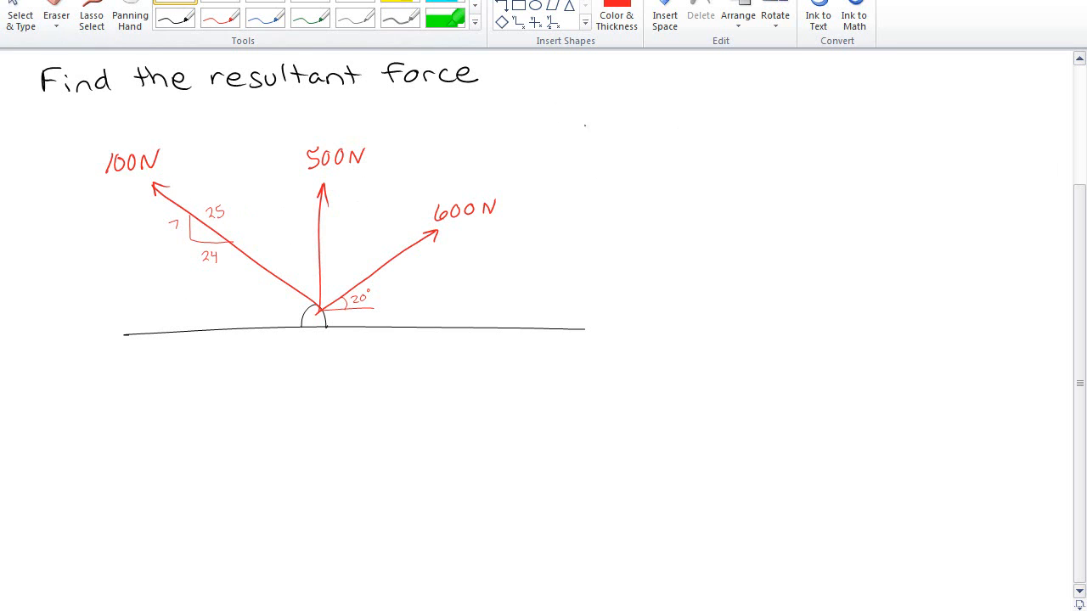
# Draw an x-y axis sketch to the left of the force diagram and label the axes x and y
pyautogui.moveTo(55, 302)
pyautogui.mouseDown()
pyautogui.moveTo(58, 340)
pyautogui.moveTo(121, 384)
pyautogui.mouseUp()
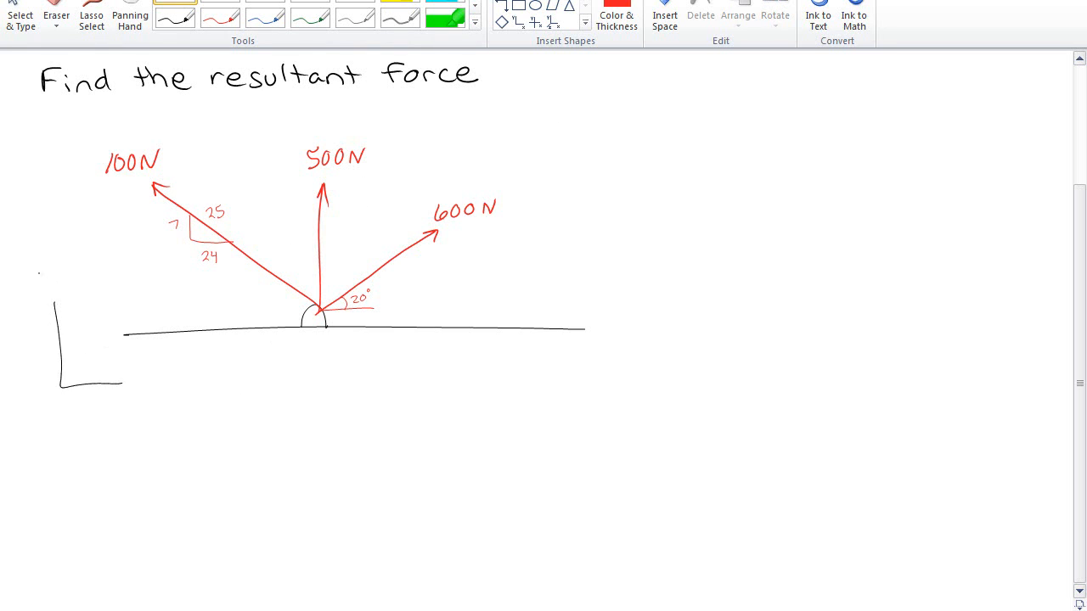
pyautogui.moveTo(44, 278); pyautogui.dragTo(41, 292)
pyautogui.moveTo(125, 380); pyautogui.dragTo(134, 393)
pyautogui.moveTo(134, 381); pyautogui.dragTo(127, 392)
# Write the side calculation 24 × 4 = 96 near the top of the page
pyautogui.click(220, 2)
pyautogui.moveTo(702, 91); pyautogui.dragTo(710, 99)
pyautogui.moveTo(714, 88)
pyautogui.mouseDown()
pyautogui.moveTo(713, 138)
pyautogui.moveTo(701, 146)
pyautogui.mouseUp()
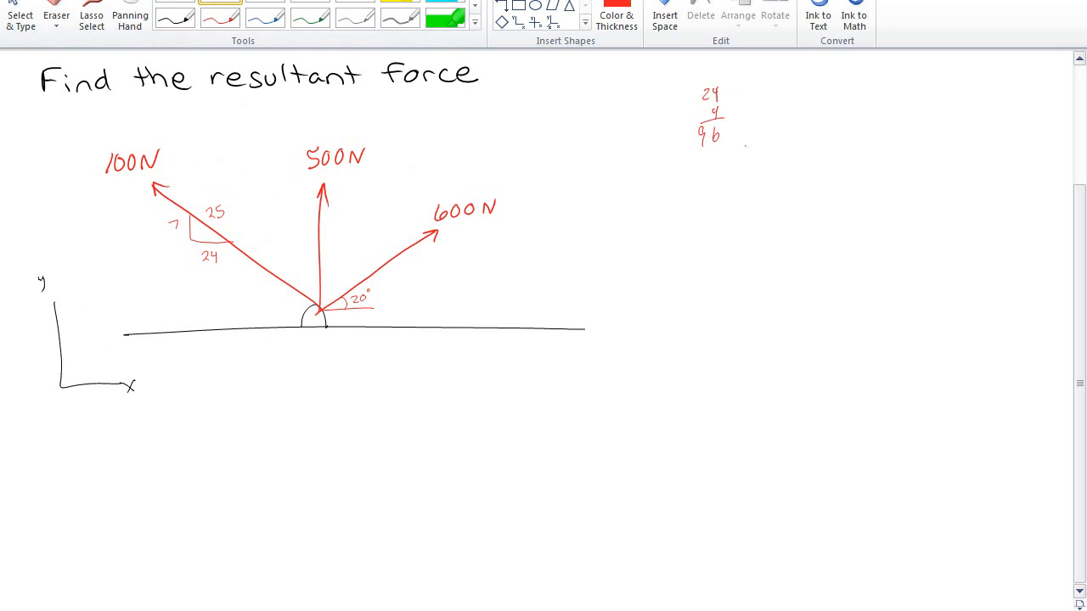
# Write 100N: and sketch its components, 28 upward and 96 to the left
pyautogui.moveTo(646, 226)
pyautogui.mouseDown()
pyautogui.moveTo(642, 239)
pyautogui.moveTo(684, 221)
pyautogui.mouseUp()
pyautogui.click(691, 223)
pyautogui.click(692, 229)
pyautogui.moveTo(819, 266)
pyautogui.mouseDown()
pyautogui.moveTo(744, 273)
pyautogui.moveTo(775, 295)
pyautogui.moveTo(791, 287)
pyautogui.moveTo(743, 233)
pyautogui.moveTo(748, 244)
pyautogui.moveTo(714, 263)
pyautogui.mouseUp()
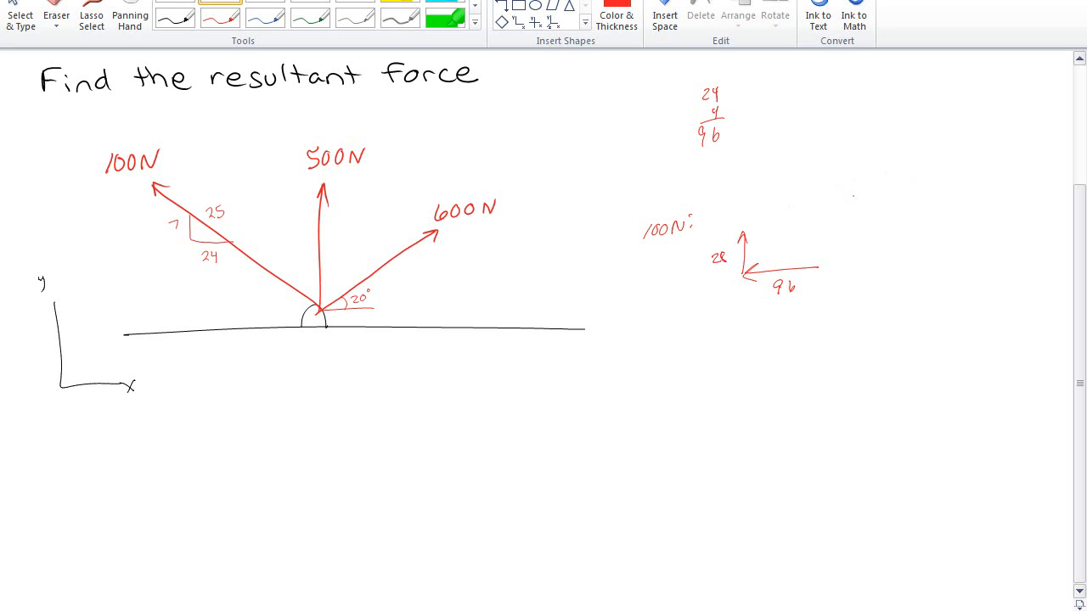
# Write 500 N and sketch its single upward component labelled 500
pyautogui.moveTo(854, 195)
pyautogui.mouseDown()
pyautogui.moveTo(847, 207)
pyautogui.moveTo(861, 196)
pyautogui.mouseUp()
pyautogui.moveTo(873, 195)
pyautogui.mouseDown()
pyautogui.moveTo(898, 190)
pyautogui.moveTo(902, 248)
pyautogui.moveTo(905, 226)
pyautogui.moveTo(914, 237)
pyautogui.moveTo(926, 226)
pyautogui.mouseUp()
pyautogui.moveTo(937, 223); pyautogui.dragTo(936, 224)
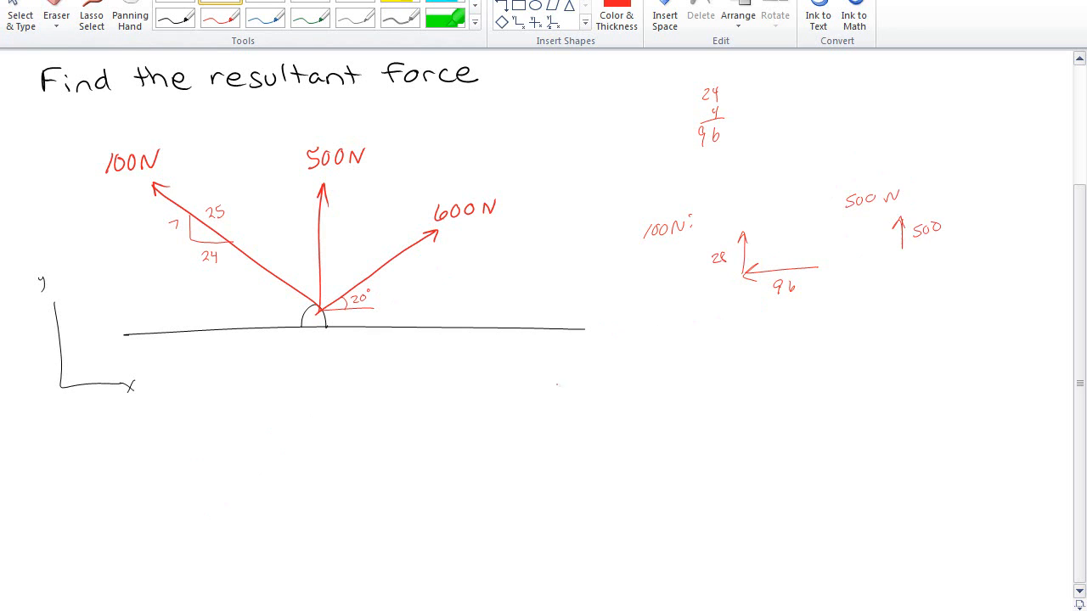
# Sketch a right triangle for the 600 N force with the 20° angle, labelling legs 600 cos20° and 600 sin 20°
pyautogui.moveTo(395, 413)
pyautogui.mouseDown()
pyautogui.moveTo(489, 374)
pyautogui.moveTo(502, 403)
pyautogui.moveTo(433, 406)
pyautogui.moveTo(447, 404)
pyautogui.moveTo(431, 379)
pyautogui.moveTo(438, 373)
pyautogui.mouseUp()
pyautogui.moveTo(447, 370); pyautogui.dragTo(445, 372)
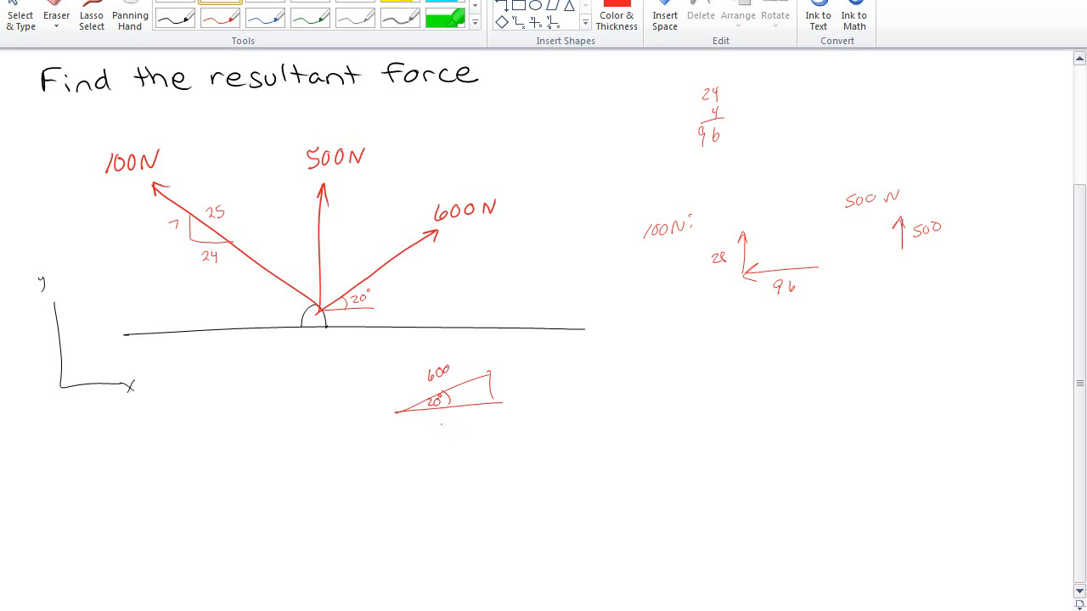
pyautogui.moveTo(430, 420)
pyautogui.mouseDown()
pyautogui.moveTo(425, 430)
pyautogui.moveTo(468, 432)
pyautogui.mouseUp()
pyautogui.moveTo(477, 424); pyautogui.dragTo(496, 430)
pyautogui.moveTo(502, 419); pyautogui.dragTo(501, 421)
pyautogui.moveTo(507, 377)
pyautogui.mouseDown()
pyautogui.moveTo(502, 385)
pyautogui.moveTo(552, 384)
pyautogui.mouseUp()
pyautogui.moveTo(557, 384); pyautogui.dragTo(587, 372)
pyautogui.moveTo(594, 371); pyautogui.dragTo(595, 372)
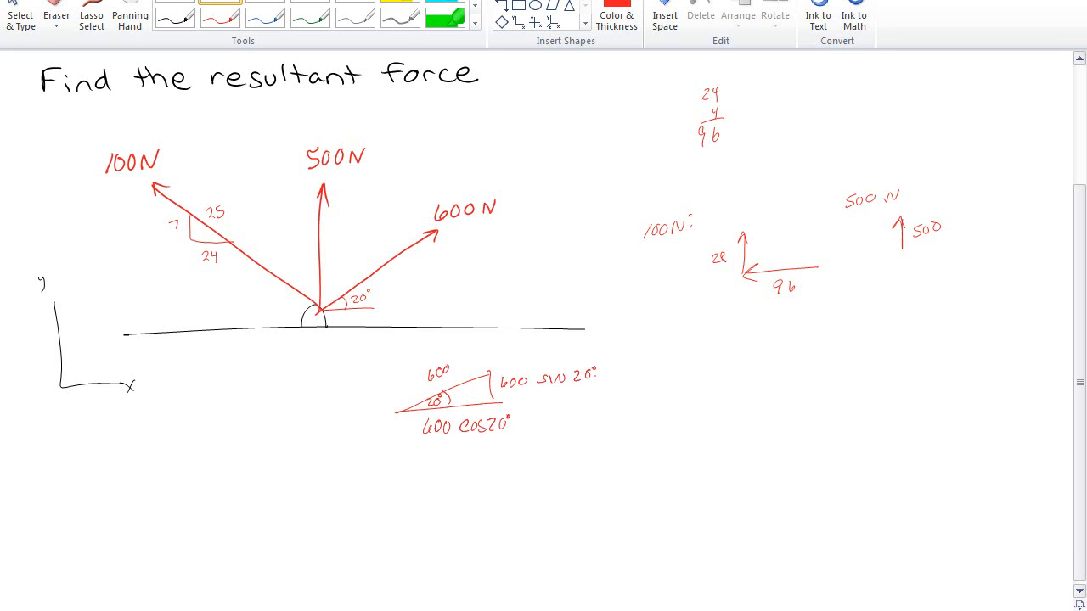
# Switch to the TI-89 calculator and evaluate 600 sin(20)
pyautogui.press('Escape')
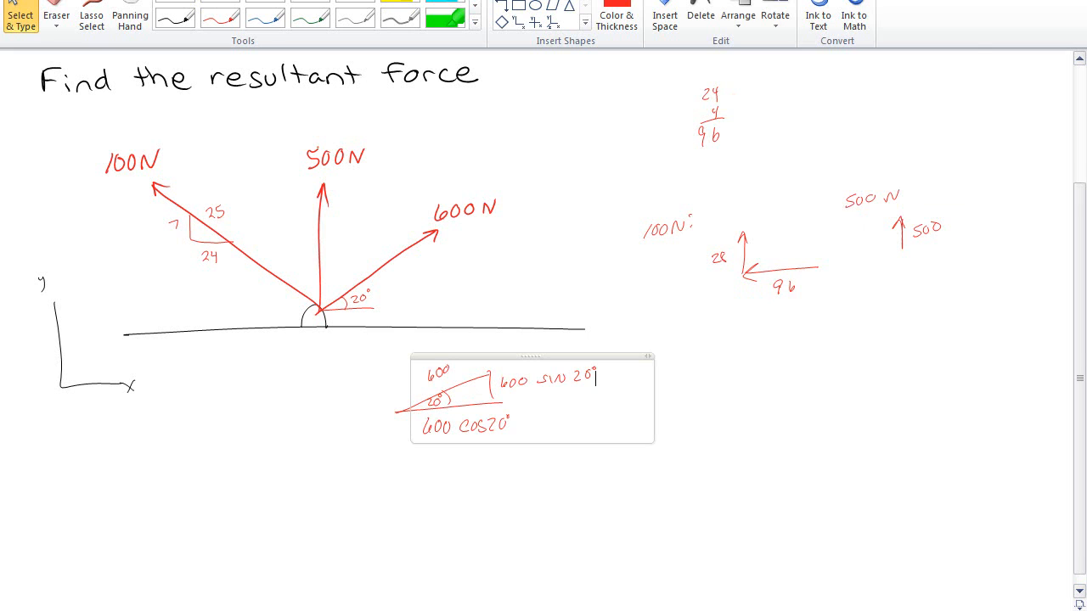
pyautogui.hotkey('alt', 'Tab')
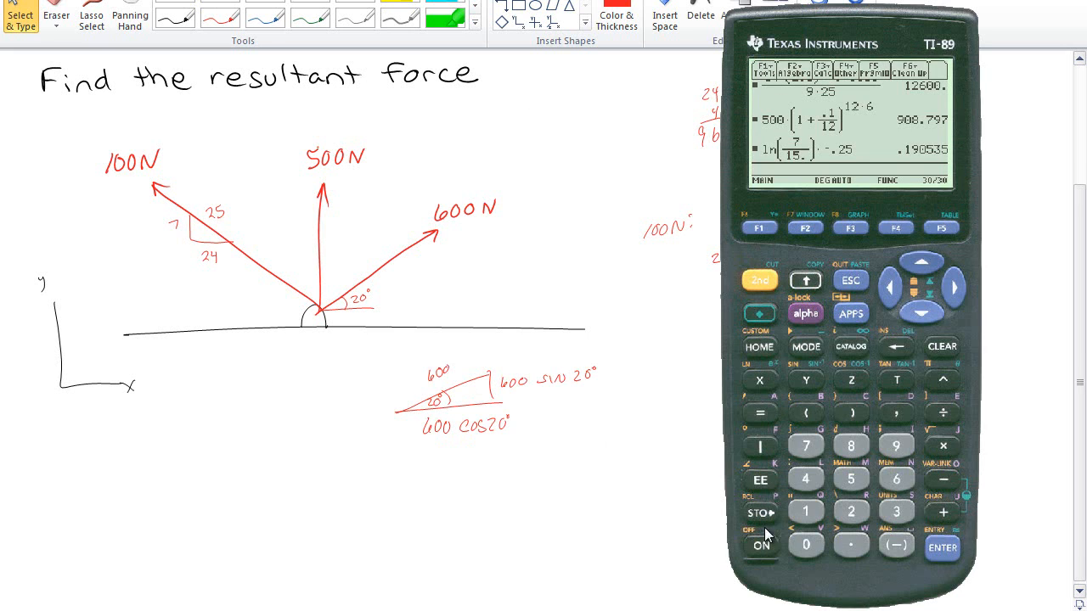
pyautogui.click(896, 479)
pyautogui.click(805, 545)
pyautogui.click(806, 545)
pyautogui.click(760, 281)
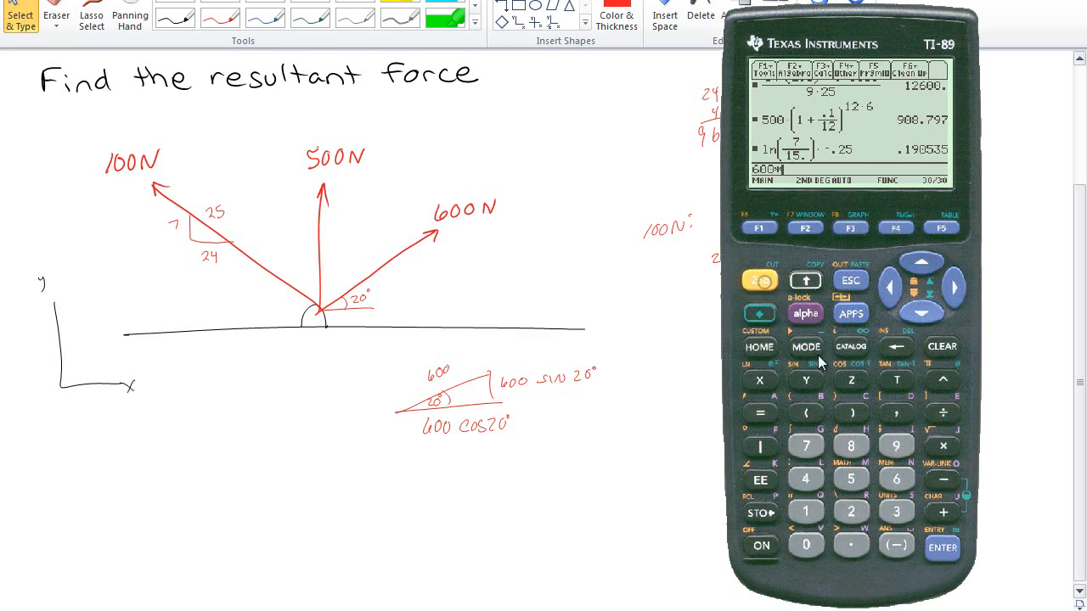
pyautogui.click(806, 380)
pyautogui.click(851, 511)
pyautogui.click(806, 546)
pyautogui.click(851, 545)
pyautogui.click(852, 413)
pyautogui.click(942, 548)
# Evaluate 600 cos(20) on the calculator
pyautogui.click(896, 479)
pyautogui.click(805, 545)
pyautogui.click(806, 545)
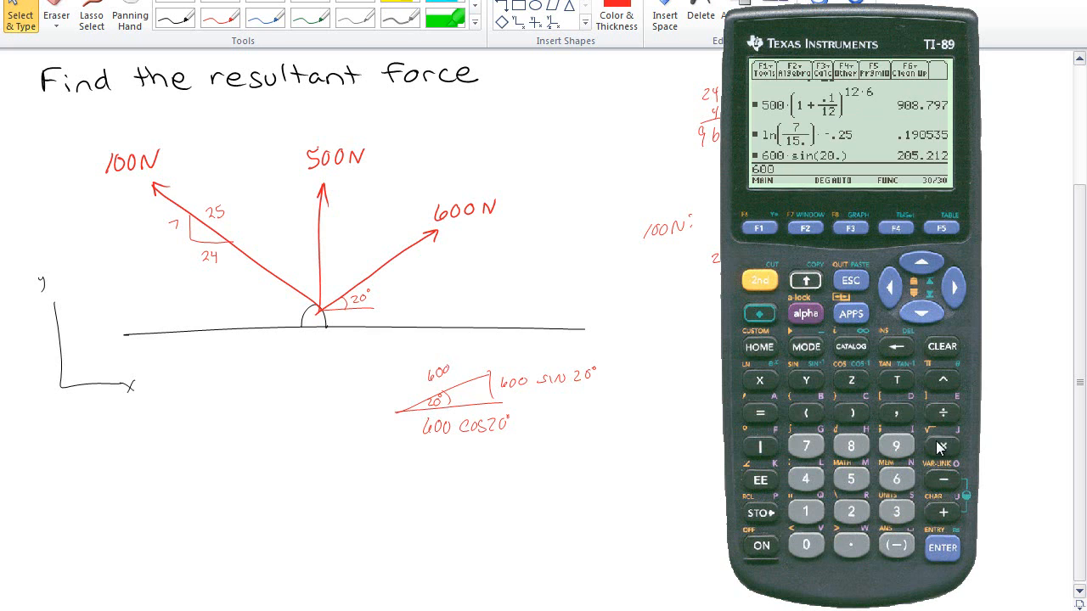
pyautogui.click(943, 446)
pyautogui.click(760, 280)
pyautogui.click(850, 380)
pyautogui.click(851, 511)
pyautogui.click(806, 545)
pyautogui.click(851, 545)
pyautogui.click(852, 413)
pyautogui.click(942, 547)
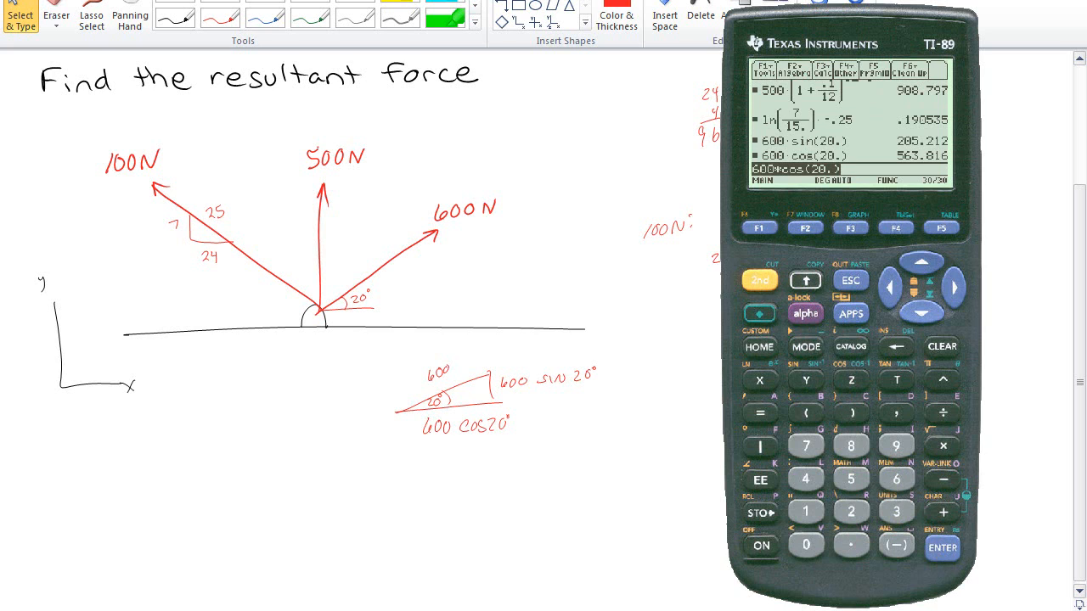
# Sketch the 600 N components in the notes: 205 upward and 564 to the right
pyautogui.click(643, 360)
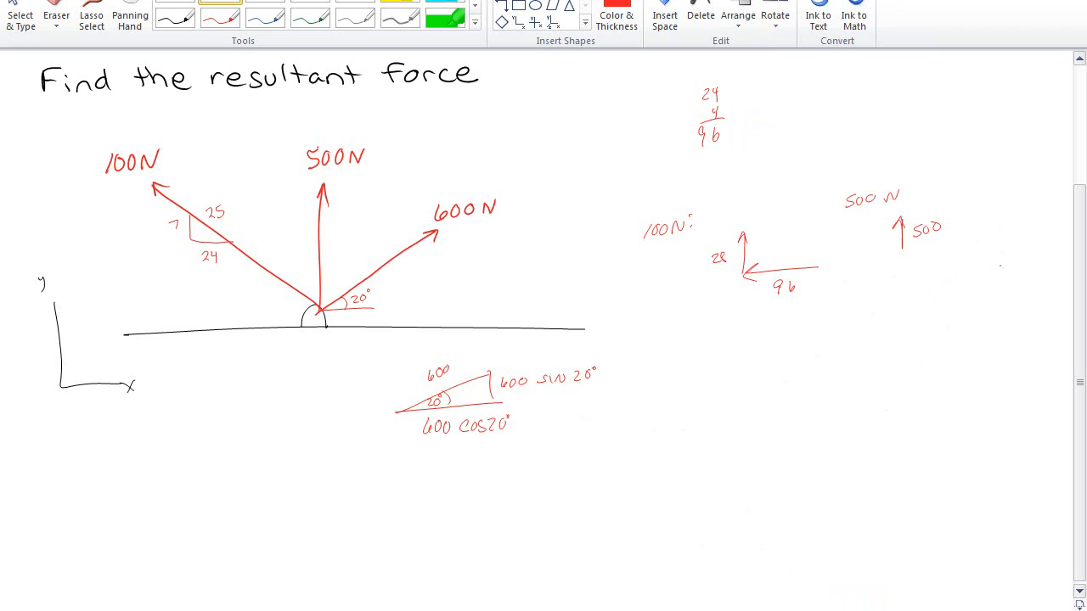
pyautogui.moveTo(1015, 252); pyautogui.dragTo(1015, 232)
pyautogui.moveTo(1009, 240); pyautogui.dragTo(1040, 241)
pyautogui.moveTo(958, 259); pyautogui.dragTo(1011, 256)
pyautogui.moveTo(1000, 252); pyautogui.dragTo(976, 283)
pyautogui.moveTo(987, 270); pyautogui.dragTo(986, 278)
pyautogui.moveTo(992, 268); pyautogui.dragTo(998, 272)
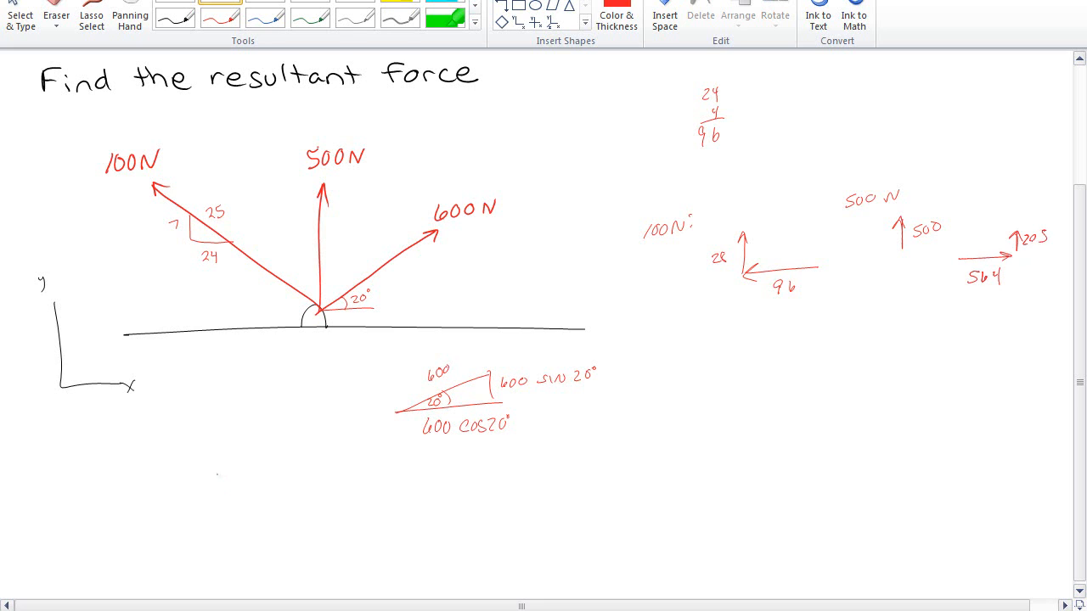
# Write the heading ΣFx: below the triangle sketch
pyautogui.moveTo(143, 497)
pyautogui.mouseDown()
pyautogui.moveTo(133, 528)
pyautogui.moveTo(146, 530)
pyautogui.mouseUp()
pyautogui.moveTo(158, 503)
pyautogui.mouseDown()
pyautogui.moveTo(156, 530)
pyautogui.moveTo(174, 499)
pyautogui.mouseUp()
pyautogui.moveTo(156, 516)
pyautogui.mouseDown()
pyautogui.moveTo(168, 515)
pyautogui.moveTo(177, 537)
pyautogui.mouseUp()
pyautogui.click(192, 508)
pyautogui.click(191, 519)
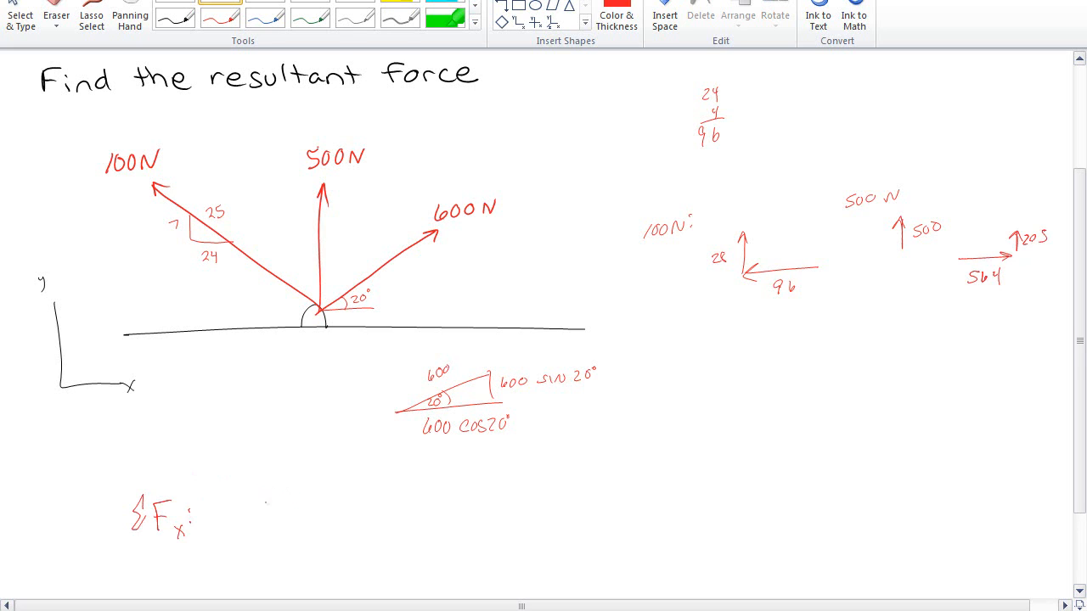
# Write the x-sum -96 + 564 after ΣFx:
pyautogui.moveTo(241, 516); pyautogui.dragTo(255, 516)
pyautogui.moveTo(273, 508); pyautogui.dragTo(266, 532)
pyautogui.moveTo(286, 505); pyautogui.dragTo(284, 520)
pyautogui.moveTo(297, 515)
pyautogui.mouseDown()
pyautogui.moveTo(327, 518)
pyautogui.moveTo(330, 528)
pyautogui.mouseUp()
pyautogui.moveTo(350, 506)
pyautogui.mouseDown()
pyautogui.moveTo(348, 523)
pyautogui.moveTo(354, 517)
pyautogui.mouseUp()
pyautogui.moveTo(365, 501); pyautogui.dragTo(374, 512)
pyautogui.moveTo(372, 501); pyautogui.dragTo(373, 528)
pyautogui.click(382, 522)
pyautogui.press('Escape')
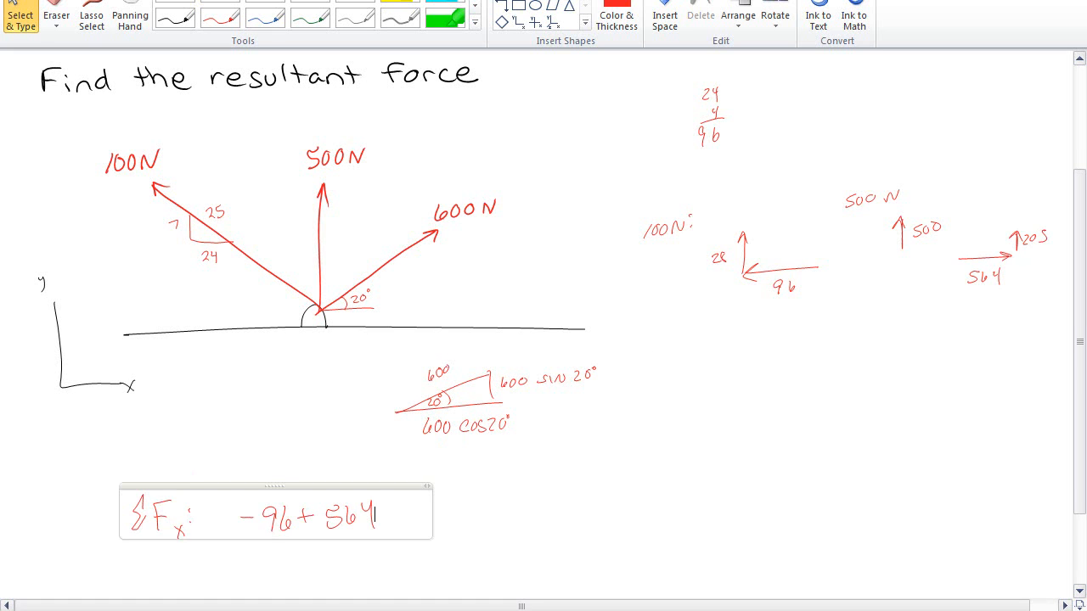
# Switch to the calculator and subtract 96 from the previous answer
pyautogui.hotkey('alt', 'Tab')
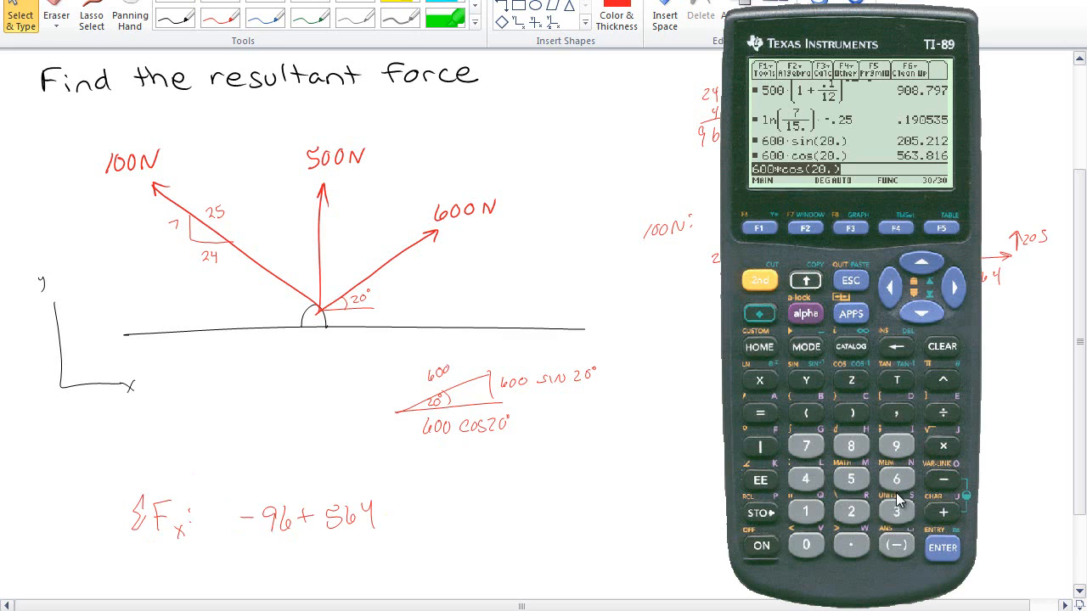
pyautogui.click(943, 479)
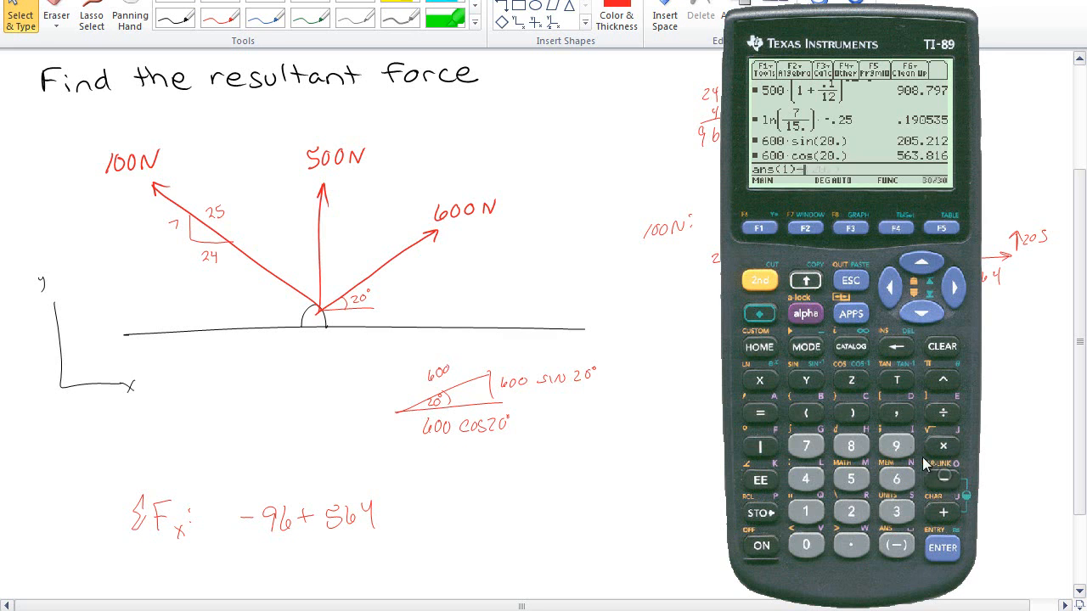
pyautogui.click(896, 446)
pyautogui.click(896, 478)
pyautogui.click(943, 547)
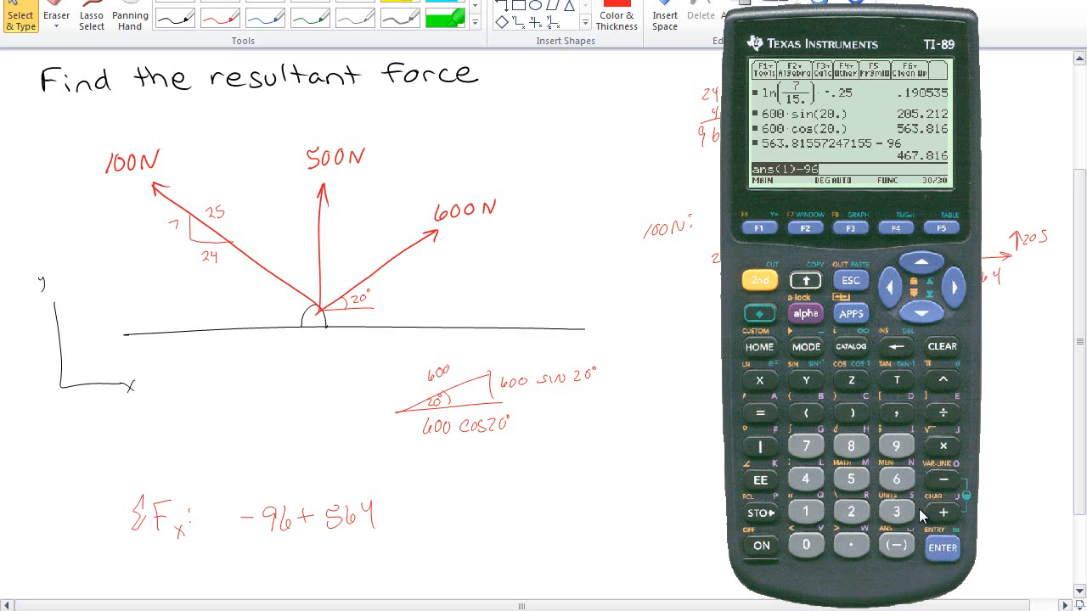
# Complete the x-sum by writing = 468
pyautogui.click(400, 510)
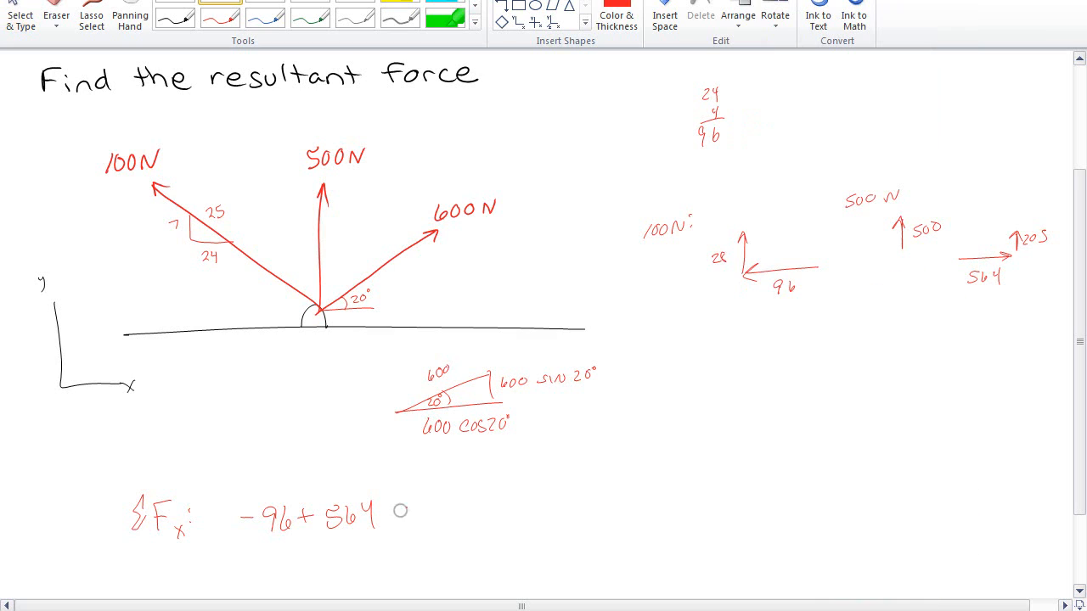
pyautogui.moveTo(397, 513); pyautogui.dragTo(409, 519)
pyautogui.moveTo(434, 502)
pyautogui.mouseDown()
pyautogui.moveTo(429, 515)
pyautogui.moveTo(441, 515)
pyautogui.mouseUp()
pyautogui.moveTo(442, 502)
pyautogui.mouseDown()
pyautogui.moveTo(439, 526)
pyautogui.moveTo(472, 505)
pyautogui.mouseUp()
pyautogui.moveTo(150, 544)
pyautogui.mouseDown()
pyautogui.moveTo(146, 581)
pyautogui.moveTo(167, 574)
pyautogui.moveTo(190, 589)
pyautogui.mouseUp()
pyautogui.click(198, 571)
pyautogui.click(199, 583)
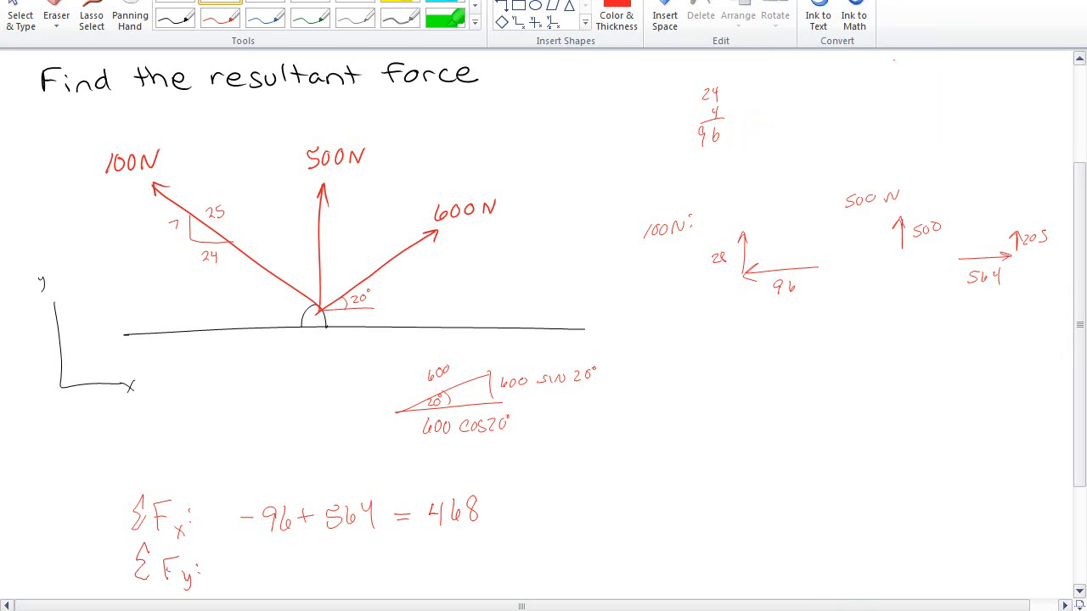
pyautogui.moveTo(208, 571)
pyautogui.mouseDown()
pyautogui.moveTo(219, 574)
pyautogui.moveTo(177, 576)
pyautogui.mouseUp()
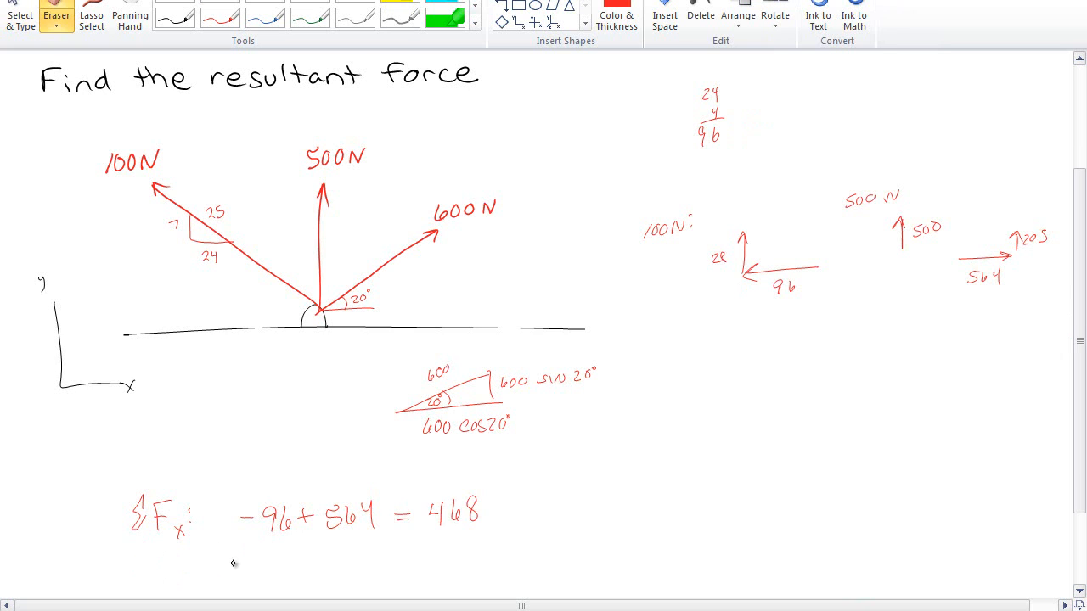
# Write ΣFy: 500 + 28 + 205 to the right of the x-sum
pyautogui.moveTo(588, 501)
pyautogui.mouseDown()
pyautogui.moveTo(584, 518)
pyautogui.moveTo(599, 511)
pyautogui.moveTo(617, 530)
pyautogui.mouseUp()
pyautogui.moveTo(681, 491)
pyautogui.mouseDown()
pyautogui.moveTo(671, 507)
pyautogui.moveTo(691, 493)
pyautogui.moveTo(734, 500)
pyautogui.mouseUp()
pyautogui.moveTo(726, 492)
pyautogui.mouseDown()
pyautogui.moveTo(726, 506)
pyautogui.moveTo(764, 508)
pyautogui.mouseUp()
pyautogui.moveTo(778, 496); pyautogui.dragTo(817, 502)
pyautogui.moveTo(829, 485)
pyautogui.mouseDown()
pyautogui.moveTo(824, 501)
pyautogui.moveTo(830, 488)
pyautogui.mouseUp()
pyautogui.moveTo(837, 480); pyautogui.dragTo(832, 501)
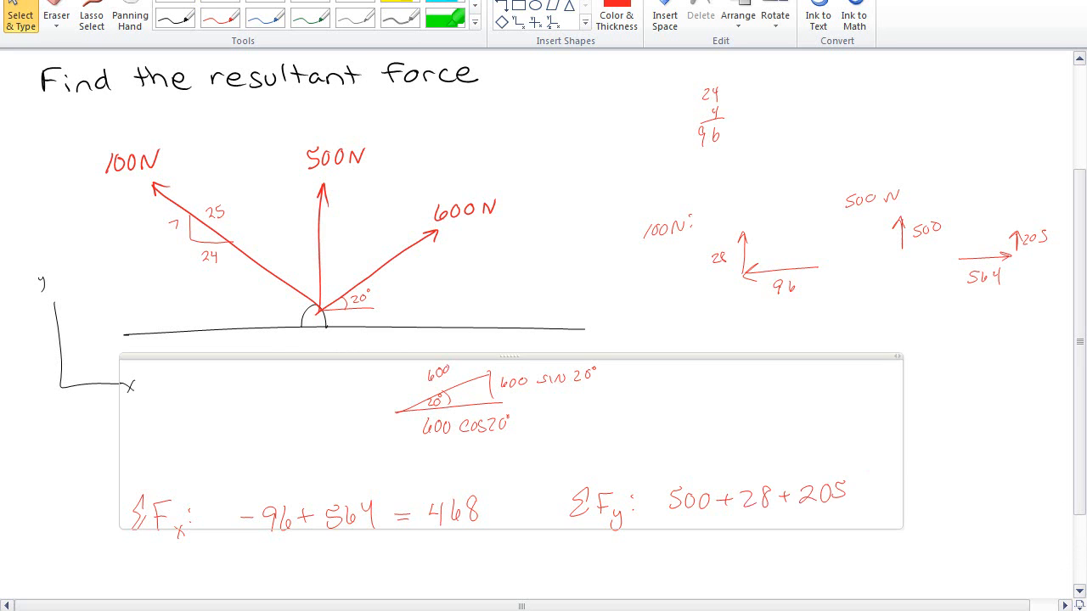
# Move the calculator aside and compute 500 + 28 plus the recalled 205.212 value
pyautogui.hotkey('alt', 'Tab')
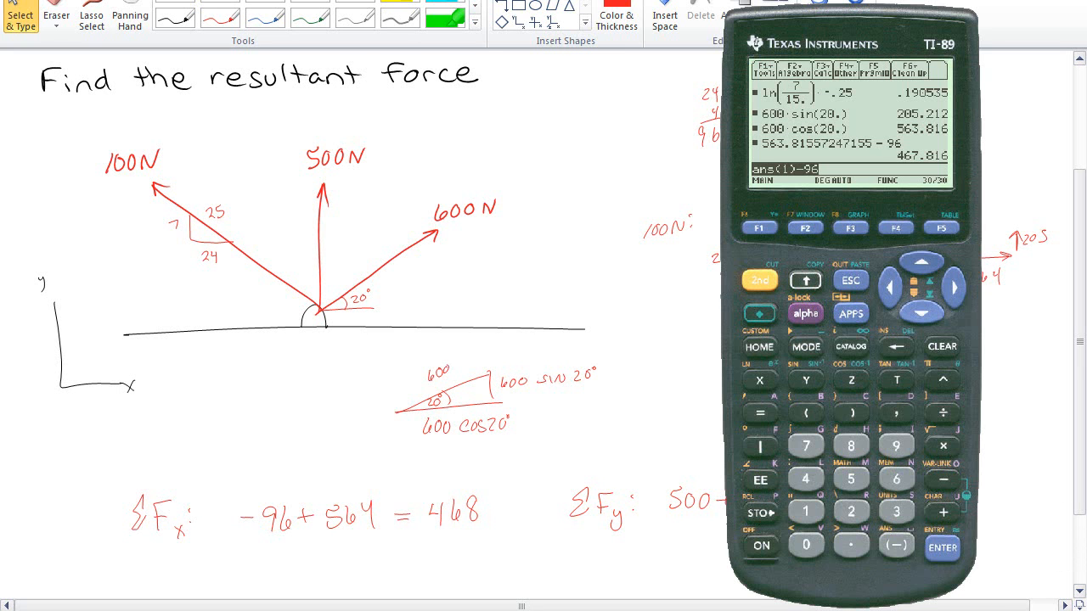
pyautogui.moveTo(901, 27); pyautogui.dragTo(303, 35)
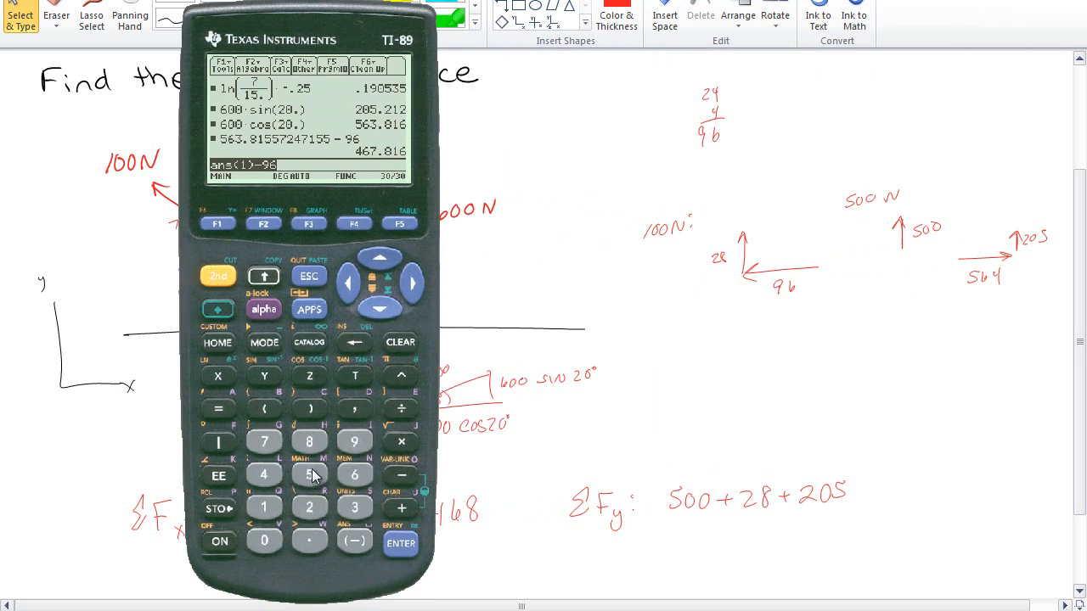
pyautogui.write('500+28')
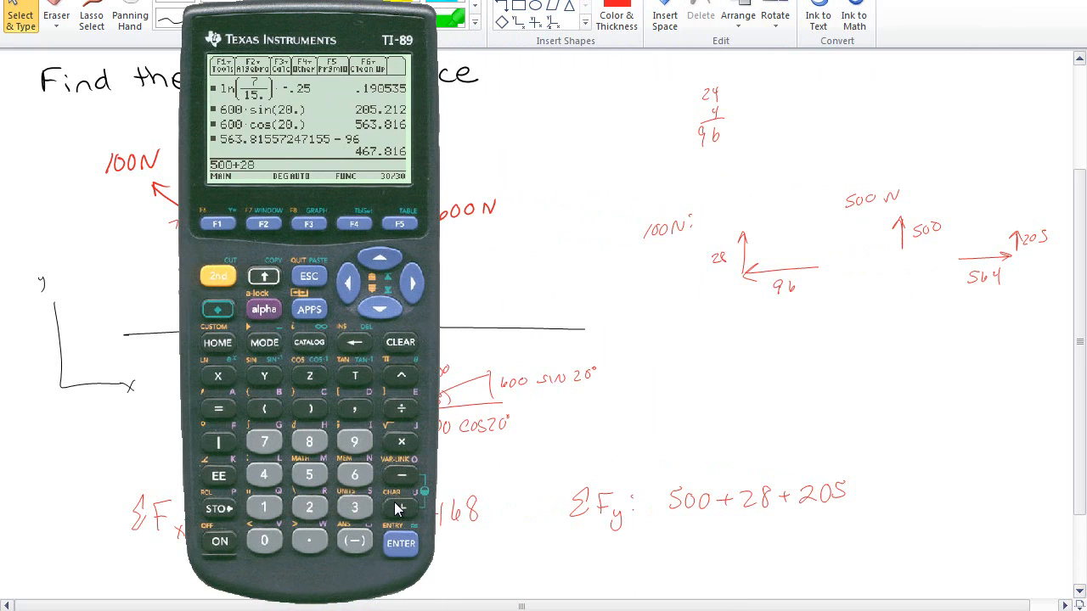
pyautogui.click(399, 508)
pyautogui.click(379, 258)
pyautogui.click(380, 257)
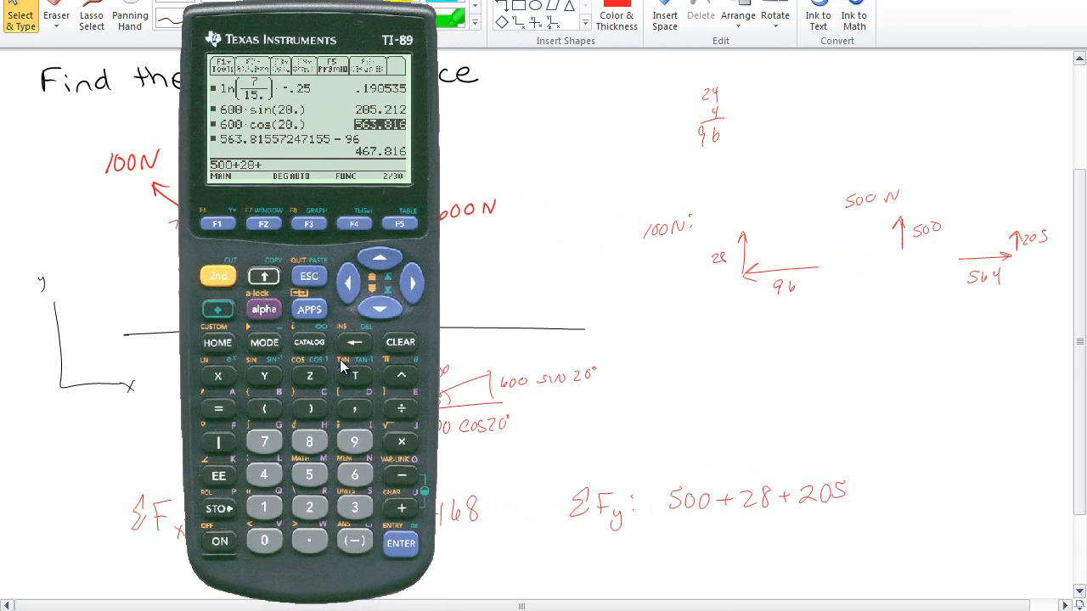
pyautogui.click(380, 258)
pyautogui.click(401, 544)
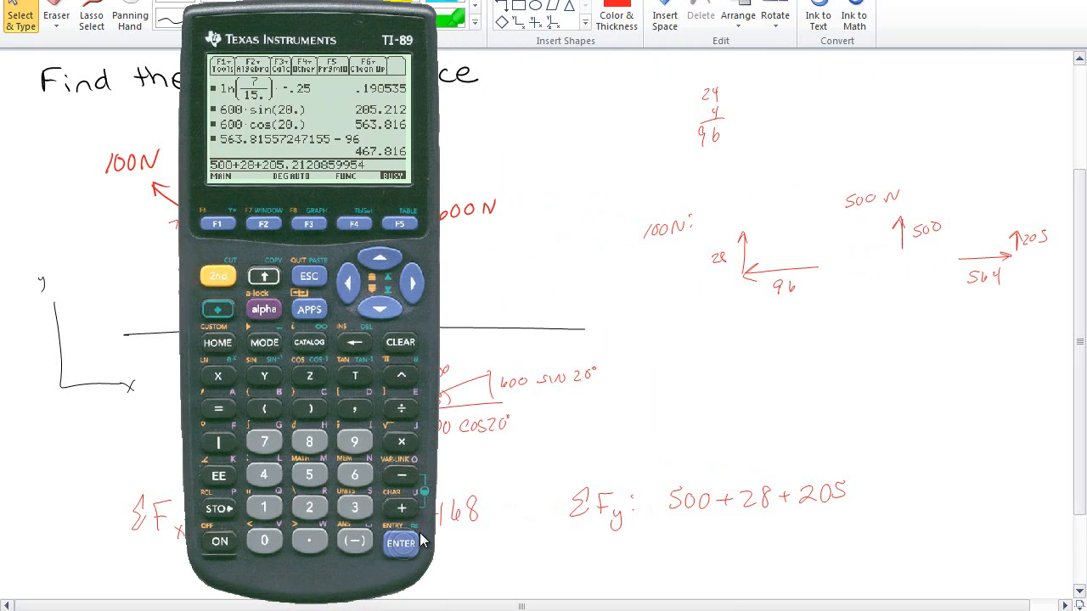
# Complete the y-sum by writing = 733
pyautogui.click(859, 489)
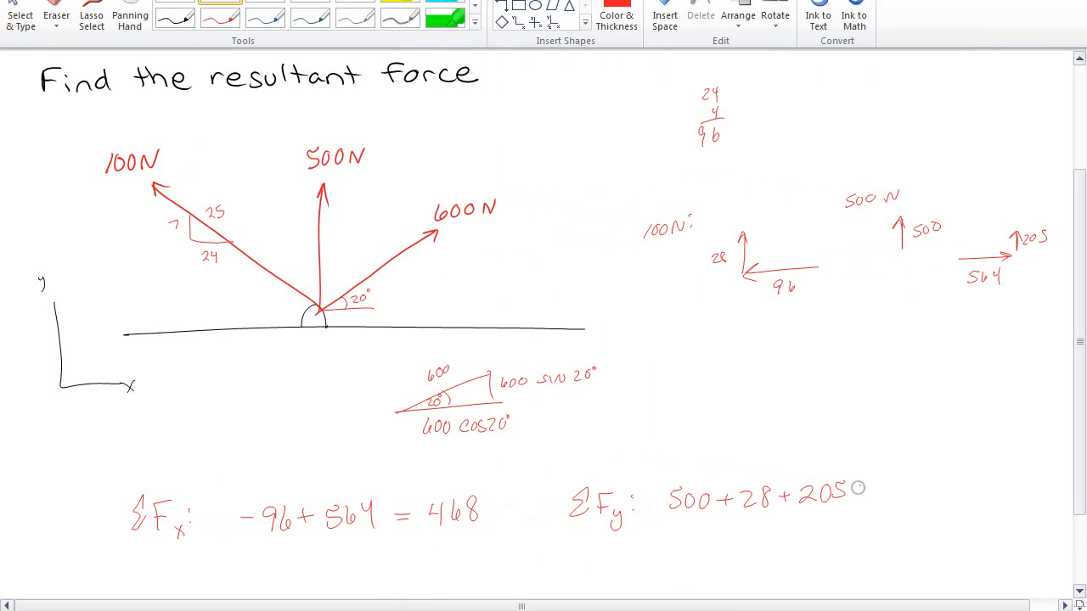
pyautogui.moveTo(860, 487); pyautogui.dragTo(873, 490)
pyautogui.moveTo(881, 484)
pyautogui.mouseDown()
pyautogui.moveTo(888, 499)
pyautogui.moveTo(922, 492)
pyautogui.mouseUp()
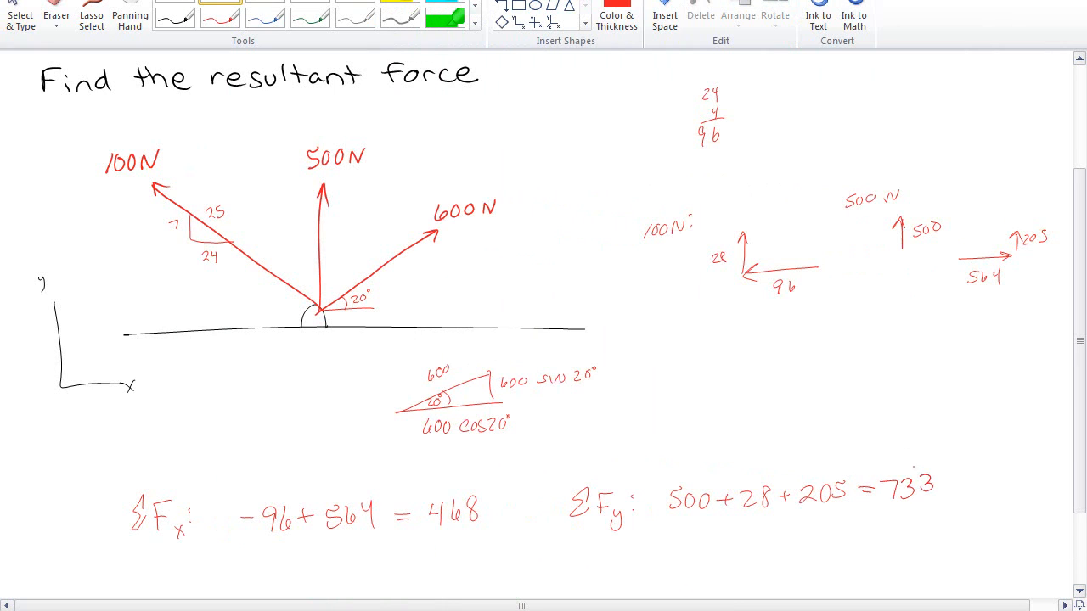
# Write the resultant vector F_R = 468 î + 733 ĵ below the sums
pyautogui.scroll(-3, 1072, 582)
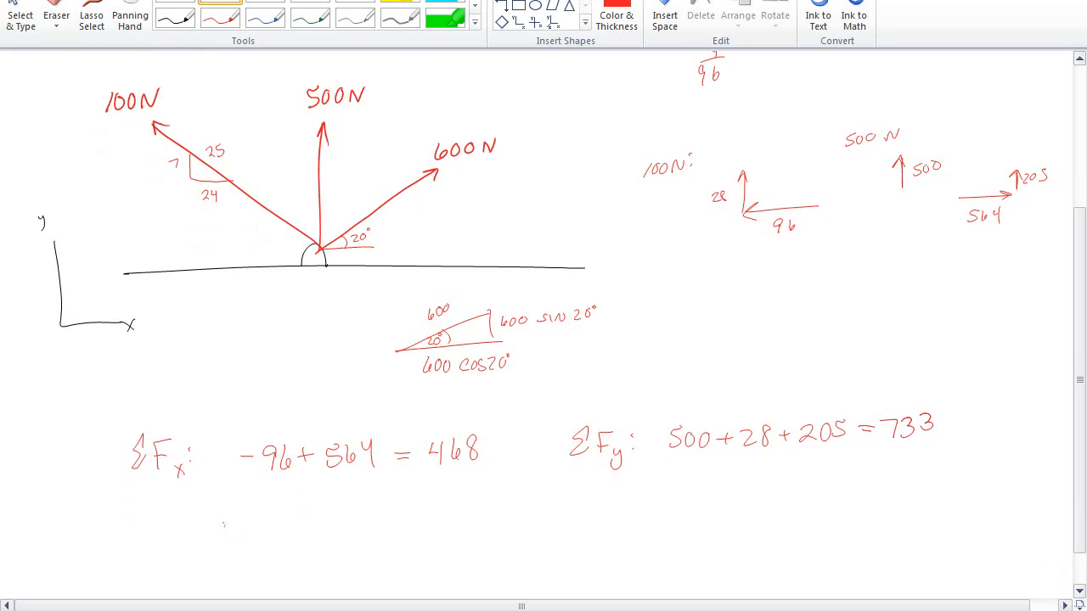
pyautogui.moveTo(223, 514); pyautogui.dragTo(225, 543)
pyautogui.moveTo(222, 514)
pyautogui.mouseDown()
pyautogui.moveTo(242, 512)
pyautogui.moveTo(238, 527)
pyautogui.mouseUp()
pyautogui.moveTo(245, 536); pyautogui.dragTo(246, 555)
pyautogui.moveTo(246, 537); pyautogui.dragTo(261, 555)
pyautogui.moveTo(265, 528)
pyautogui.mouseDown()
pyautogui.moveTo(317, 528)
pyautogui.moveTo(315, 540)
pyautogui.mouseUp()
pyautogui.moveTo(328, 513)
pyautogui.mouseDown()
pyautogui.moveTo(324, 537)
pyautogui.moveTo(328, 527)
pyautogui.mouseUp()
pyautogui.moveTo(351, 513)
pyautogui.mouseDown()
pyautogui.moveTo(350, 538)
pyautogui.moveTo(374, 537)
pyautogui.mouseUp()
pyautogui.moveTo(361, 519); pyautogui.dragTo(426, 538)
pyautogui.moveTo(445, 512)
pyautogui.mouseDown()
pyautogui.moveTo(454, 518)
pyautogui.moveTo(442, 533)
pyautogui.mouseUp()
pyautogui.moveTo(461, 511); pyautogui.dragTo(464, 530)
pyautogui.moveTo(492, 521)
pyautogui.mouseDown()
pyautogui.moveTo(489, 542)
pyautogui.moveTo(495, 508)
pyautogui.mouseUp()
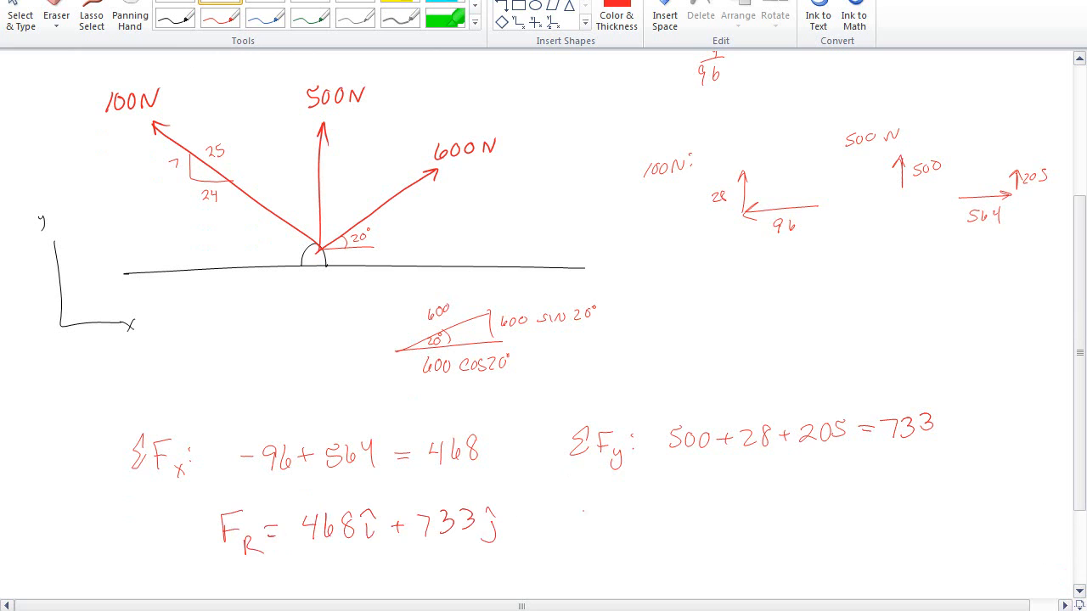
# Touch up the F_R symbol and write F_R below the y-sum for the magnitude
pyautogui.moveTo(213, 503); pyautogui.dragTo(235, 500)
pyautogui.moveTo(223, 492); pyautogui.dragTo(234, 498)
pyautogui.moveTo(576, 508); pyautogui.dragTo(577, 528)
pyautogui.moveTo(574, 507)
pyautogui.mouseDown()
pyautogui.moveTo(593, 504)
pyautogui.moveTo(592, 514)
pyautogui.mouseUp()
pyautogui.moveTo(595, 529)
pyautogui.mouseDown()
pyautogui.moveTo(596, 540)
pyautogui.moveTo(604, 535)
pyautogui.mouseUp()
pyautogui.moveTo(599, 535); pyautogui.dragTo(610, 541)
# Switch to the calculator and compute the resultant magnitude as √(733.212² + 467.816²) using recalled values
pyautogui.press('Escape')
pyautogui.hotkey('alt', 'Tab')
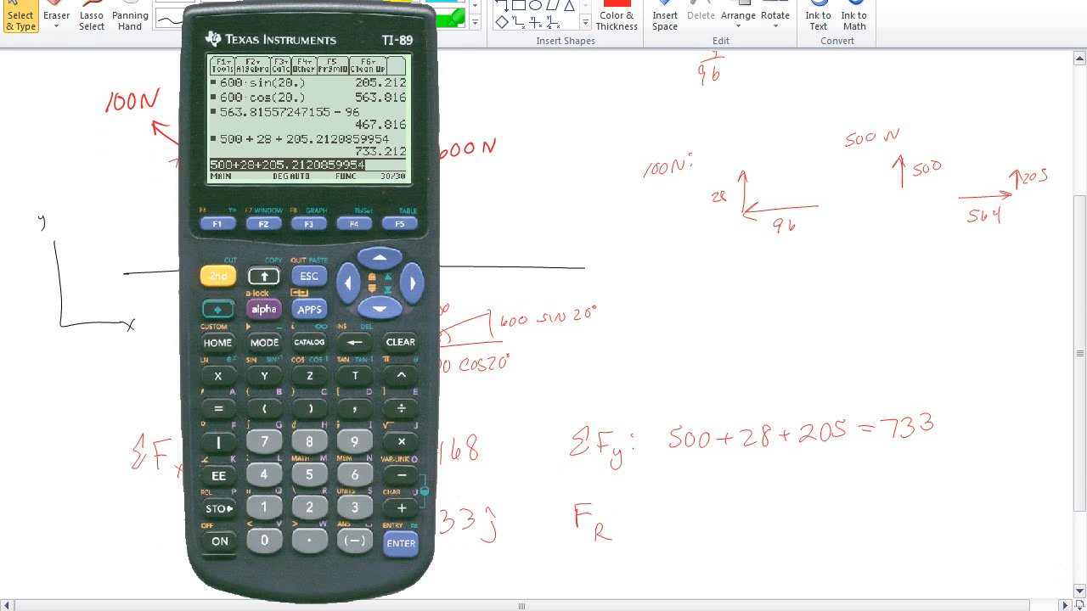
pyautogui.click(212, 273)
pyautogui.click(396, 435)
pyautogui.press('Up')
pyautogui.click(401, 543)
pyautogui.click(401, 375)
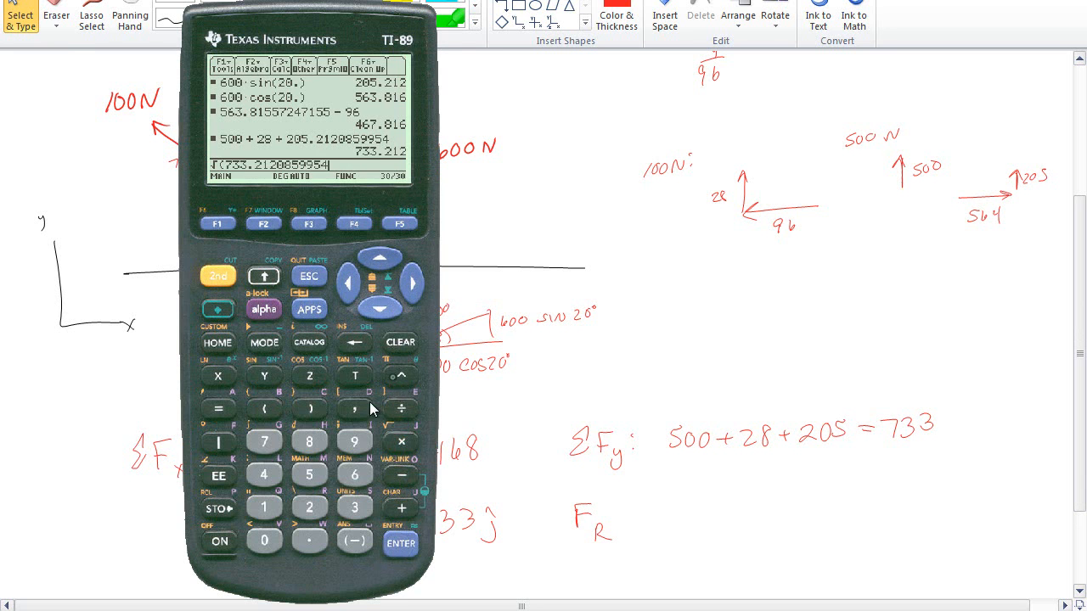
pyautogui.click(309, 507)
pyautogui.click(400, 508)
pyautogui.click(380, 258)
pyautogui.click(380, 257)
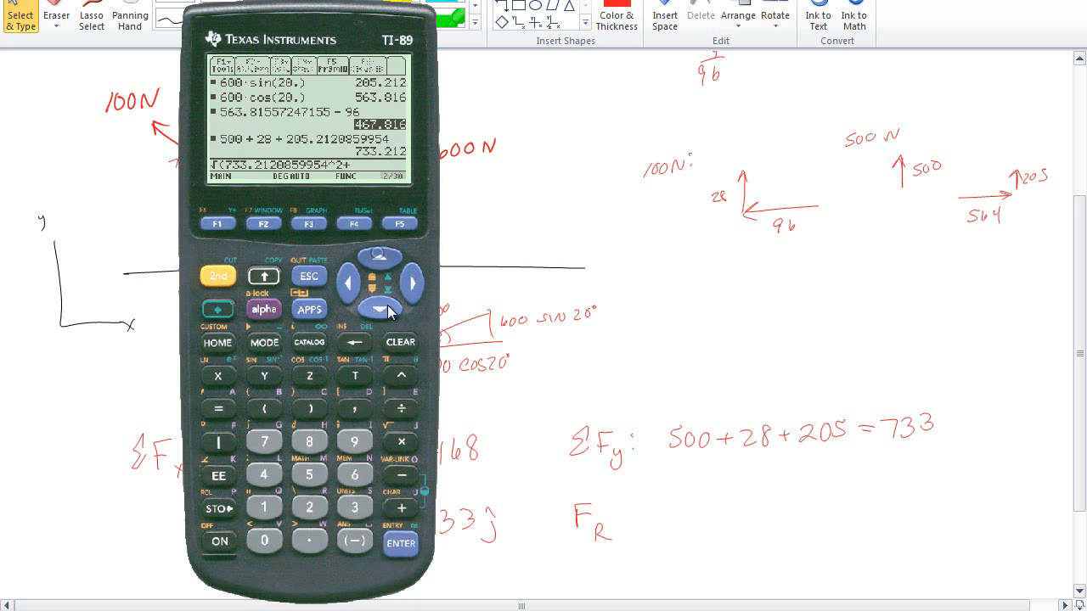
pyautogui.click(400, 543)
pyautogui.click(401, 375)
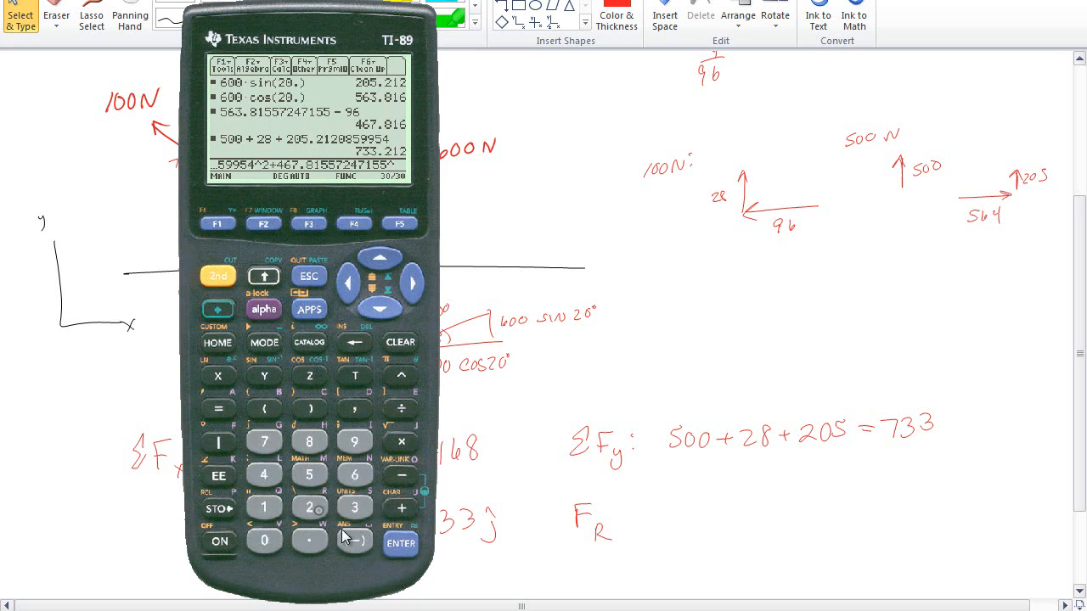
pyautogui.click(309, 507)
pyautogui.click(310, 409)
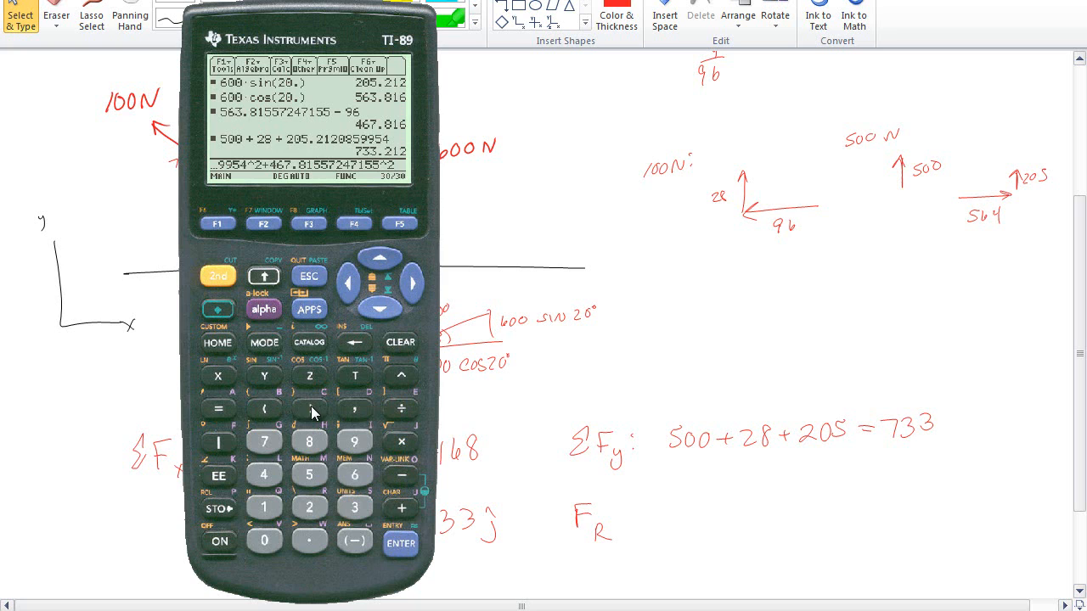
pyautogui.click(401, 543)
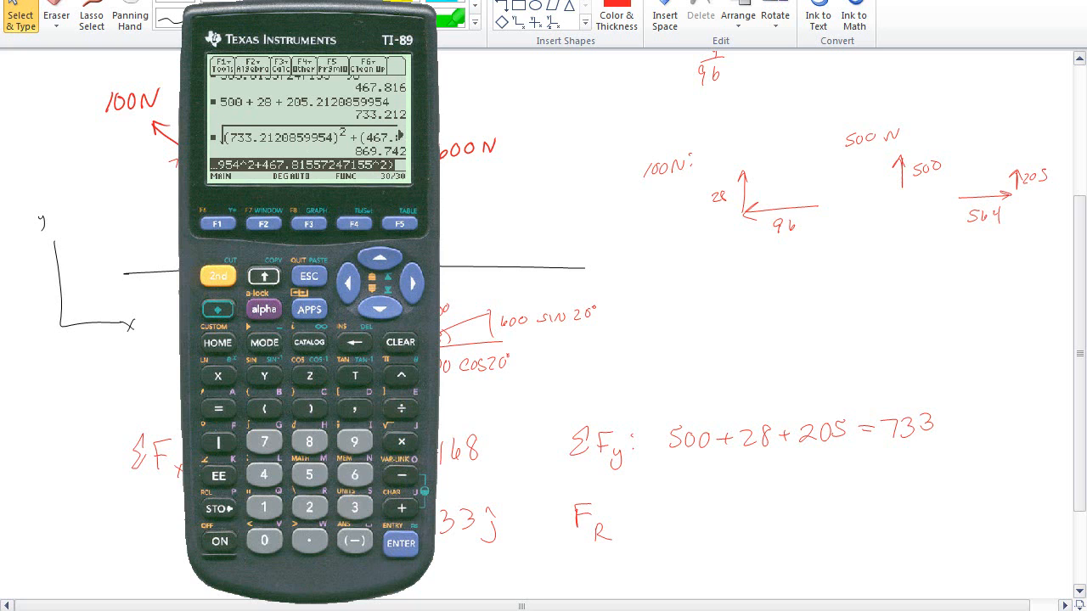
# Write = 870 after F_R for the resultant magnitude
pyautogui.moveTo(617, 512)
pyautogui.mouseDown()
pyautogui.moveTo(658, 509)
pyautogui.moveTo(679, 528)
pyautogui.mouseUp()
pyautogui.moveTo(709, 501); pyautogui.dragTo(712, 499)
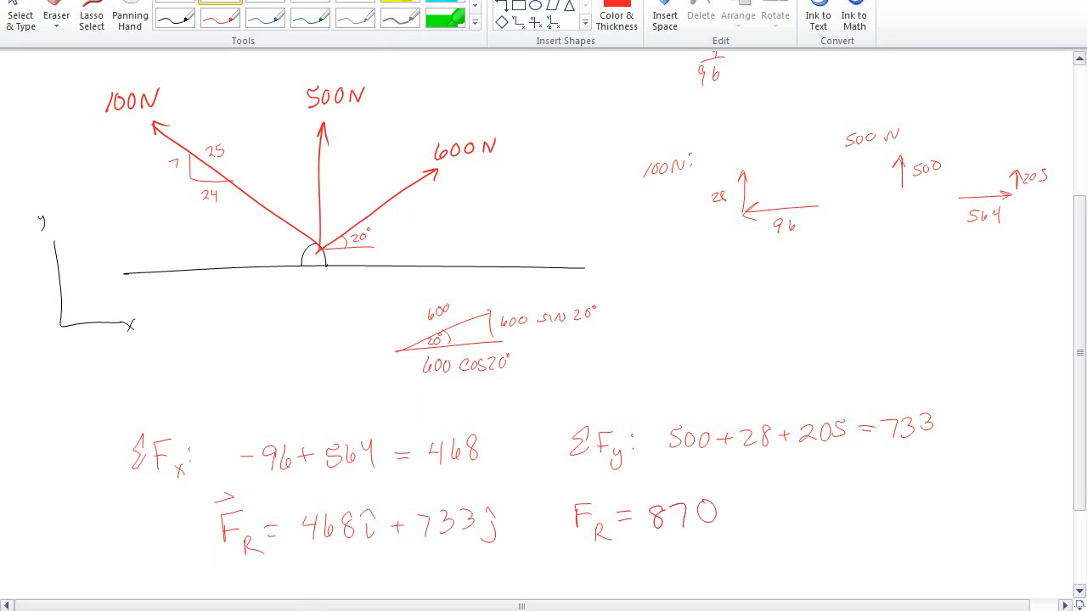
pyautogui.press('Escape')
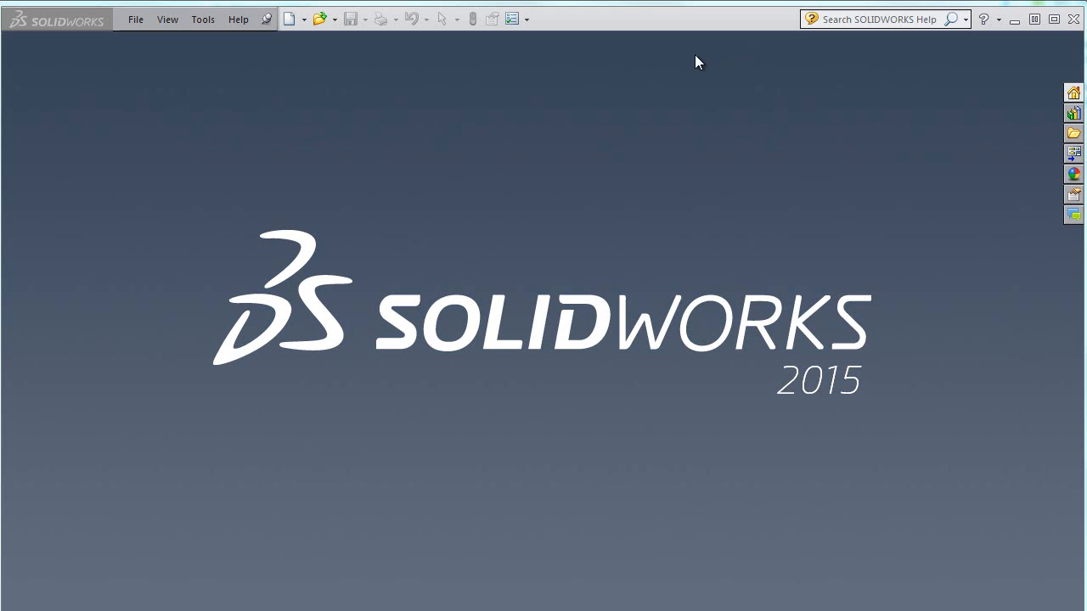
# Create a new part document and review its document units, set to MKS (meter, kilogram, second)
pyautogui.click(290, 20)
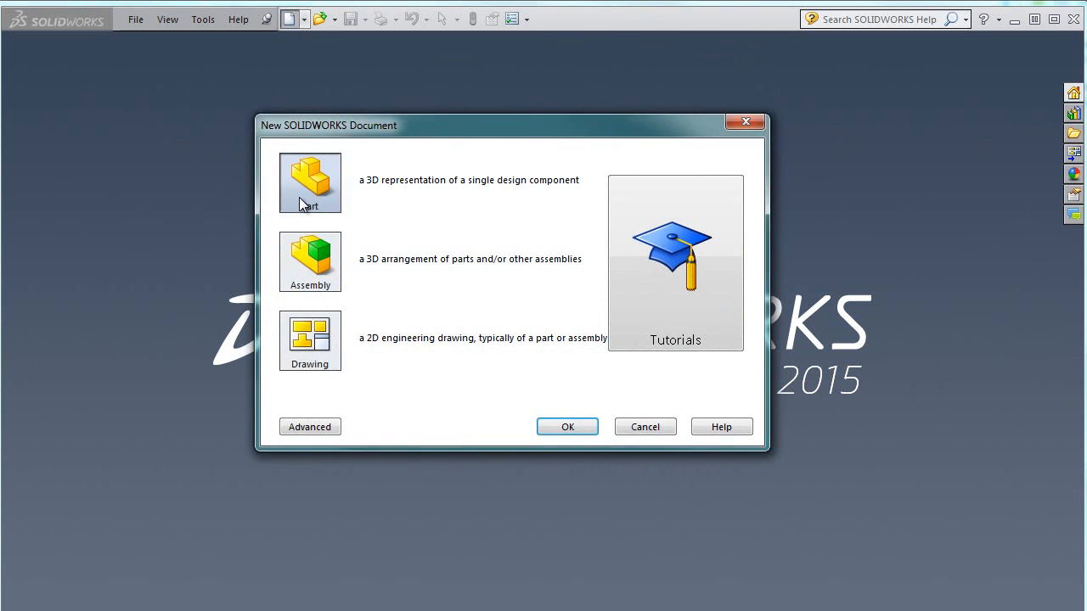
pyautogui.click(566, 427)
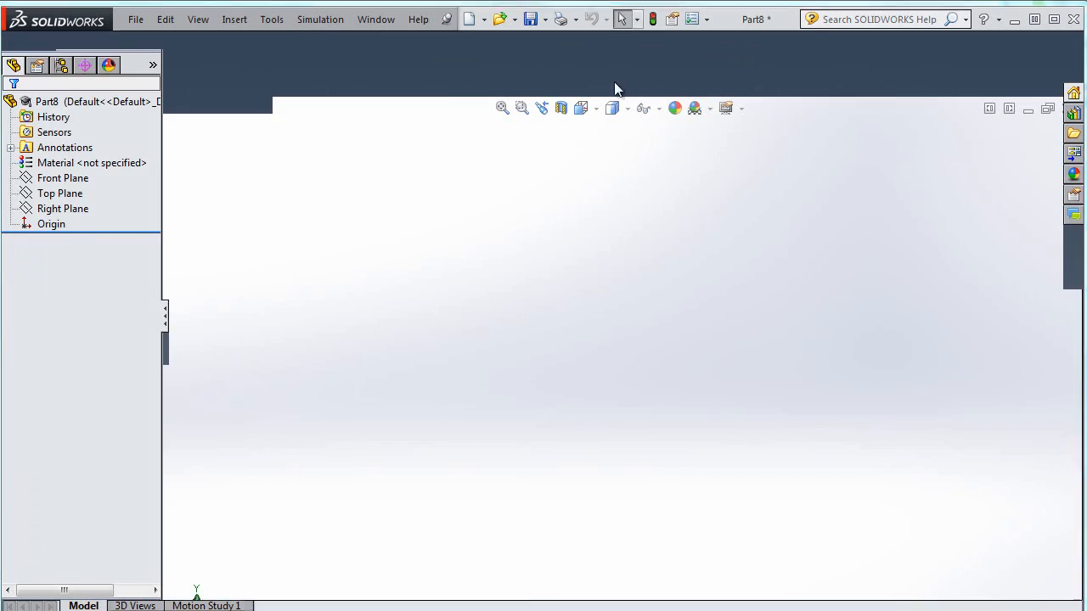
pyautogui.click(706, 18)
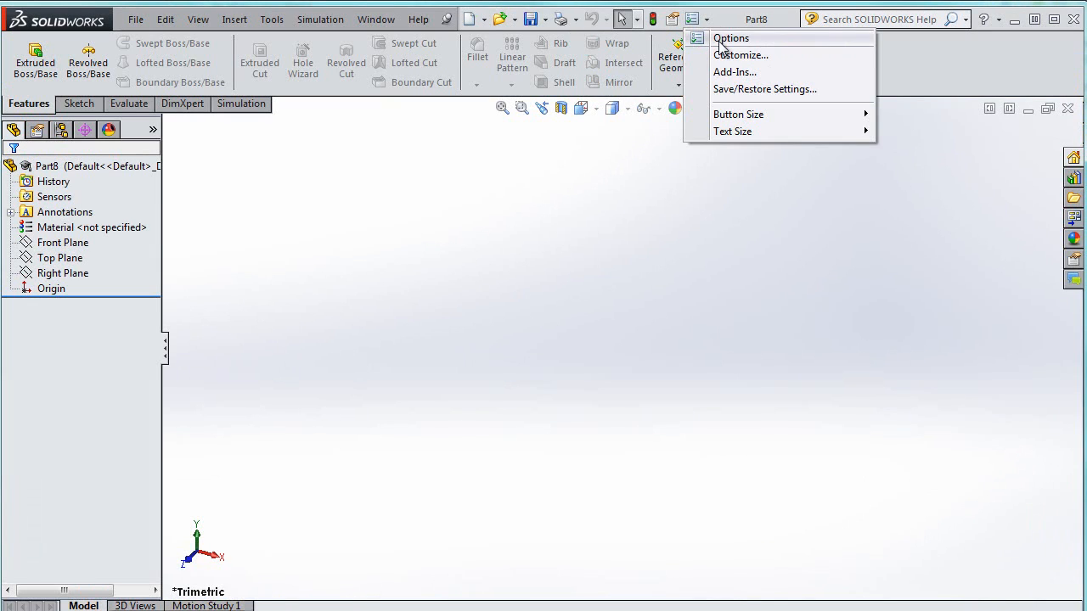
pyautogui.click(720, 39)
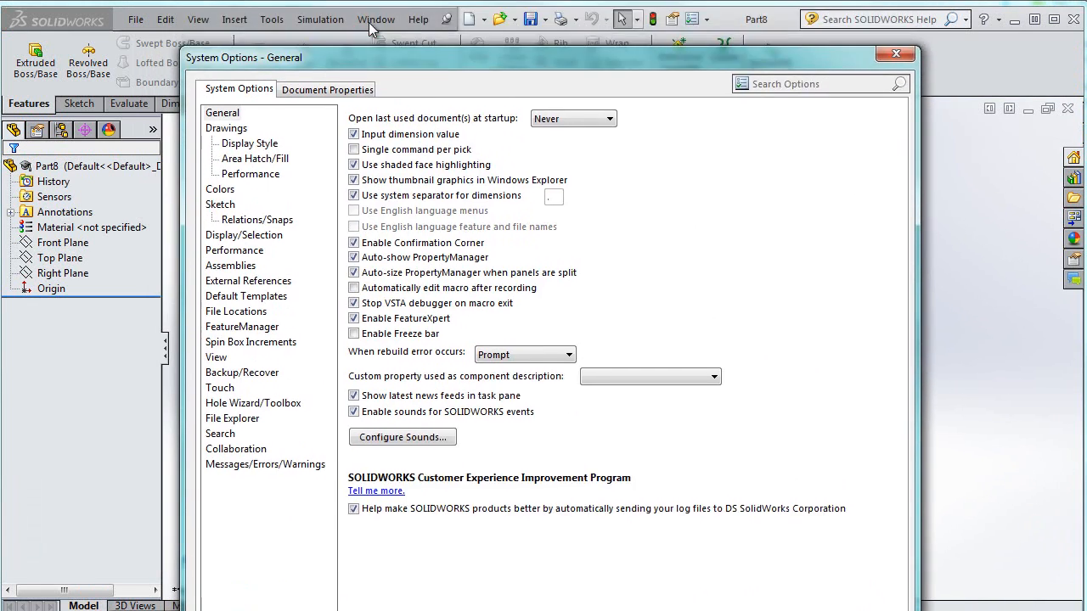
pyautogui.click(332, 56)
pyautogui.click(220, 187)
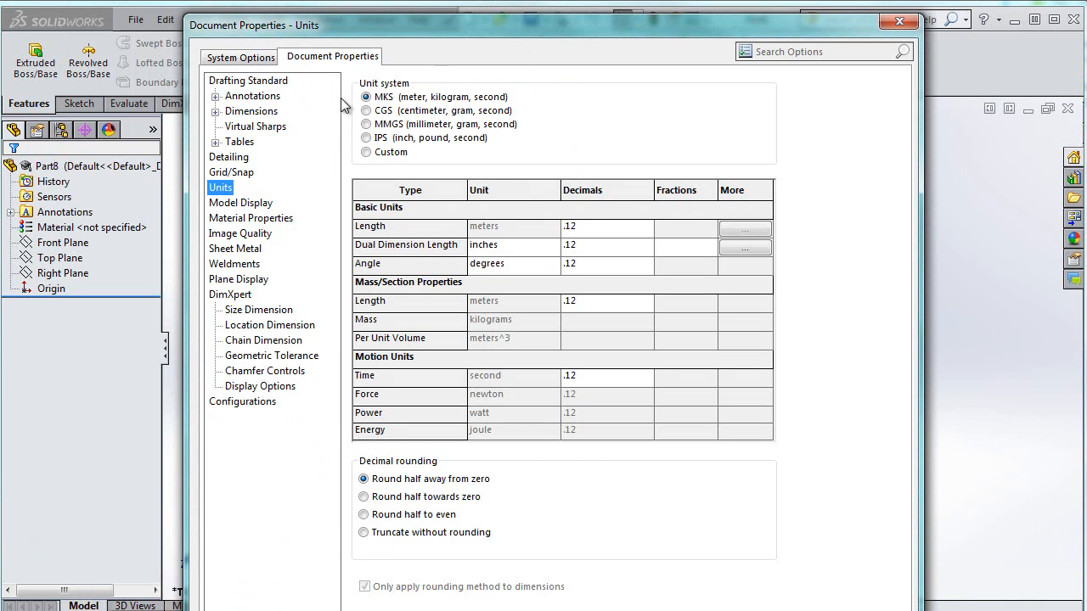
pyautogui.moveTo(777, 0); pyautogui.dragTo(773, 0)
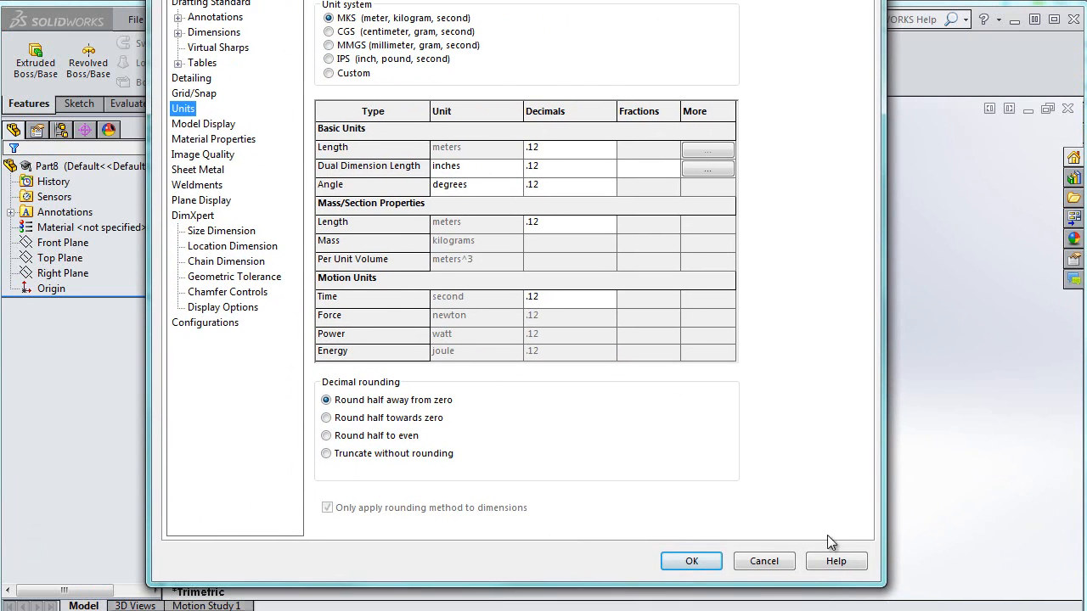
pyautogui.click(691, 560)
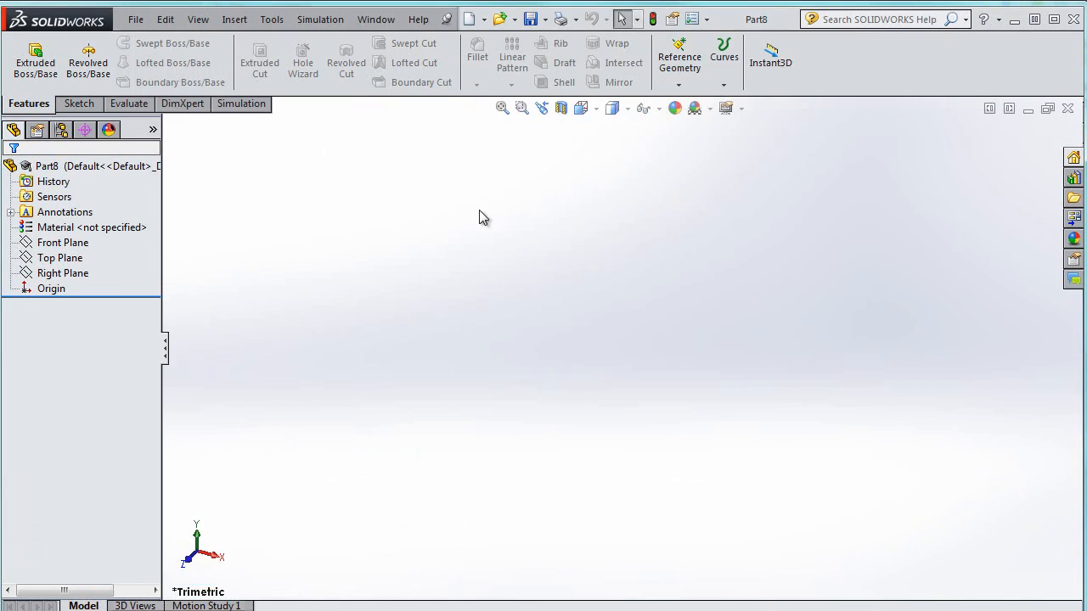
# Start a sketch on the Top Plane
pyautogui.click(74, 259)
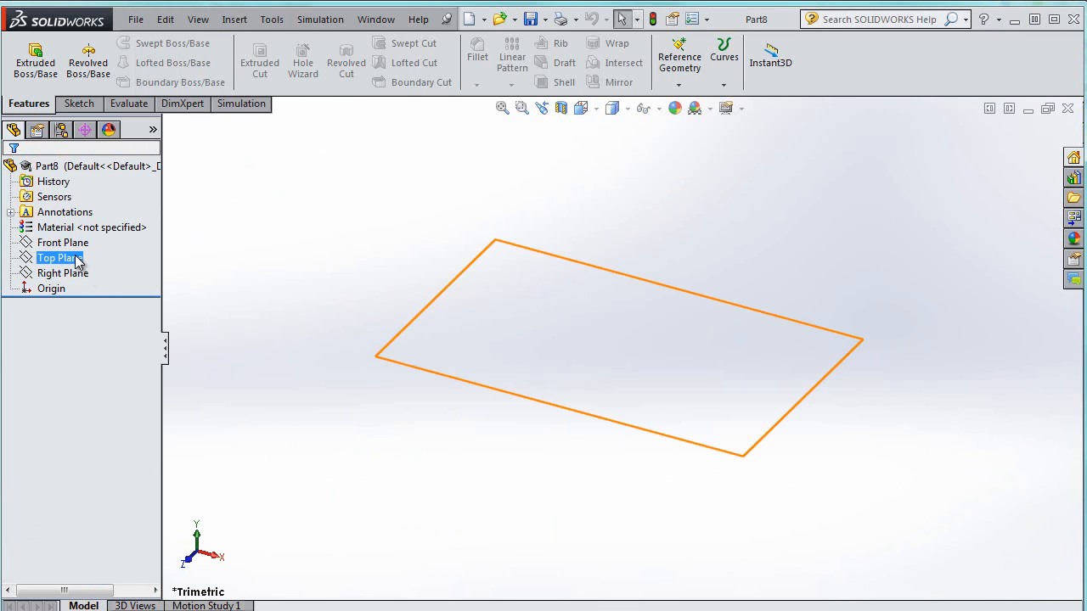
pyautogui.click(72, 245)
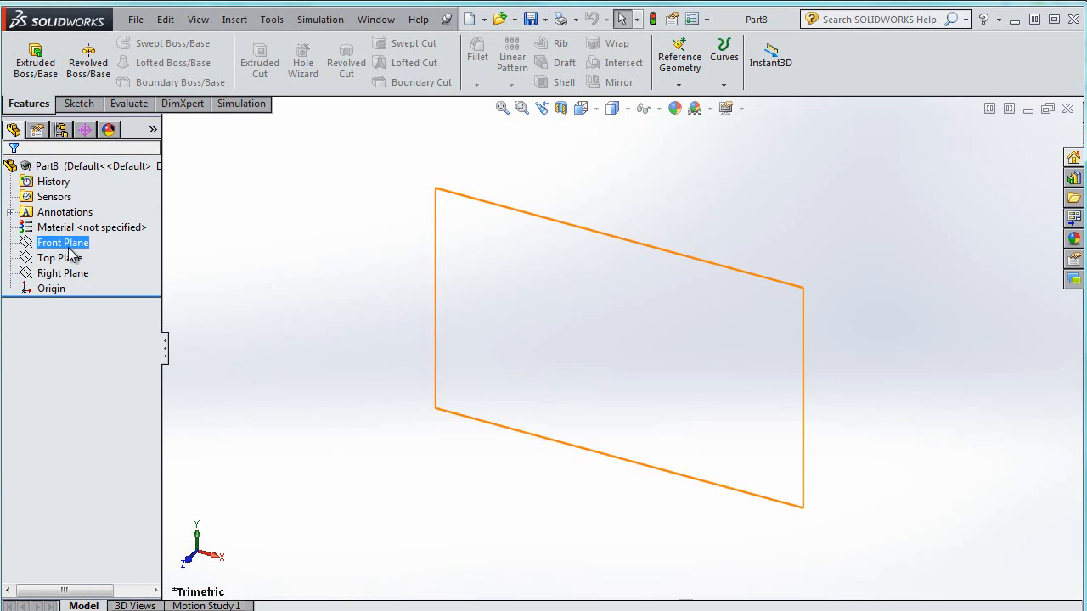
pyautogui.click(71, 258)
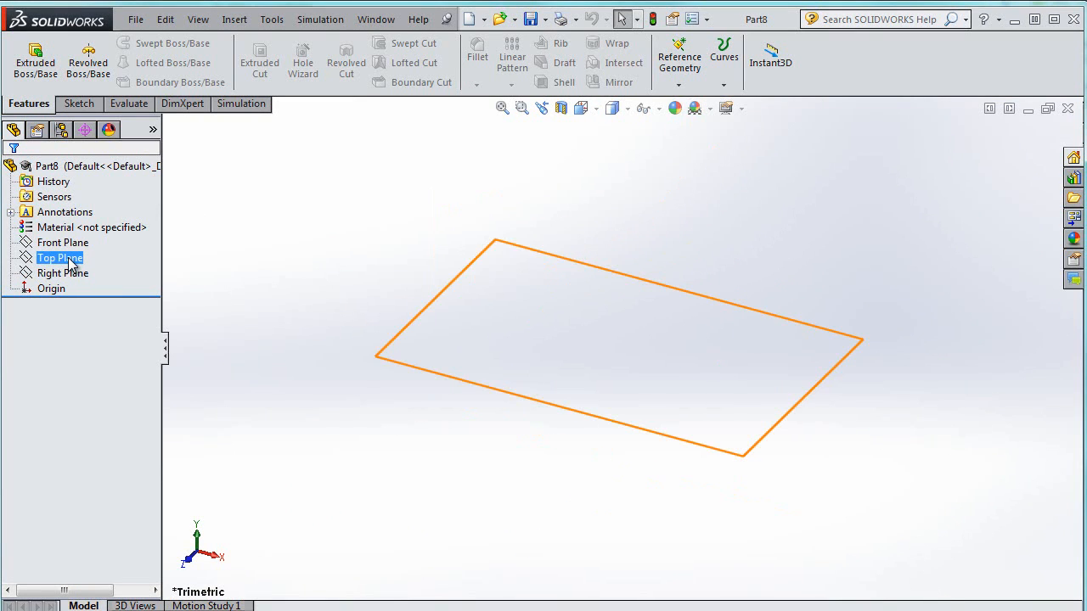
pyautogui.rightClick(70, 260)
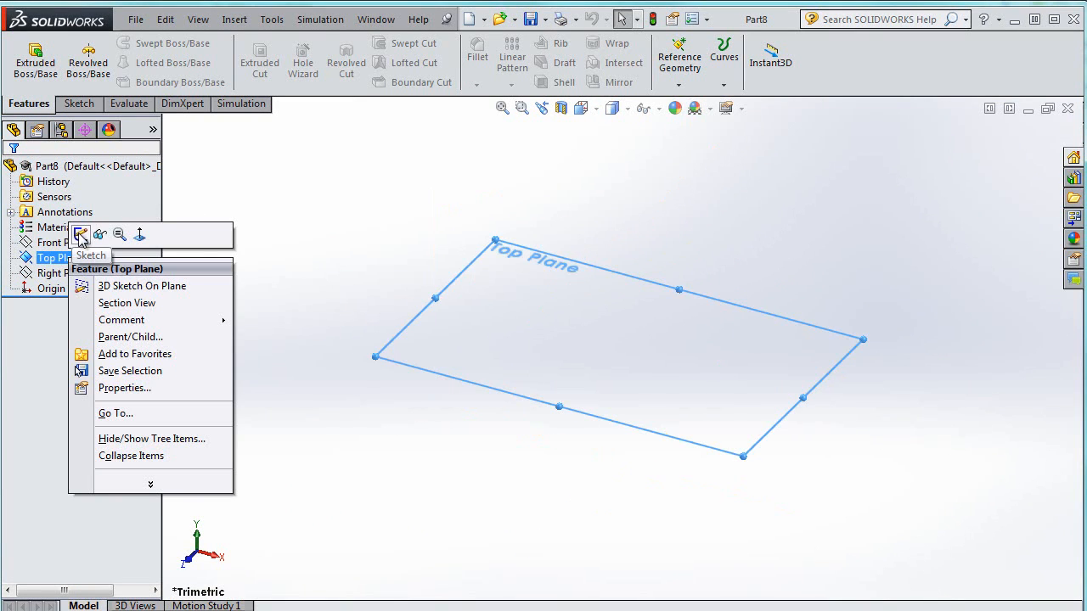
pyautogui.click(81, 234)
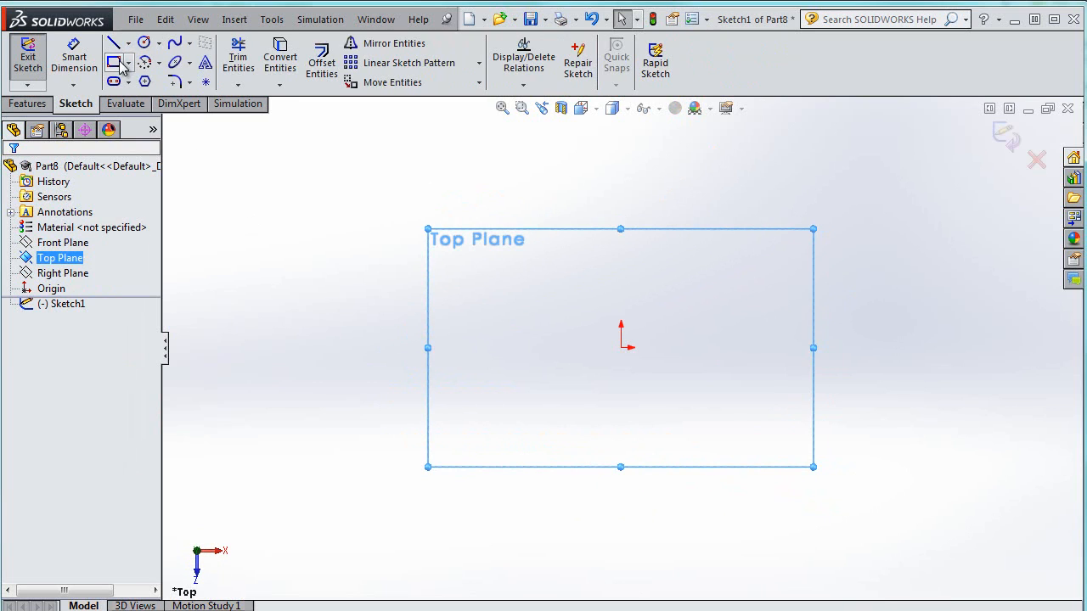
# Draw a corner rectangle from the origin, about 0.02 by 0.02
pyautogui.click(114, 62)
pyautogui.click(621, 347)
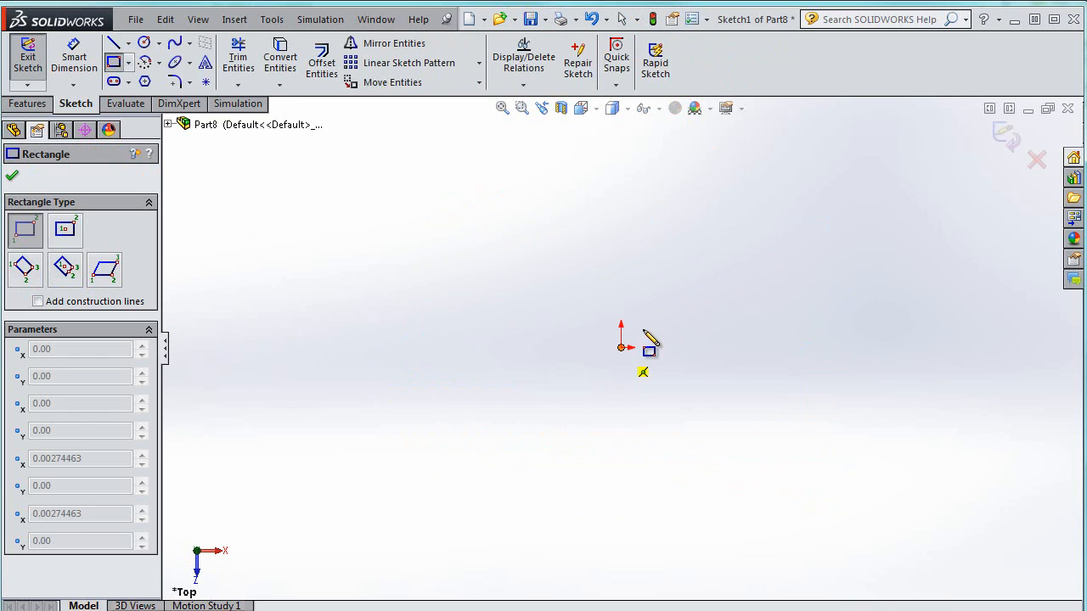
pyautogui.click(678, 301)
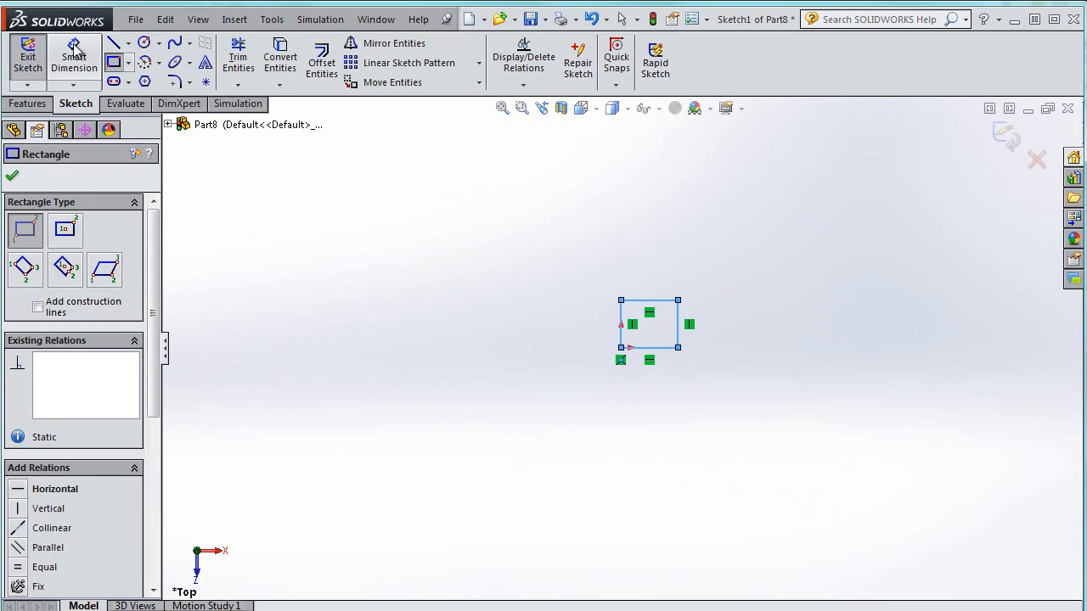
# Dimension the rectangle's vertical and horizontal sides to 1 each and exit the sketch
pyautogui.click(74, 51)
pyautogui.click(621, 324)
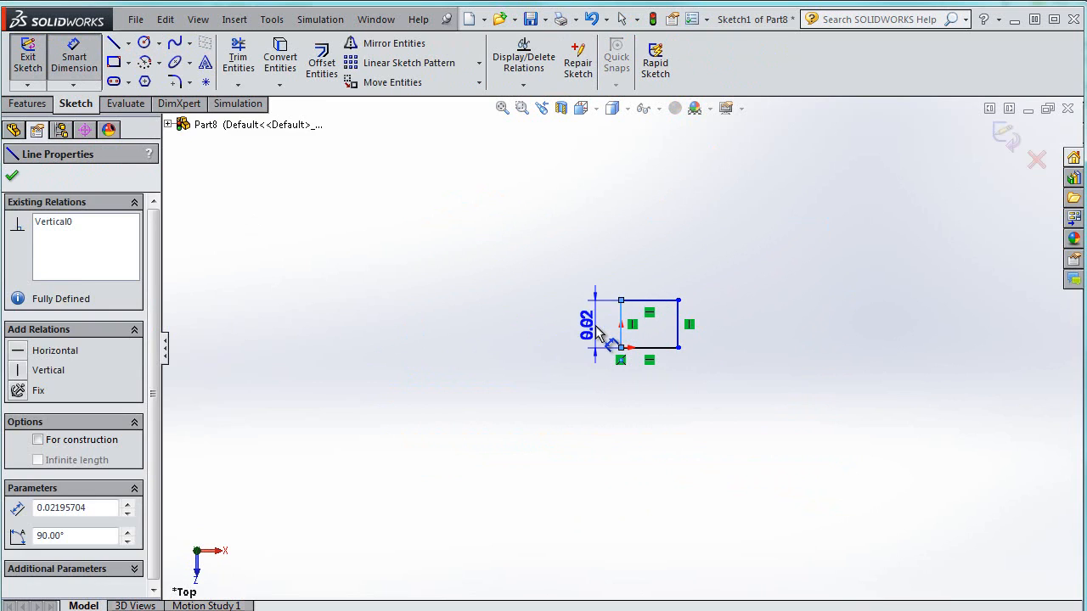
pyautogui.click(600, 334)
pyautogui.write('1')
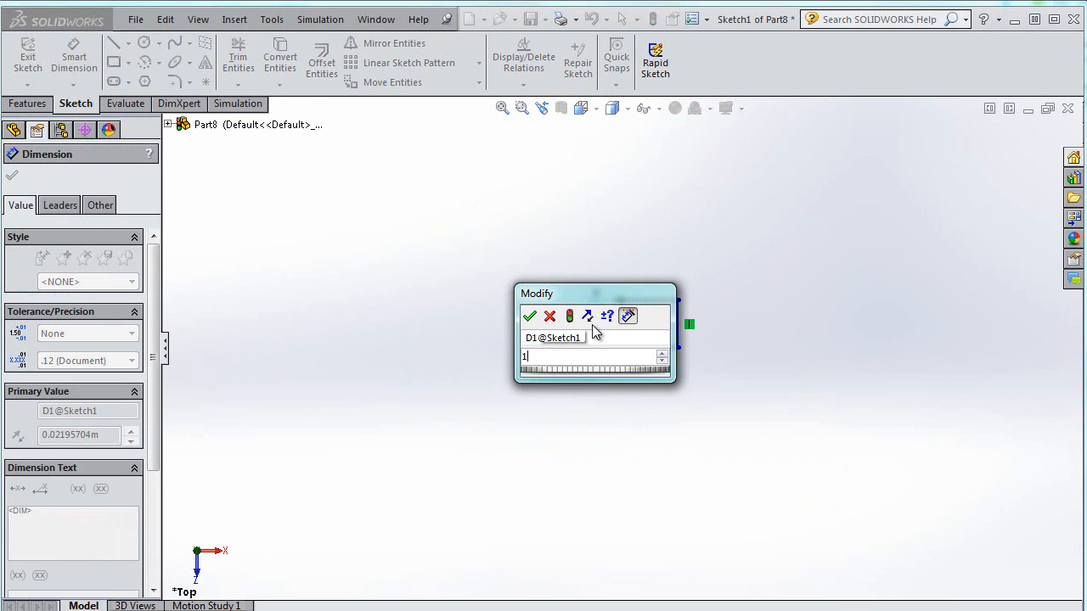
pyautogui.press('Return')
pyautogui.click(654, 301)
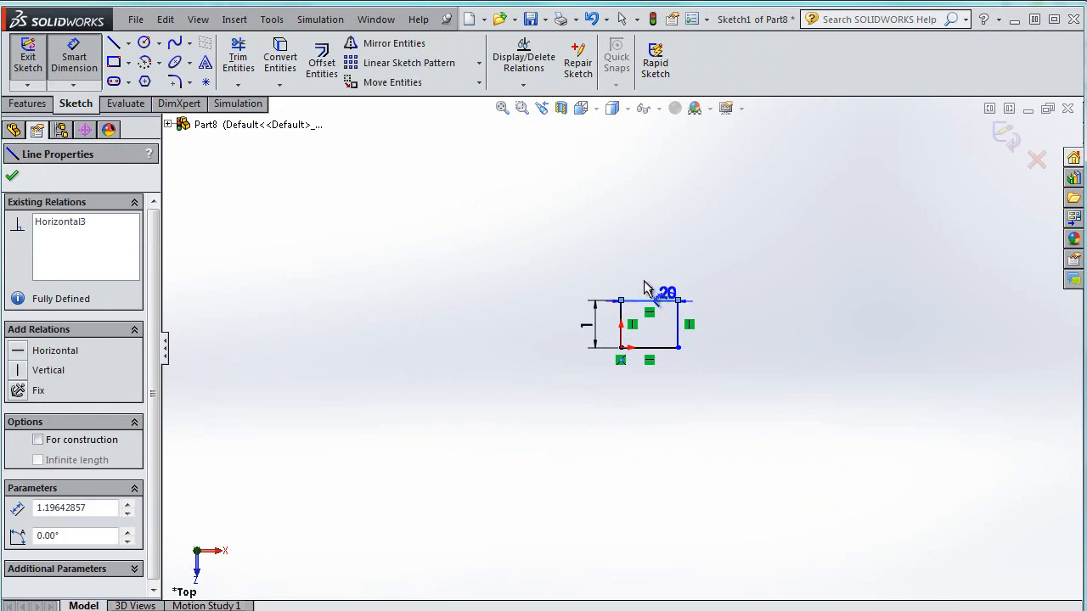
pyautogui.click(647, 289)
pyautogui.write('1.00m')
pyautogui.press('Return')
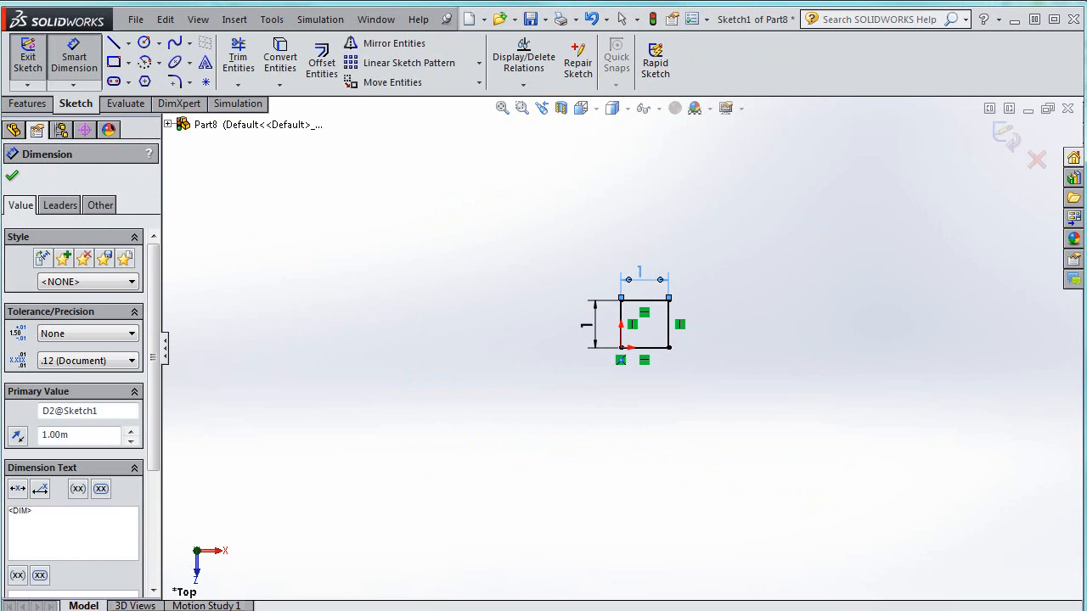
pyautogui.click(12, 178)
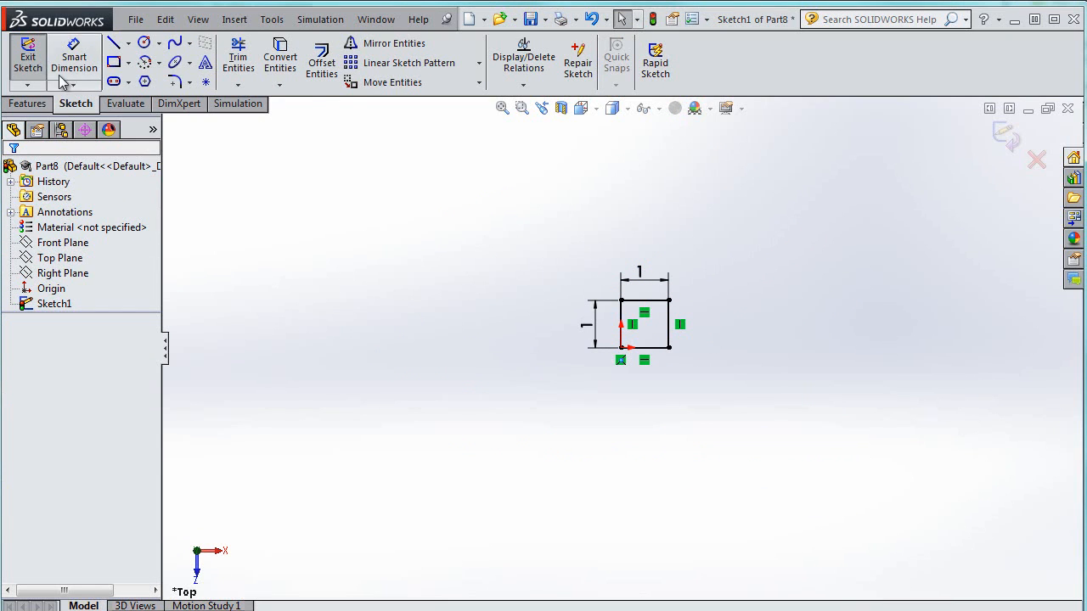
pyautogui.click(28, 57)
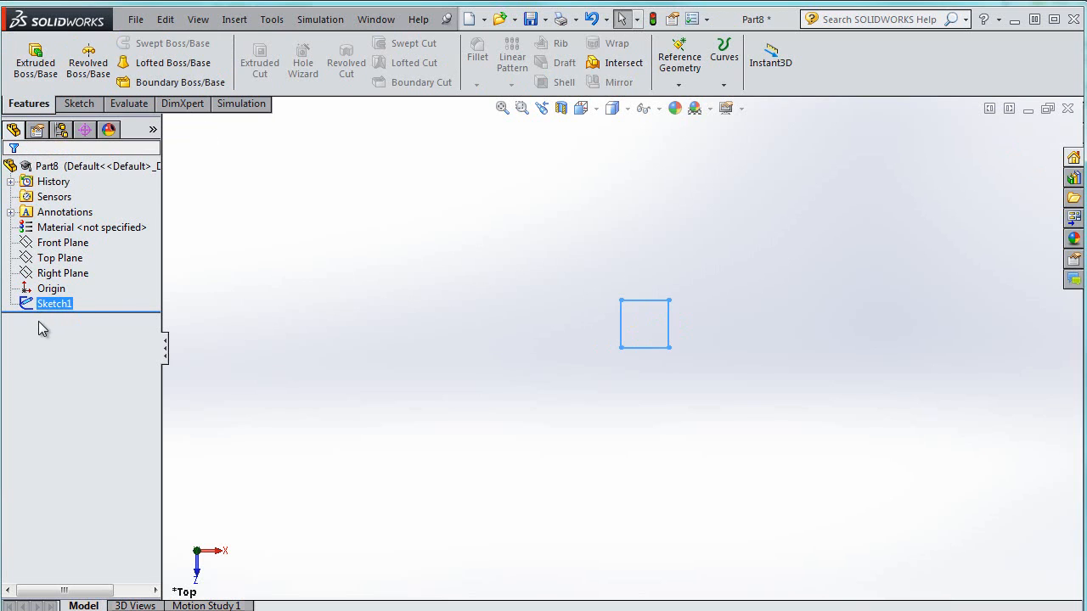
# Extrude the square sketch 1 to form a cube
pyautogui.click(26, 80)
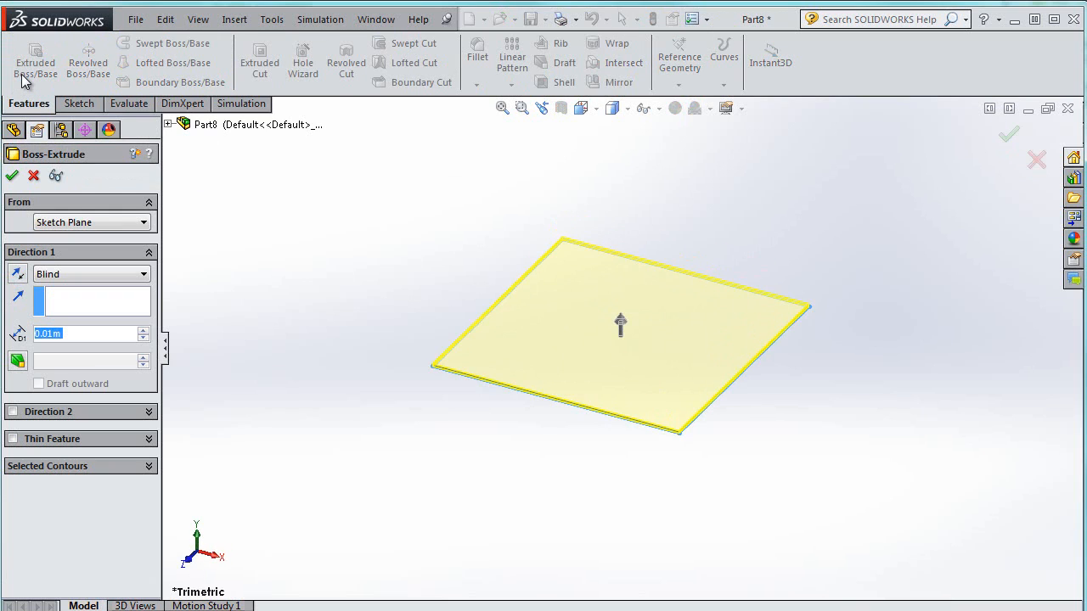
pyautogui.write('1')
pyautogui.press('Return')
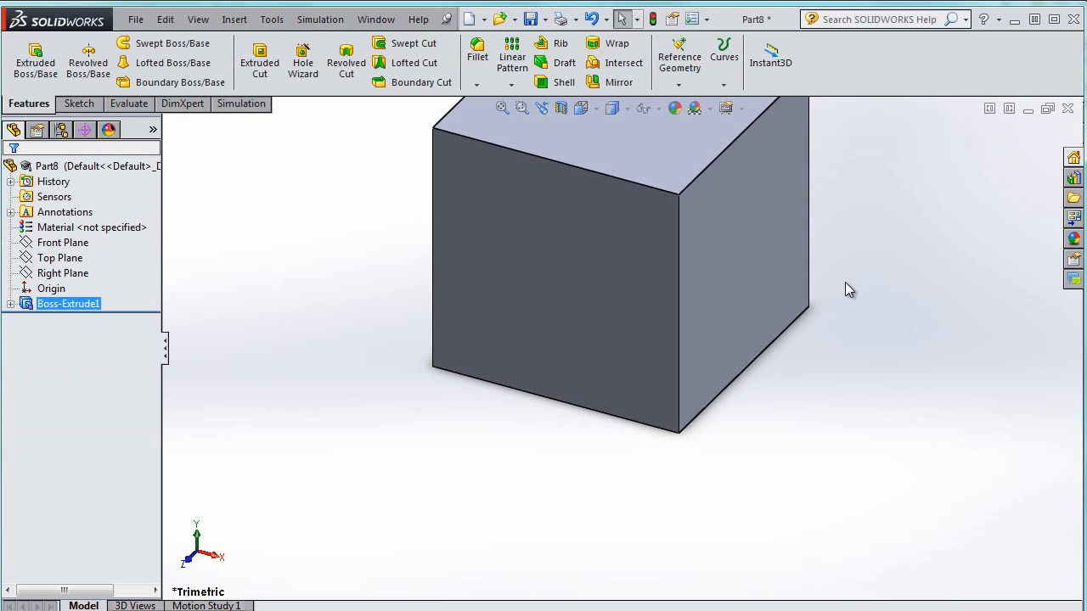
# Add a reference point at the center of the cube's top face
pyautogui.press('f')
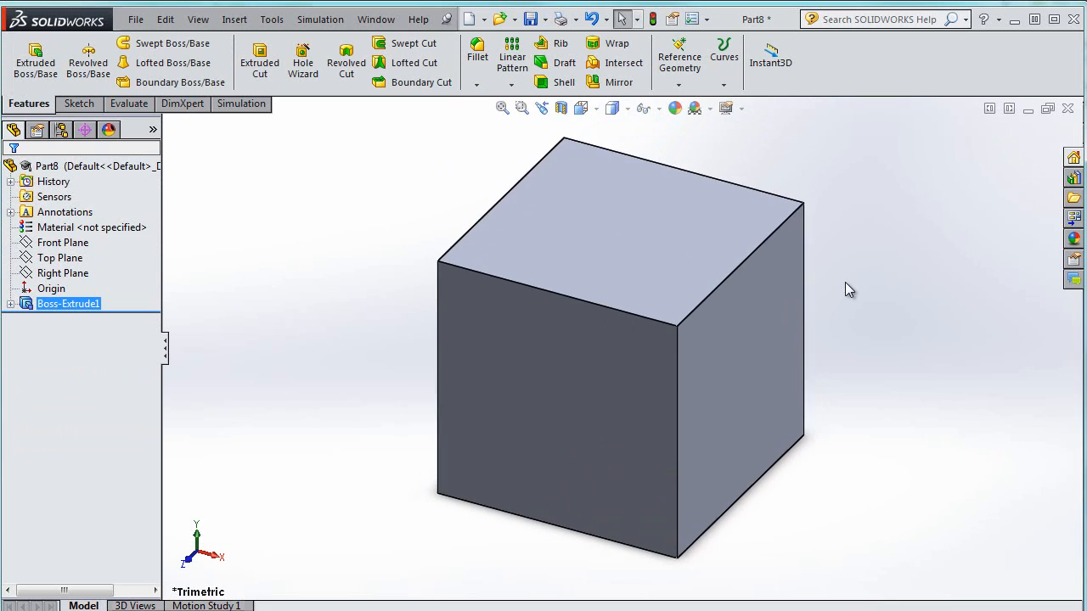
pyautogui.click(623, 225)
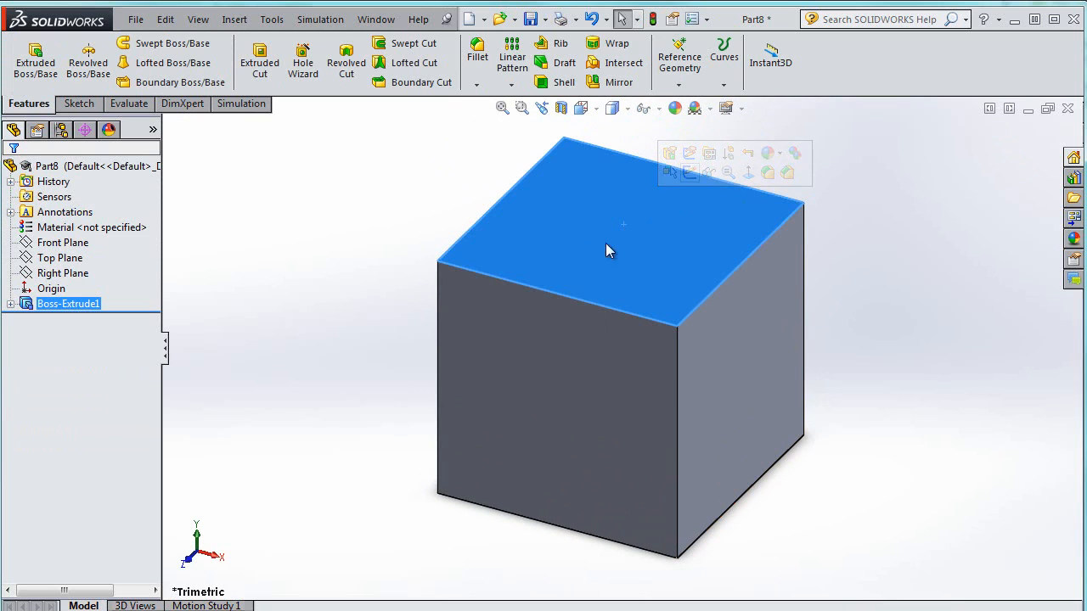
pyautogui.click(680, 82)
pyautogui.click(704, 151)
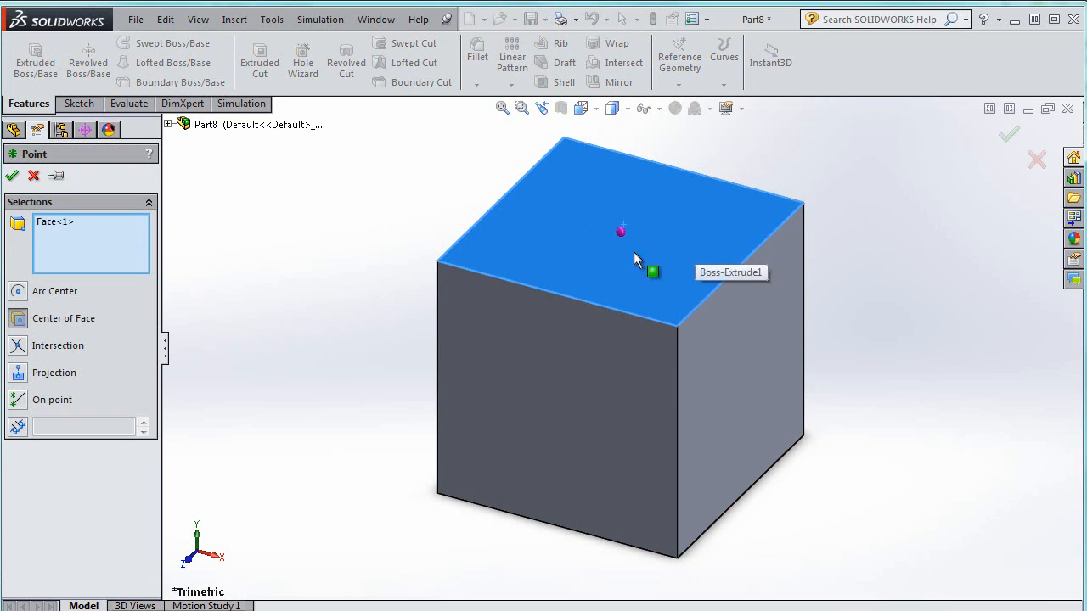
pyautogui.click(13, 175)
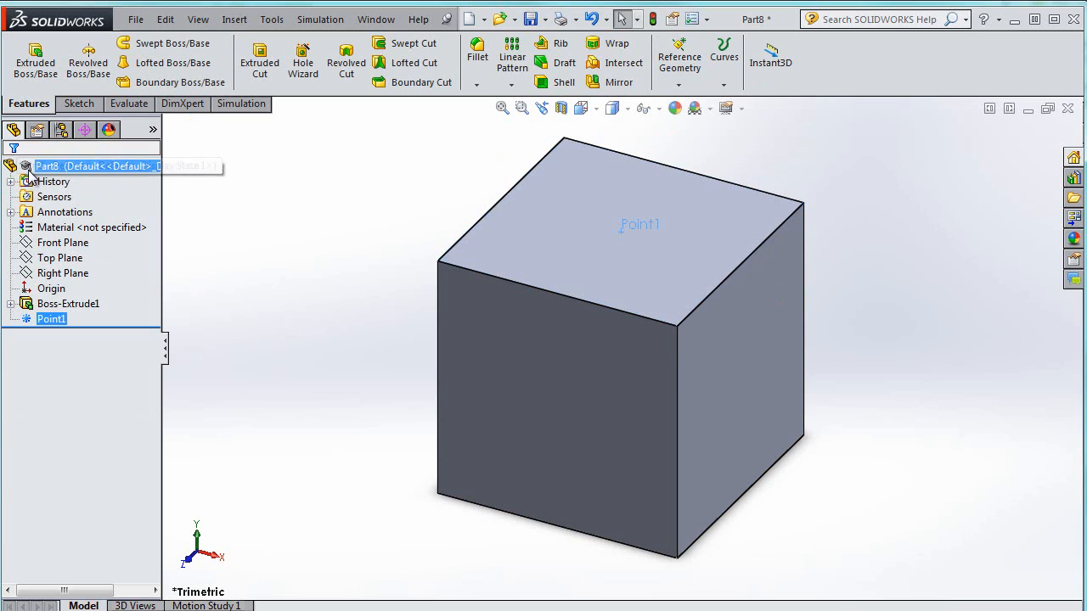
# Rename the reference point as ForcePoint
pyautogui.click(61, 320)
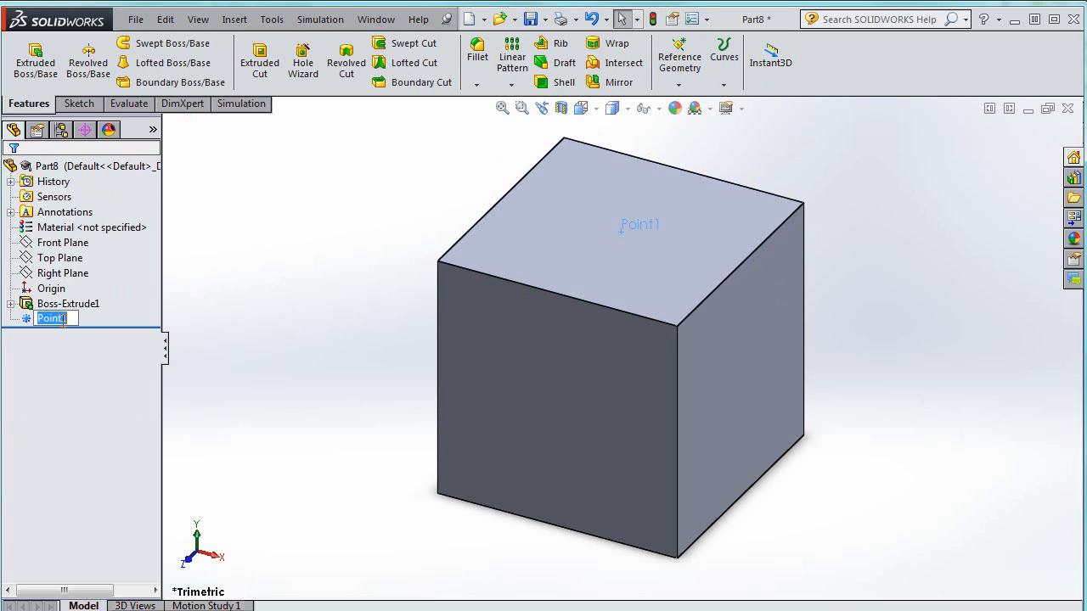
pyautogui.write('Force')
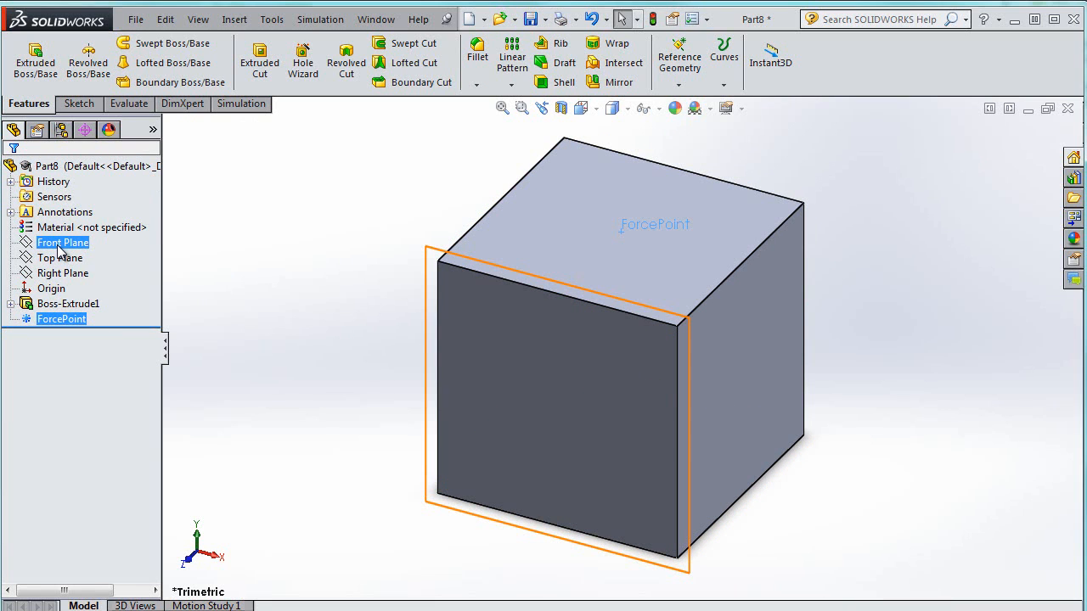
# Create a reference plane midway between the cube's front and back faces
pyautogui.click(678, 84)
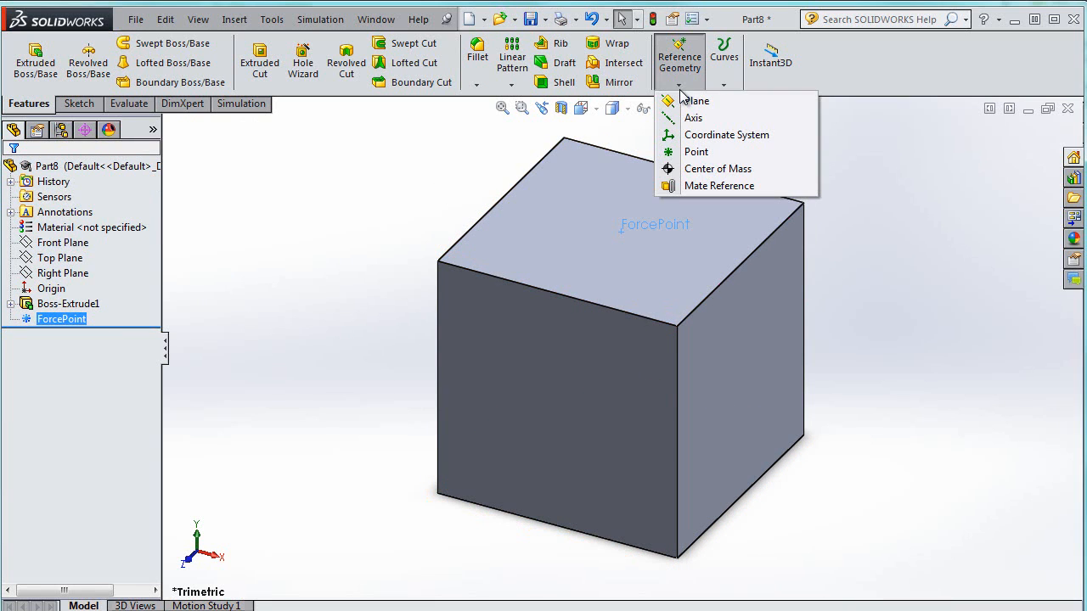
pyautogui.click(692, 102)
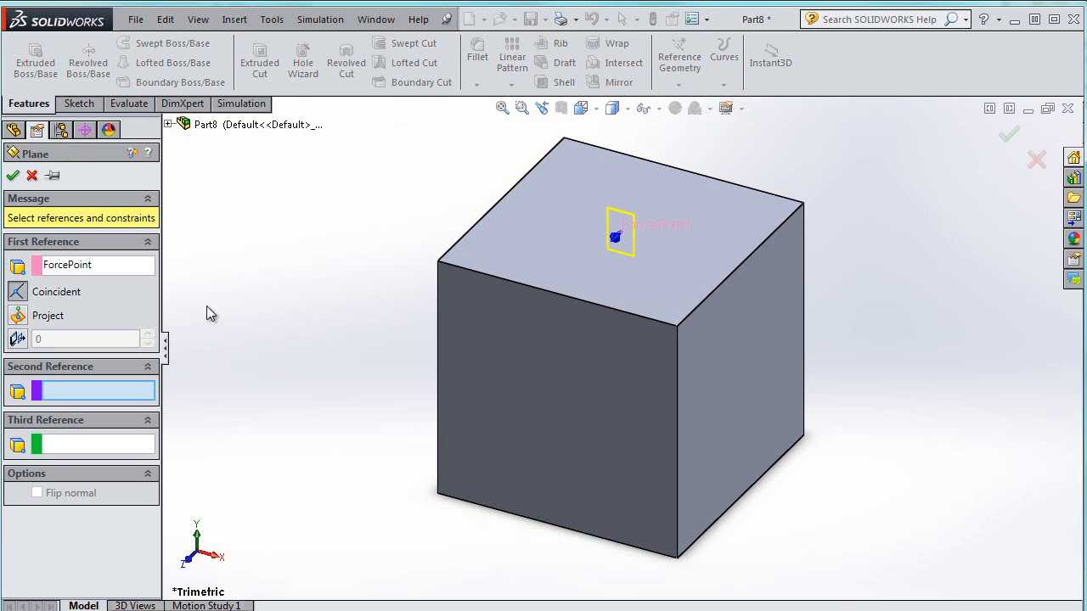
pyautogui.click(107, 261)
pyautogui.click(621, 397)
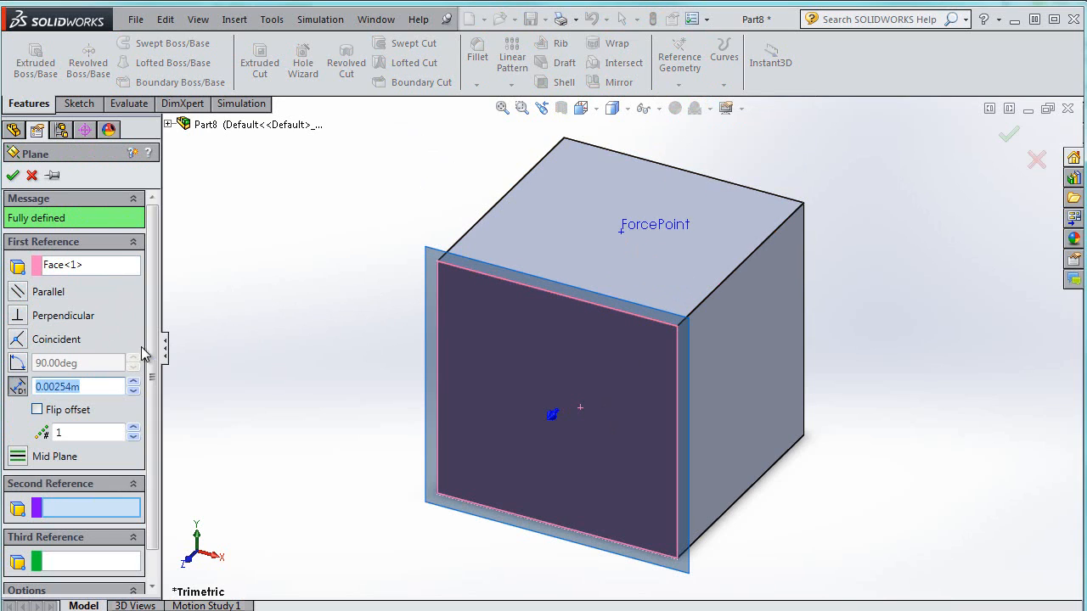
pyautogui.moveTo(856, 219); pyautogui.dragTo(867, 176, button='middle')
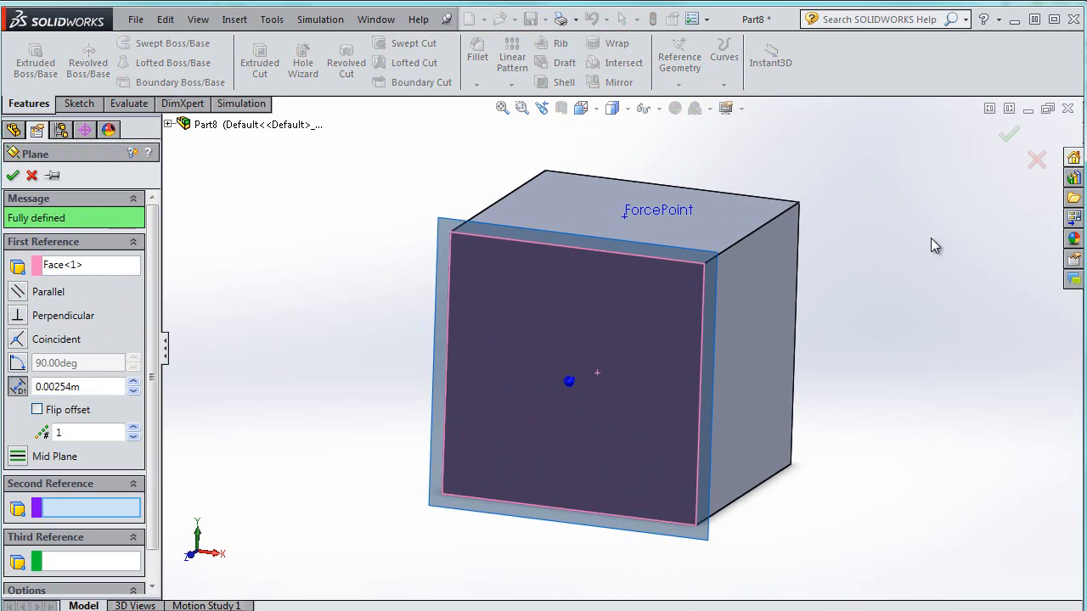
pyautogui.moveTo(931, 239); pyautogui.dragTo(810, 303, button='middle')
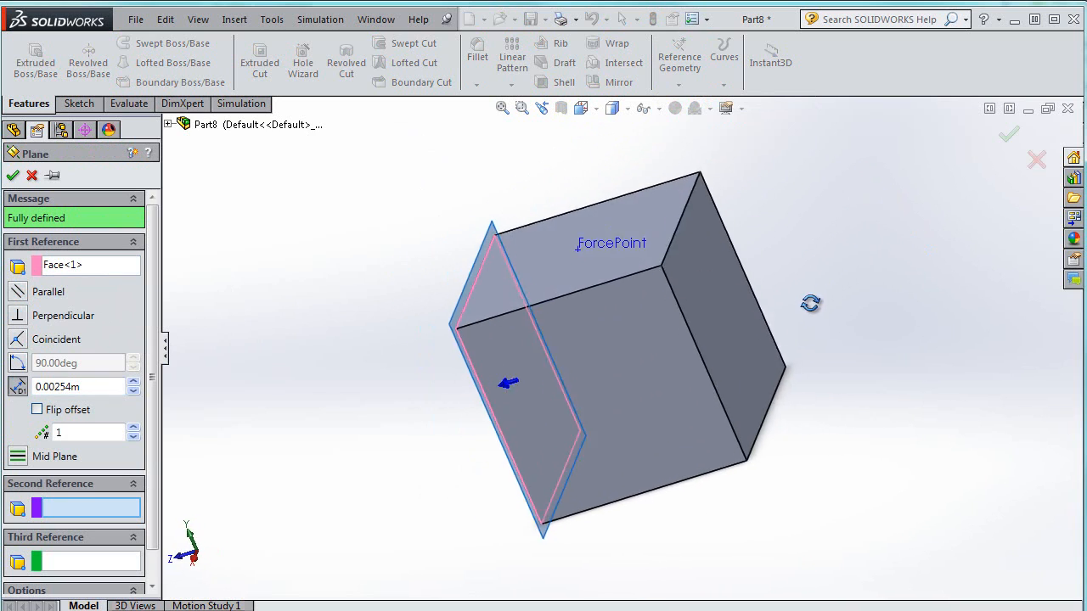
pyautogui.click(715, 336)
pyautogui.moveTo(396, 386); pyautogui.dragTo(459, 356, button='middle')
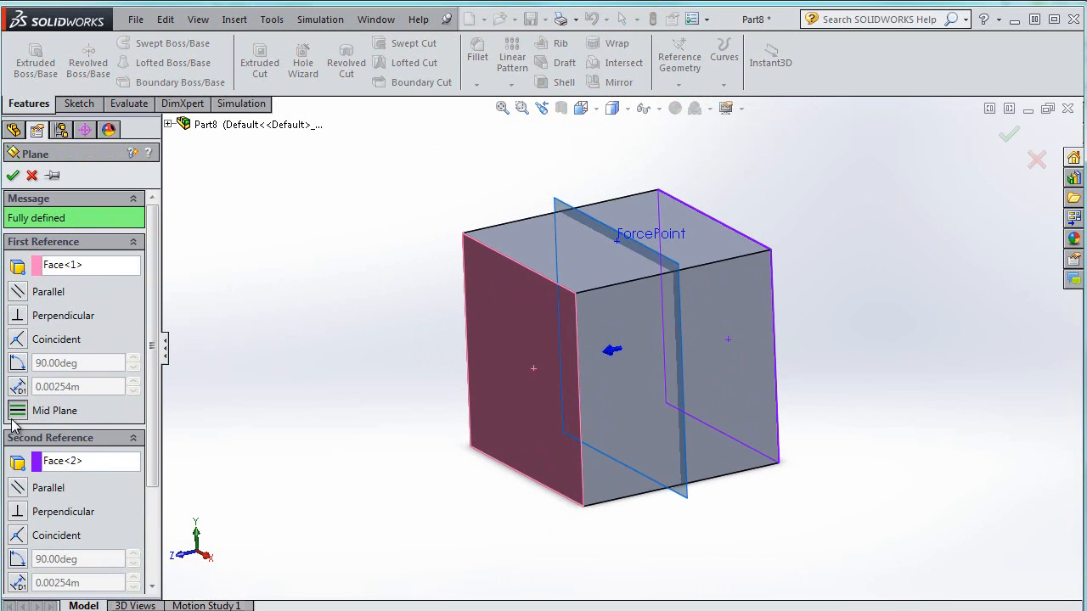
pyautogui.click(11, 176)
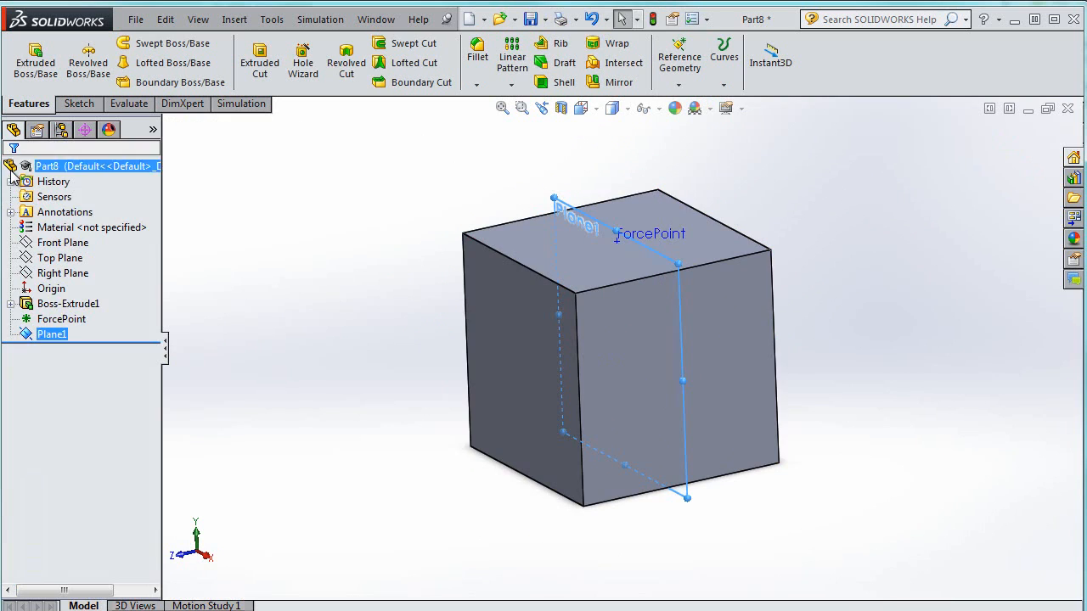
# Open a new sketch on Plane1, viewing the plane face-on
pyautogui.moveTo(325, 235); pyautogui.dragTo(376, 235, button='middle')
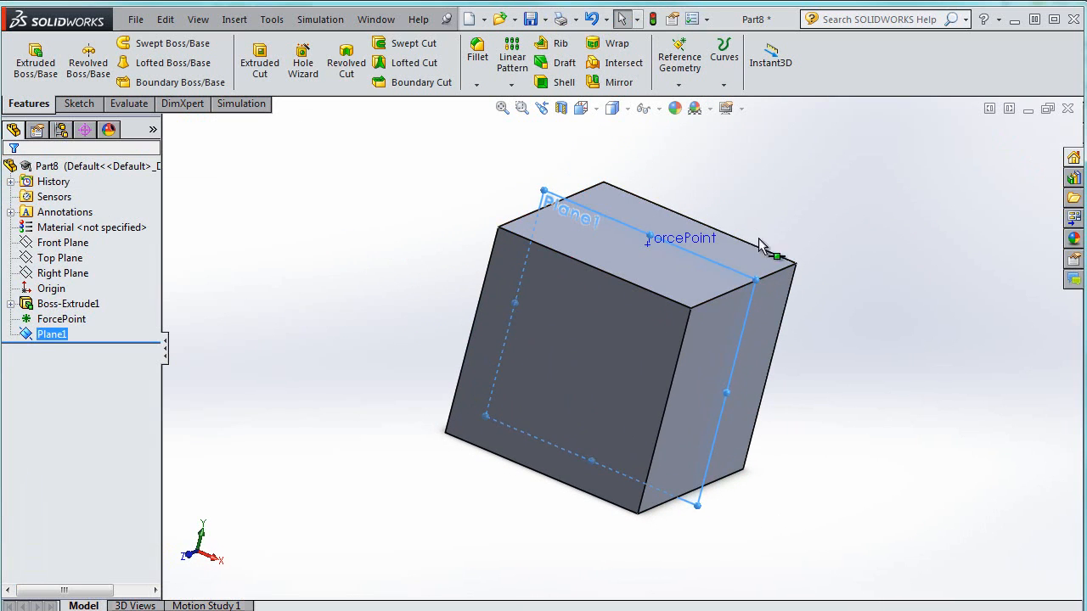
pyautogui.moveTo(837, 219); pyautogui.dragTo(857, 207)
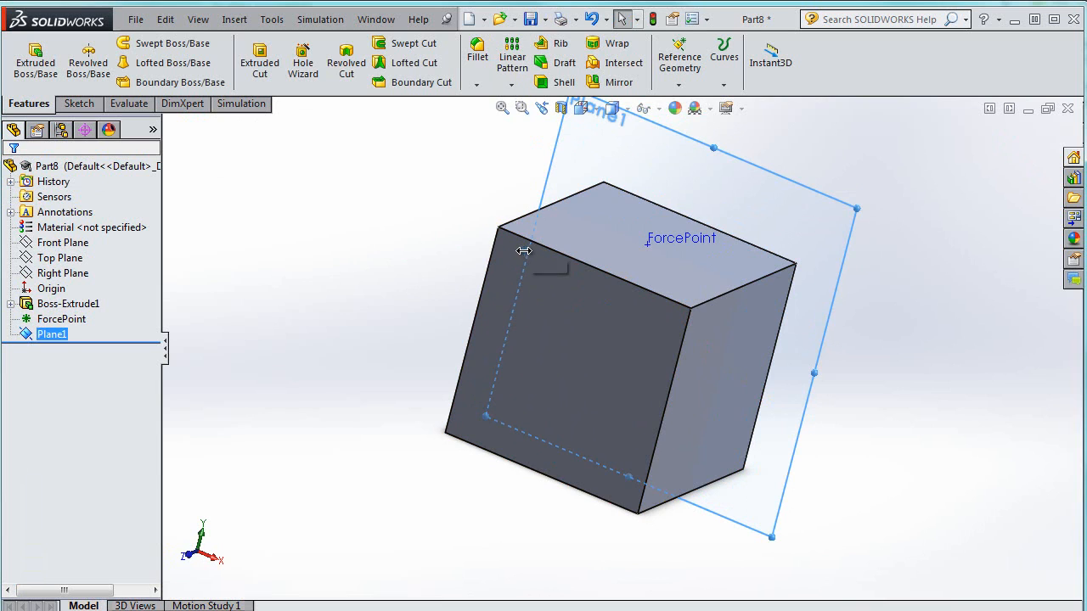
pyautogui.moveTo(523, 250); pyautogui.dragTo(450, 231)
pyautogui.rightClick(582, 328)
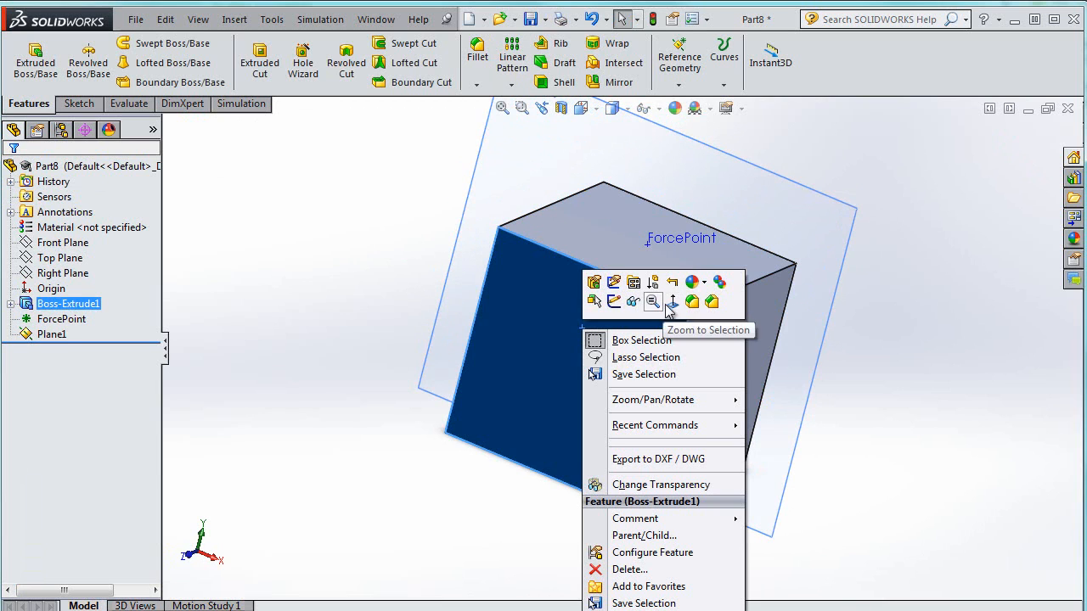
pyautogui.click(671, 304)
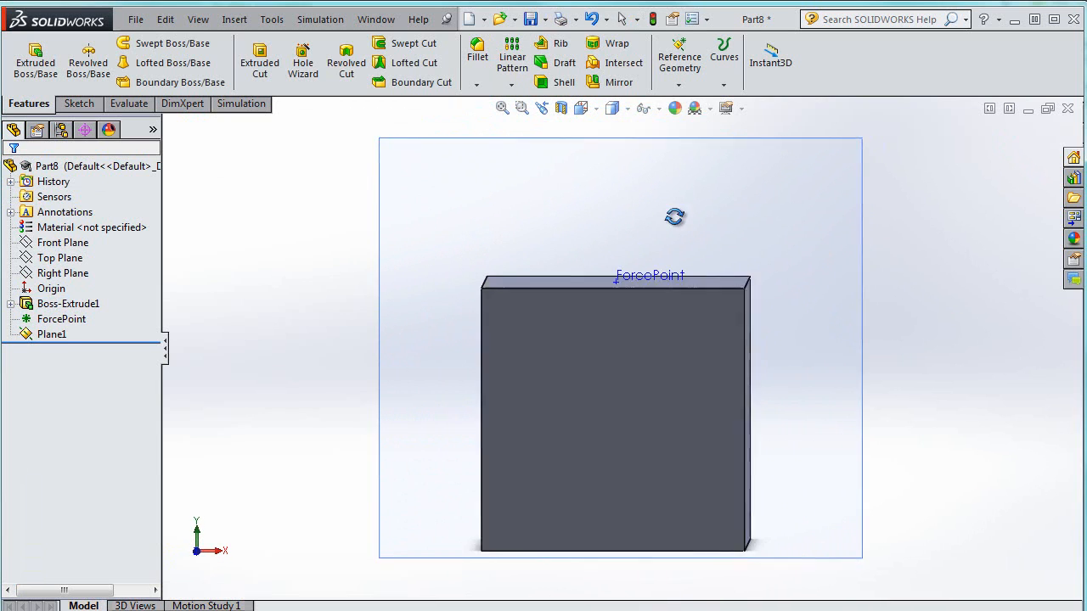
pyautogui.moveTo(674, 218); pyautogui.dragTo(687, 243, button='middle')
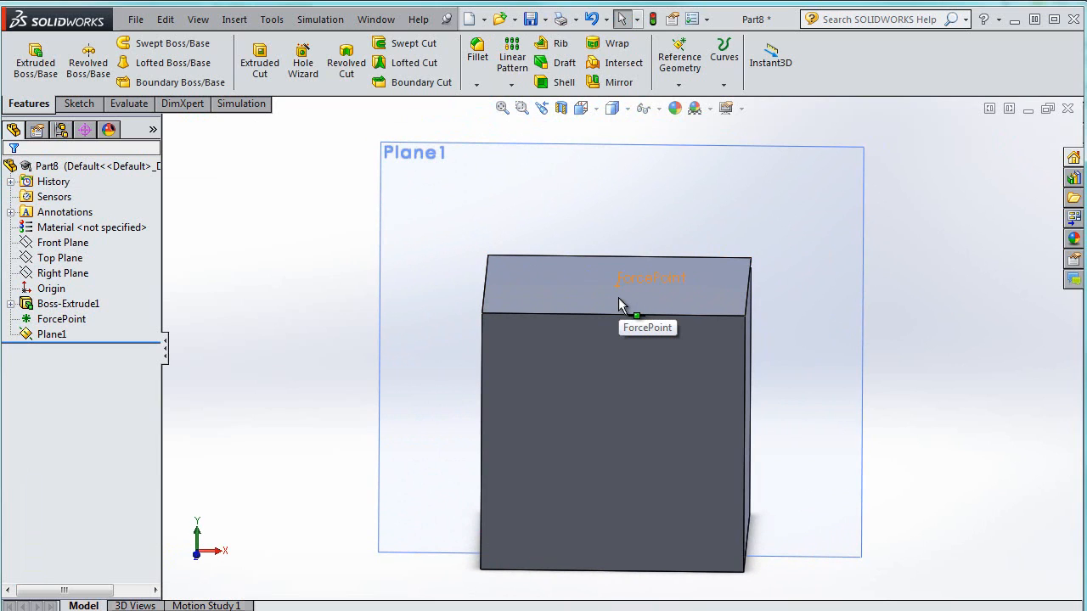
pyautogui.click(618, 297)
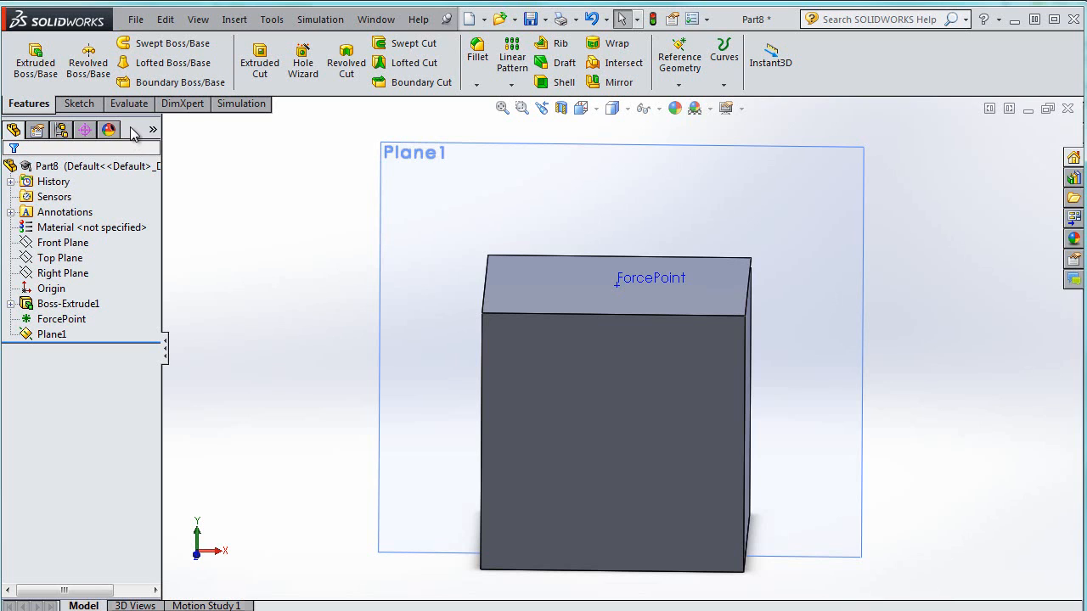
pyautogui.rightClick(711, 201)
pyautogui.click(364, 219)
pyautogui.rightClick(425, 187)
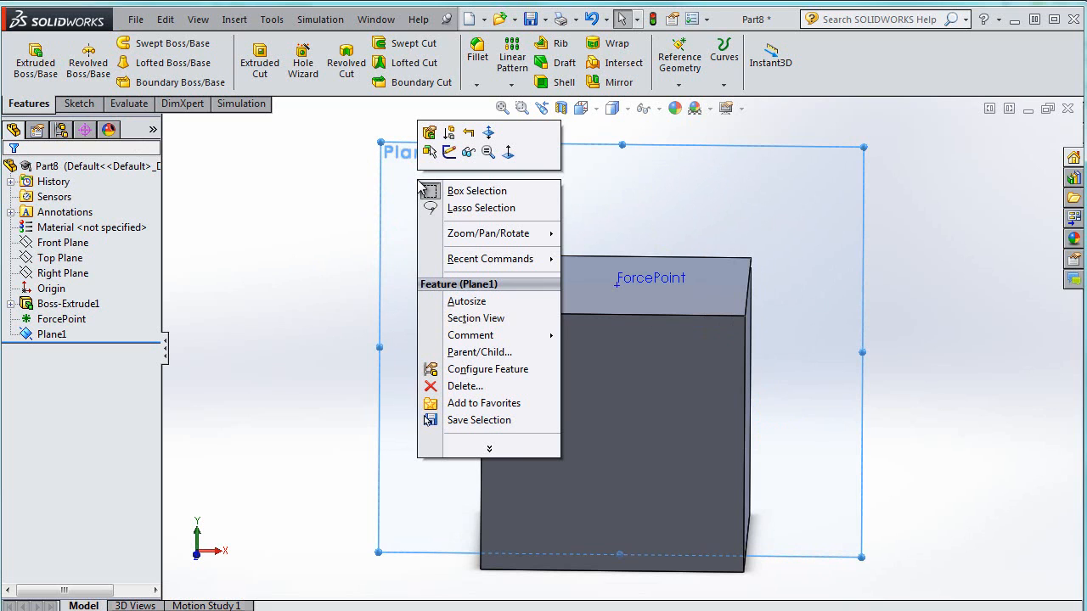
pyautogui.click(468, 152)
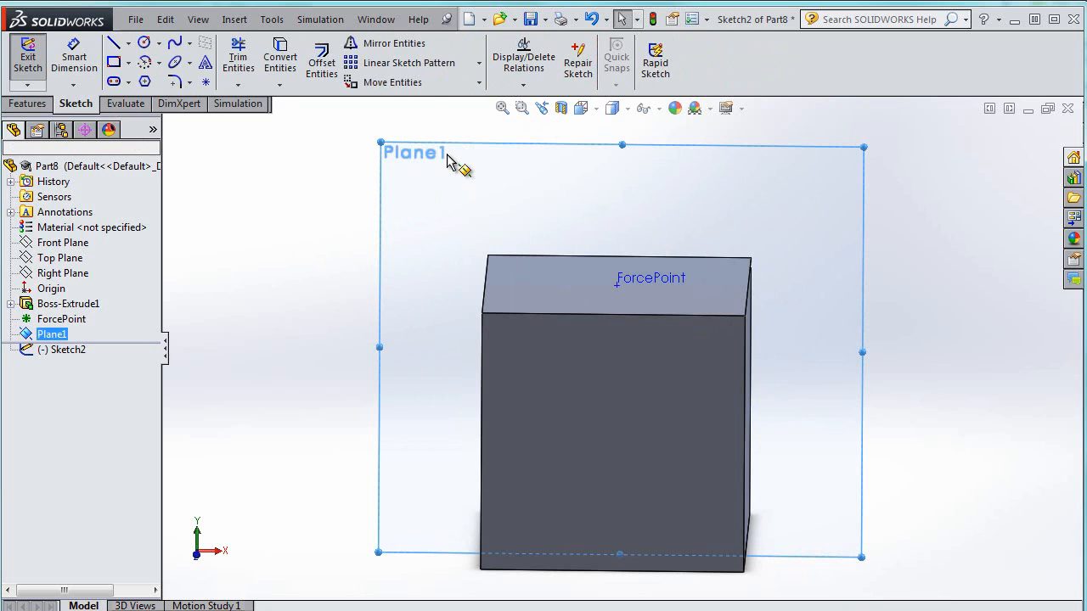
# Draw a vertical line upward from ForcePoint, about 0.47 long
pyautogui.click(113, 43)
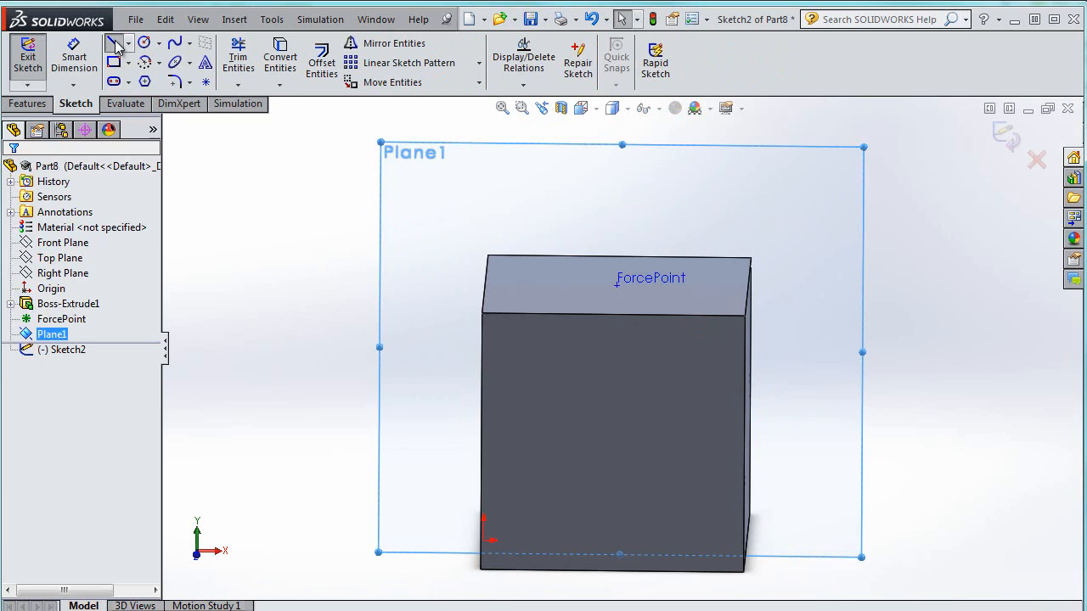
pyautogui.click(619, 284)
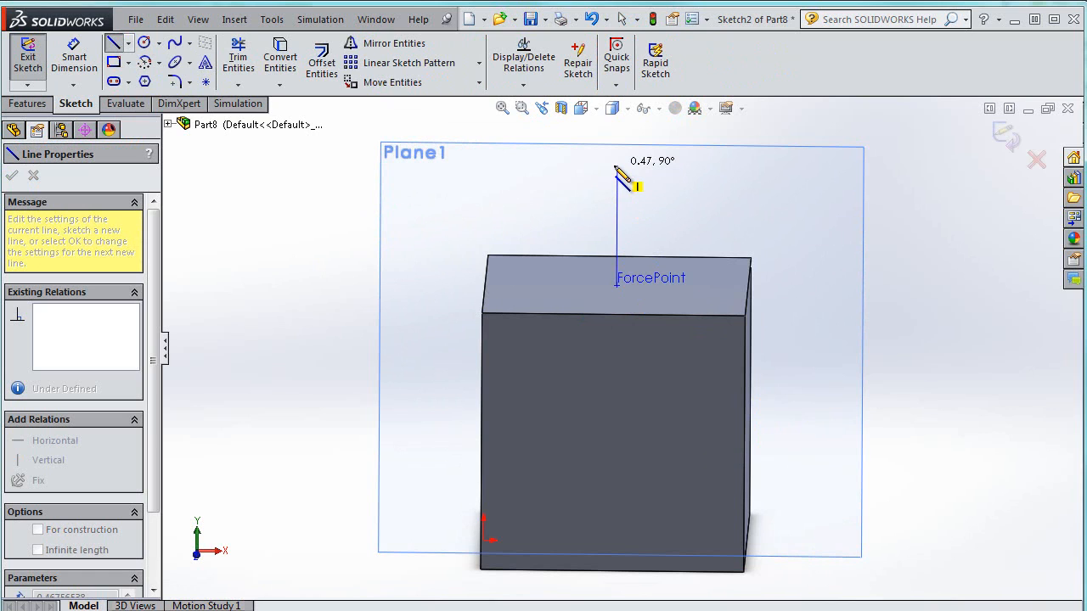
pyautogui.click(616, 167)
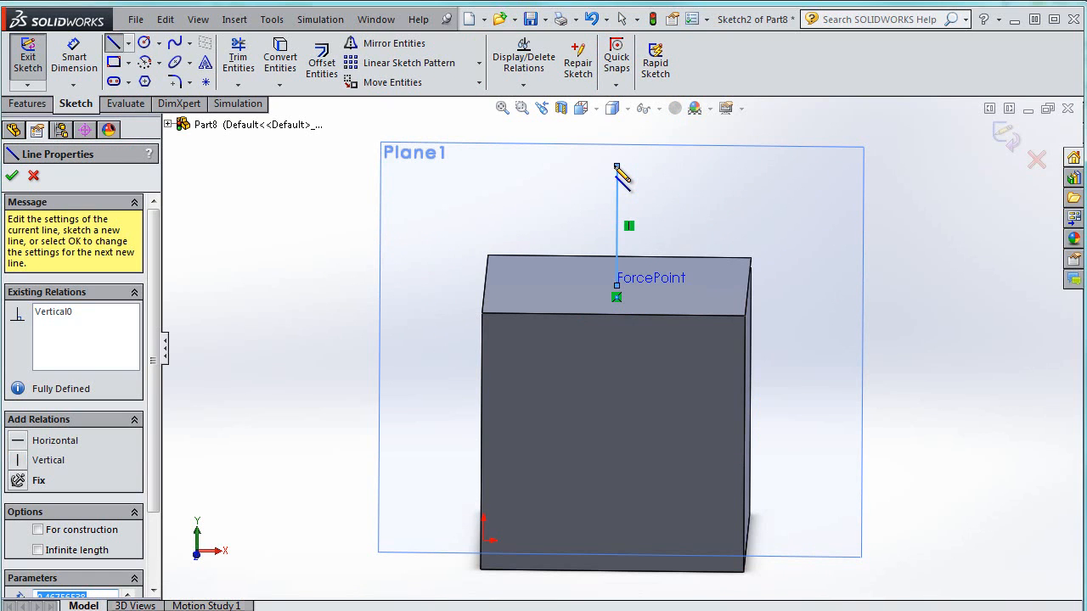
pyautogui.press('Escape')
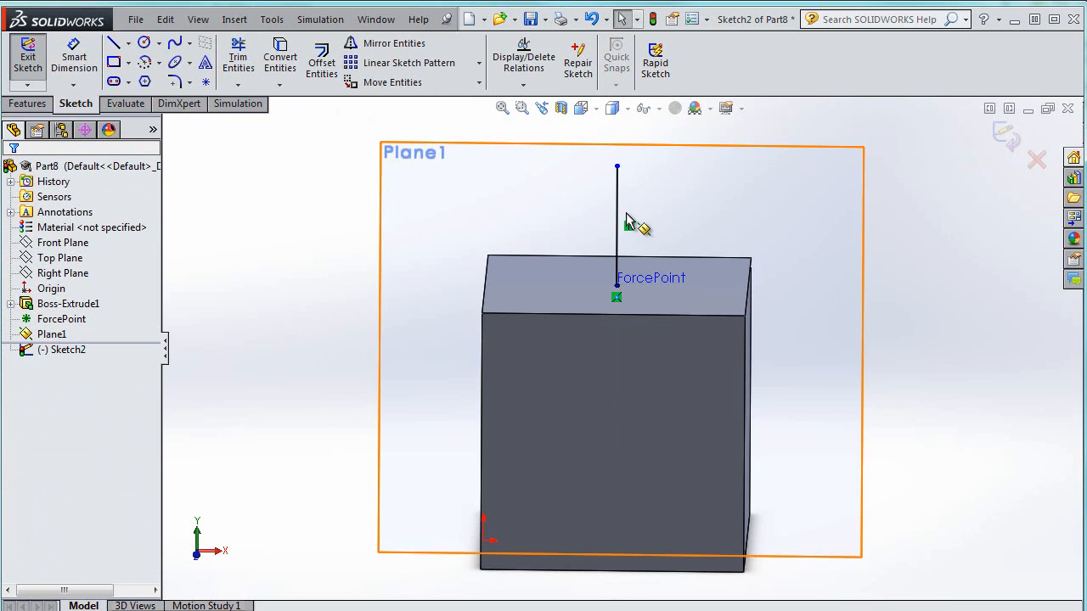
pyautogui.click(617, 205)
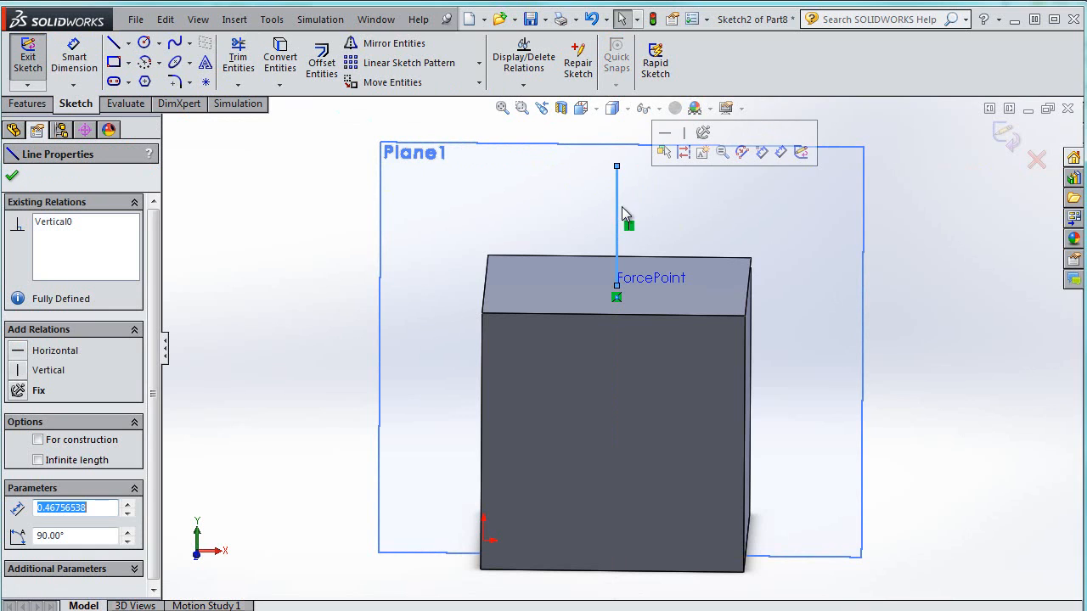
pyautogui.click(12, 176)
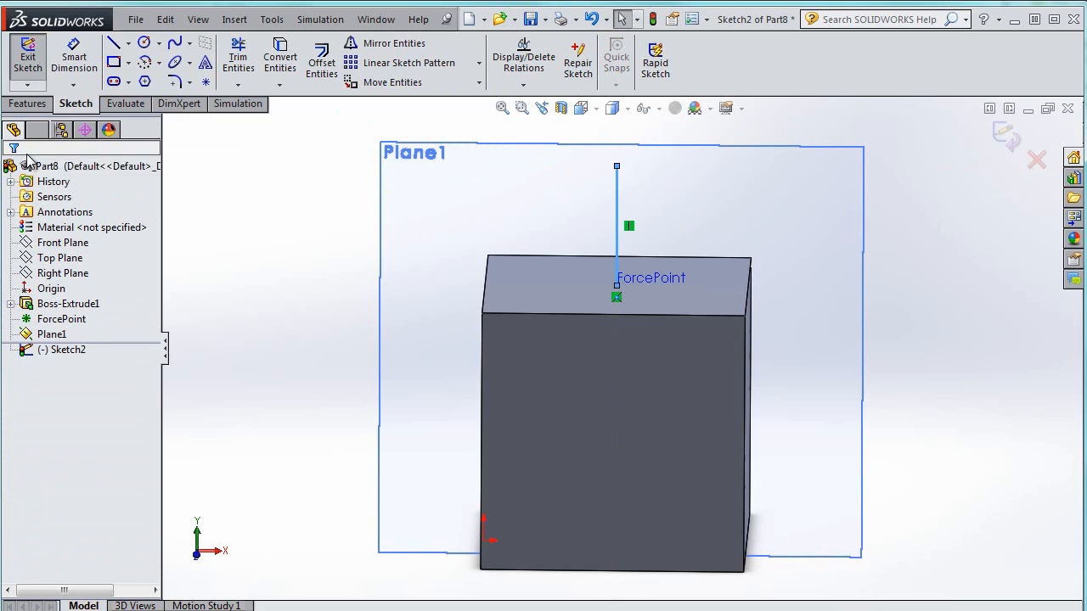
# Dimension the vertical line and set its length to 0.5
pyautogui.click(81, 56)
pyautogui.click(619, 205)
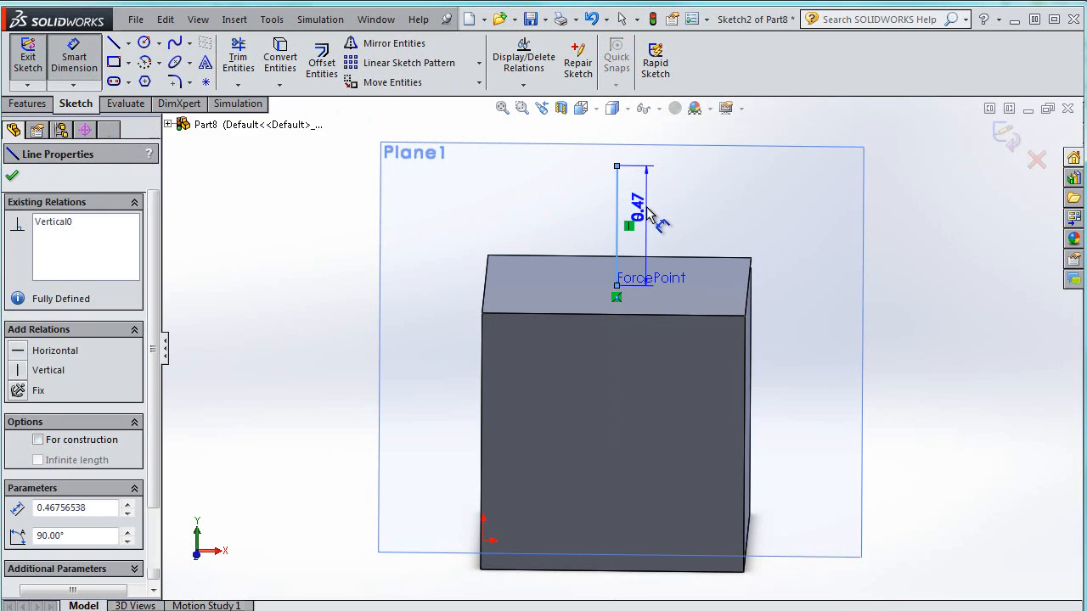
pyautogui.click(651, 218)
pyautogui.write('1')
pyautogui.press('Return')
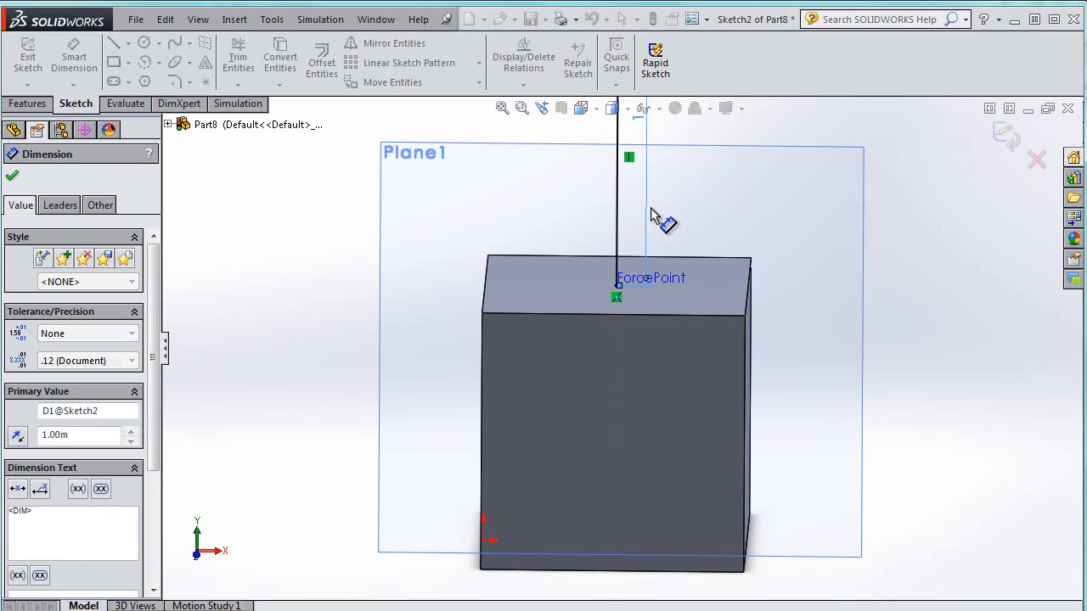
pyautogui.doubleClick(643, 125)
pyautogui.write('.')
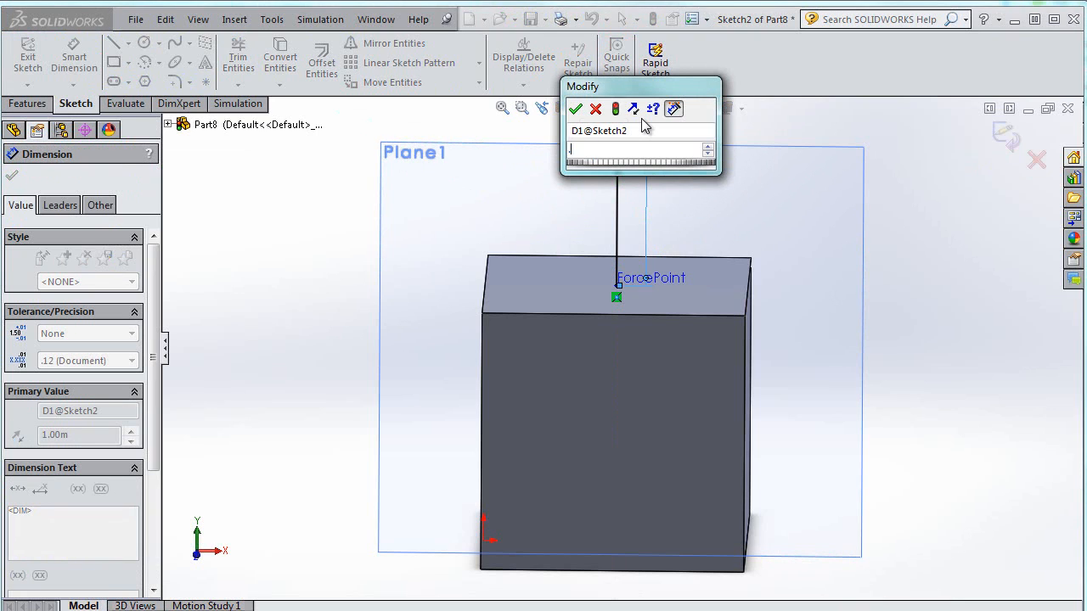
pyautogui.write('5')
pyautogui.press('Return')
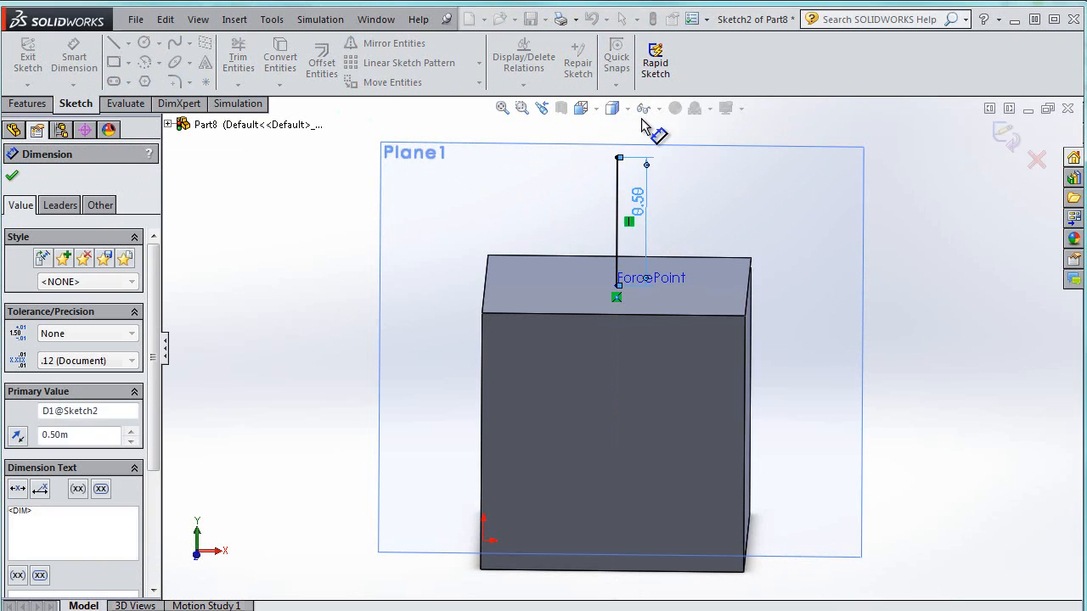
pyautogui.click(11, 176)
# Draw an inclined line from ForcePoint up and to the right, about 0.74 long at about 33°
pyautogui.click(113, 42)
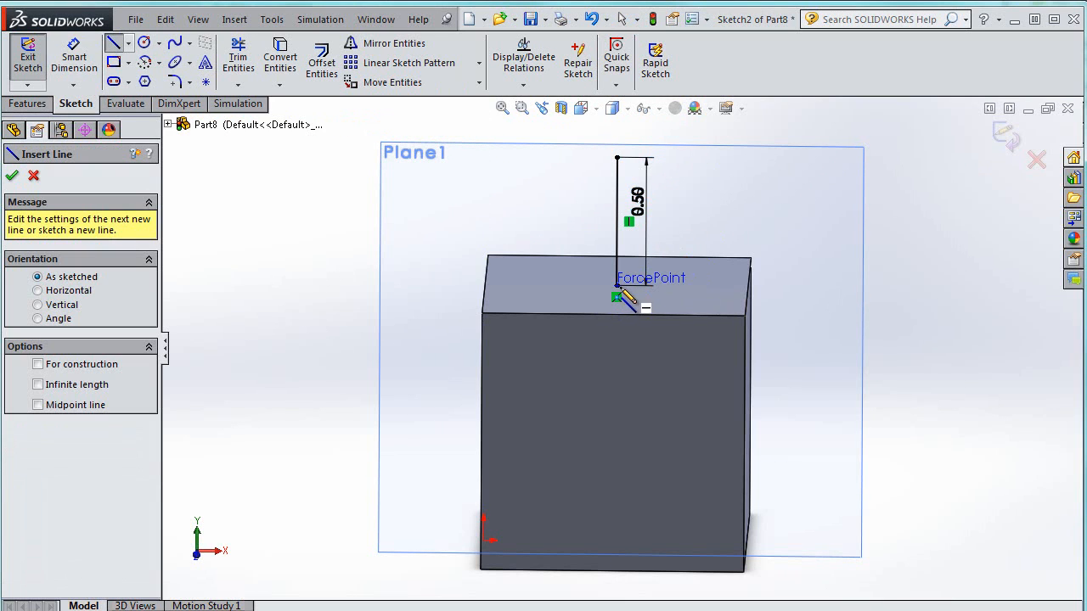
pyautogui.click(617, 287)
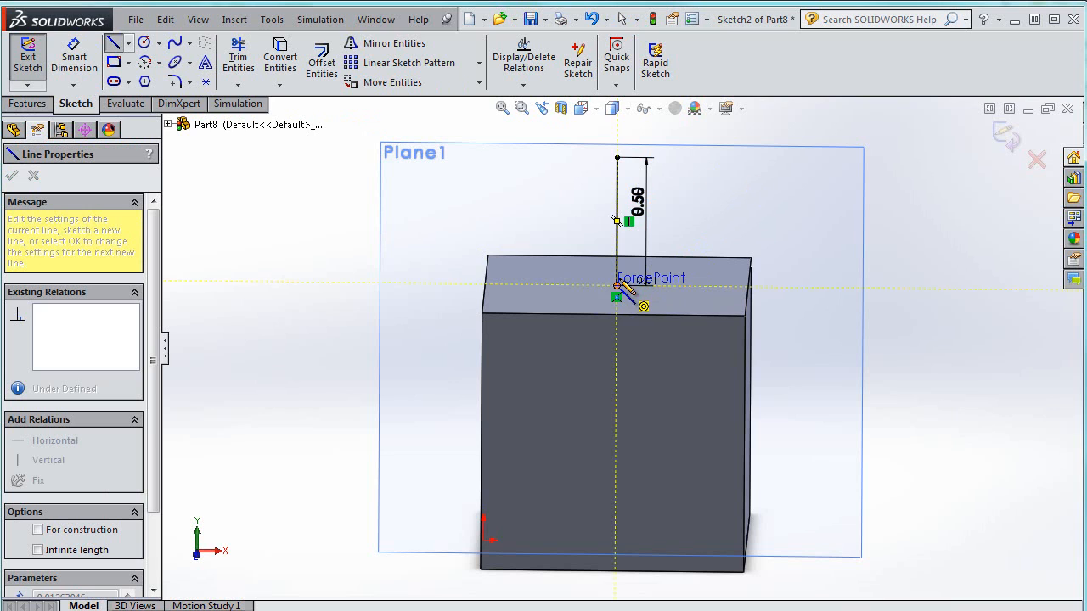
pyautogui.click(780, 184)
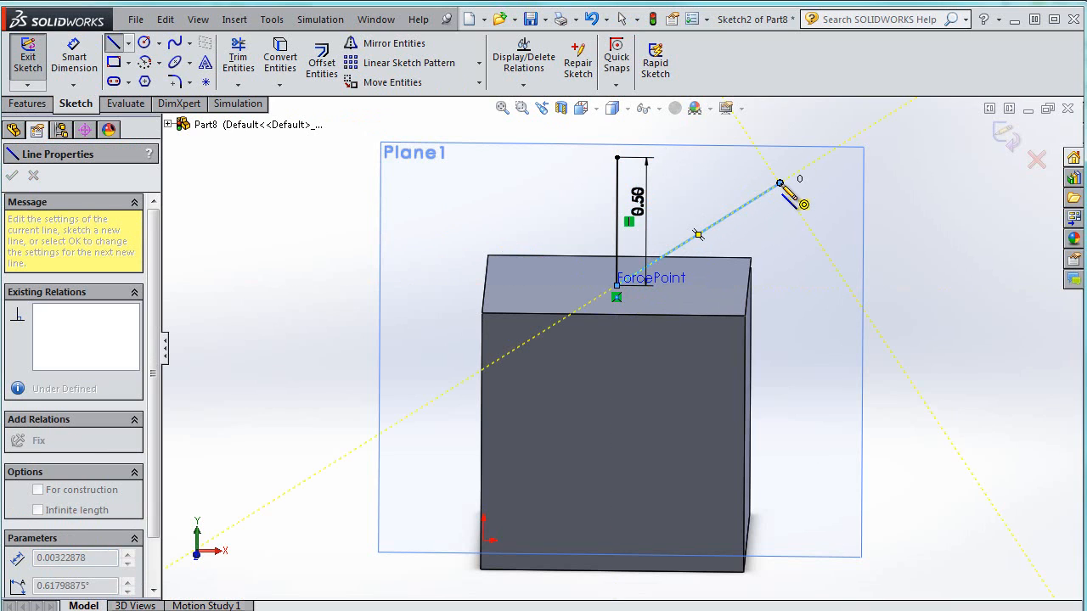
pyautogui.press('Escape')
pyautogui.click(777, 187)
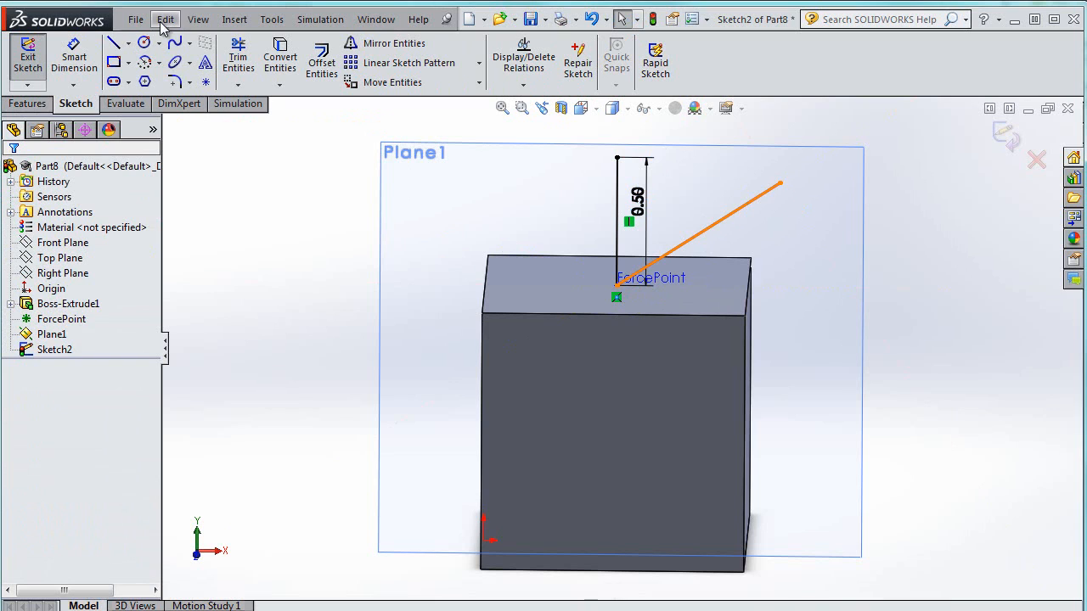
# Dimension the inclined line's length, leaving its value as drawn
pyautogui.click(88, 64)
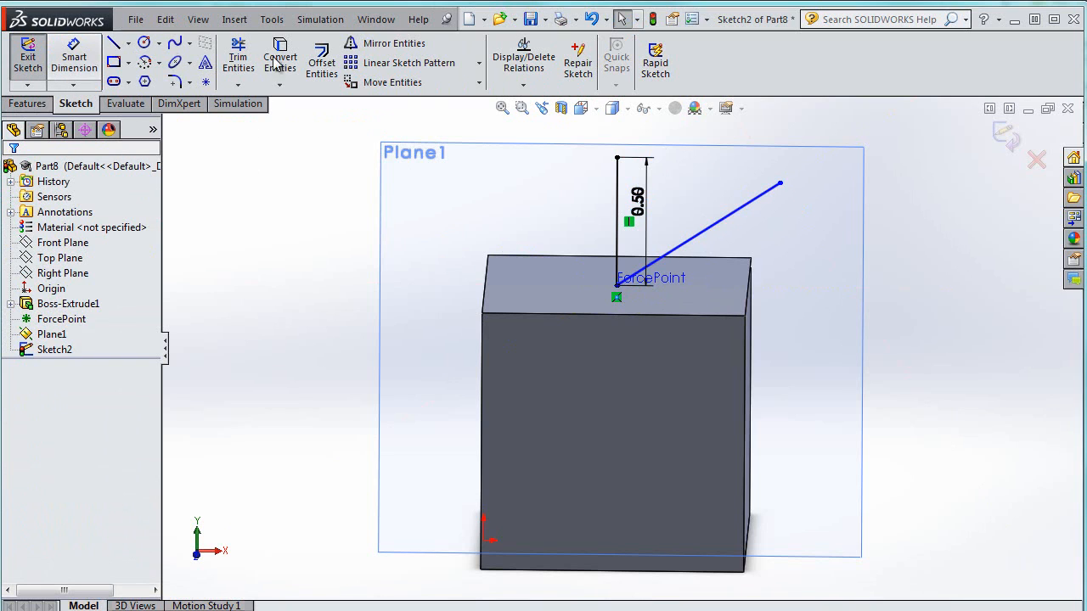
pyautogui.click(707, 236)
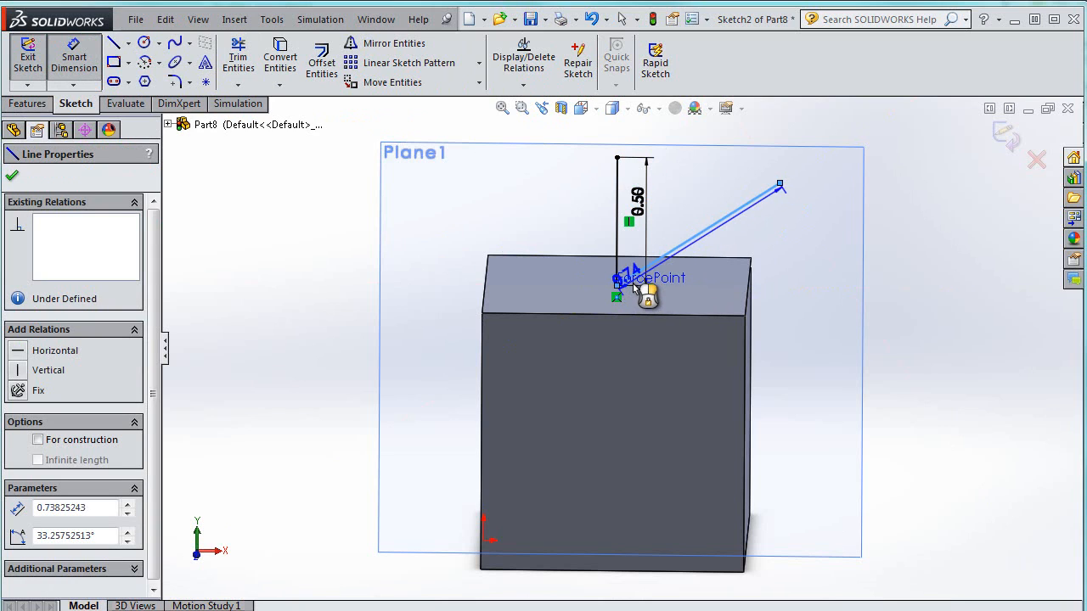
pyautogui.click(634, 286)
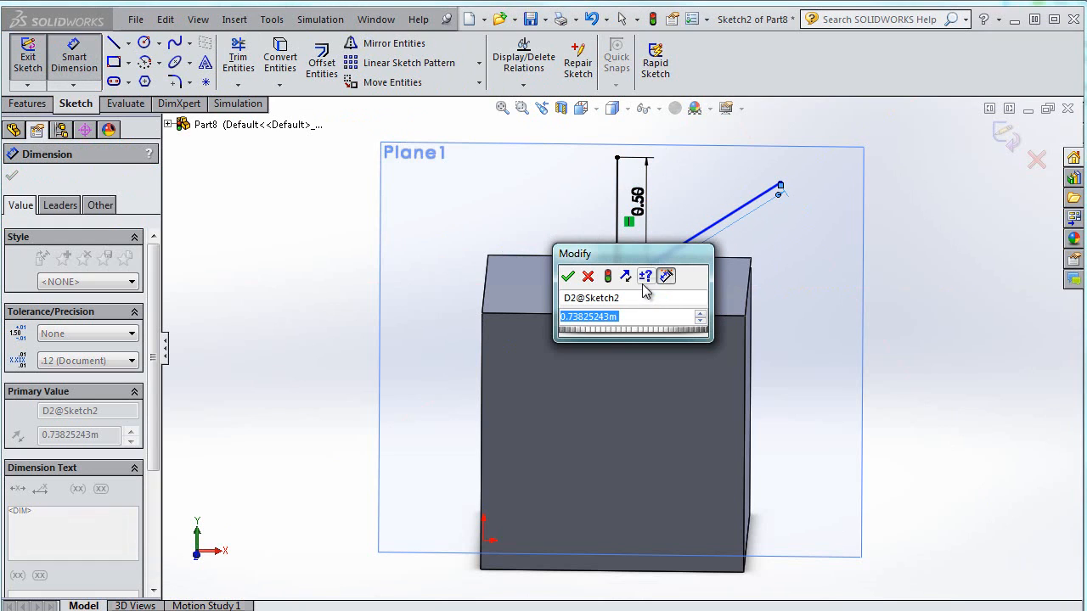
pyautogui.click(588, 277)
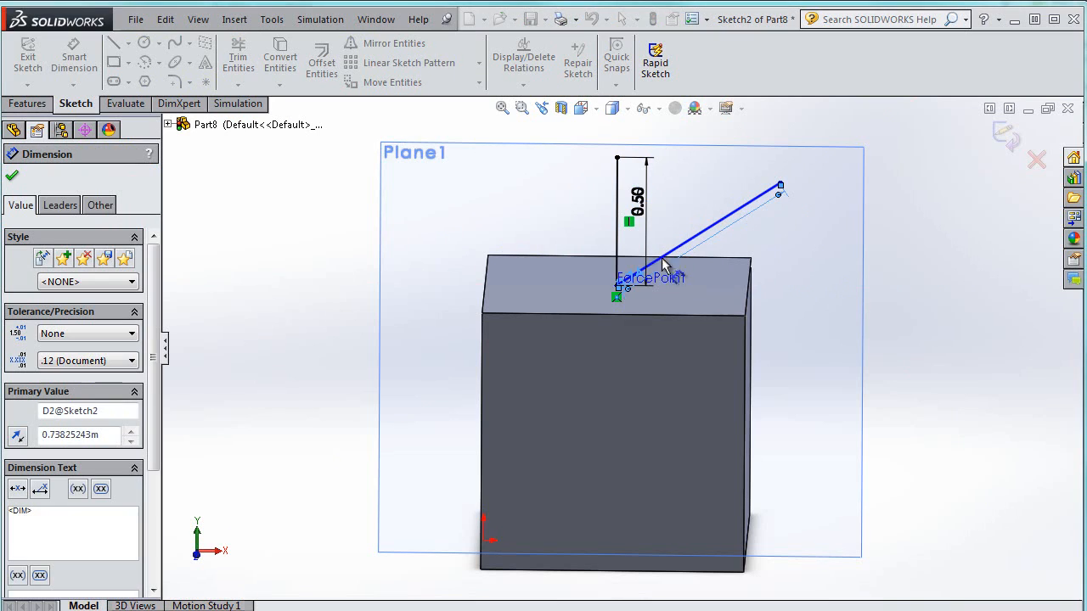
# Dimension the angle between the vertical line and the inclined line and set it to 70°
pyautogui.scroll(-4, 623, 287)
pyautogui.scroll(-2, 622, 287)
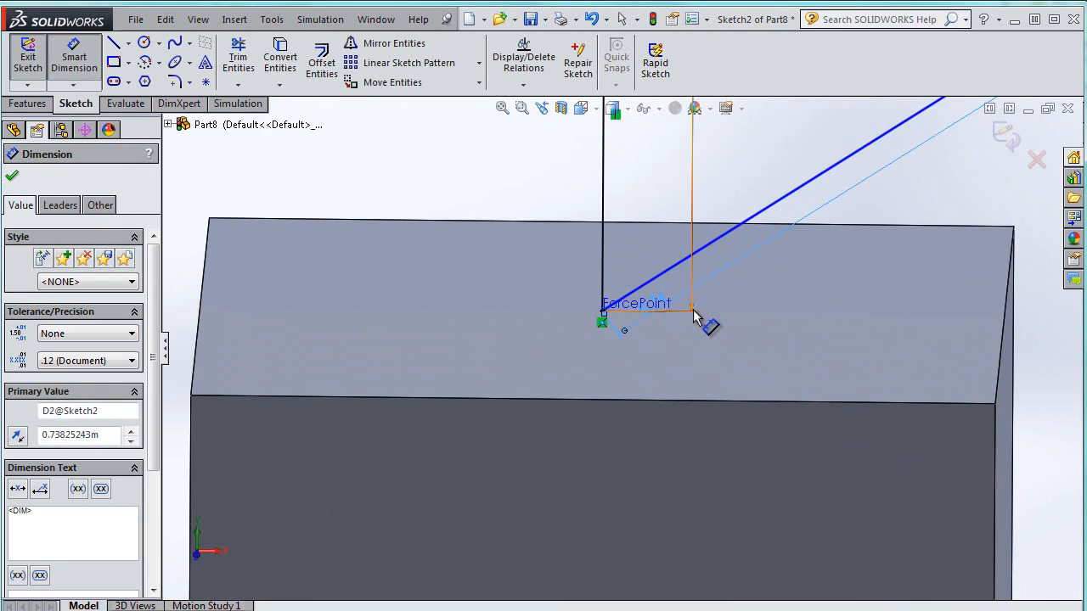
pyautogui.scroll(-2, 692, 319)
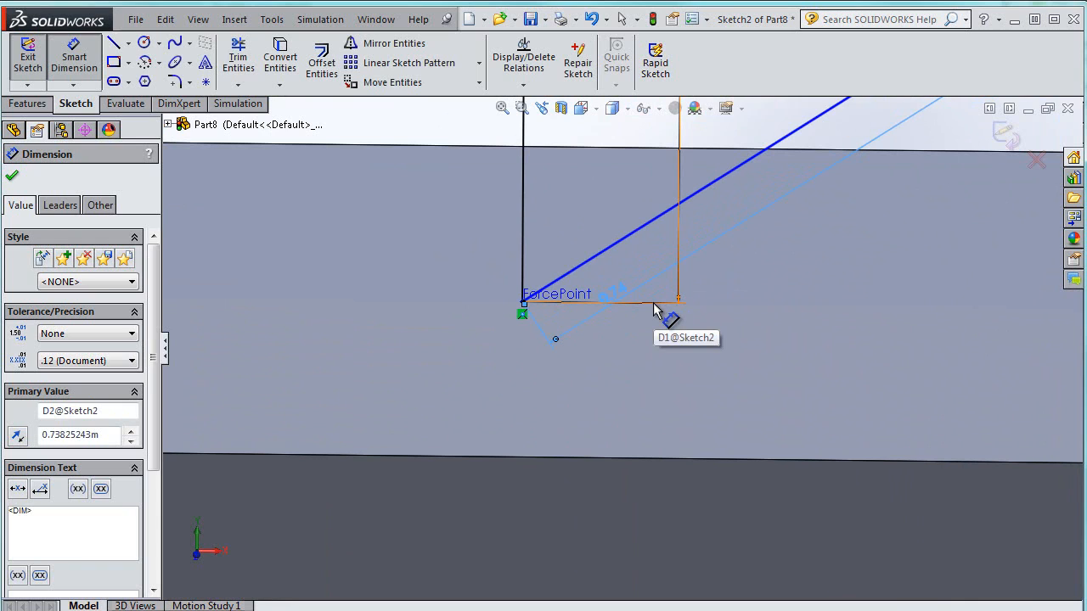
pyautogui.click(655, 306)
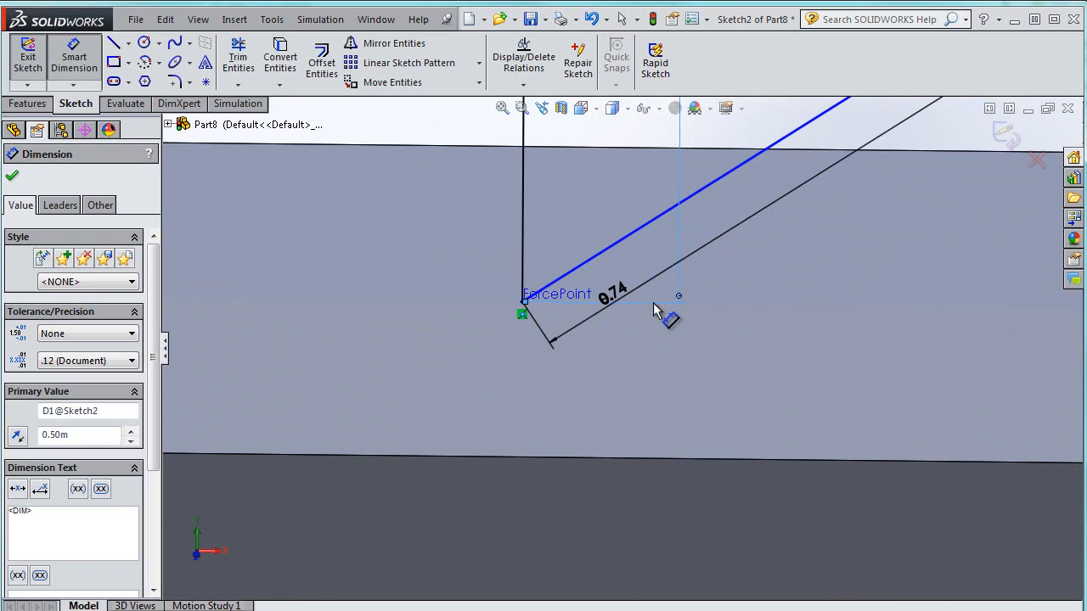
pyautogui.click(701, 195)
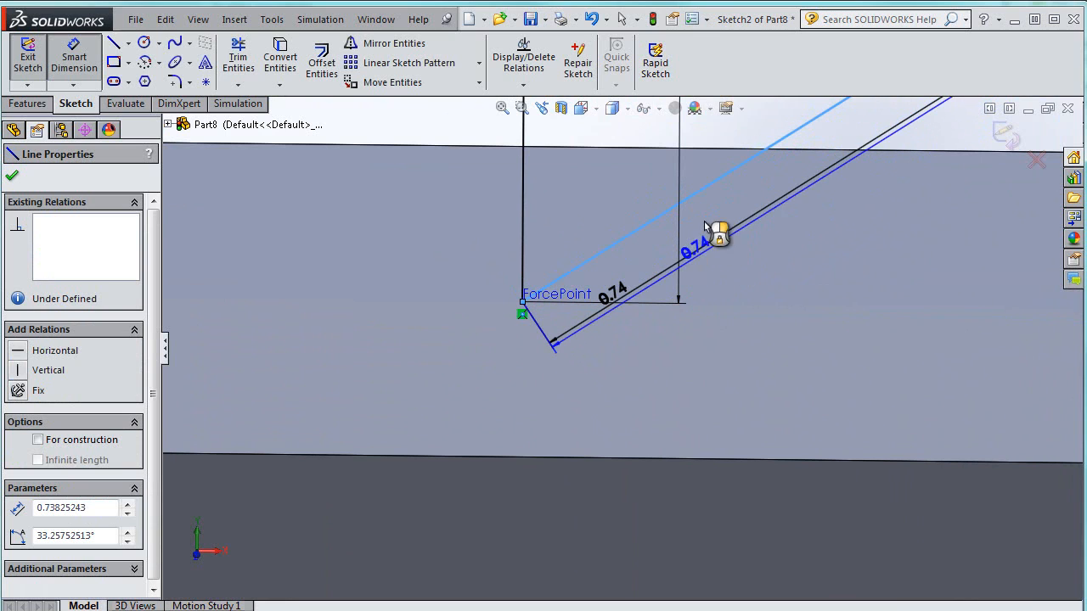
pyautogui.click(677, 299)
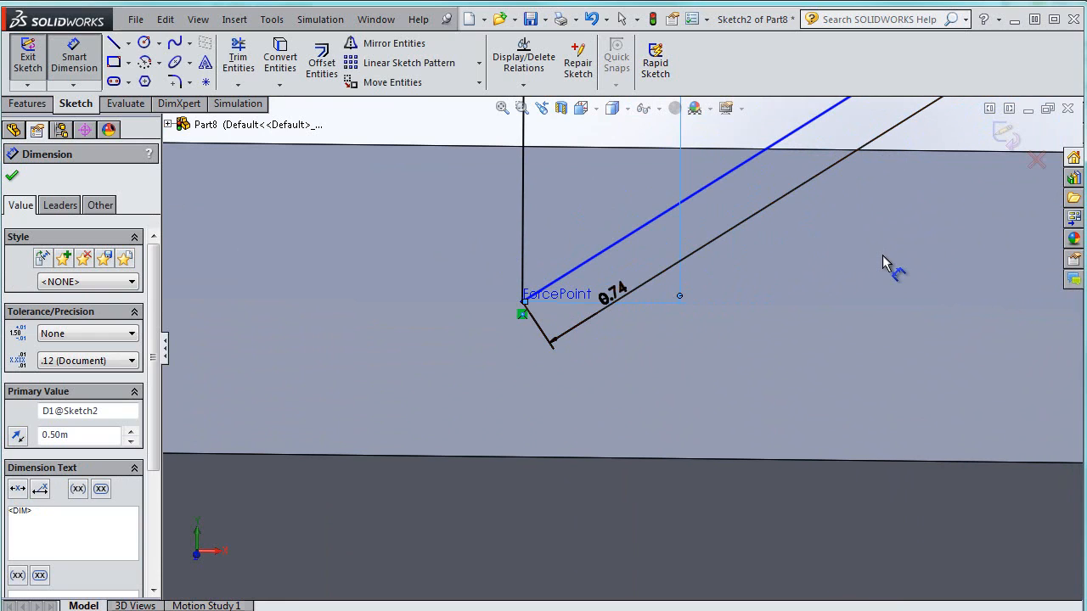
pyautogui.click(524, 208)
pyautogui.click(577, 264)
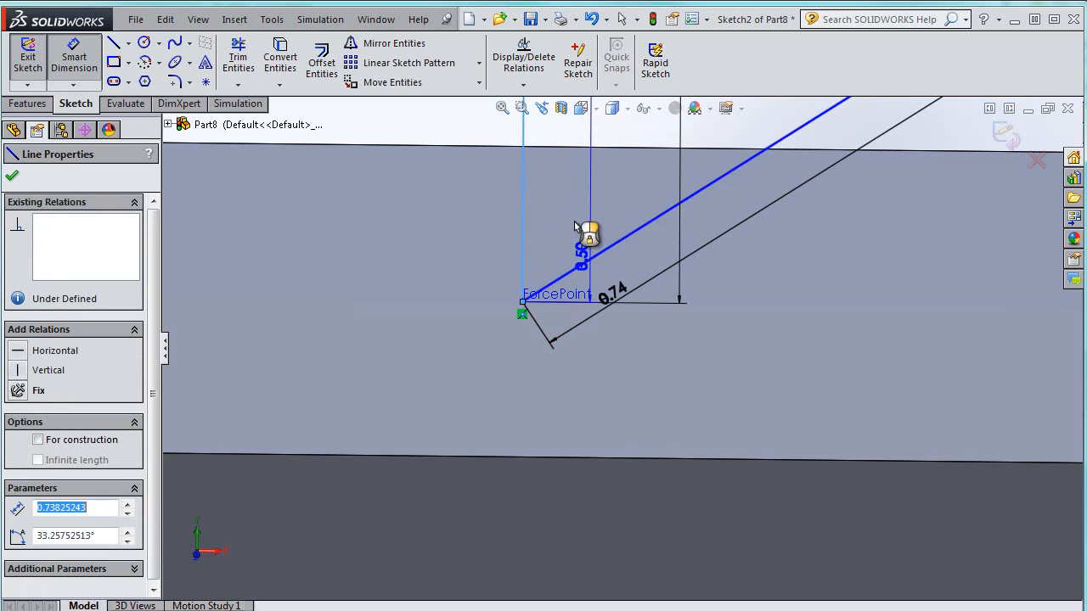
pyautogui.click(573, 223)
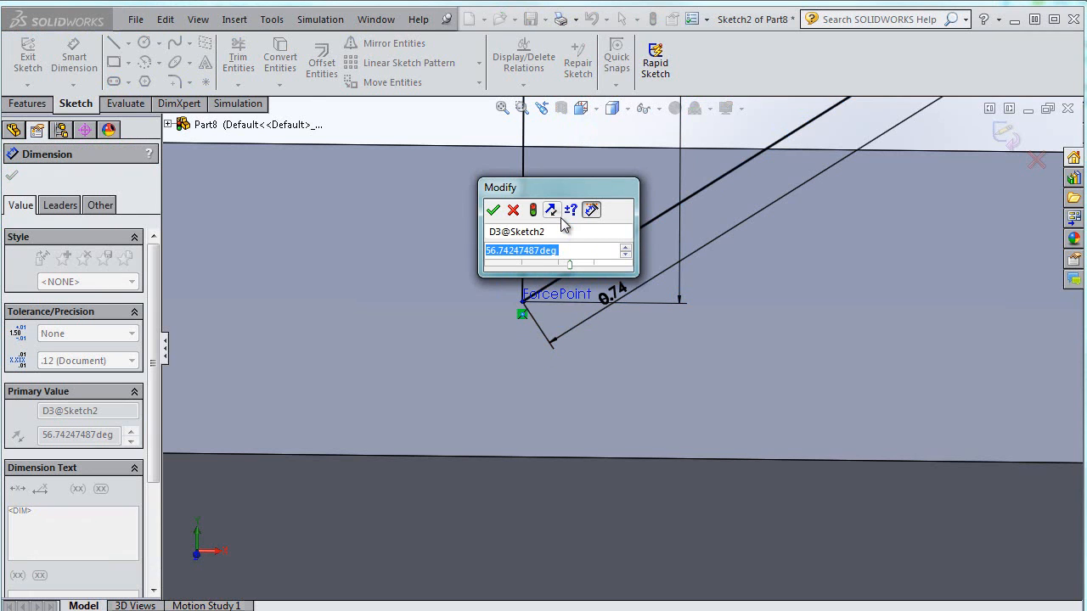
pyautogui.write('6')
pyautogui.press('BackSpace')
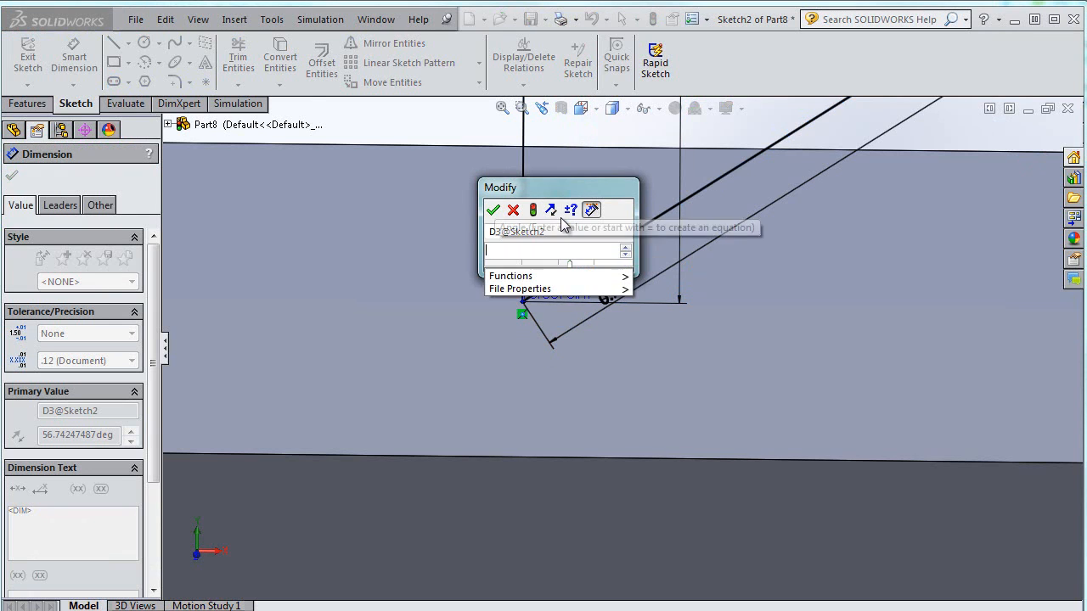
pyautogui.write('50')
pyautogui.press('Return')
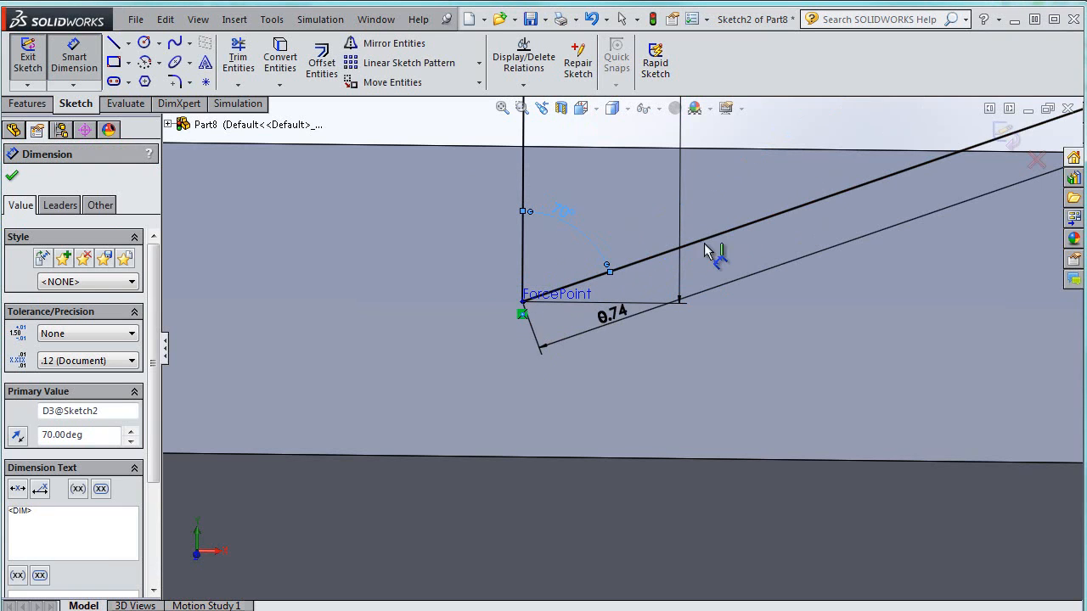
# Set the inclined line's length dimension to 0.5
pyautogui.click(714, 274)
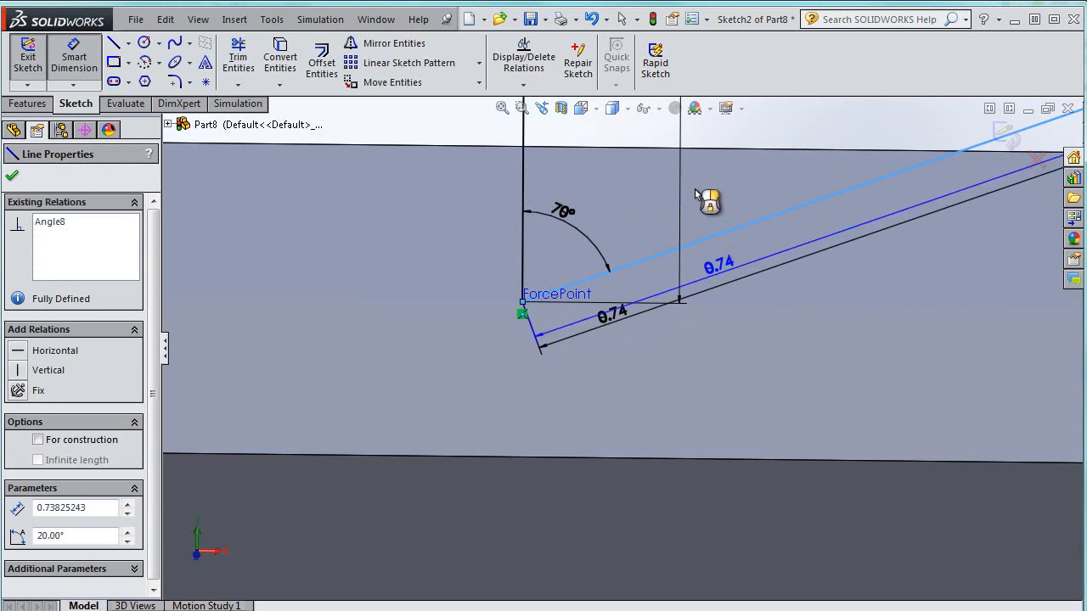
pyautogui.press('Escape')
pyautogui.click(622, 313)
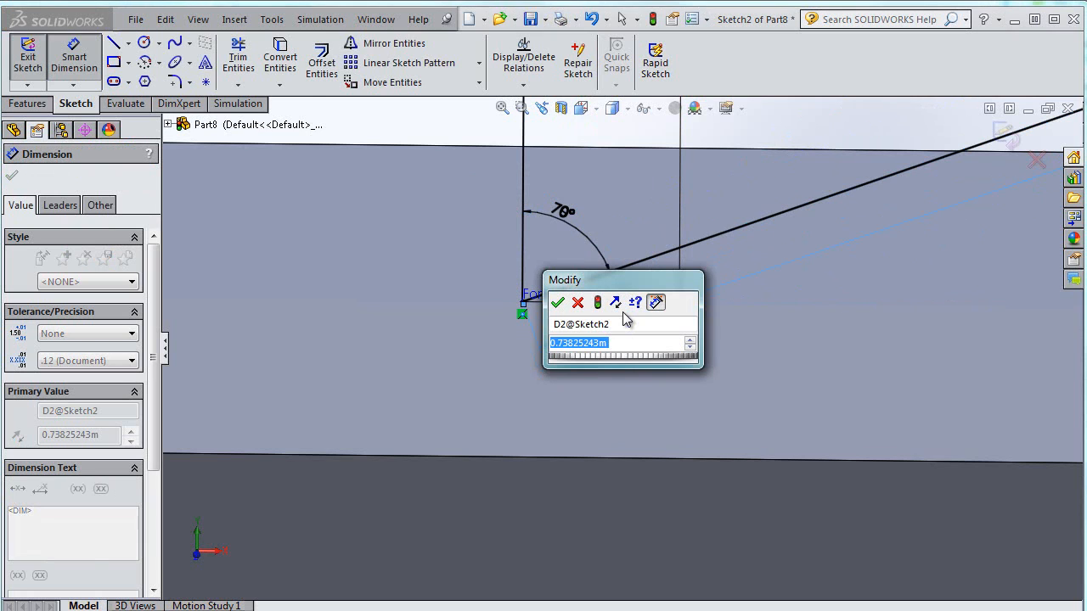
pyautogui.write('0.5')
pyautogui.press('Return')
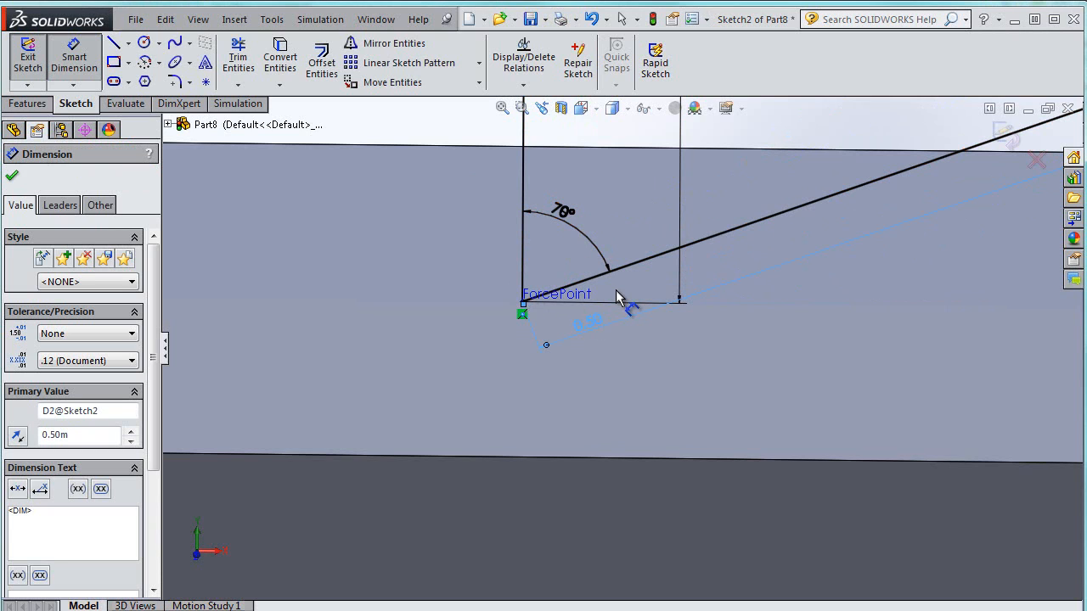
# Reposition the 70° angle dimension closer to ForcePoint
pyautogui.scroll(9, 616, 291)
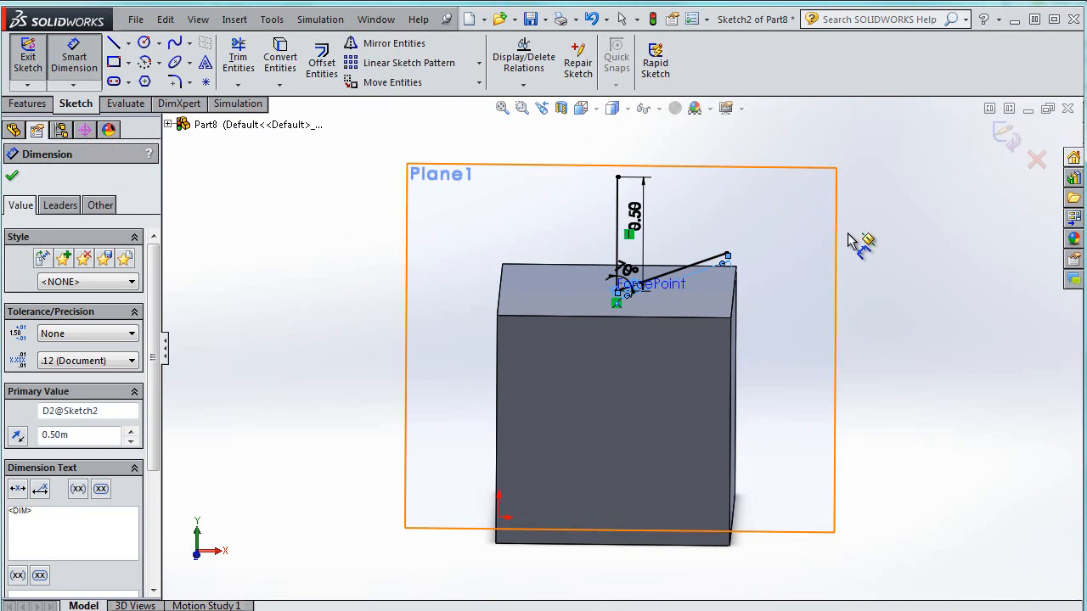
pyautogui.click(848, 234)
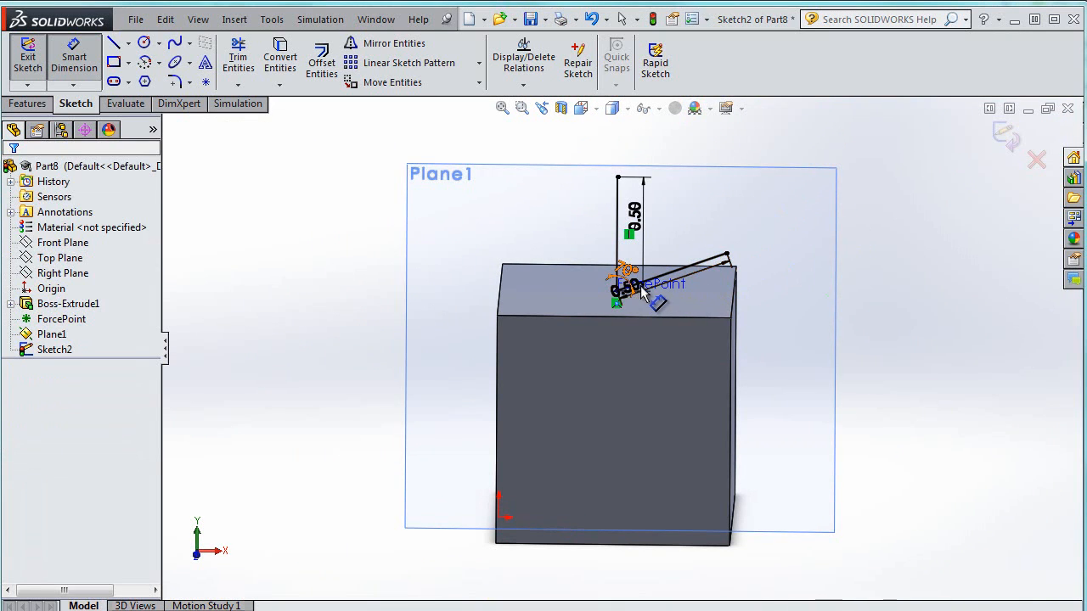
pyautogui.moveTo(679, 285); pyautogui.dragTo(636, 285)
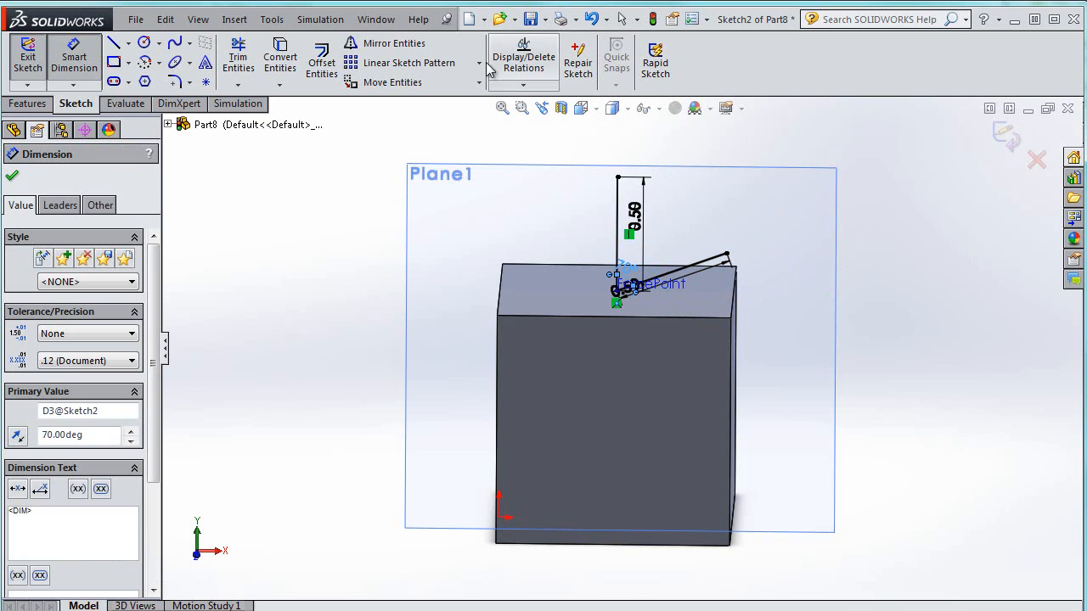
# Draw a line from ForcePoint up and to the left, about 0.39 long
pyautogui.click(113, 43)
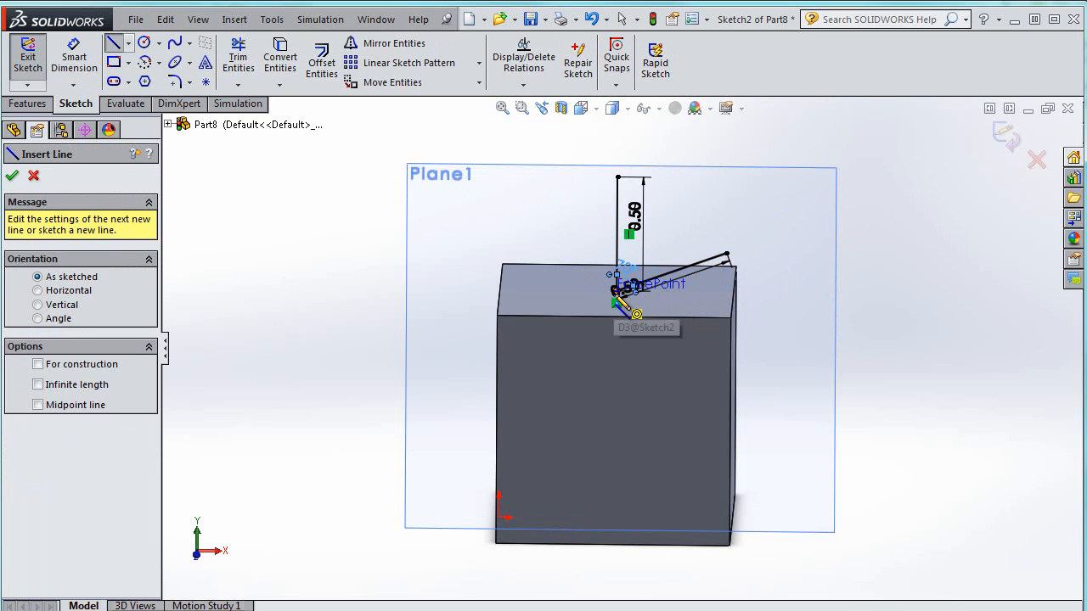
pyautogui.scroll(-8, 615, 298)
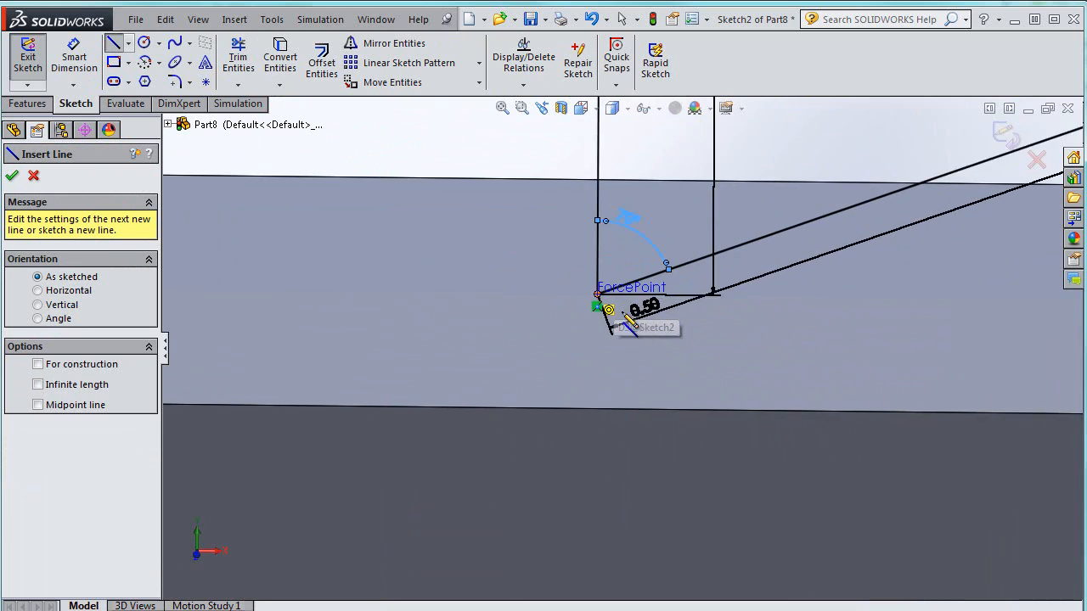
pyautogui.click(587, 291)
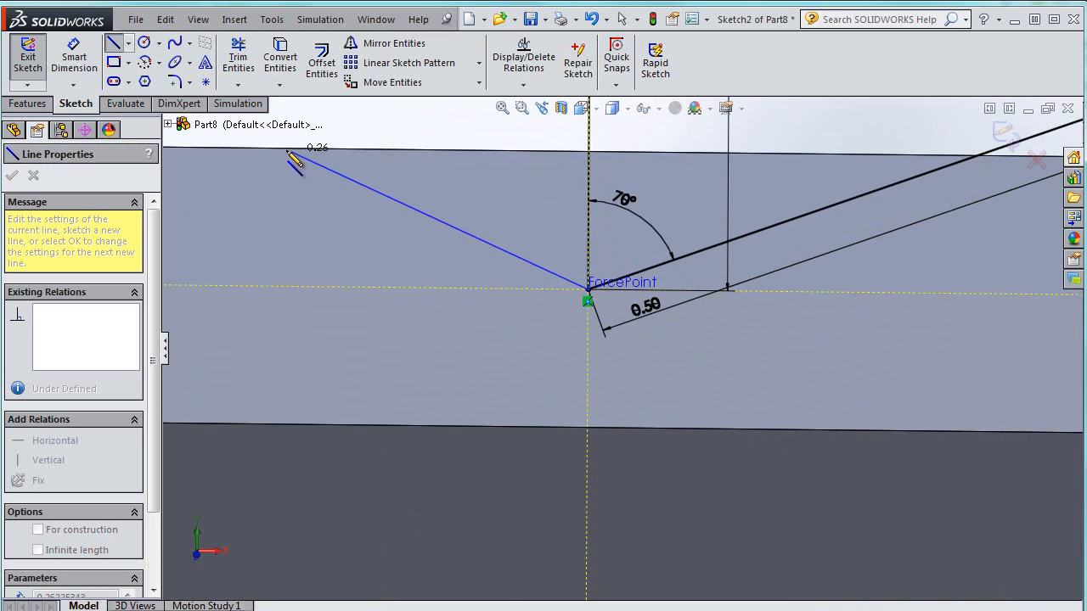
pyautogui.scroll(3, 286, 159)
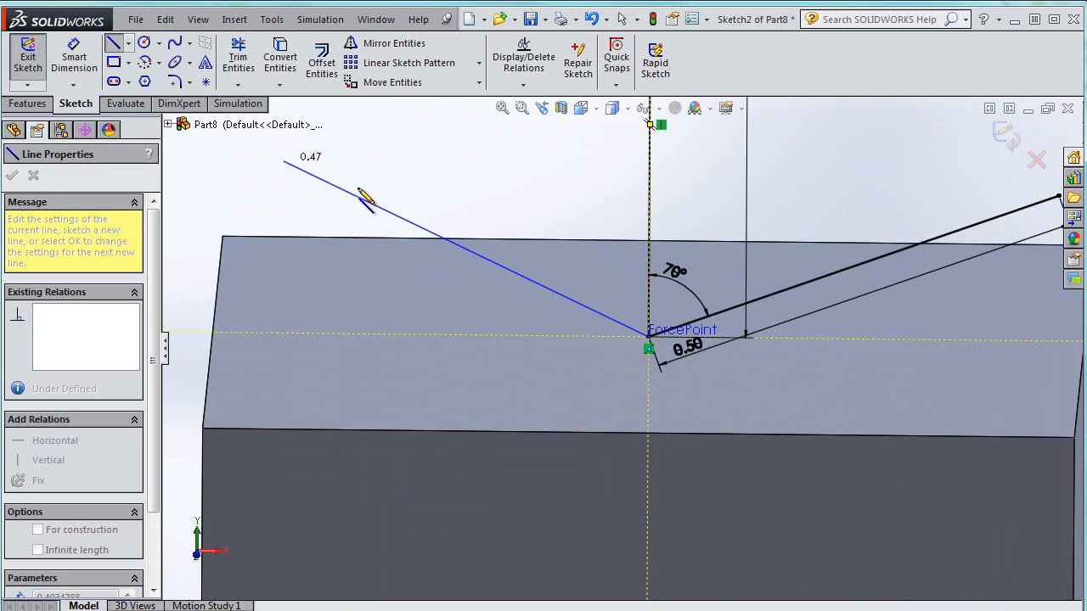
pyautogui.click(351, 170)
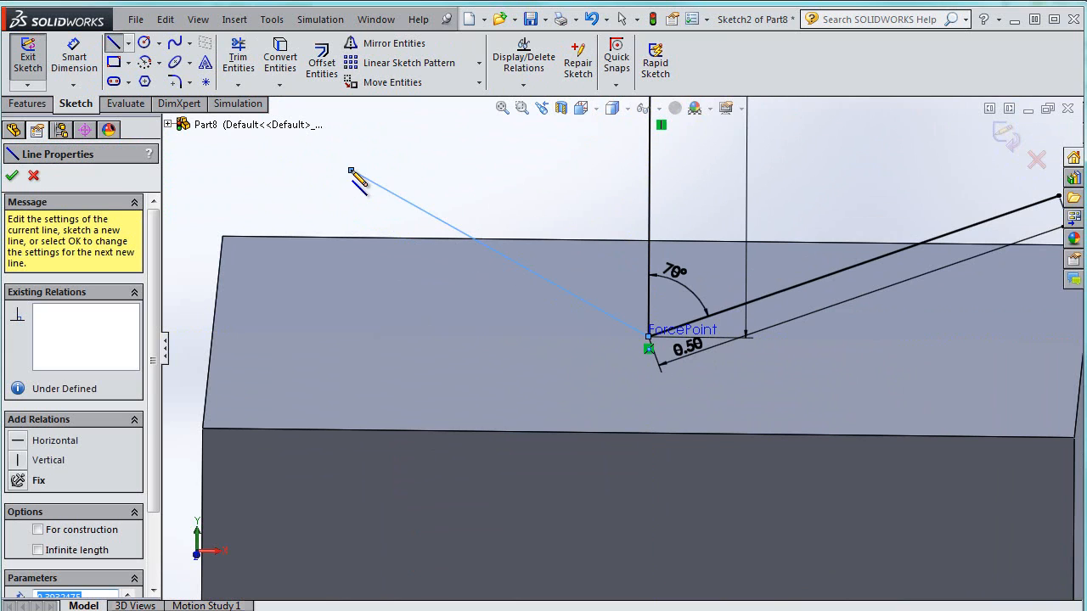
pyautogui.press('Escape')
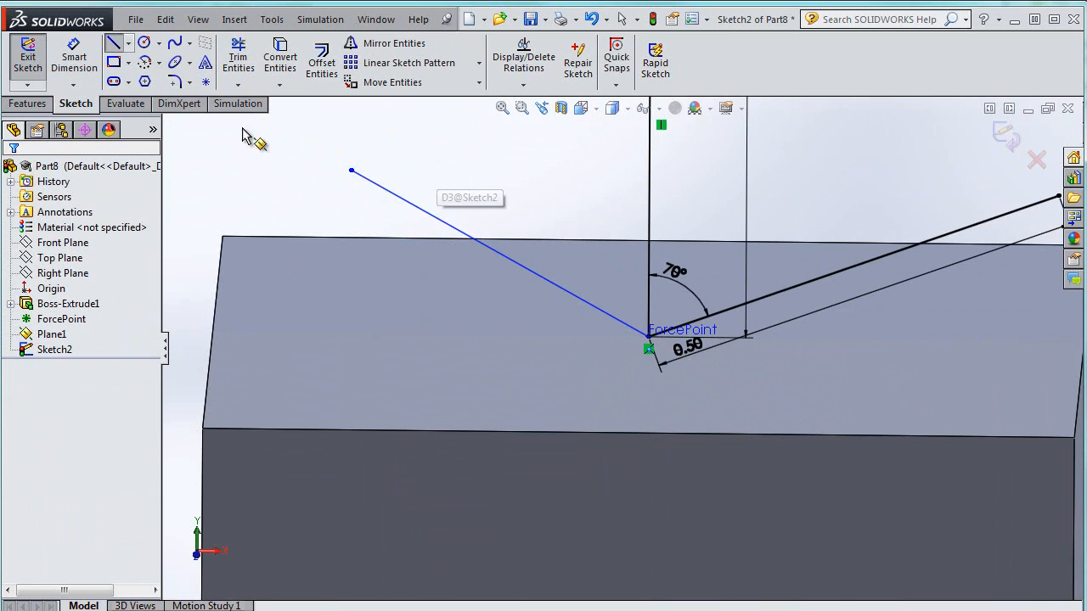
# Dimension the vertical distance from ForcePoint to the new line's upper endpoint and set it to 0.7
pyautogui.click(82, 54)
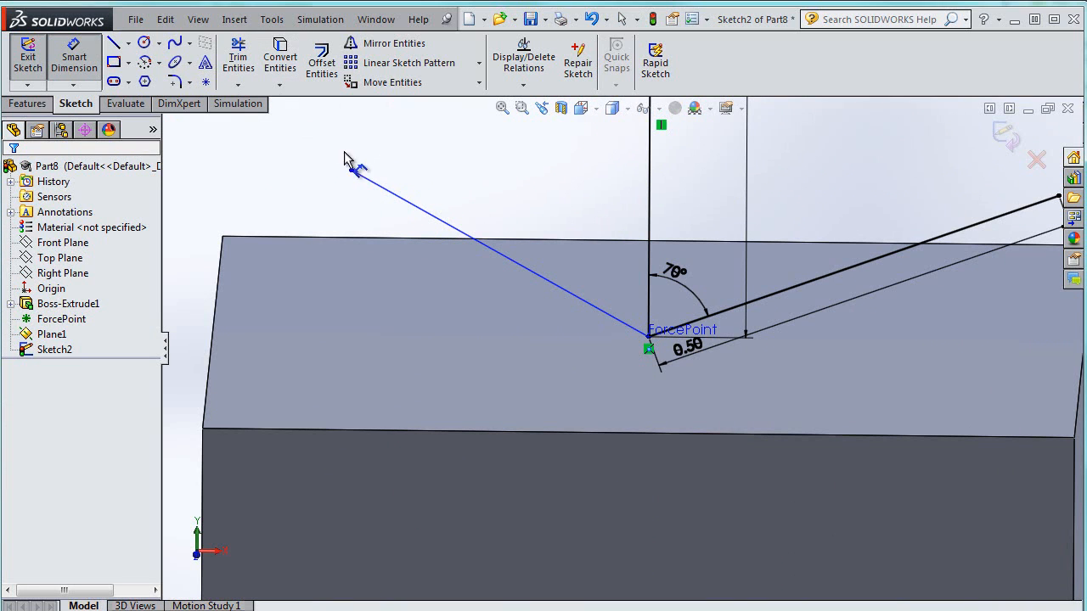
pyautogui.click(351, 171)
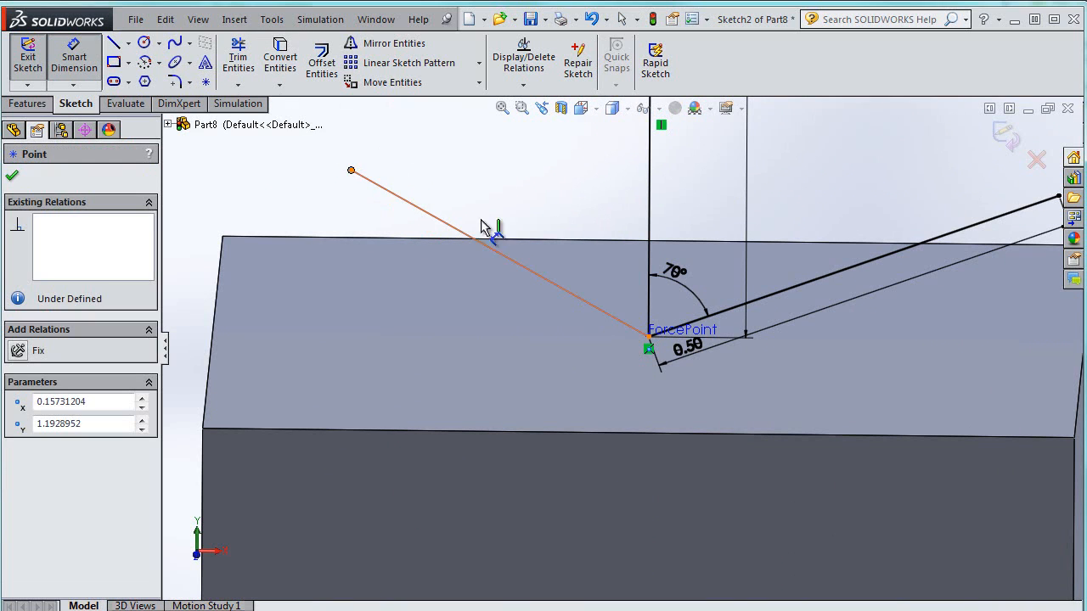
pyautogui.click(648, 340)
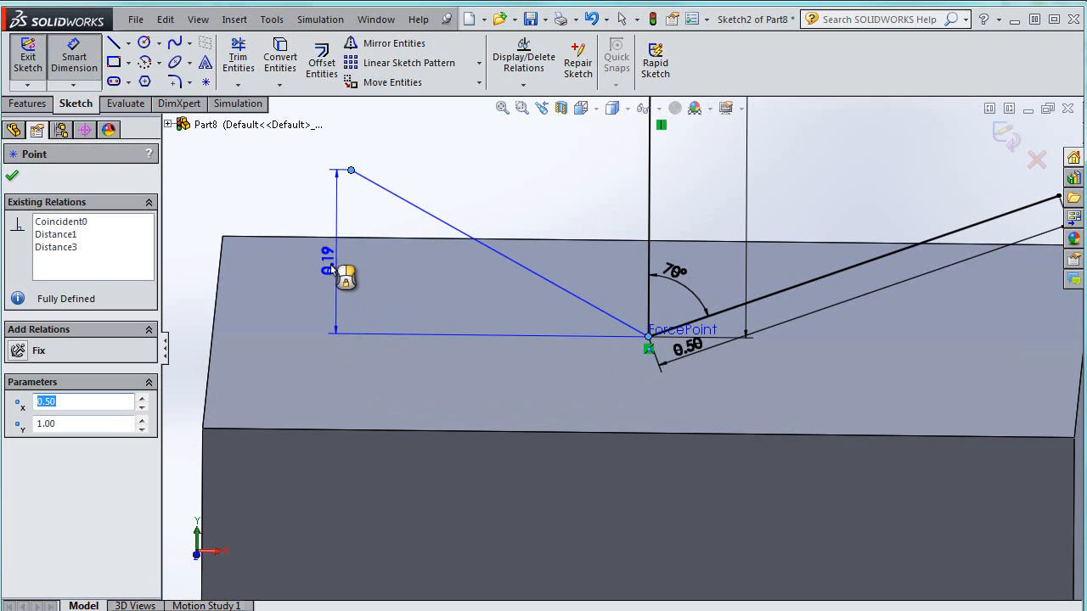
pyautogui.click(330, 284)
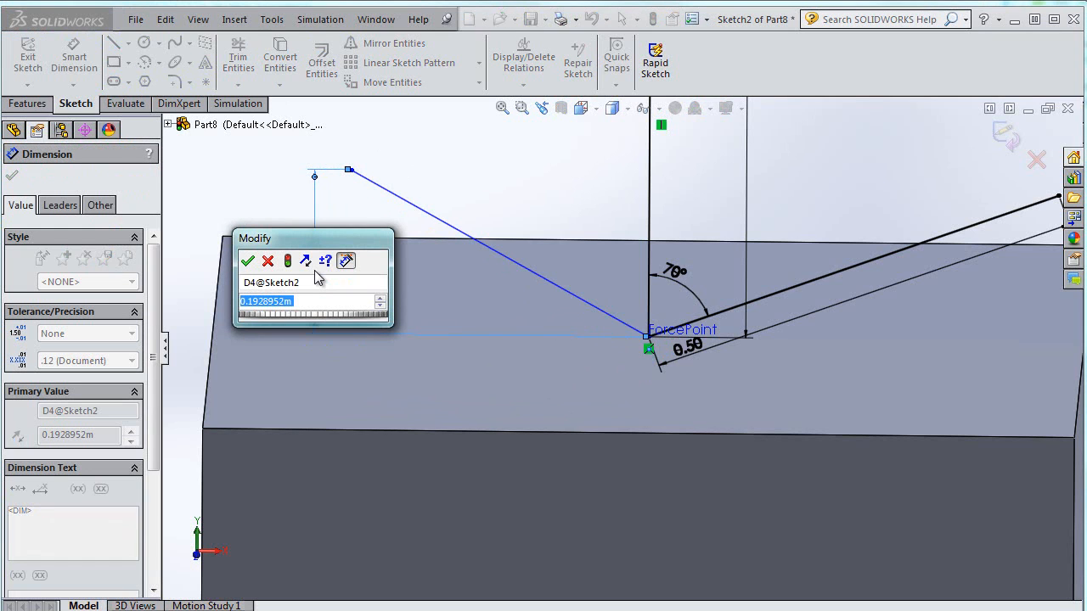
pyautogui.write('0.7')
pyautogui.press('Return')
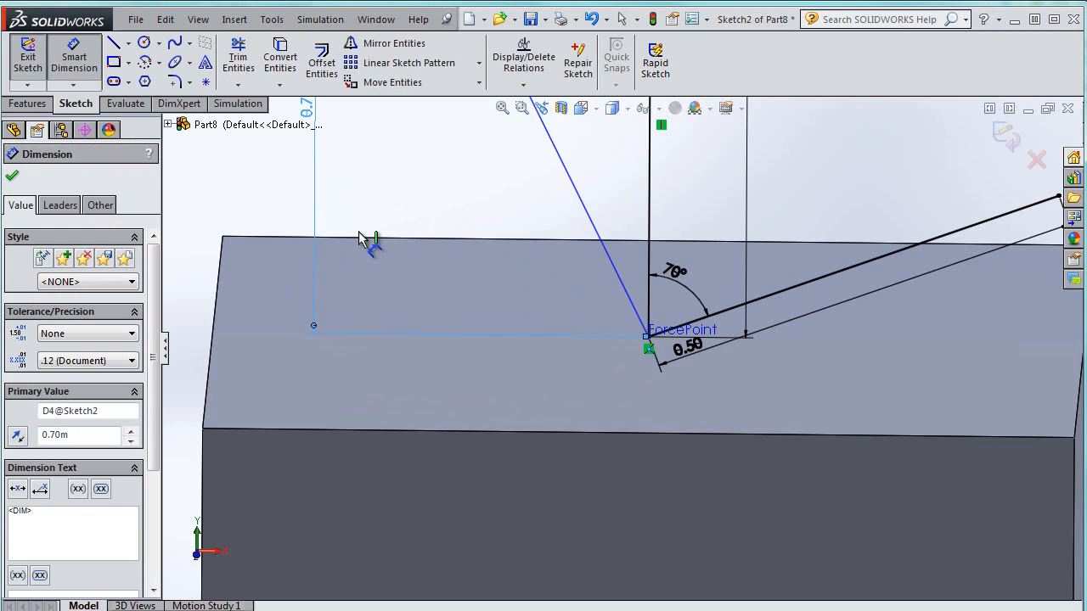
# Dimension the horizontal distance between ForcePoint and the upper-left line's endpoint, entering 2.4
pyautogui.scroll(-3, 456, 177)
pyautogui.scroll(6, 453, 177)
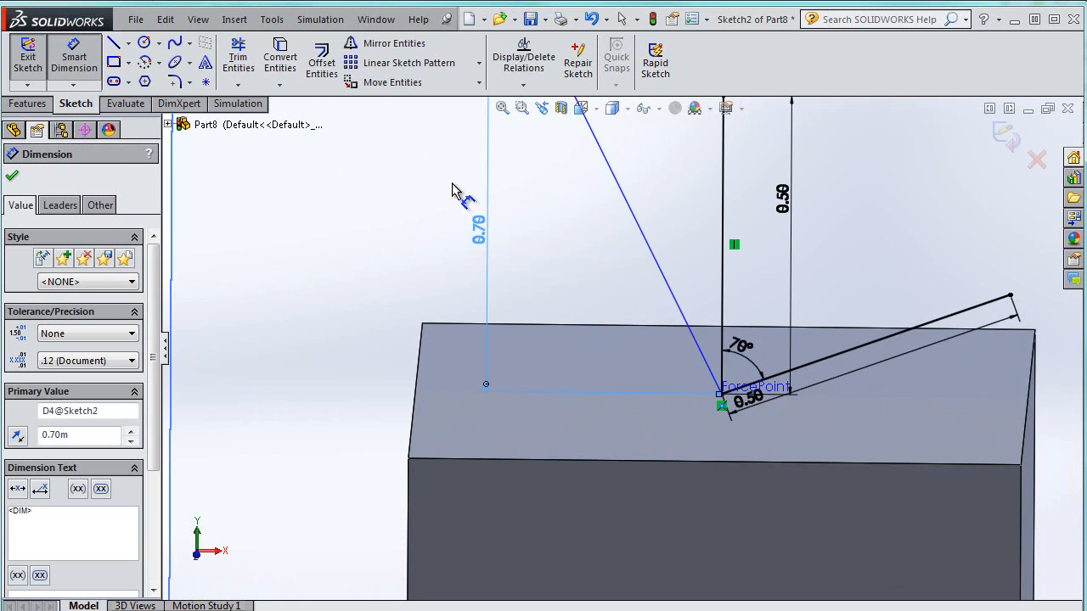
pyautogui.scroll(3, 520, 185)
pyautogui.moveTo(526, 175); pyautogui.dragTo(558, 132)
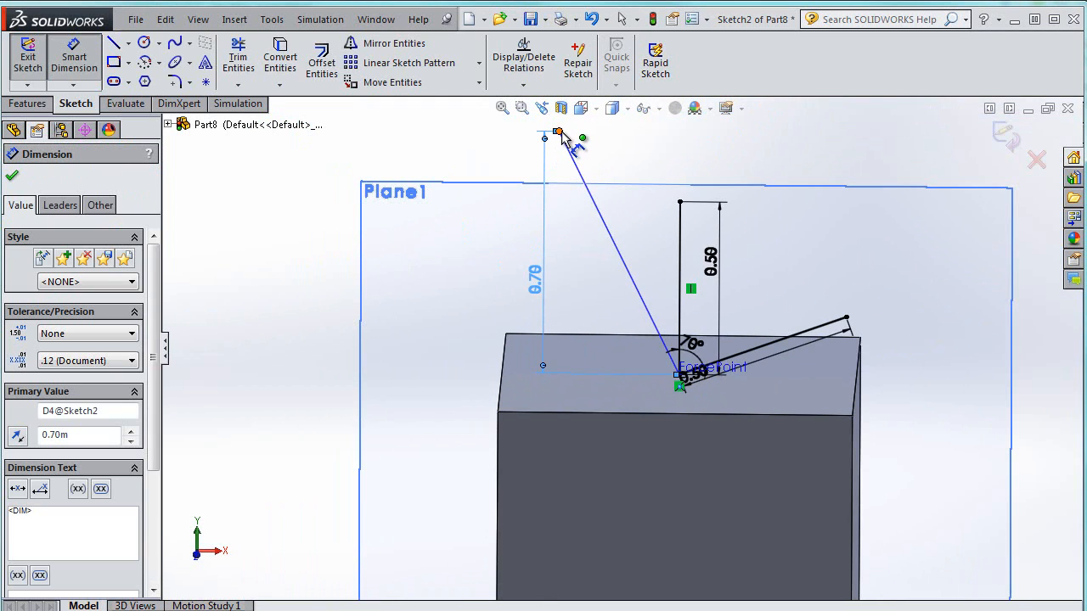
pyautogui.click(679, 375)
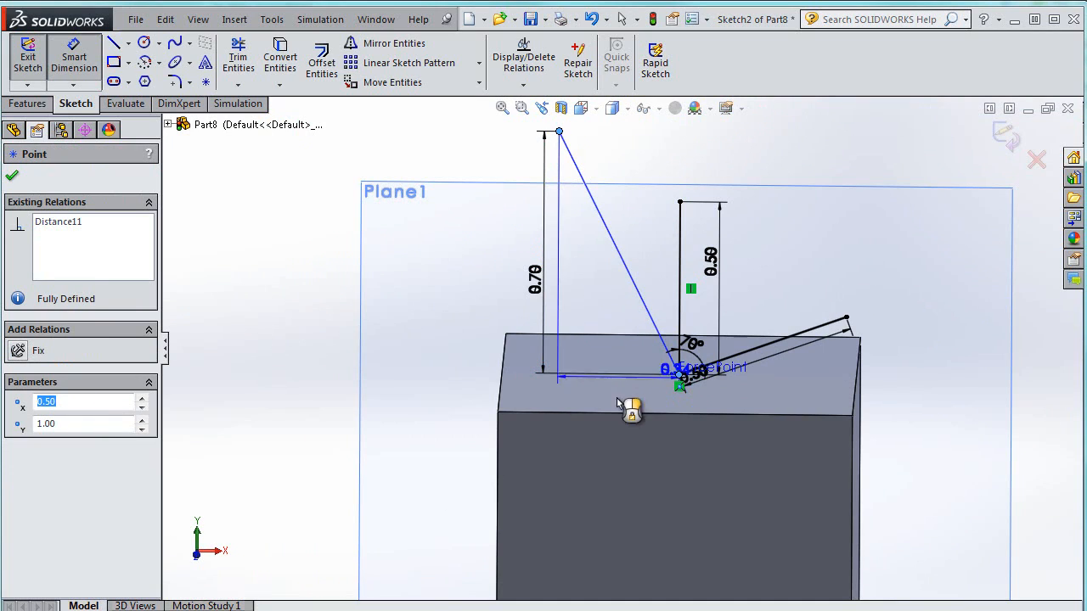
pyautogui.click(635, 467)
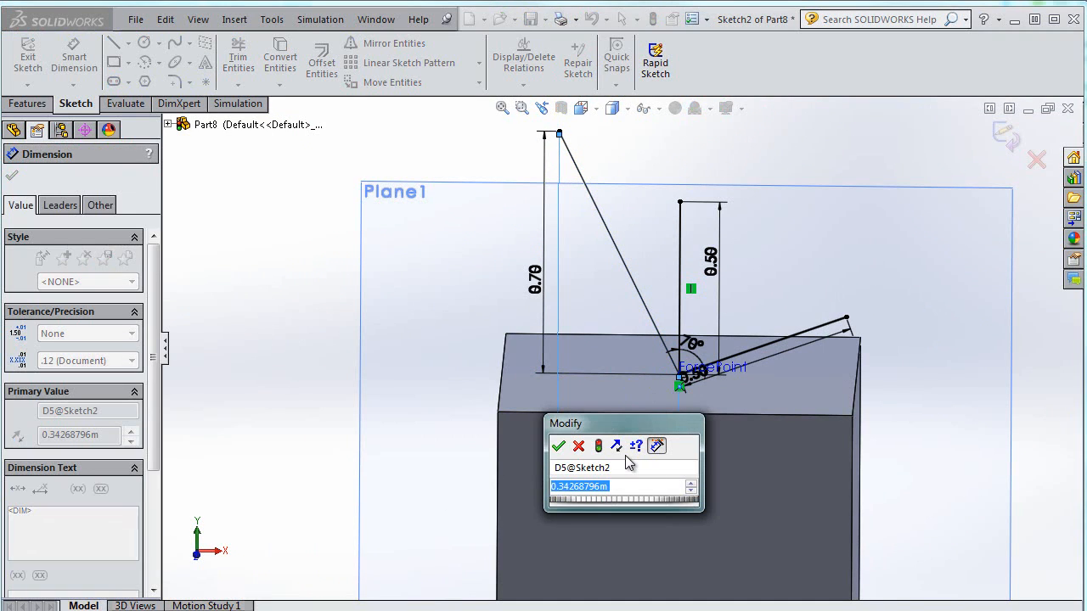
pyautogui.write('2.4')
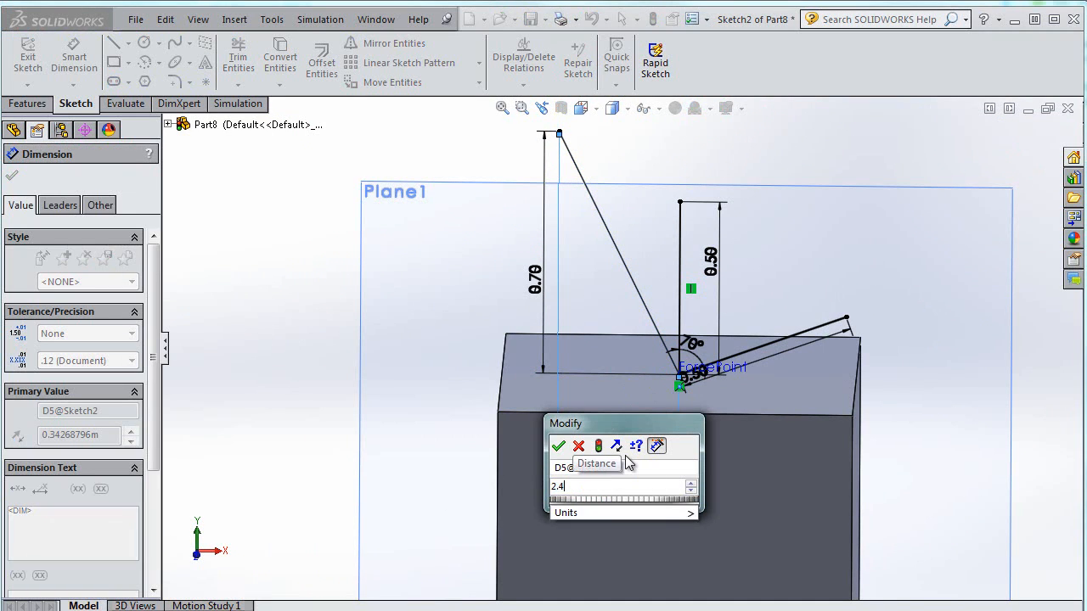
pyautogui.press('Return')
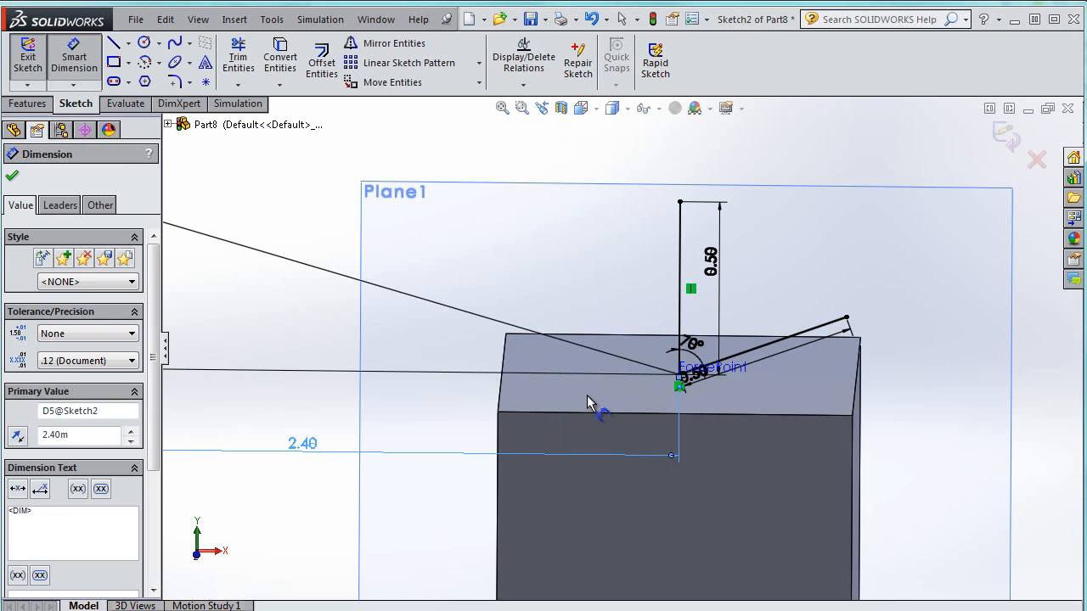
# Set the horizontal distance dimension to 0.24 and the vertical distance dimension to 0.07
pyautogui.doubleClick(309, 450)
pyautogui.write('.24')
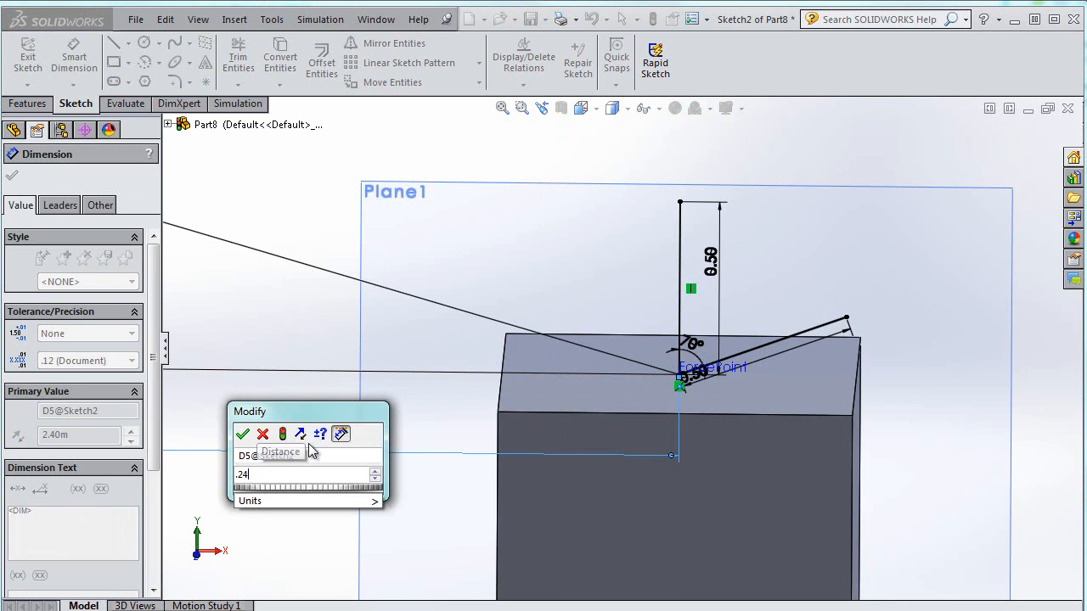
pyautogui.press('Return')
pyautogui.click(581, 291)
pyautogui.click(567, 278)
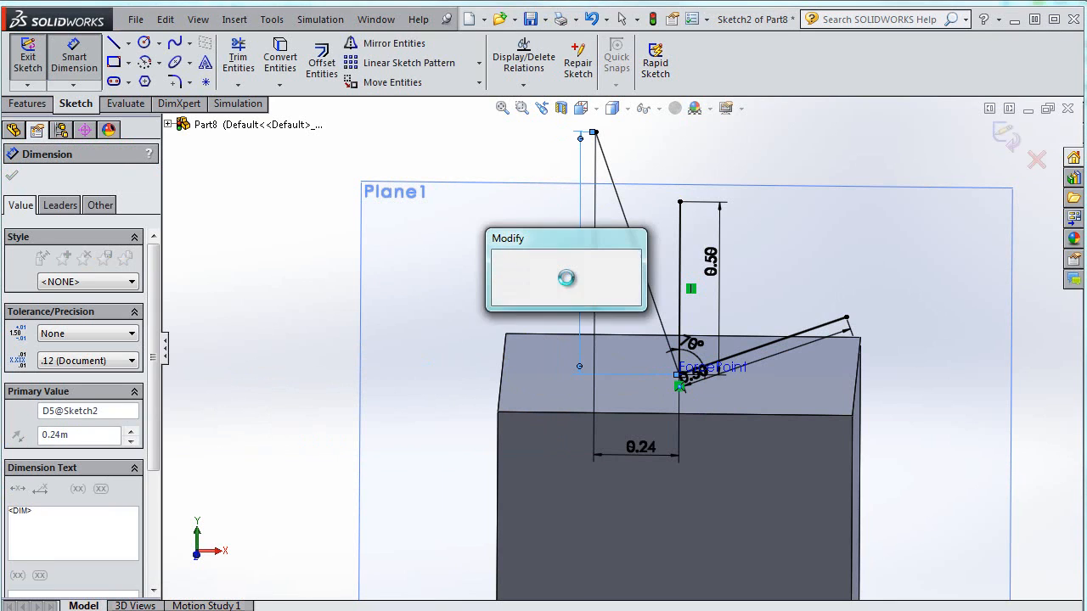
pyautogui.write('.07')
pyautogui.press('Return')
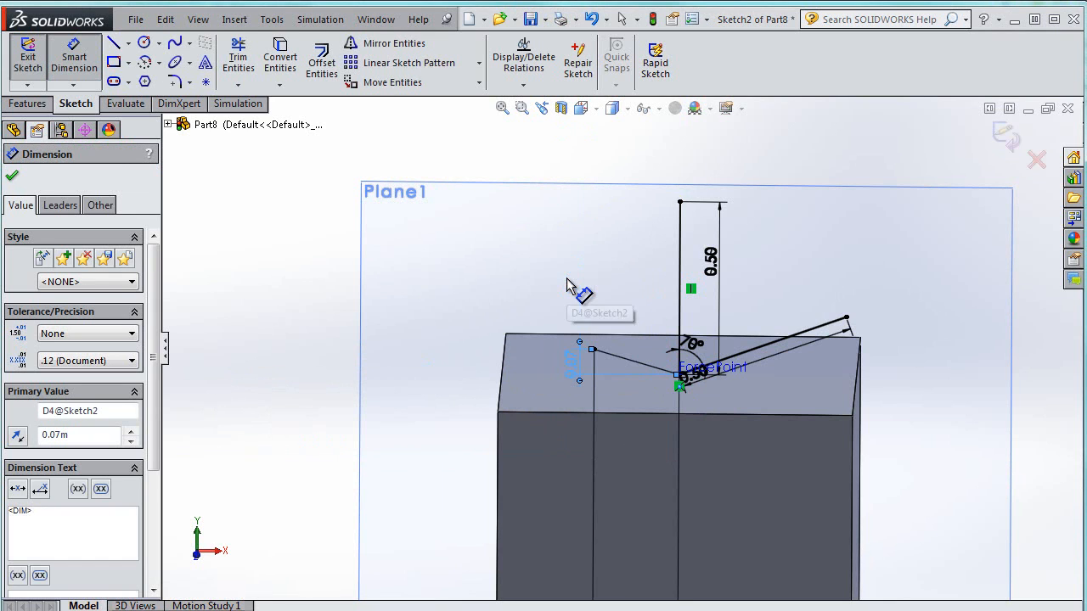
# Exit the sketch
pyautogui.scroll(-3, 605, 461)
pyautogui.scroll(5, 655, 400)
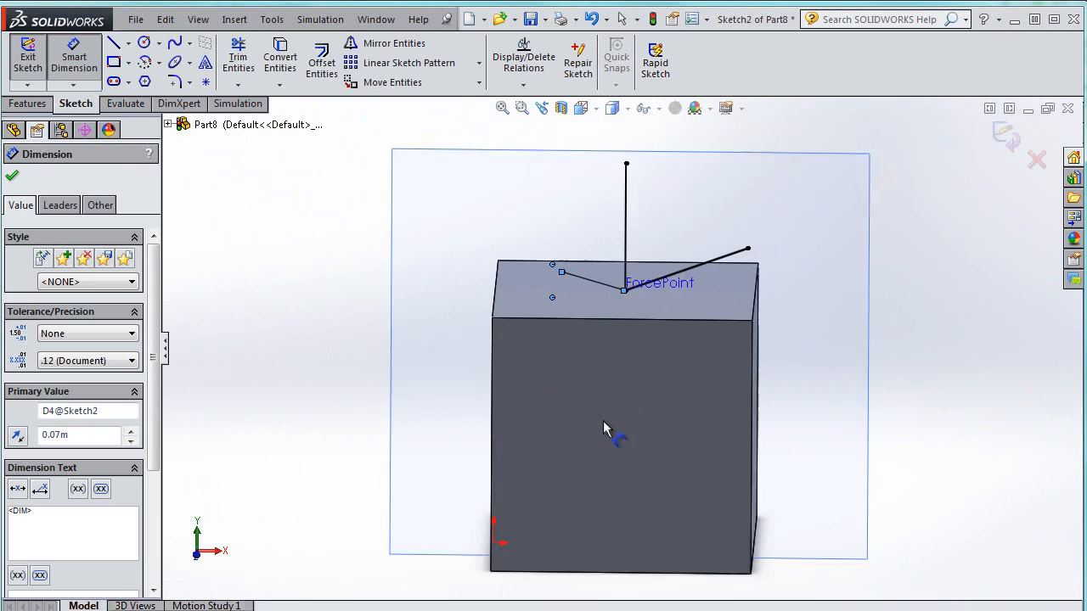
pyautogui.scroll(1, 603, 422)
pyautogui.moveTo(596, 476)
pyautogui.mouseDown()
pyautogui.moveTo(595, 329)
pyautogui.moveTo(583, 300)
pyautogui.moveTo(594, 304)
pyautogui.mouseUp()
pyautogui.scroll(-3, 595, 280)
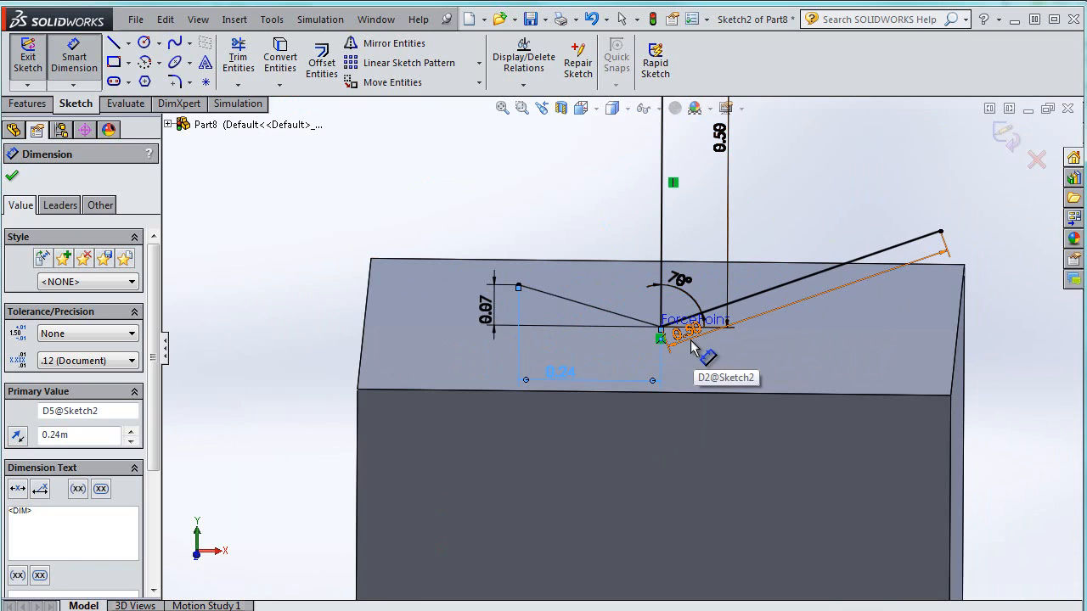
pyautogui.click(28, 59)
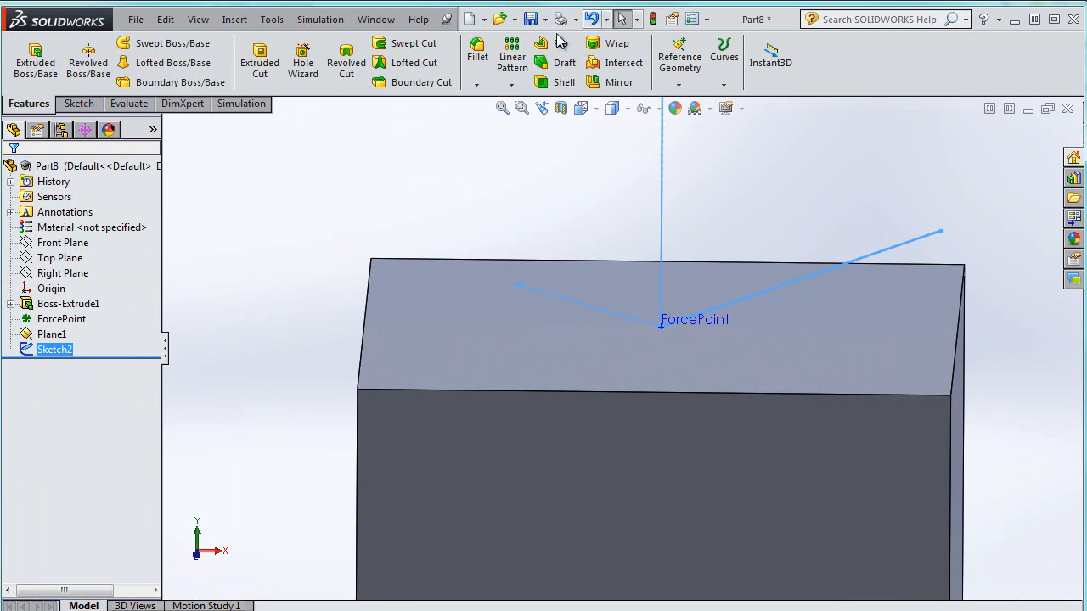
pyautogui.click(332, 23)
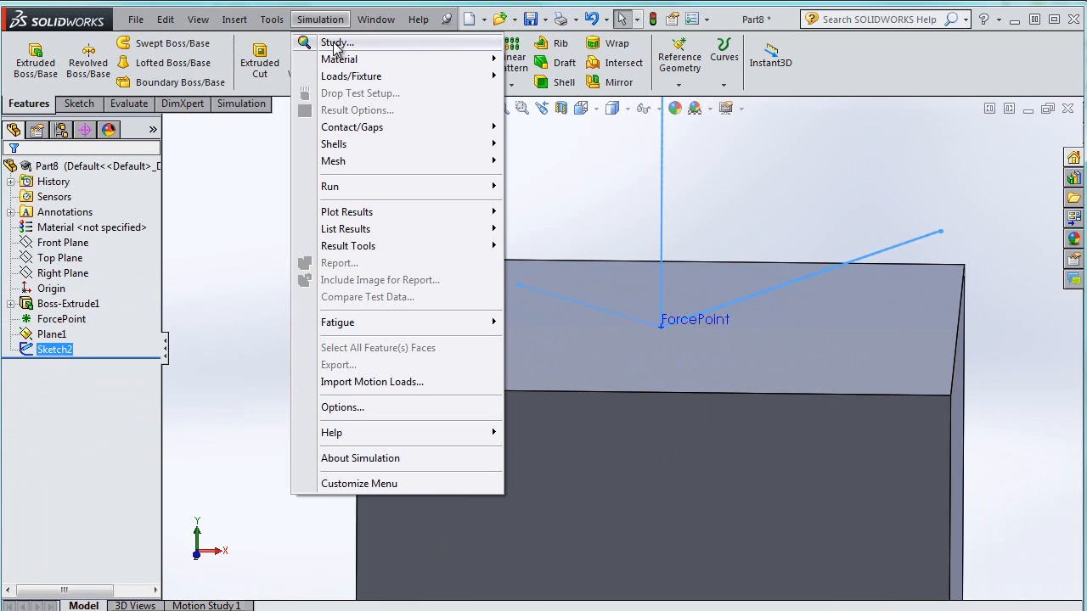
pyautogui.click(316, 43)
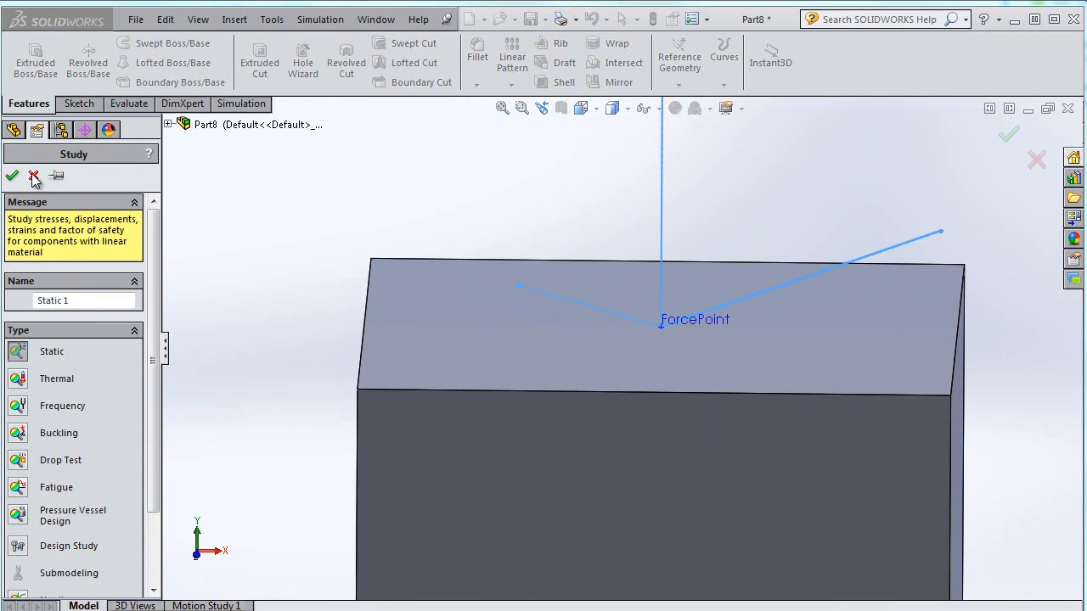
pyautogui.click(34, 177)
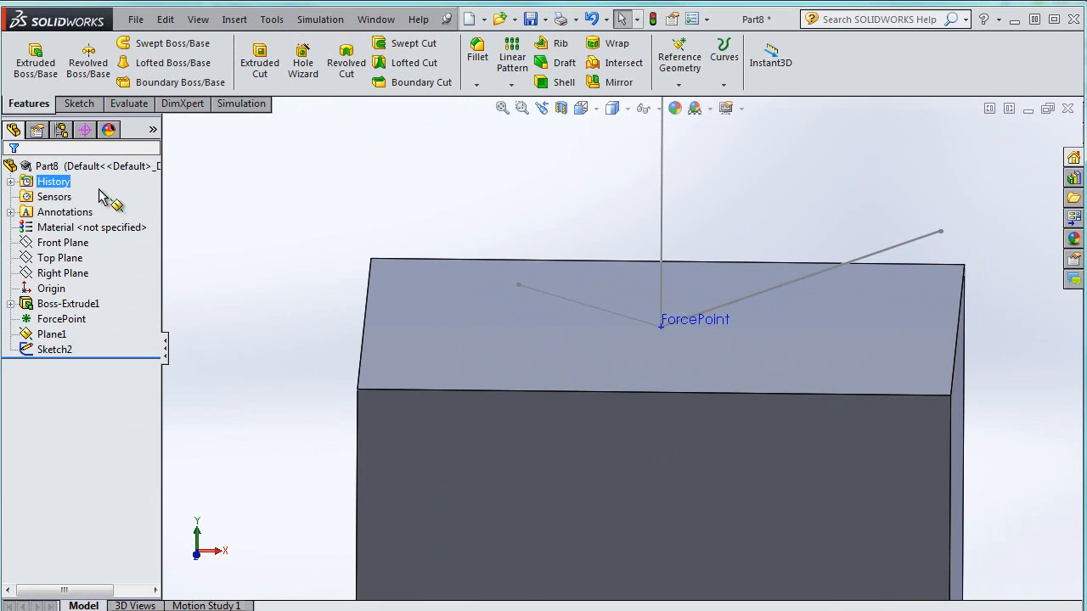
# Review the active add-ins list, including SOLIDWORKS Simulation, and close it
pyautogui.click(710, 19)
pyautogui.click(731, 73)
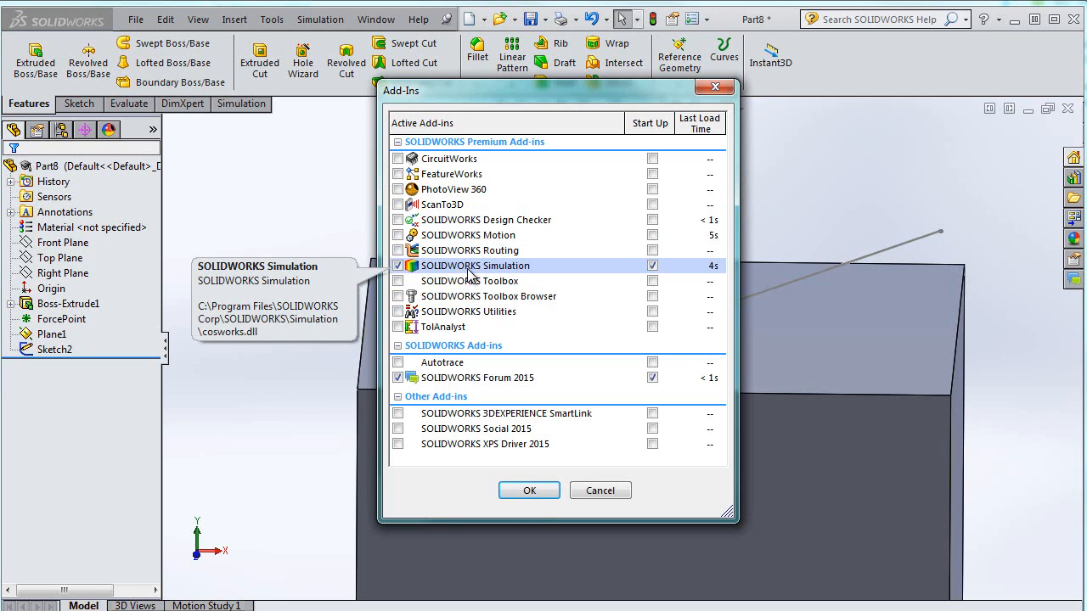
pyautogui.click(529, 491)
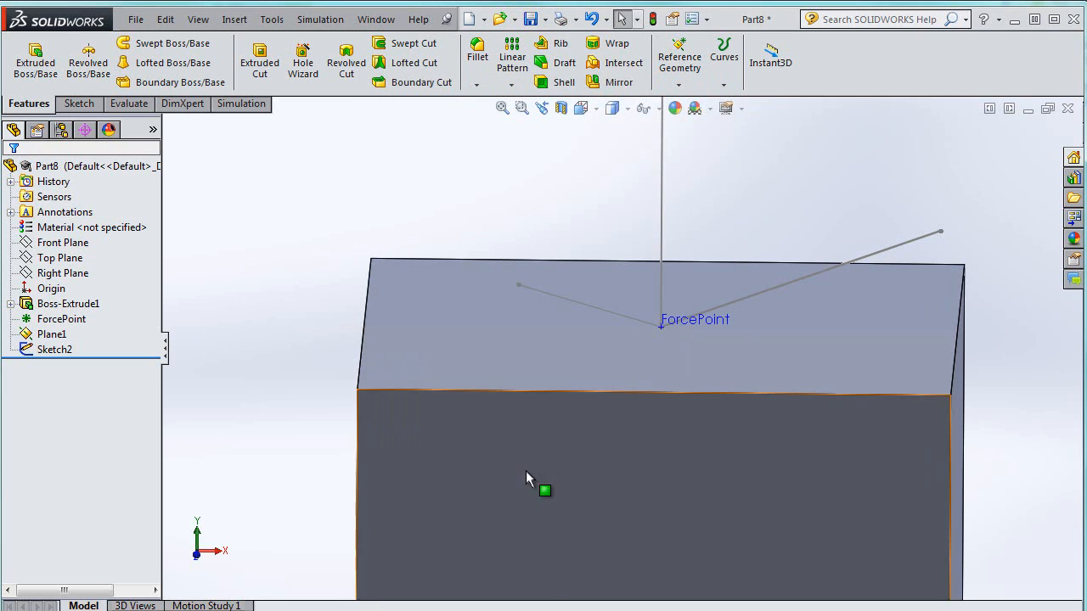
# Create a new static simulation study named Resultant study
pyautogui.click(321, 19)
pyautogui.click(333, 41)
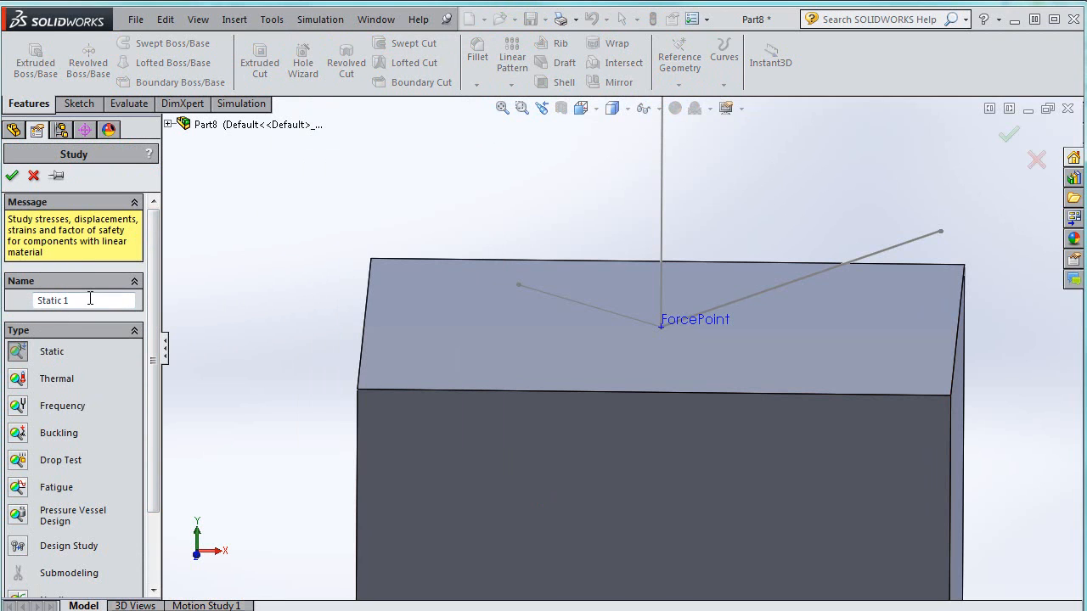
pyautogui.moveTo(90, 299); pyautogui.dragTo(12, 309)
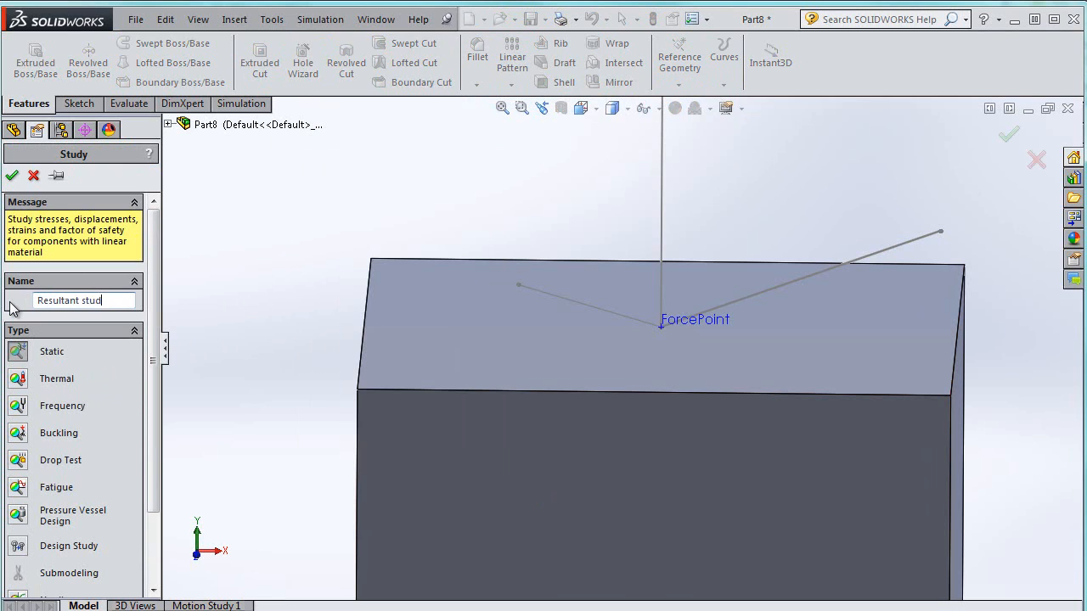
pyautogui.click(12, 177)
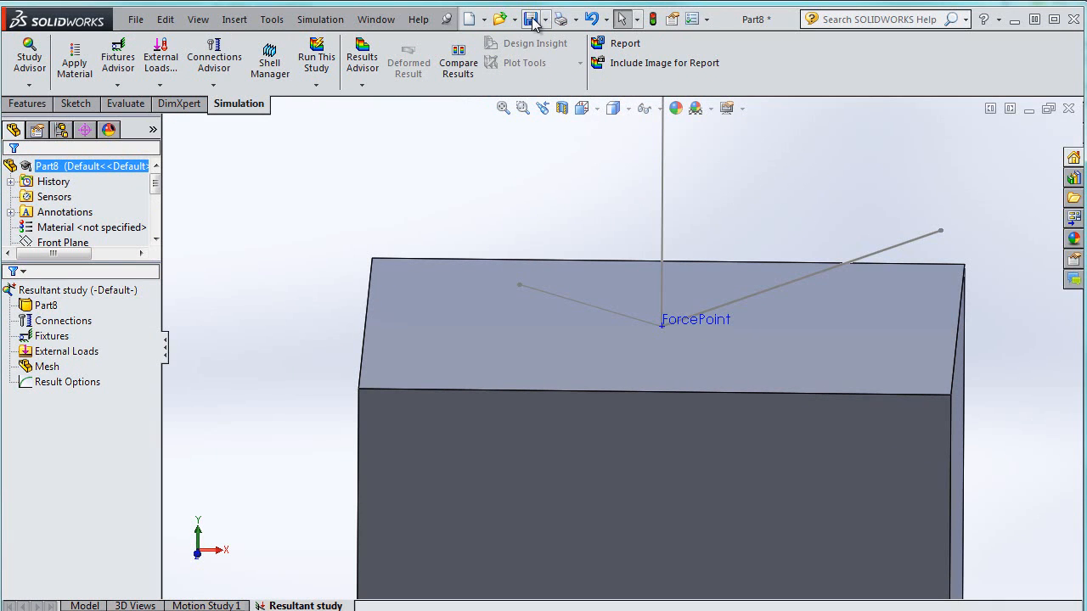
# Save the part as Example
pyautogui.click(532, 20)
pyautogui.write('Exa')
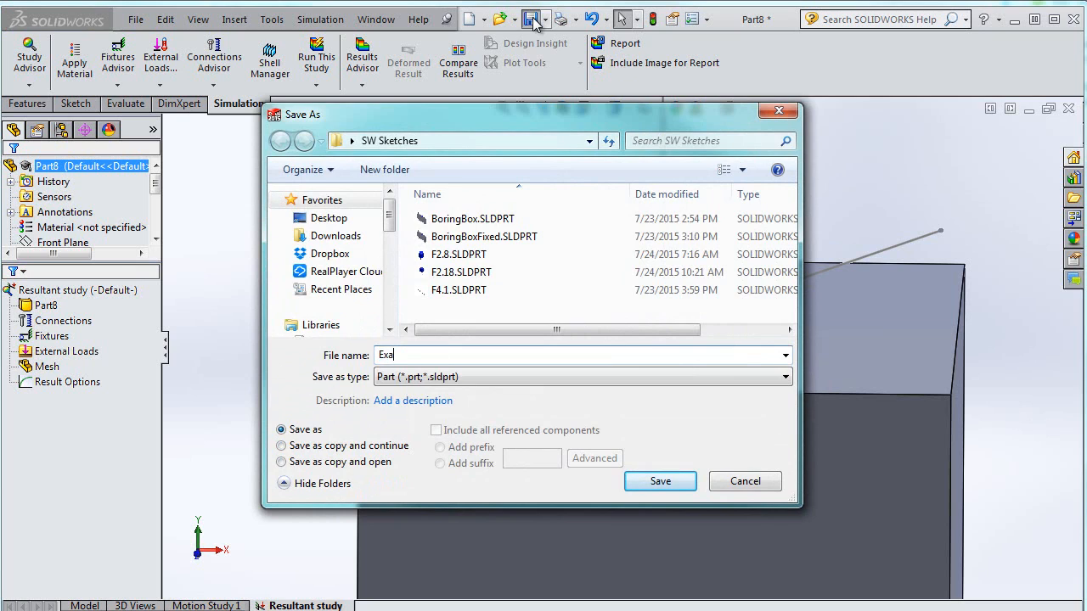
pyautogui.write('Example')
pyautogui.press('Return')
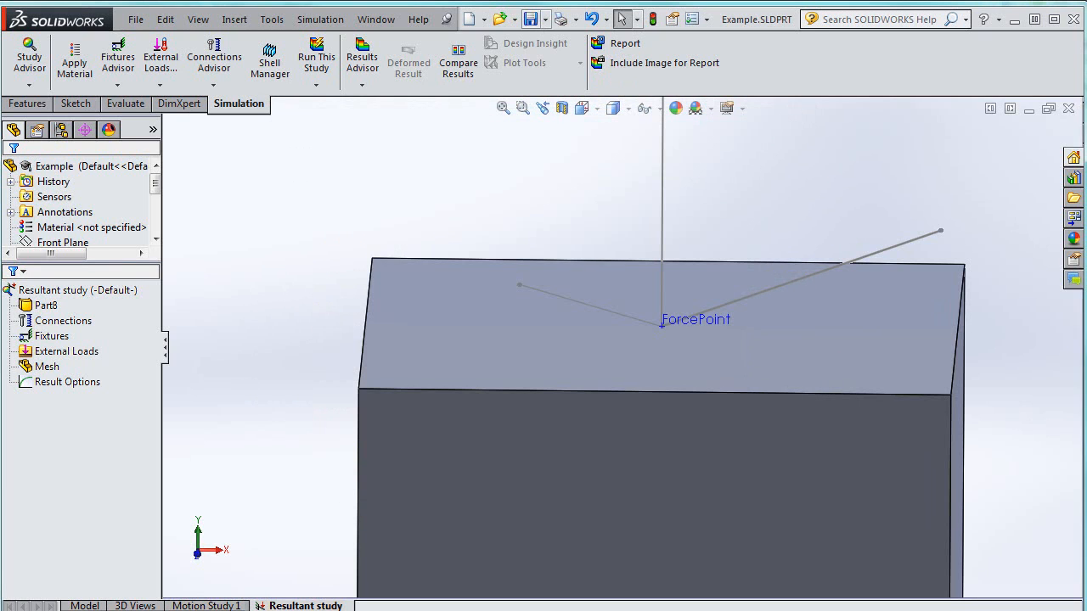
# Apply a 500 N force at ForcePoint with its direction set along the vertical sketch line
pyautogui.click(44, 353)
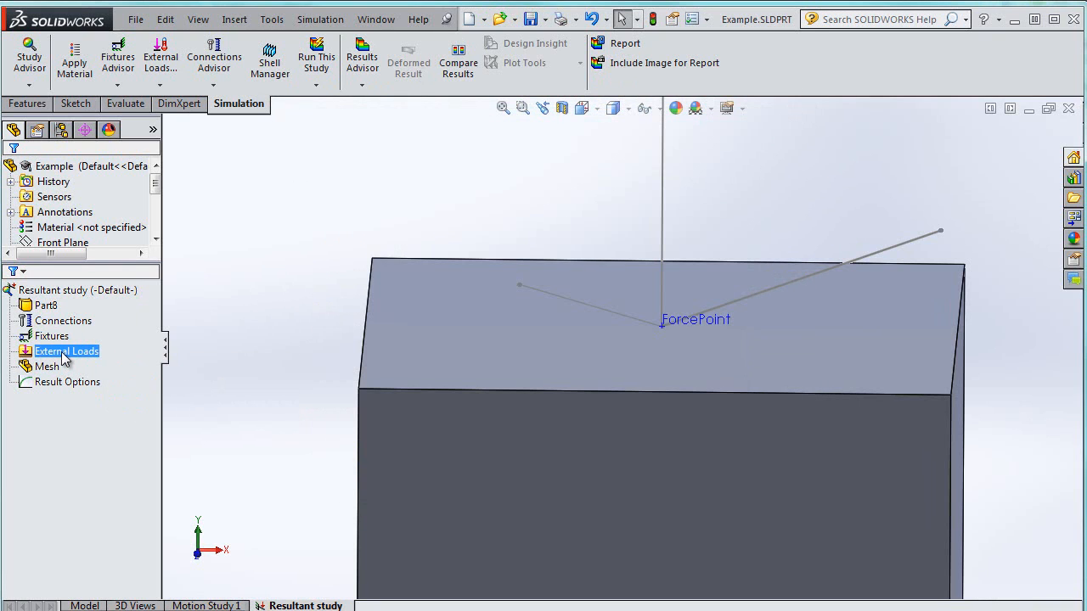
pyautogui.rightClick(55, 356)
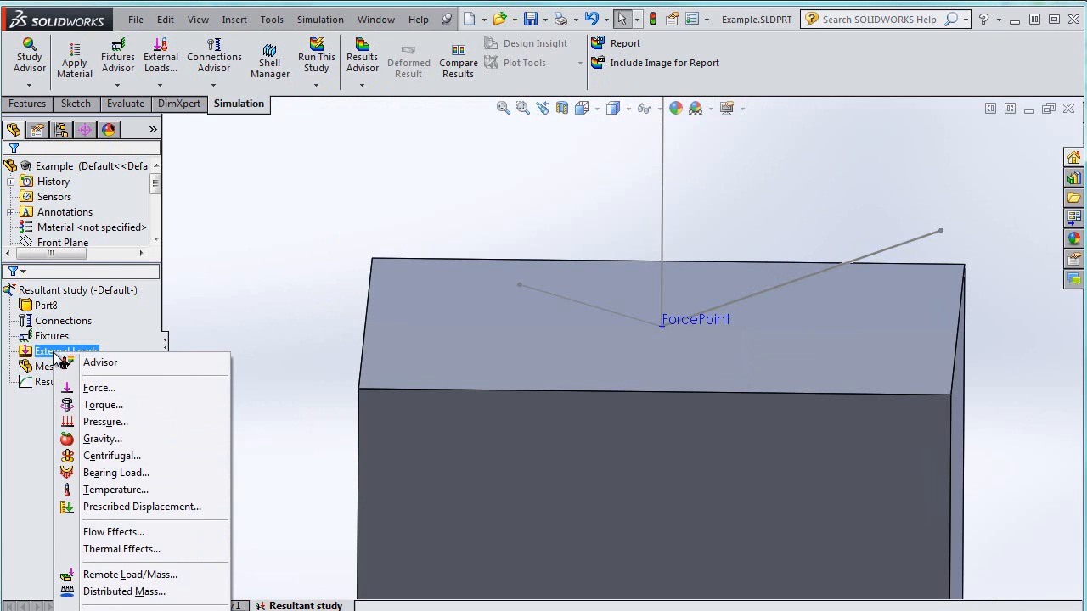
pyautogui.click(93, 388)
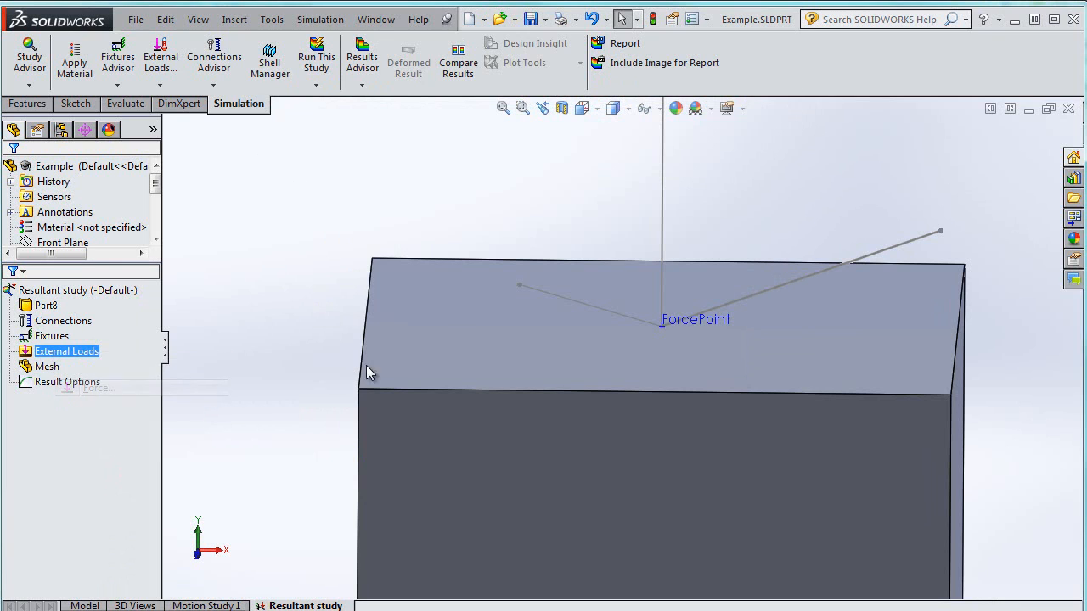
pyautogui.click(638, 267)
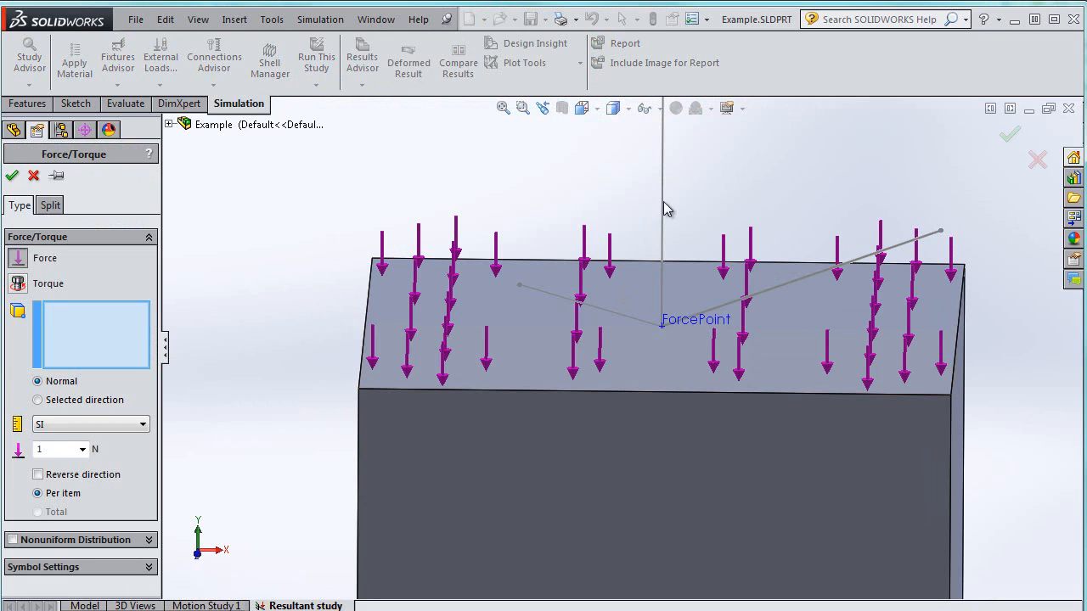
pyautogui.click(71, 400)
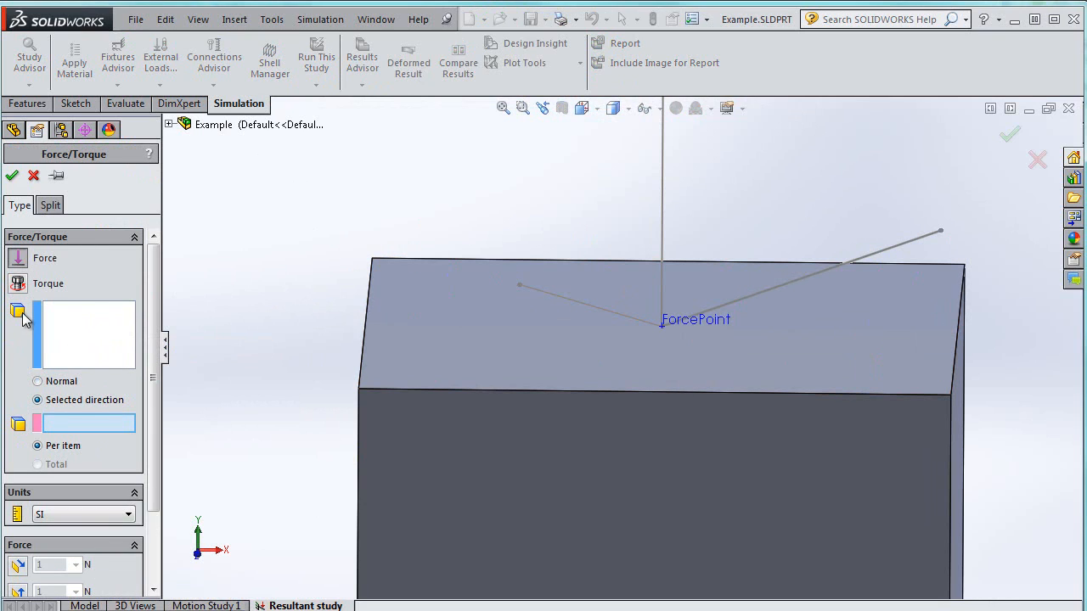
pyautogui.click(67, 340)
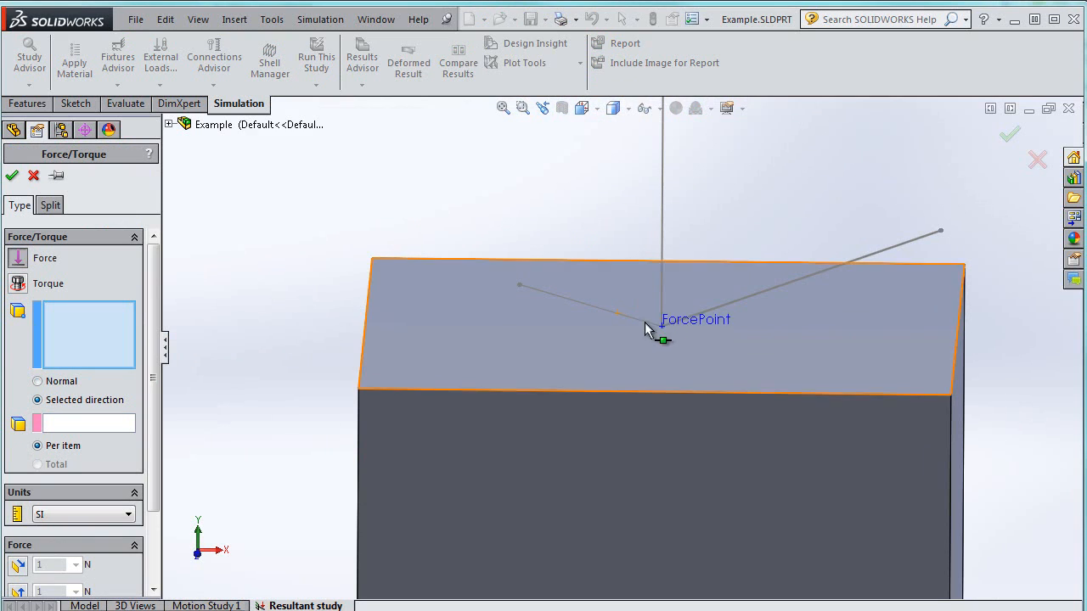
pyautogui.click(677, 321)
pyautogui.click(74, 425)
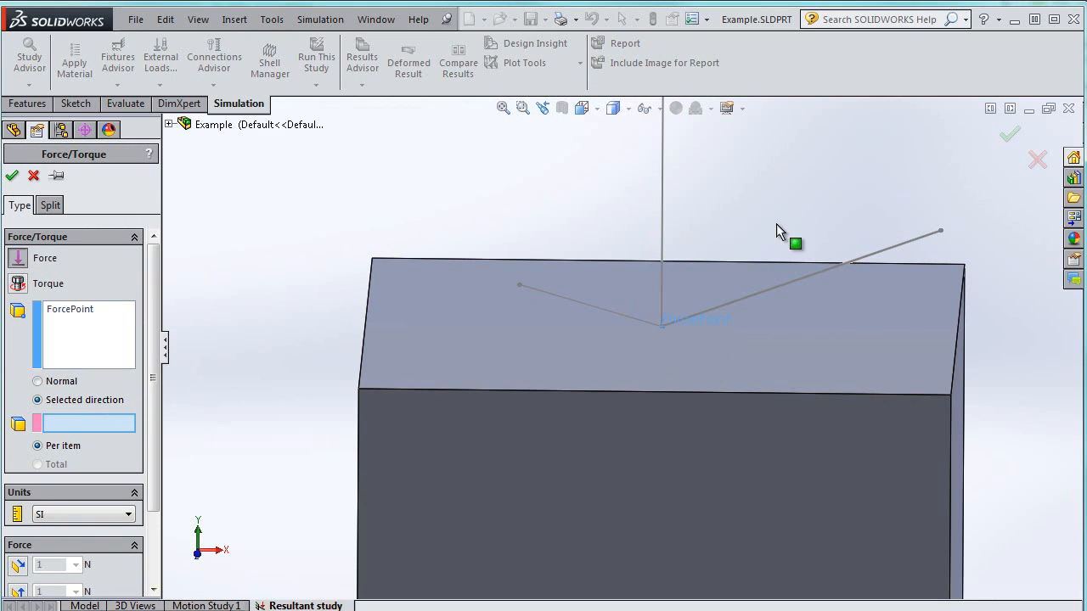
pyautogui.click(663, 183)
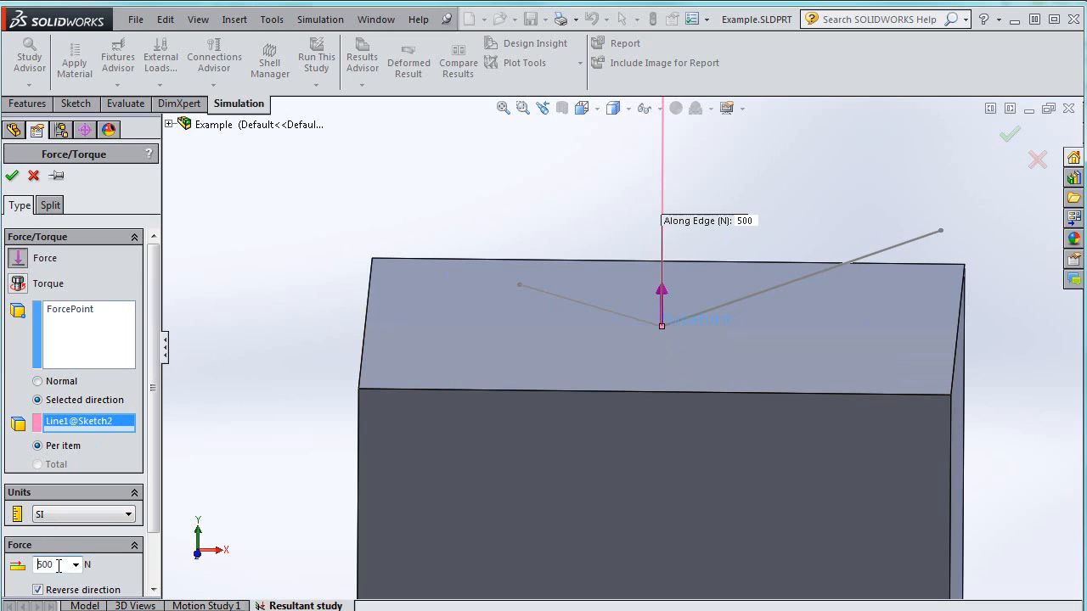
pyautogui.click(12, 176)
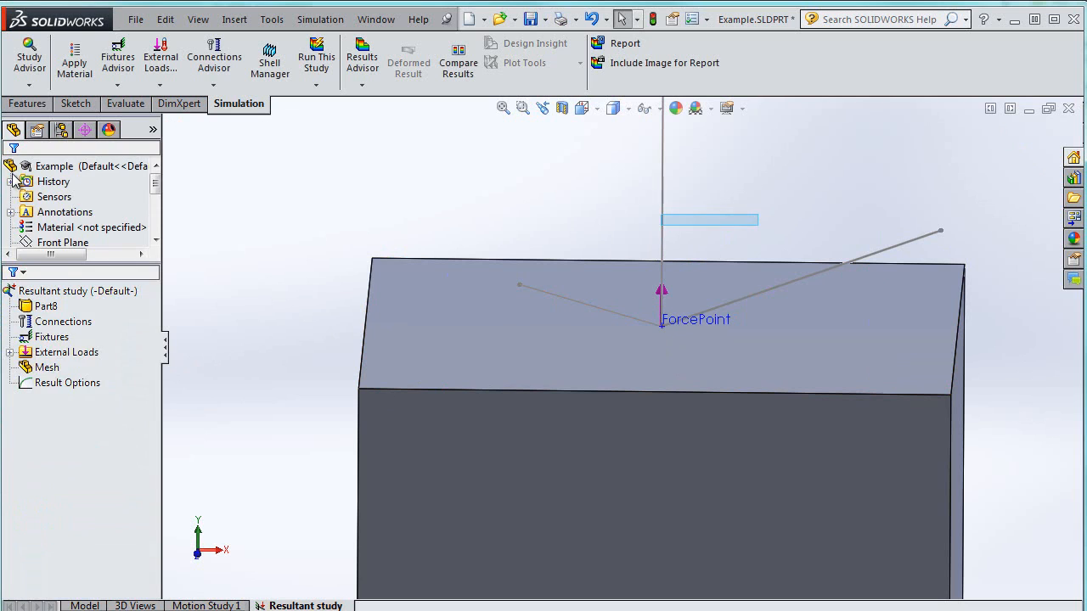
# Apply a 600 N force at ForcePoint directed along the inclined right sketch line, with its direction reversed
pyautogui.click(64, 352)
pyautogui.rightClick(53, 353)
pyautogui.click(90, 399)
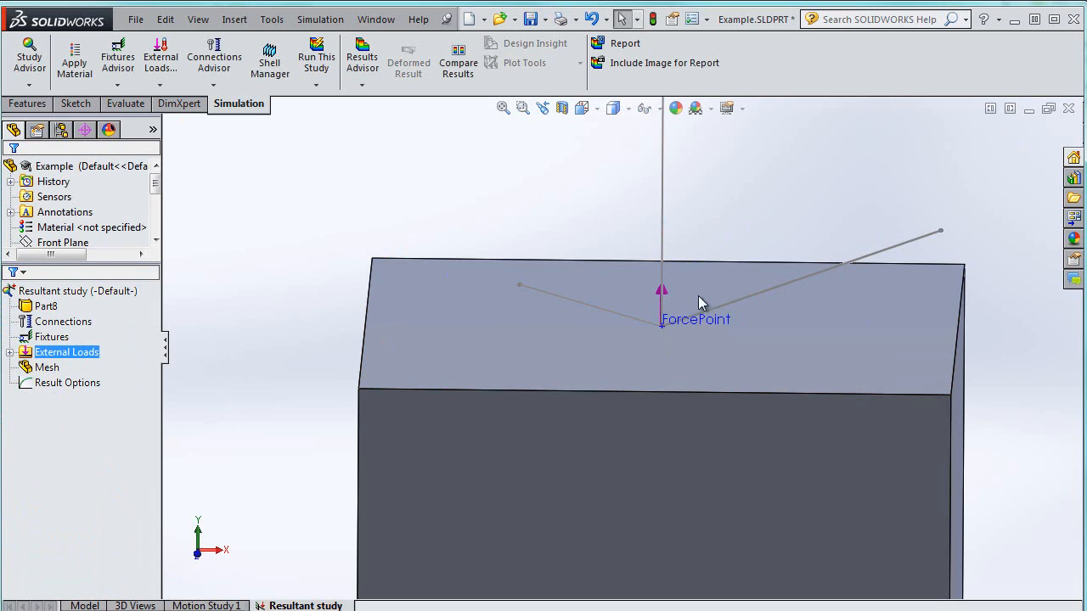
pyautogui.click(663, 326)
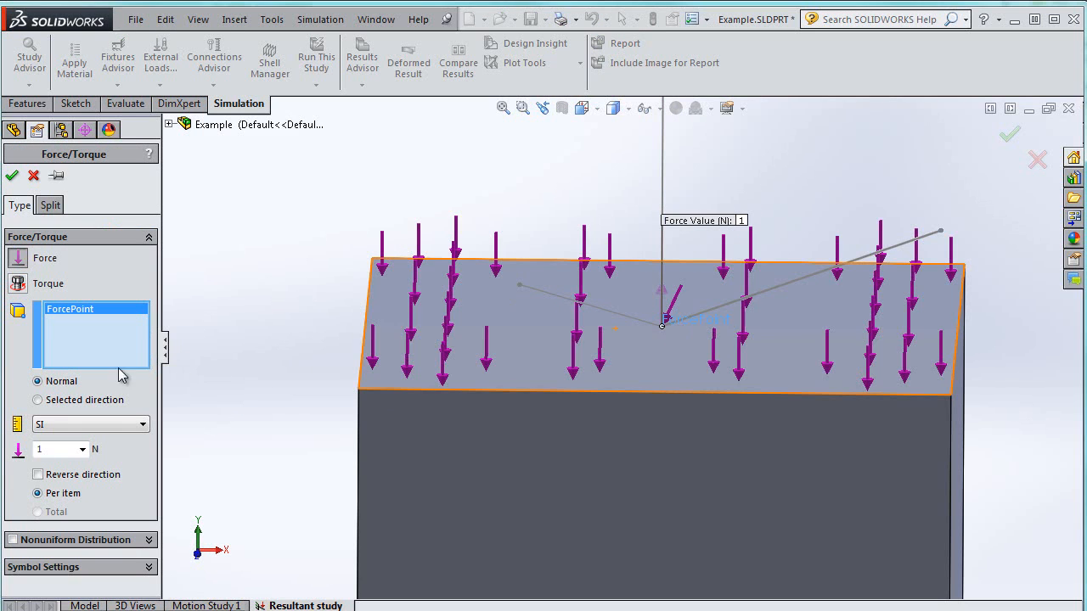
pyautogui.click(66, 401)
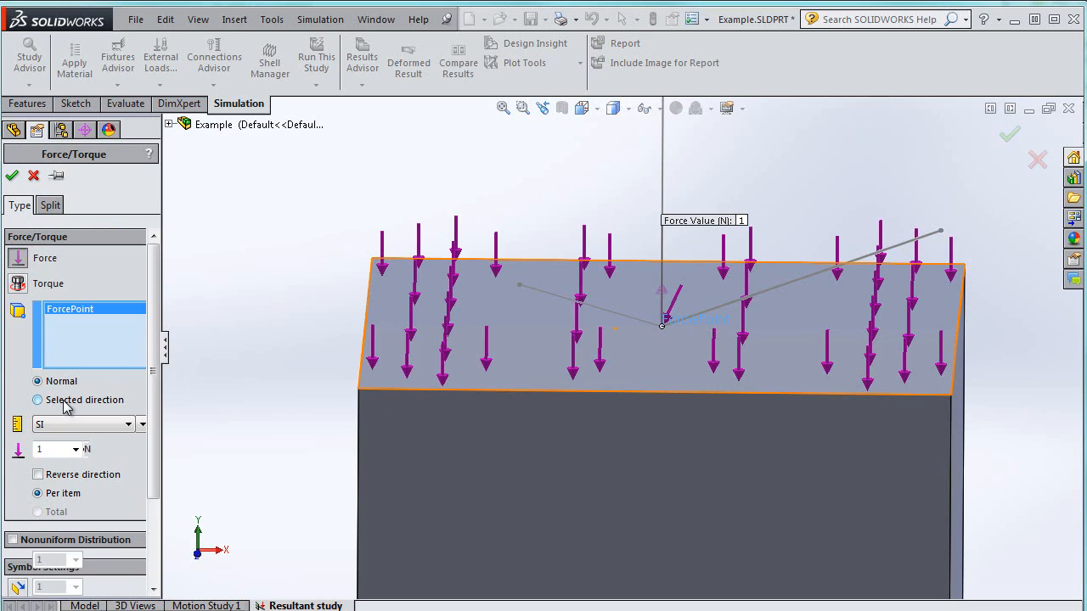
pyautogui.click(767, 301)
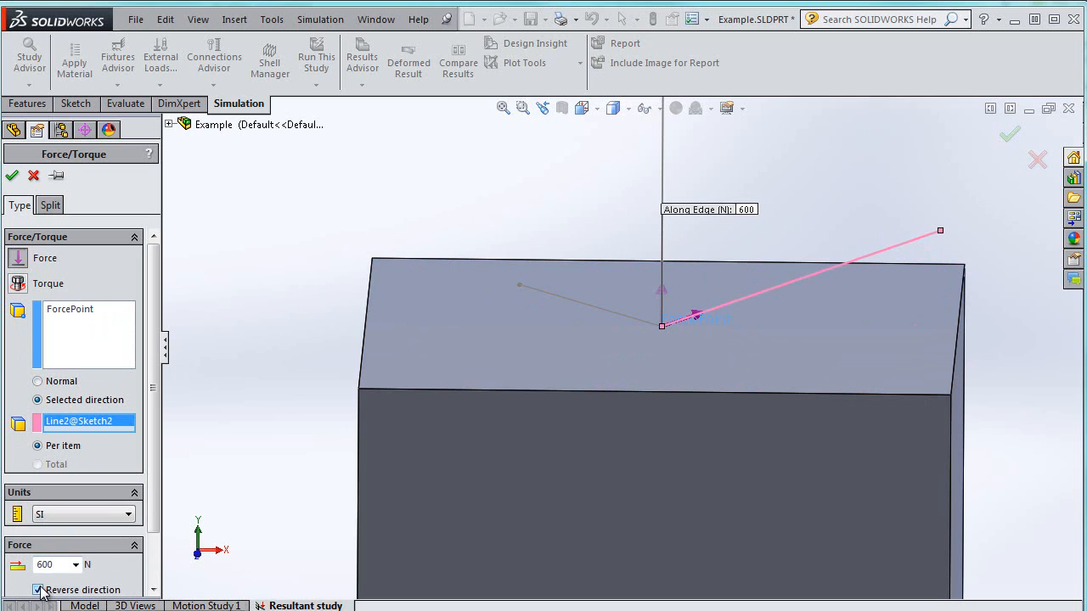
pyautogui.click(13, 175)
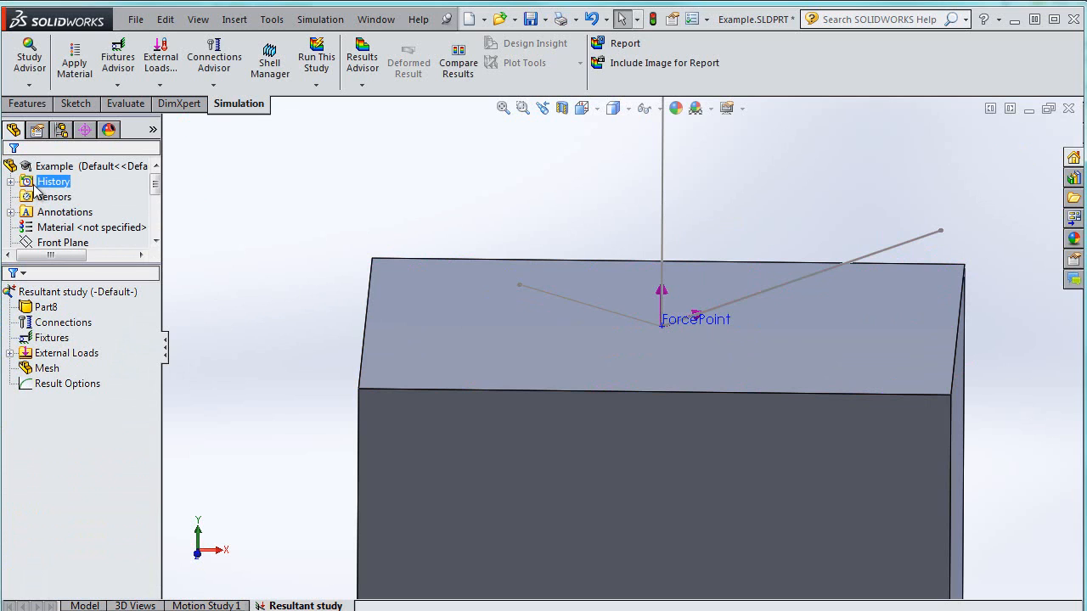
# Apply a 100 N force at ForcePoint directed along the left sketch line, with its direction reversed
pyautogui.rightClick(53, 354)
pyautogui.click(94, 388)
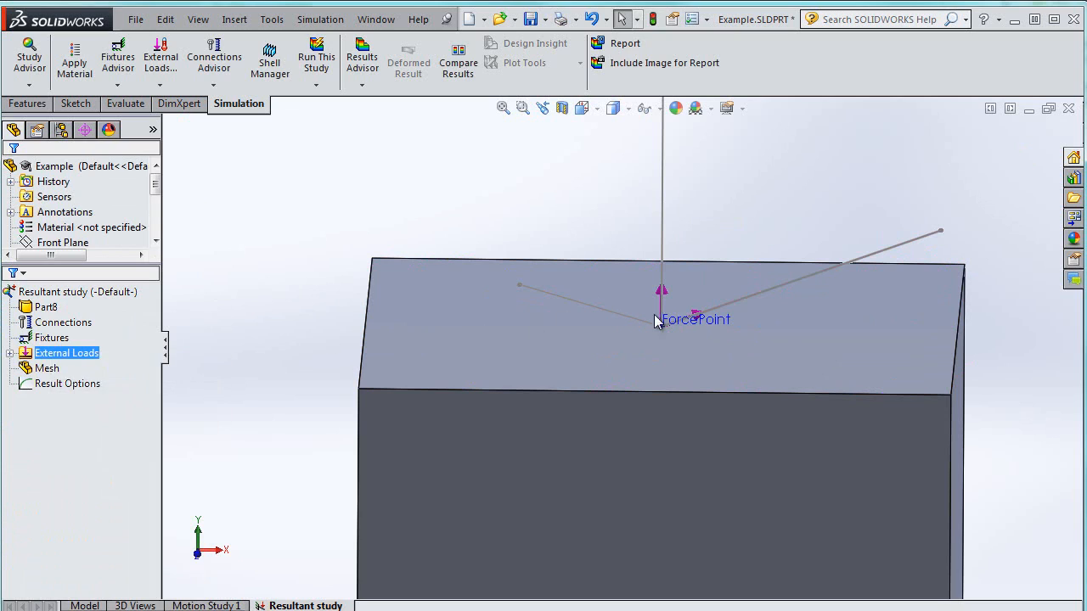
pyautogui.click(81, 399)
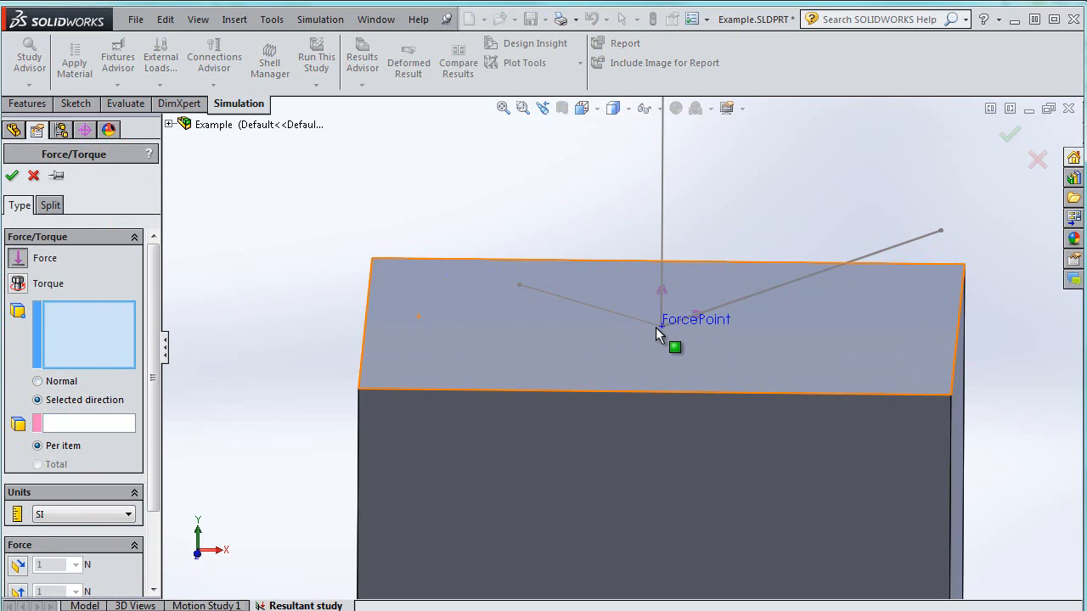
pyautogui.click(684, 324)
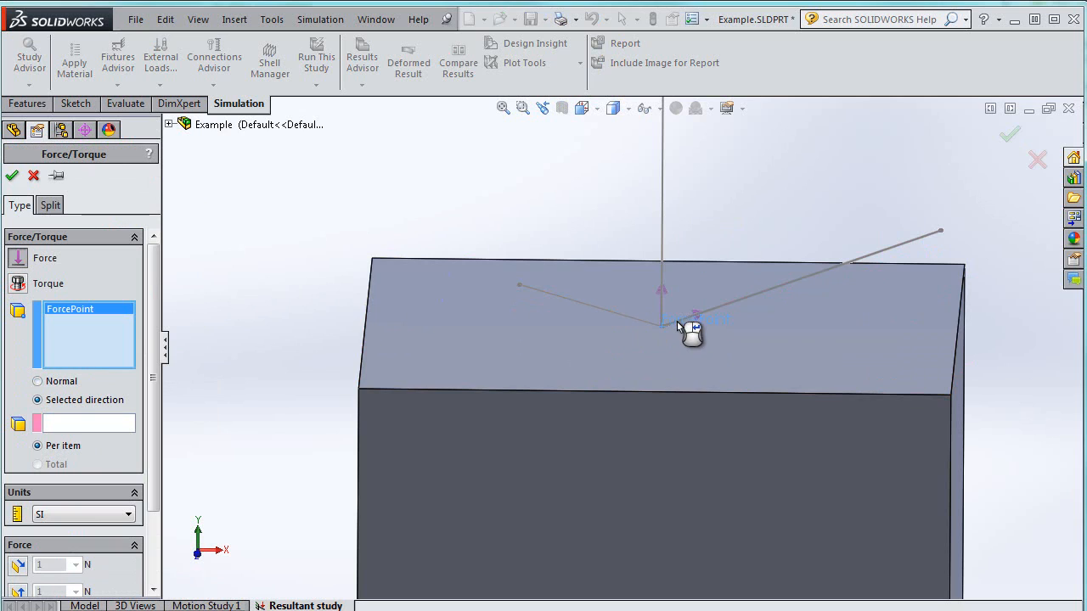
pyautogui.click(168, 124)
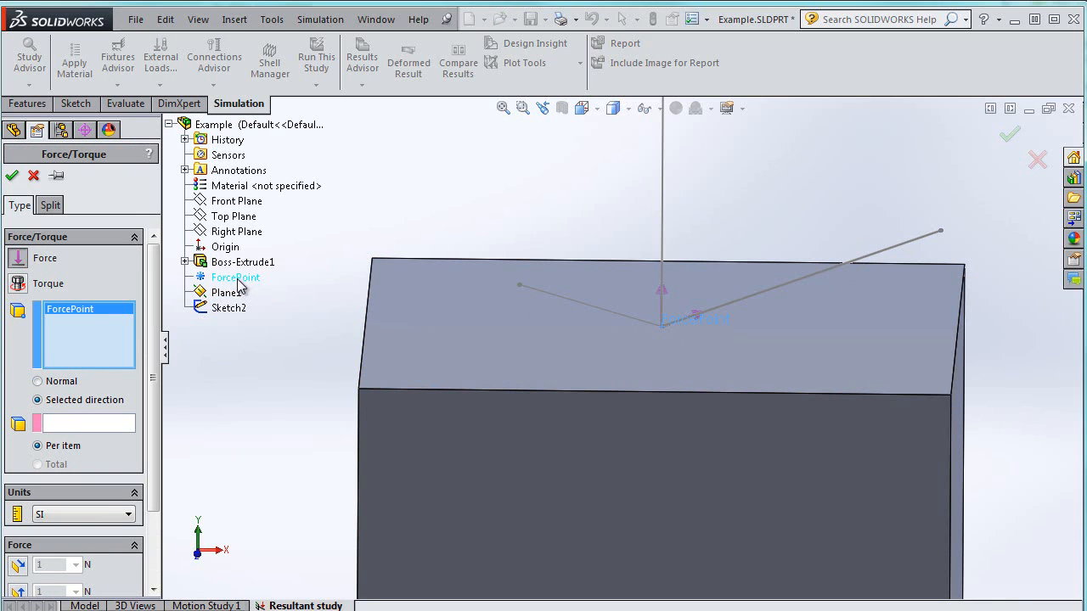
pyautogui.click(73, 423)
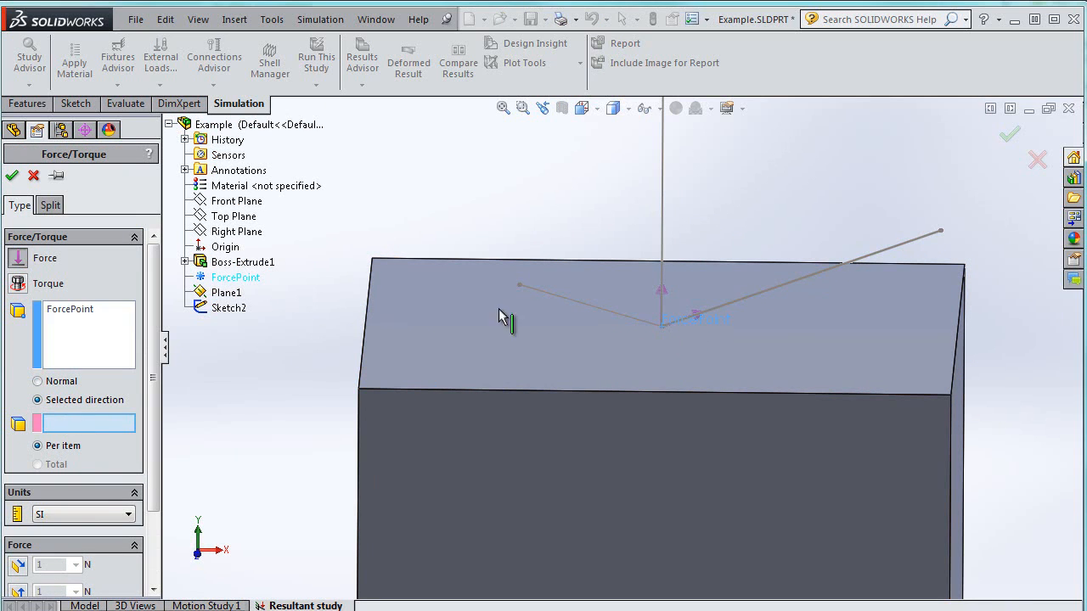
pyautogui.click(587, 310)
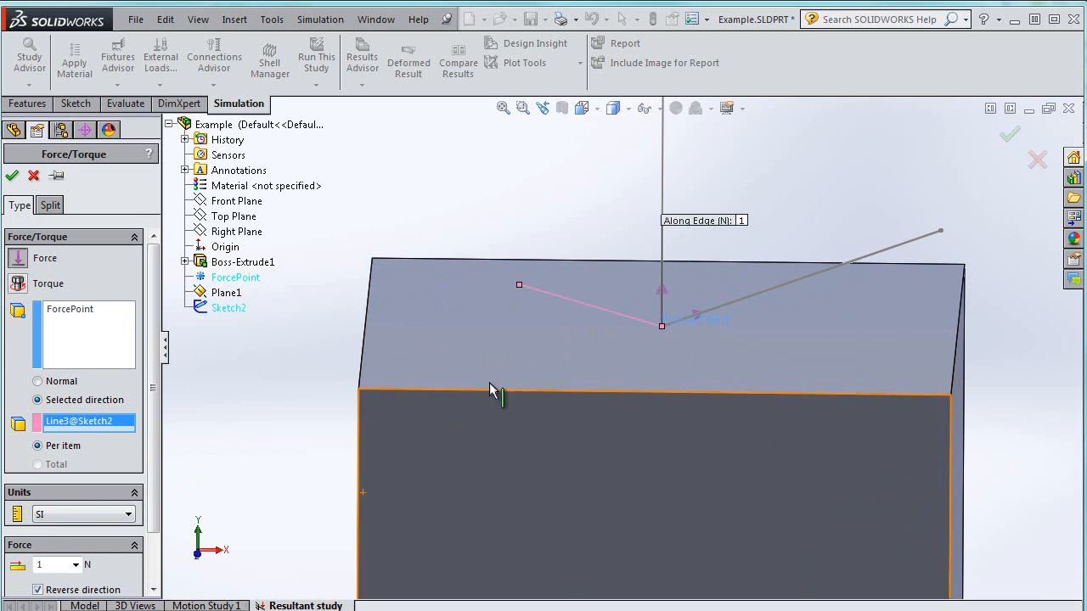
pyautogui.click(37, 590)
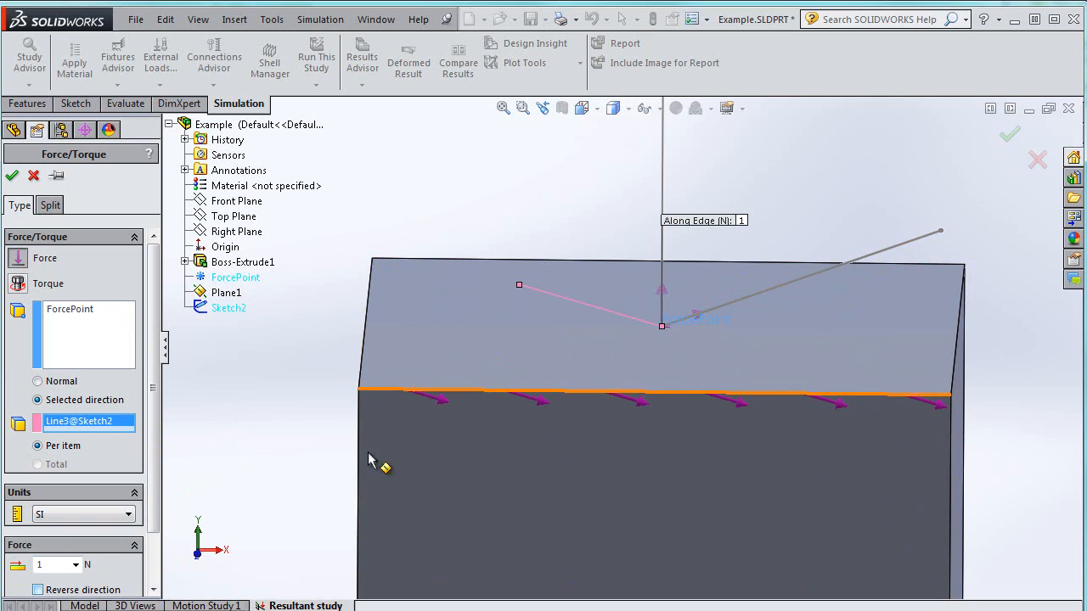
pyautogui.doubleClick(58, 562)
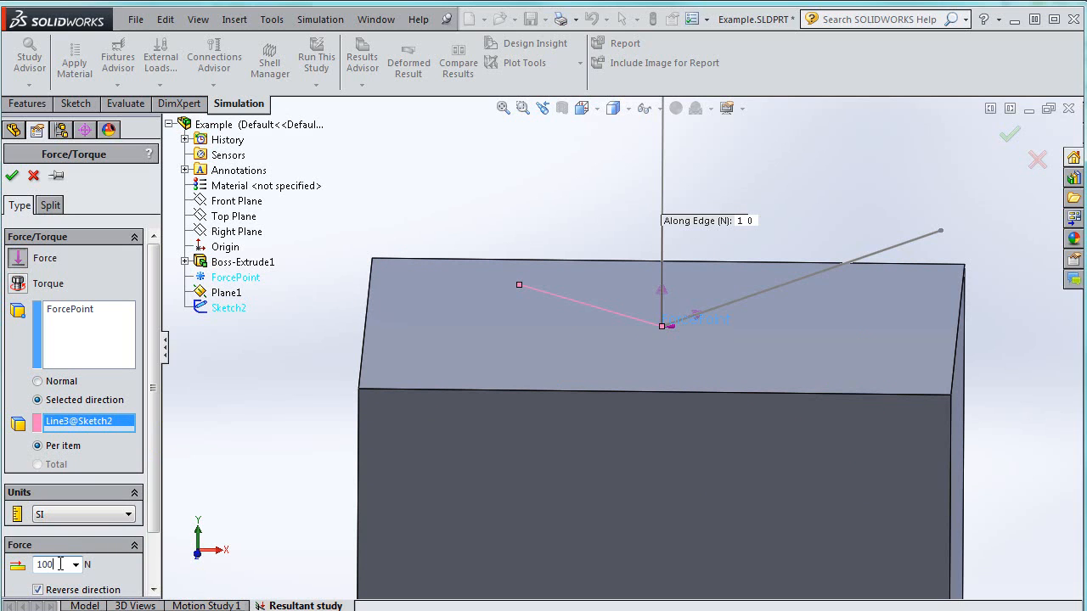
pyautogui.click(13, 175)
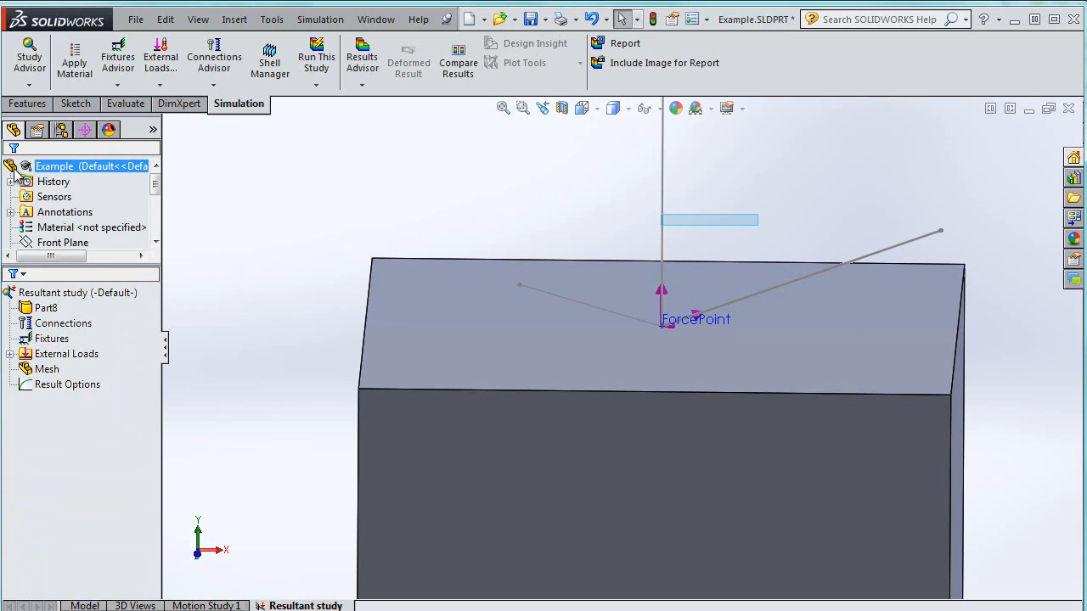
# Temporarily hide the block body to inspect the force arrows, then show it again
pyautogui.moveTo(96, 296)
pyautogui.mouseDown()
pyautogui.moveTo(93, 358)
pyautogui.moveTo(108, 386)
pyautogui.mouseUp()
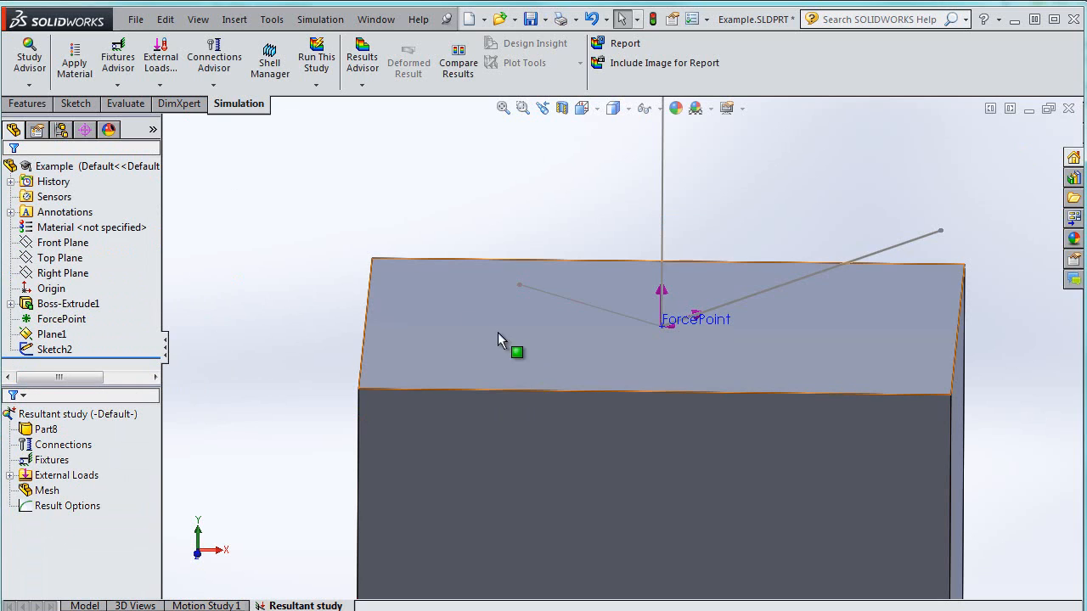
pyautogui.rightClick(461, 323)
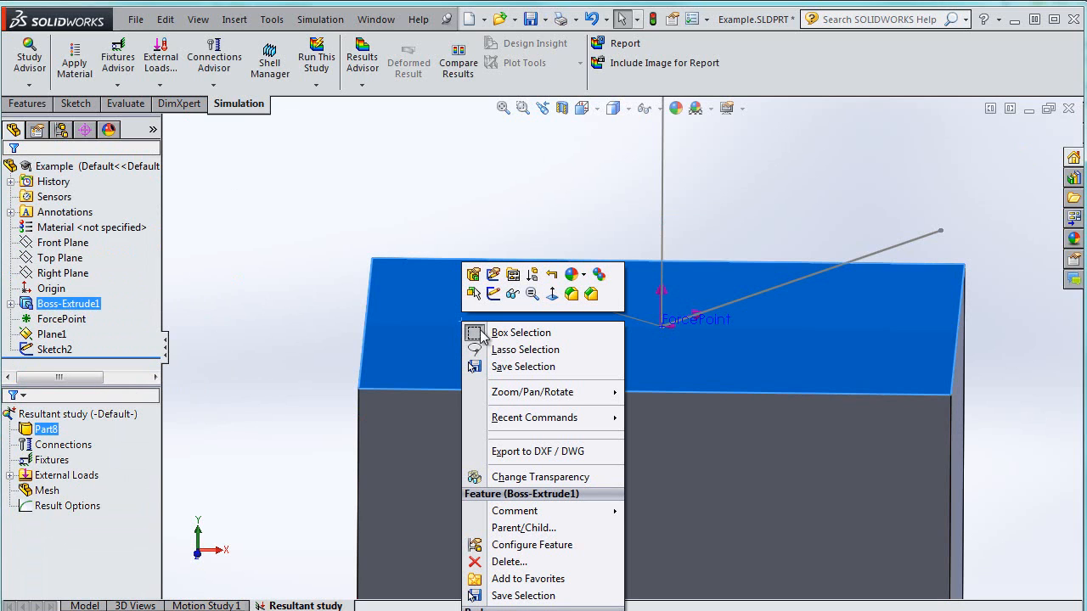
pyautogui.click(512, 293)
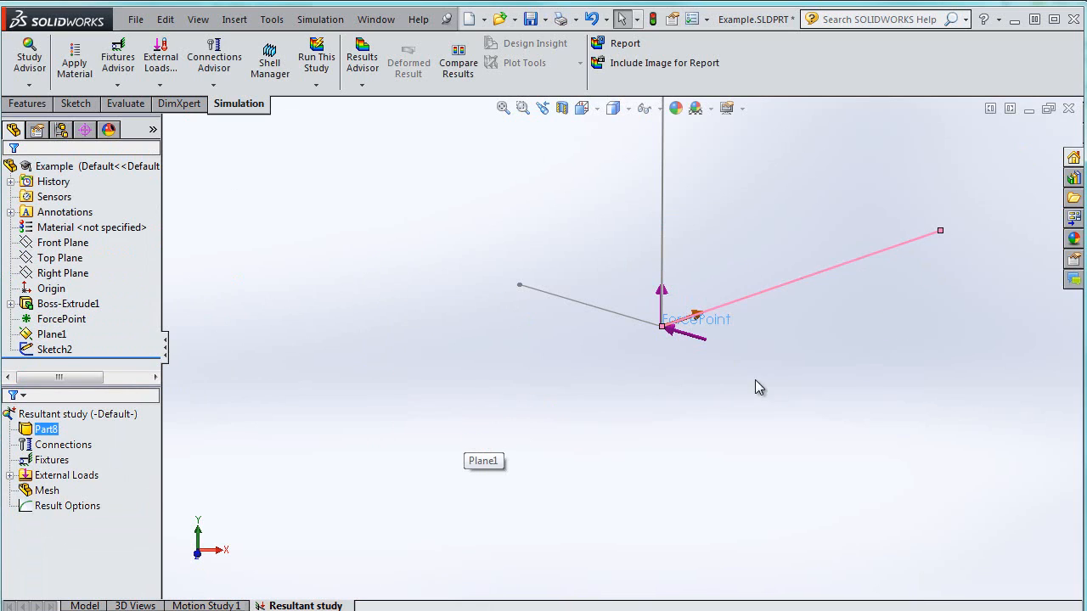
pyautogui.moveTo(670, 328)
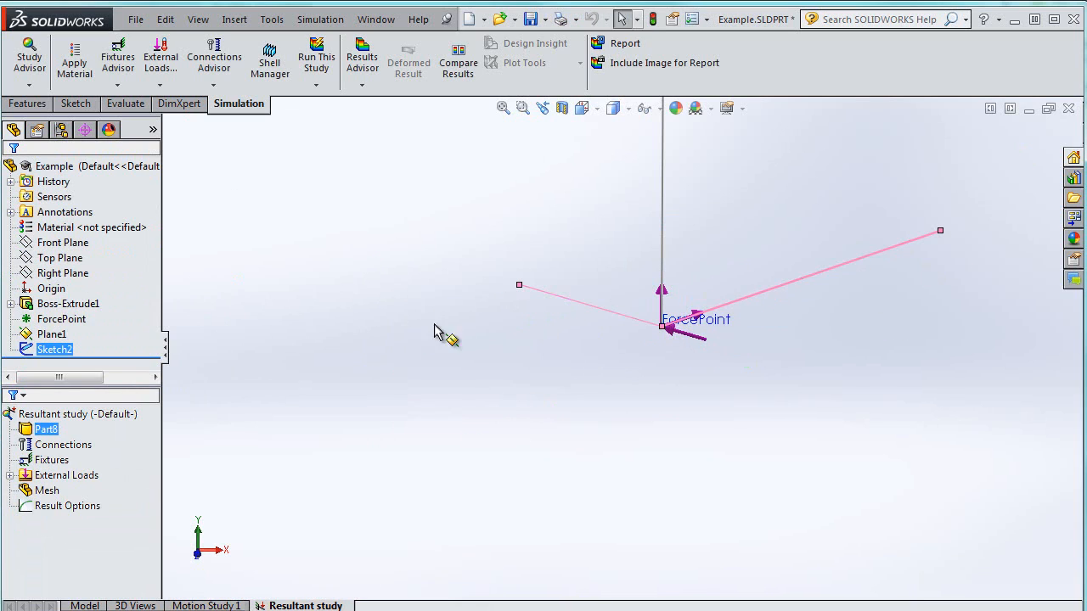
pyautogui.rightClick(48, 430)
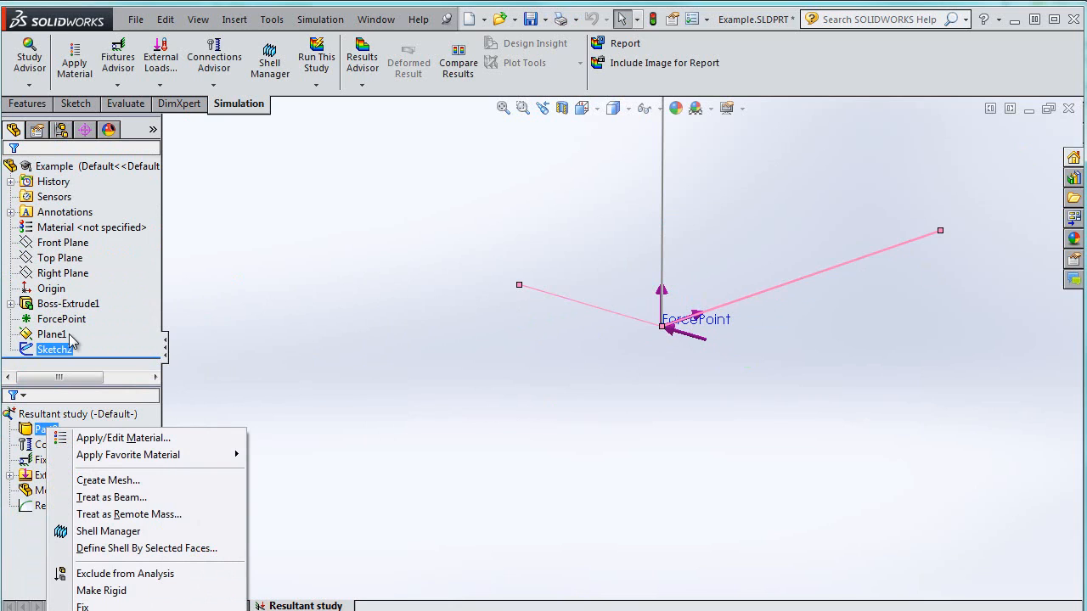
pyautogui.rightClick(61, 307)
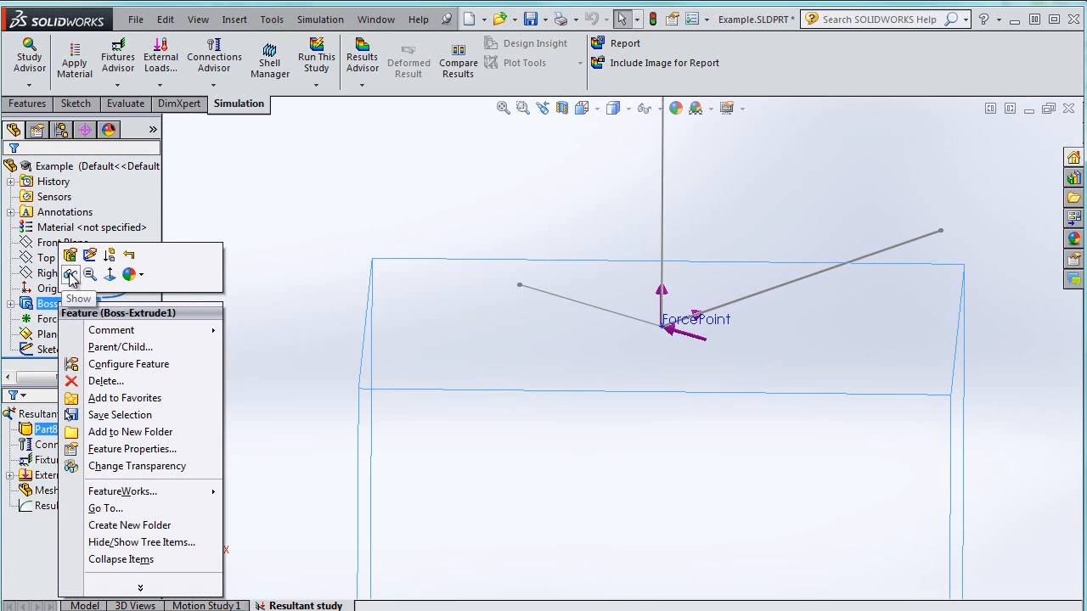
pyautogui.click(71, 277)
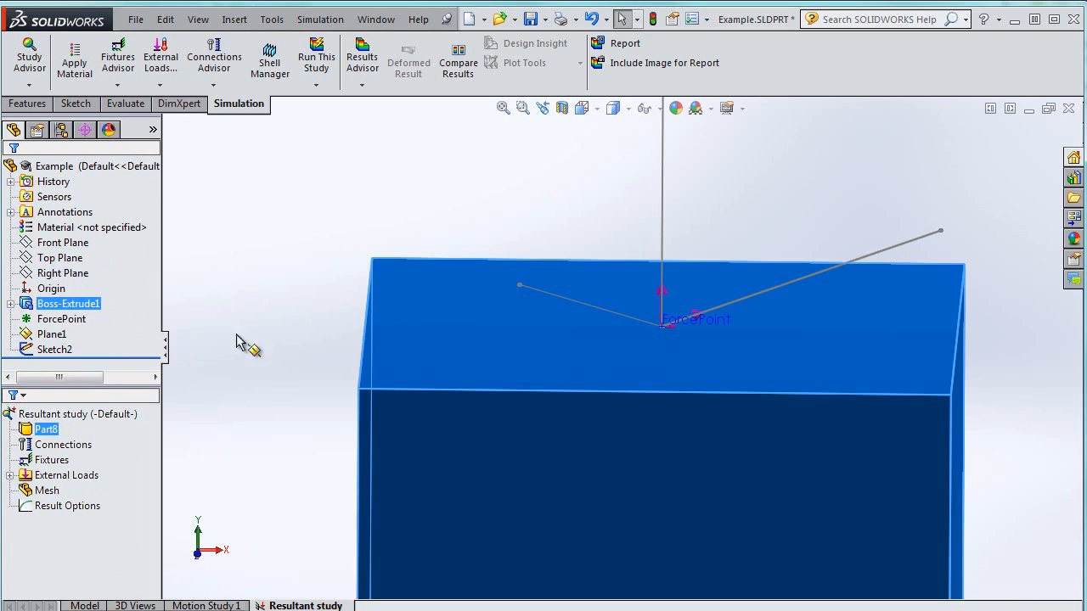
# Fix the block's bottom face with a Fixed Geometry fixture
pyautogui.click(267, 381)
pyautogui.scroll(-6, 283, 380)
pyautogui.scroll(10, 477, 383)
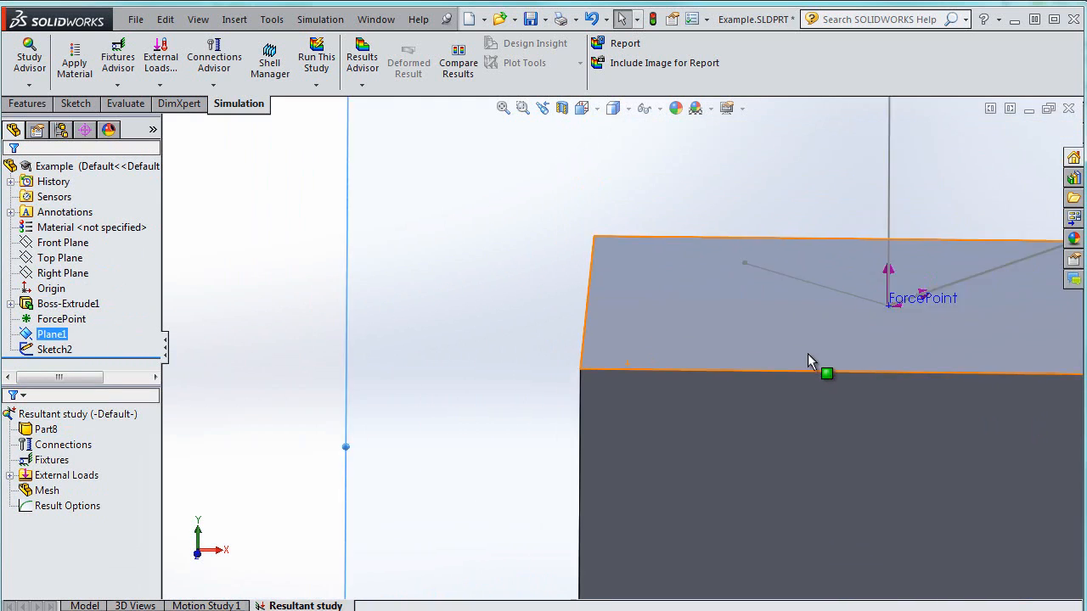
pyautogui.scroll(5, 888, 445)
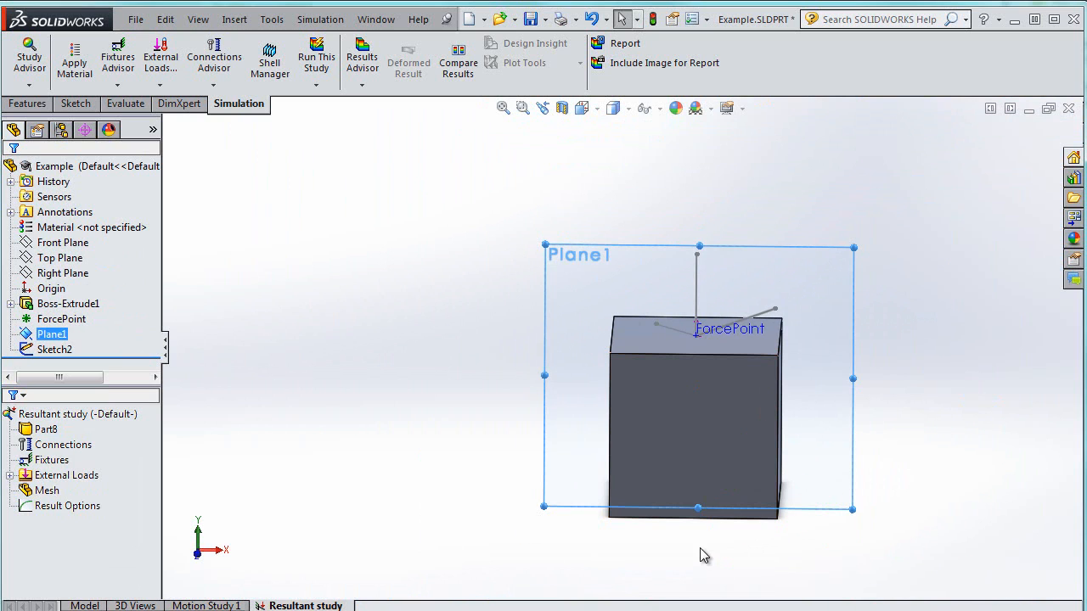
pyautogui.moveTo(701, 543); pyautogui.dragTo(693, 444, button='middle')
pyautogui.click(693, 459)
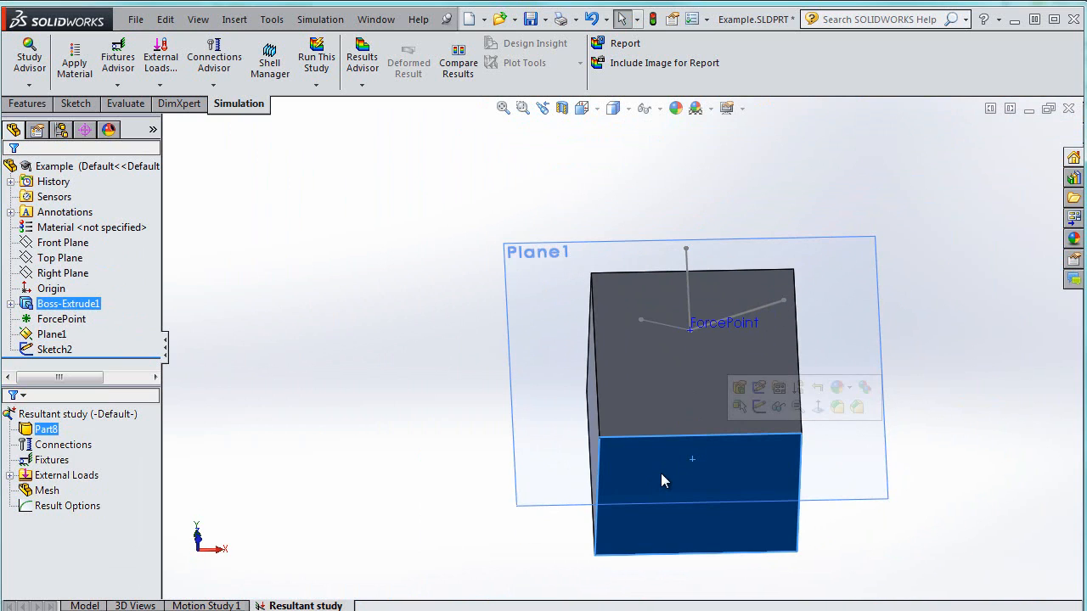
pyautogui.rightClick(48, 465)
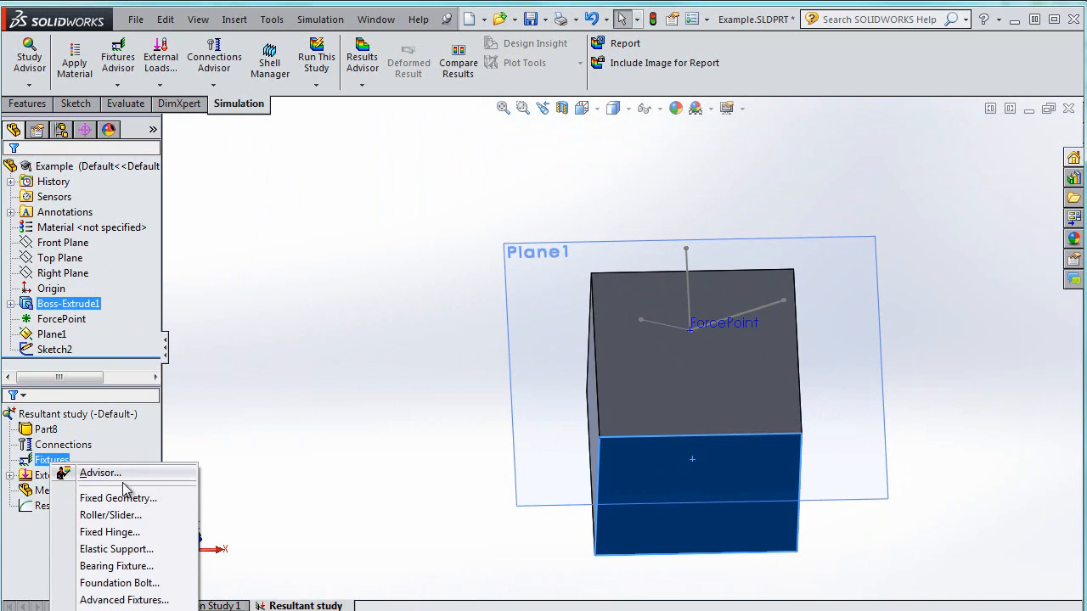
pyautogui.click(85, 499)
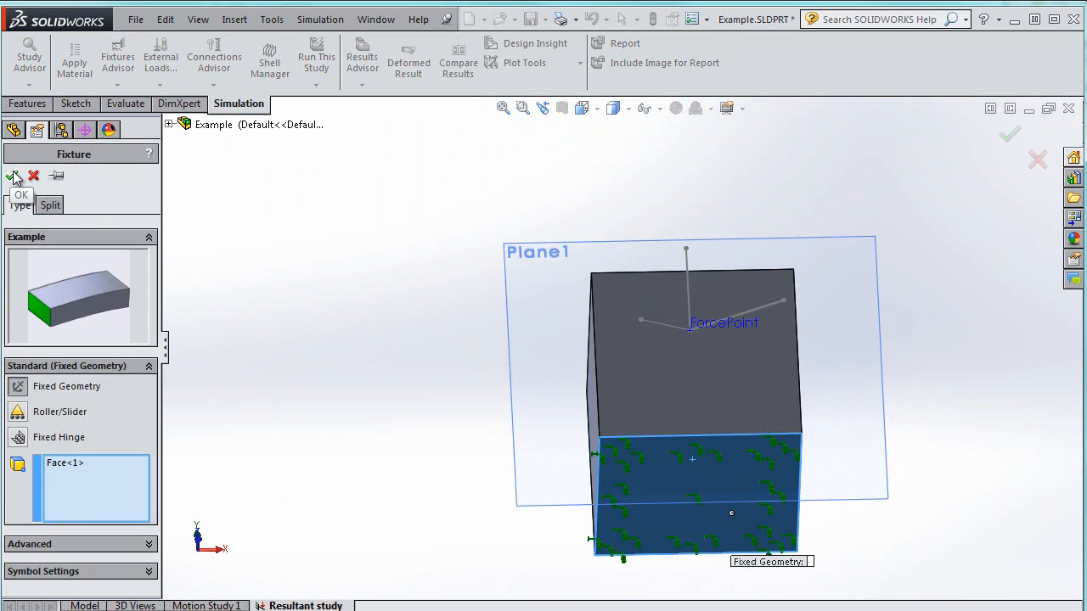
pyautogui.click(11, 176)
# Apply Plain Carbon Steel as the part's material
pyautogui.moveTo(919, 180); pyautogui.dragTo(841, 340, button='middle')
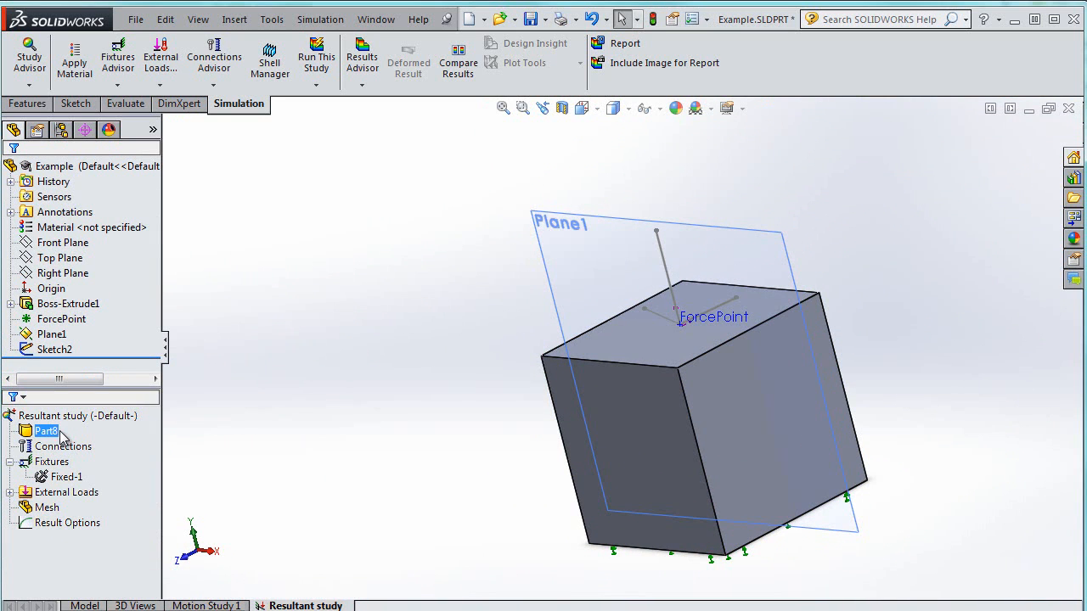
pyautogui.rightClick(46, 431)
pyautogui.moveTo(151, 463)
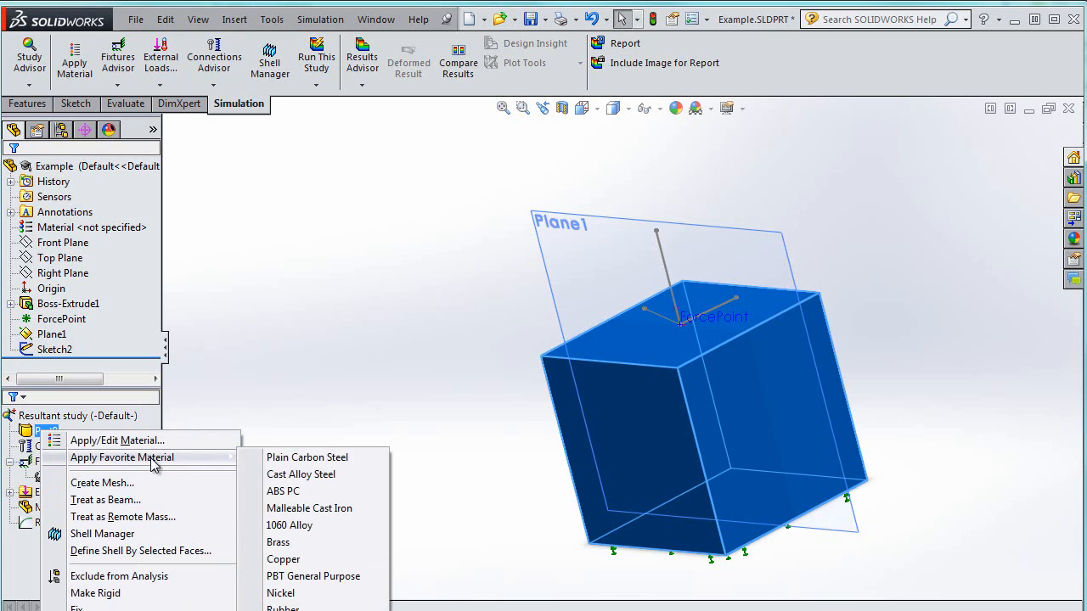
pyautogui.click(302, 458)
# Run the Resultant study analysis
pyautogui.moveTo(317, 298); pyautogui.dragTo(345, 246, button='middle')
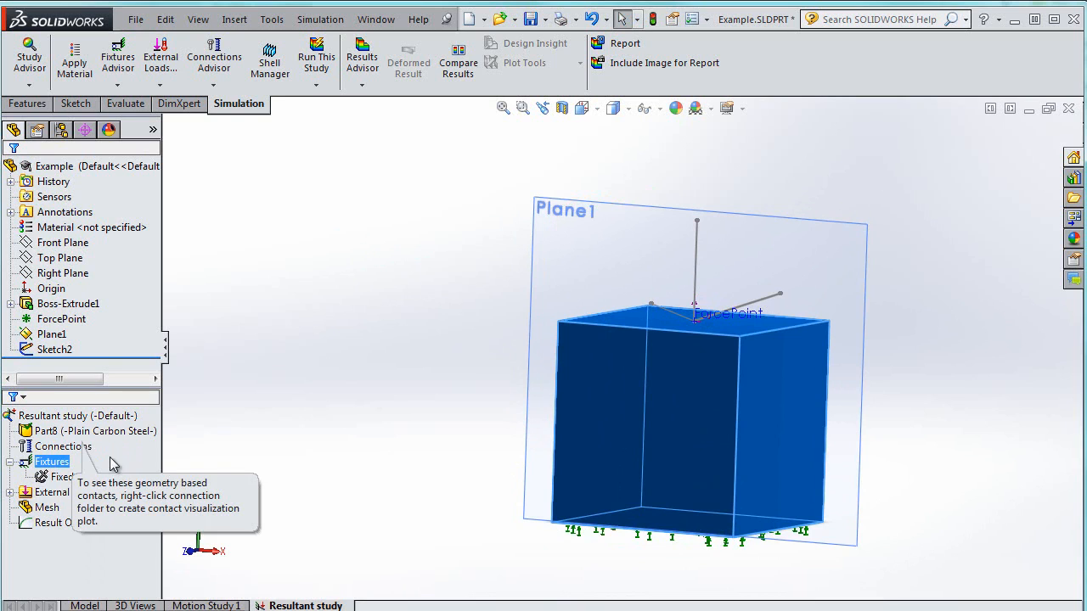
pyautogui.click(93, 434)
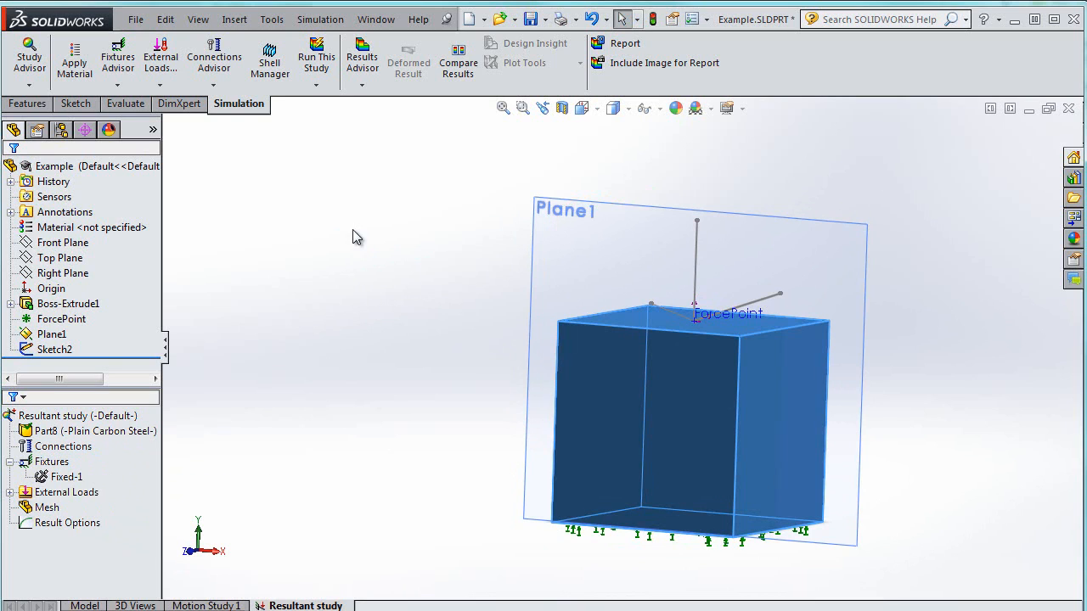
pyautogui.click(326, 53)
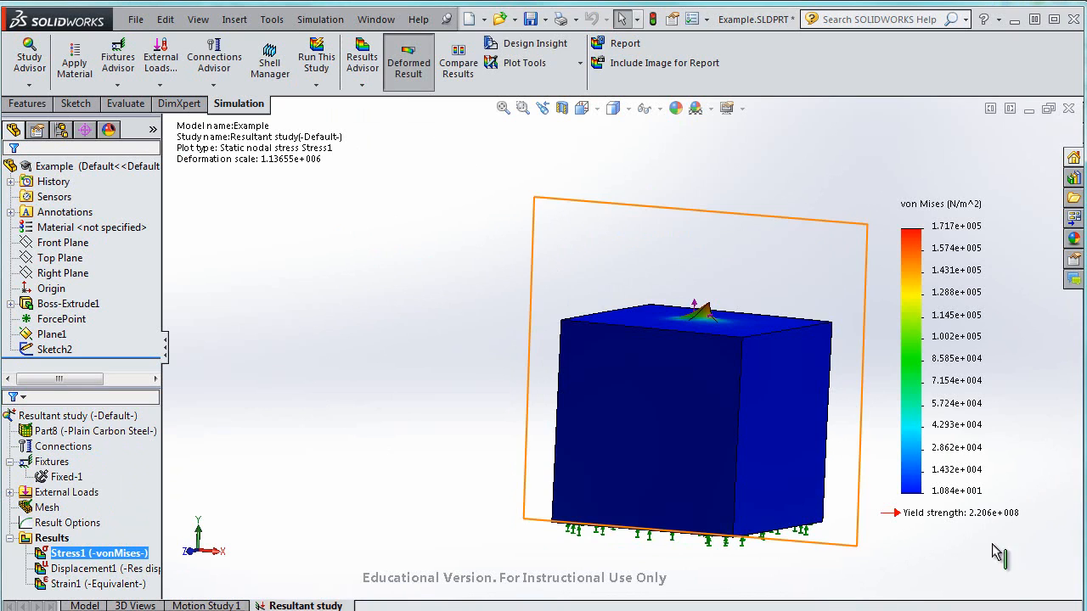
# Show the displacement plot and turn off the deformed result display
pyautogui.rightClick(115, 574)
pyautogui.click(146, 575)
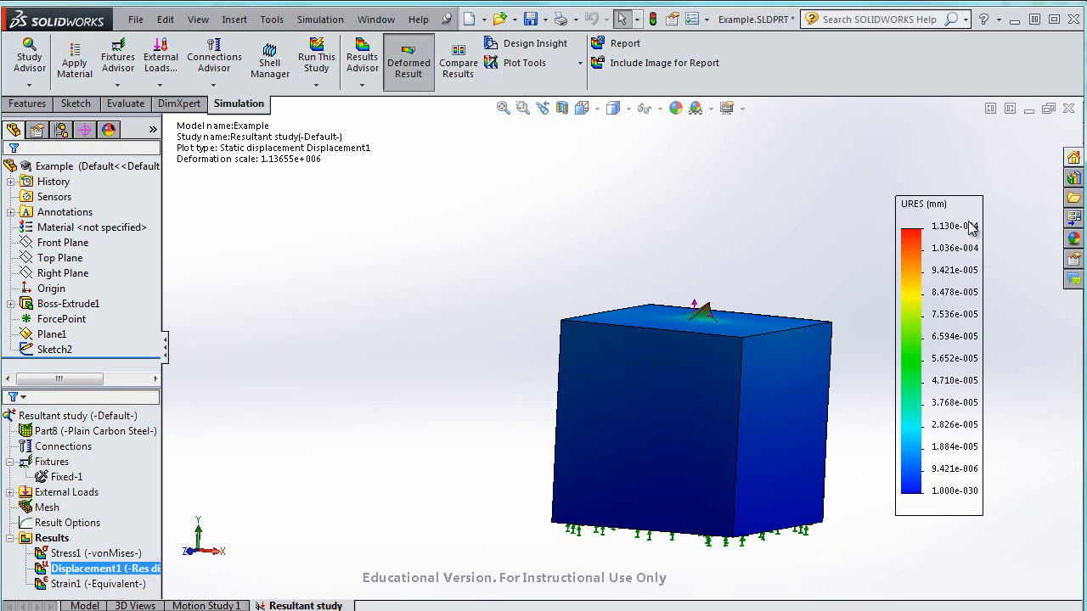
pyautogui.click(410, 72)
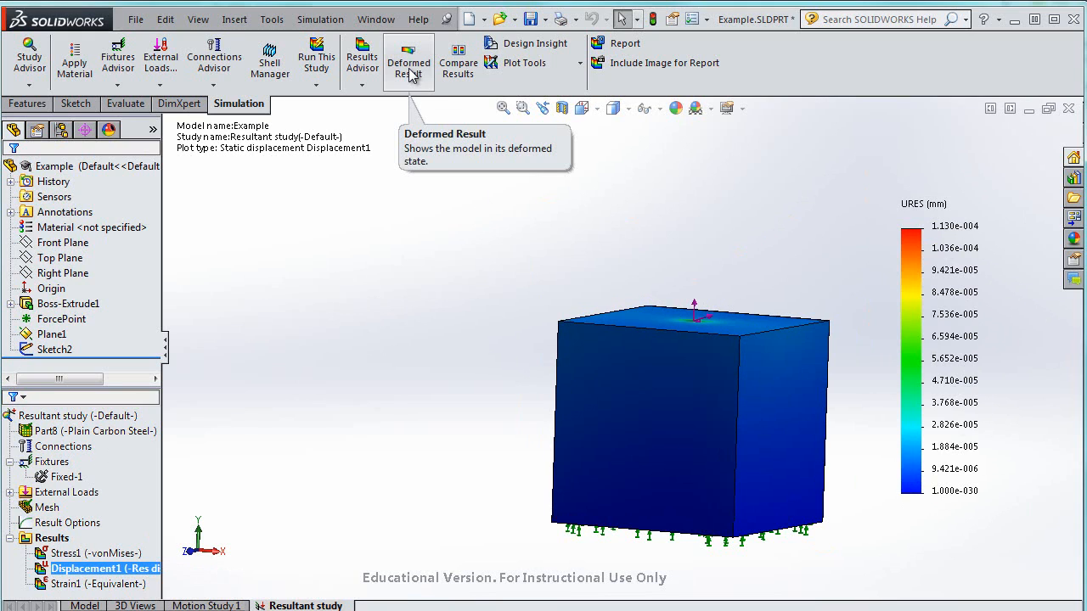
pyautogui.rightClick(41, 540)
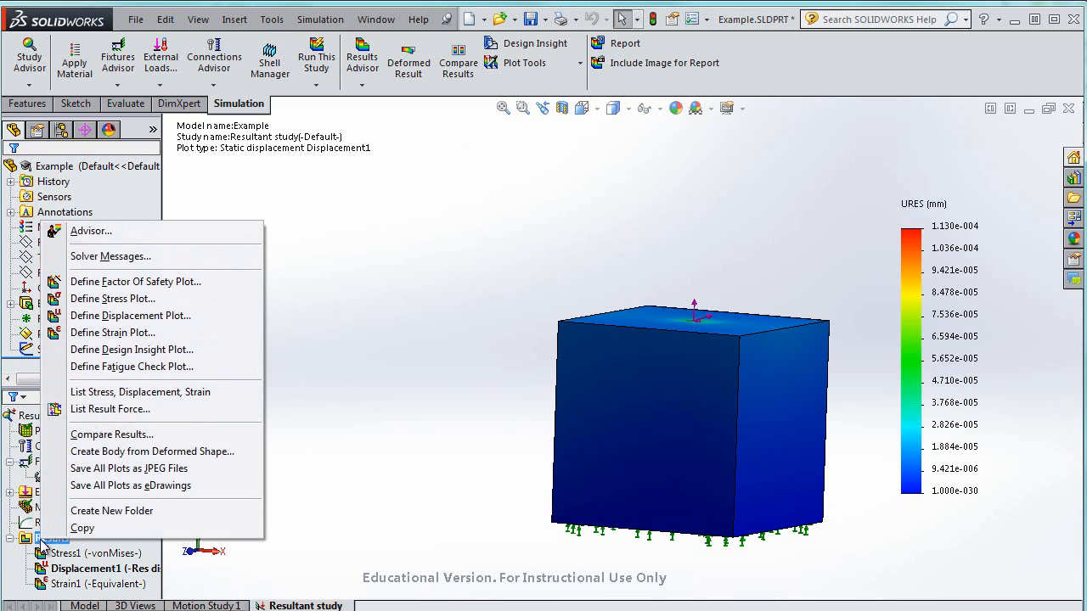
pyautogui.click(127, 410)
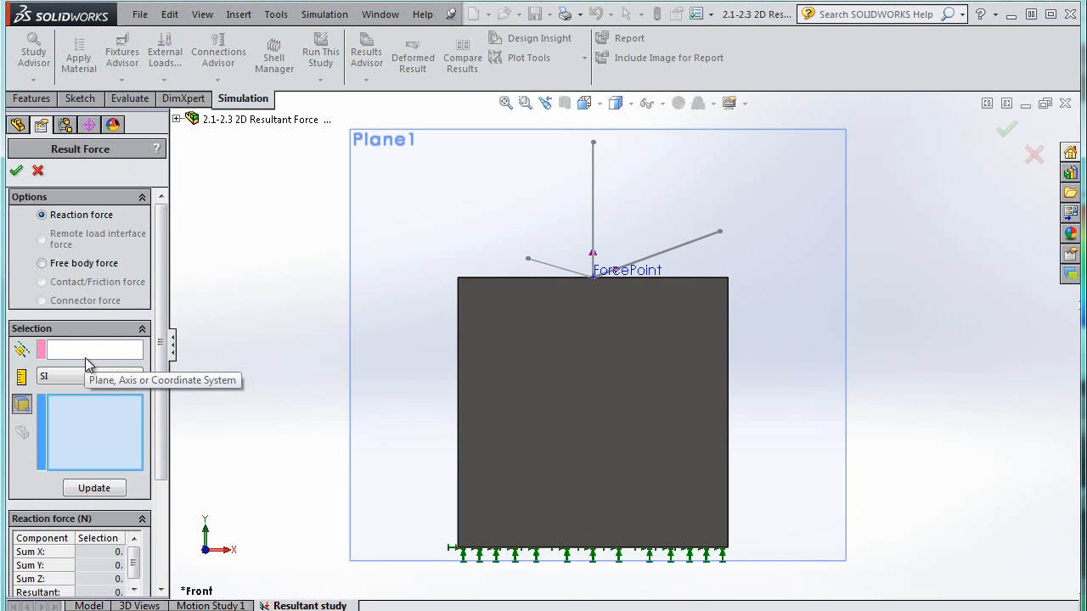
pyautogui.click(75, 264)
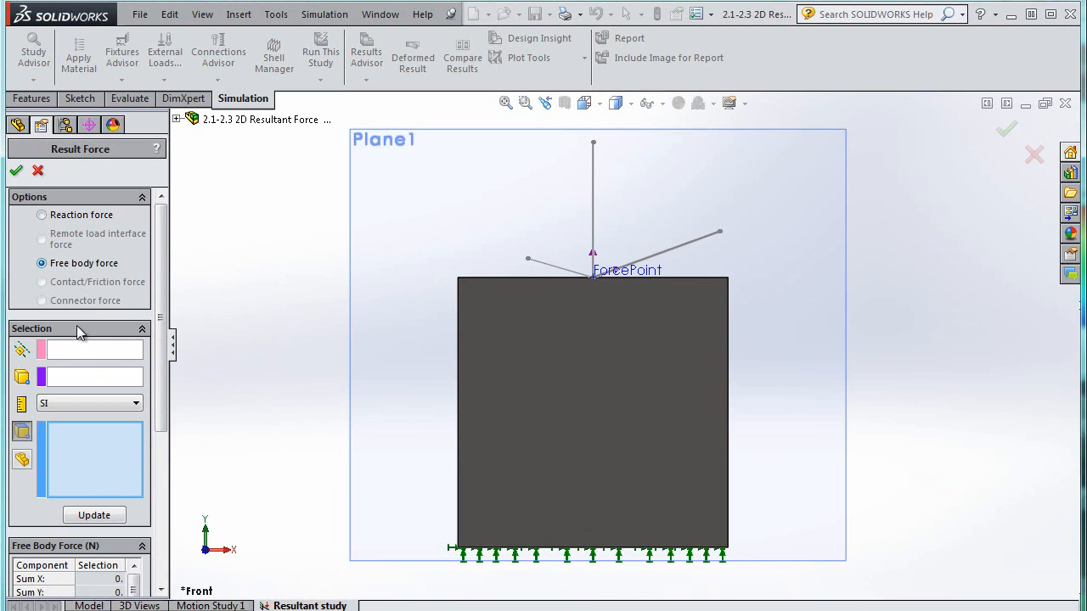
pyautogui.click(38, 173)
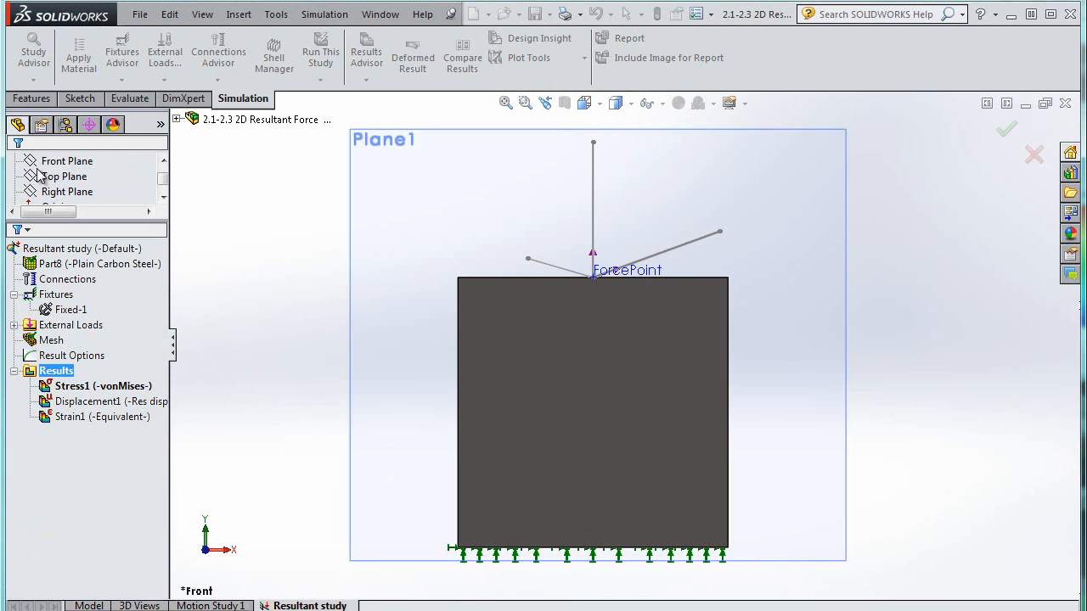
# Open the static study's properties to check the Compute free body forces option, then close without changes
pyautogui.rightClick(63, 379)
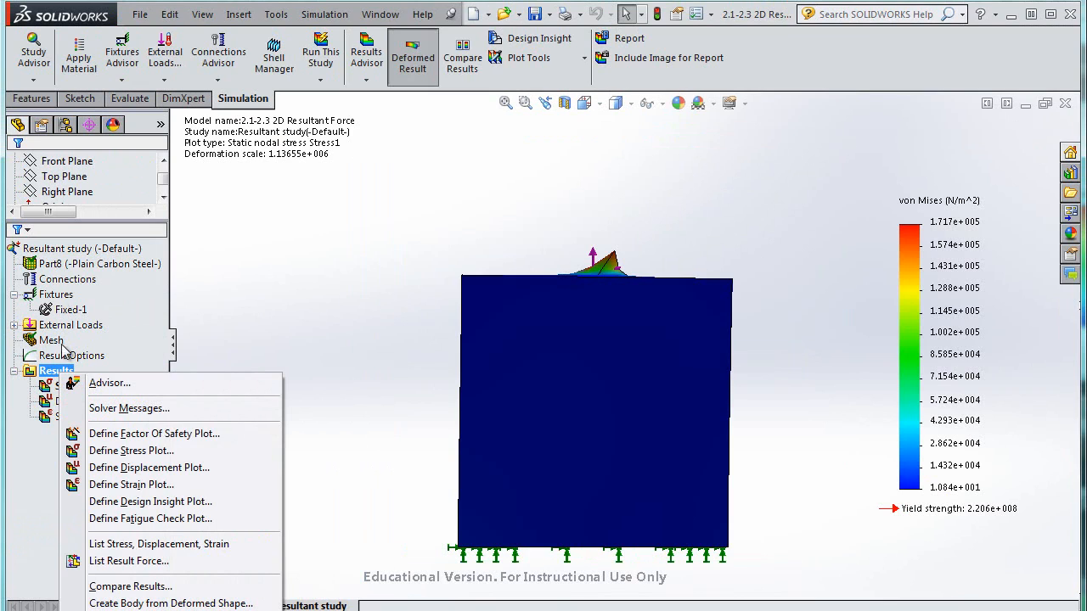
pyautogui.rightClick(76, 250)
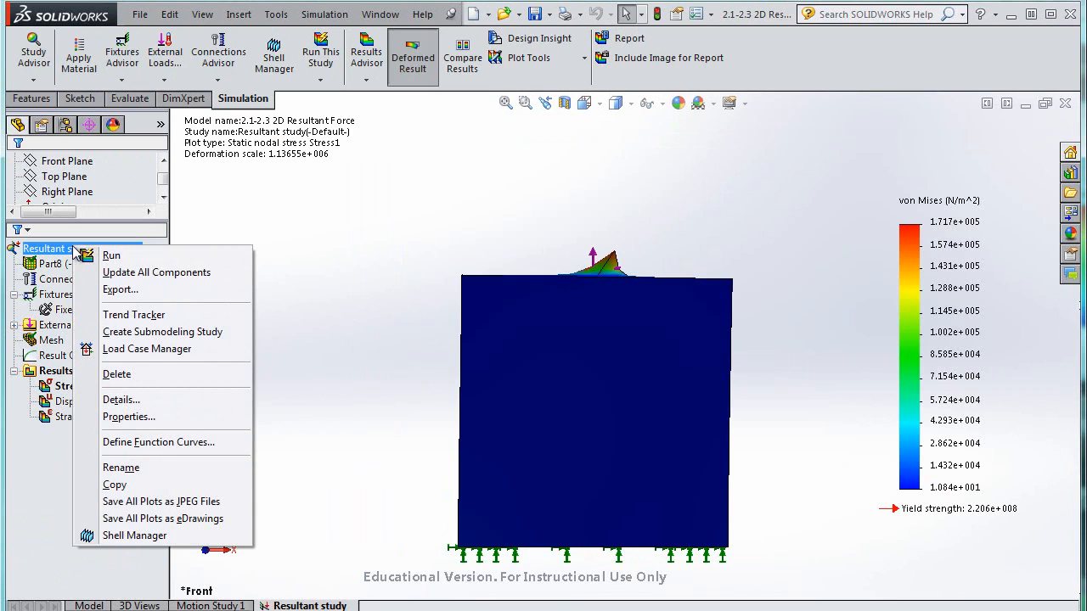
pyautogui.click(129, 416)
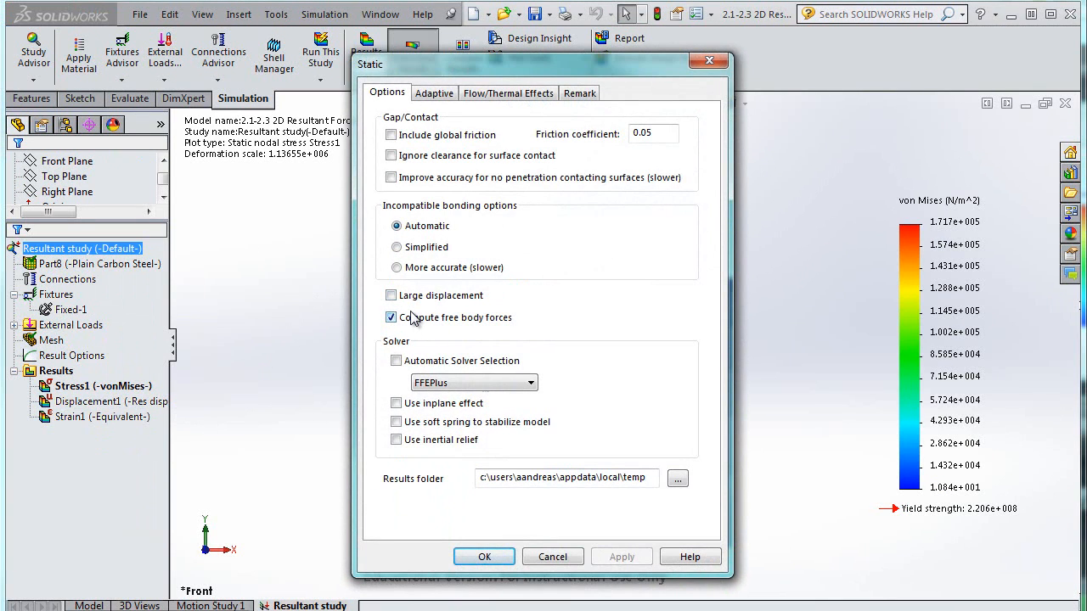
pyautogui.click(553, 557)
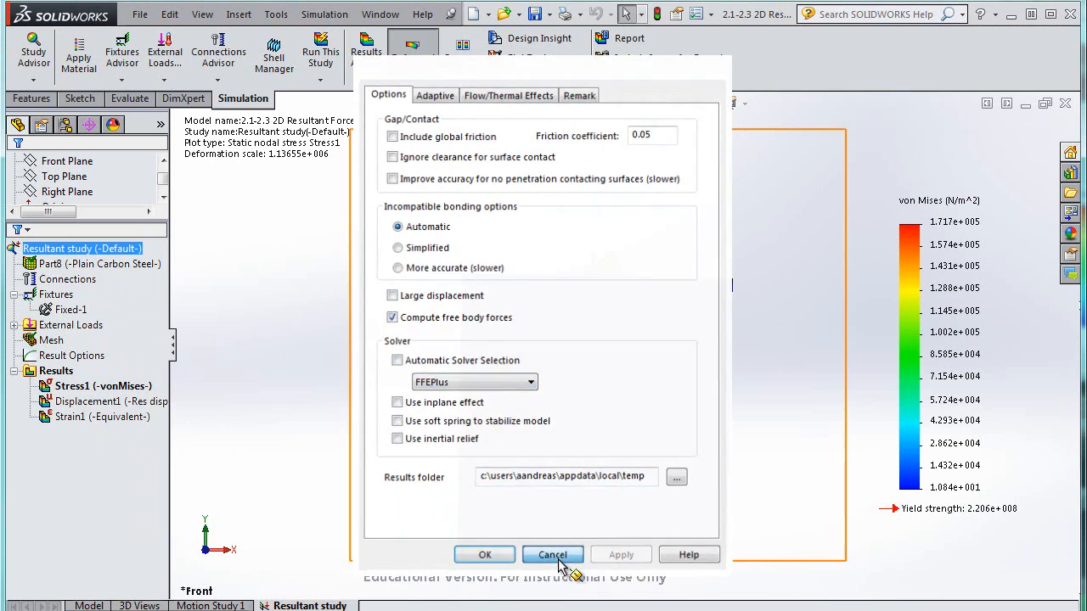
# List the result force as a free body force, using ForcePoint as the reference point
pyautogui.rightClick(52, 372)
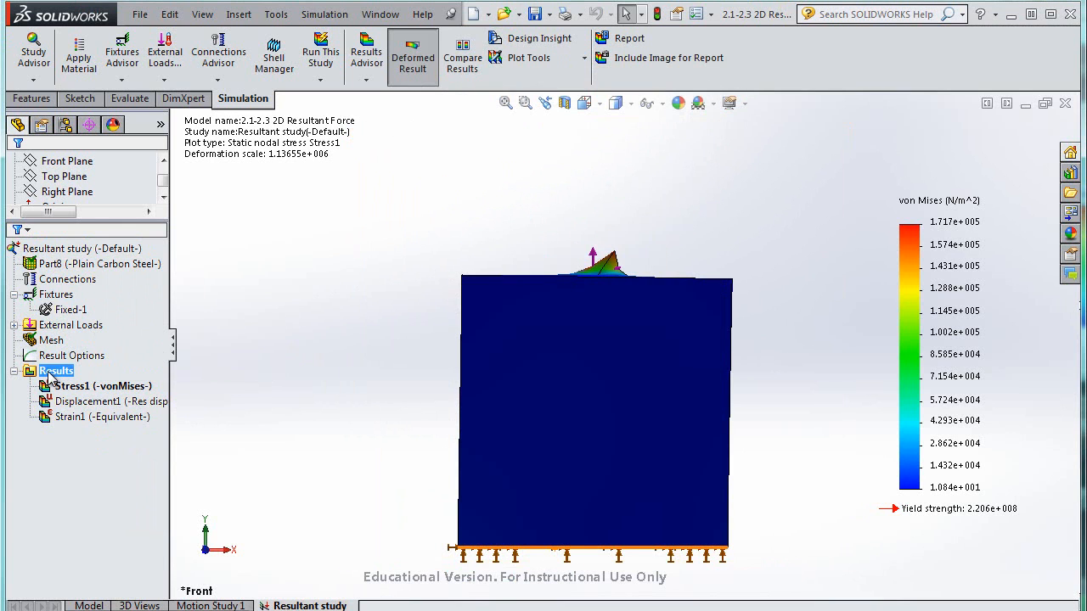
pyautogui.click(129, 561)
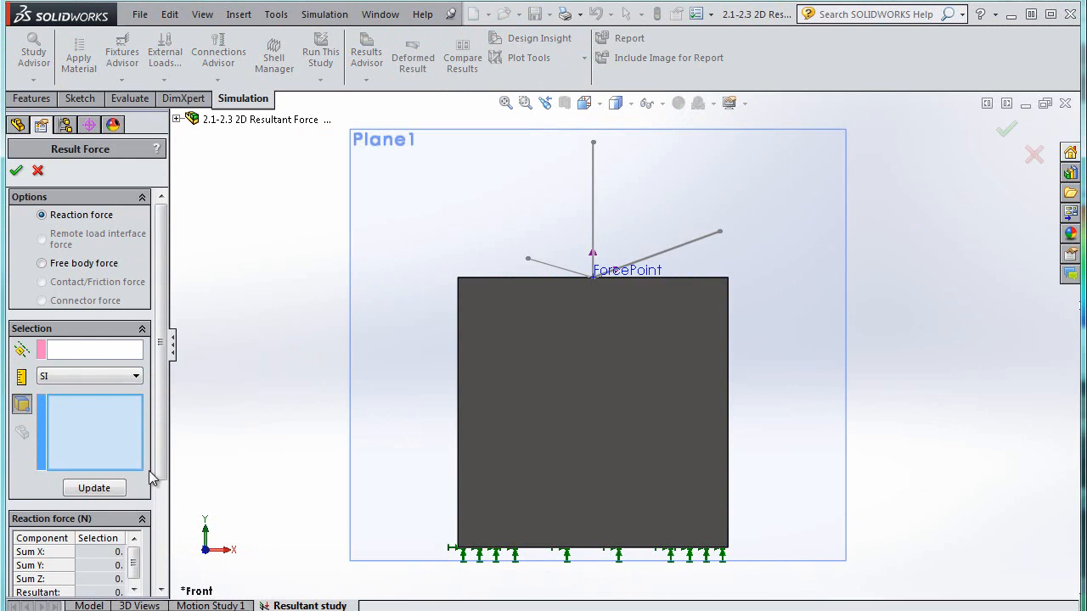
pyautogui.click(68, 263)
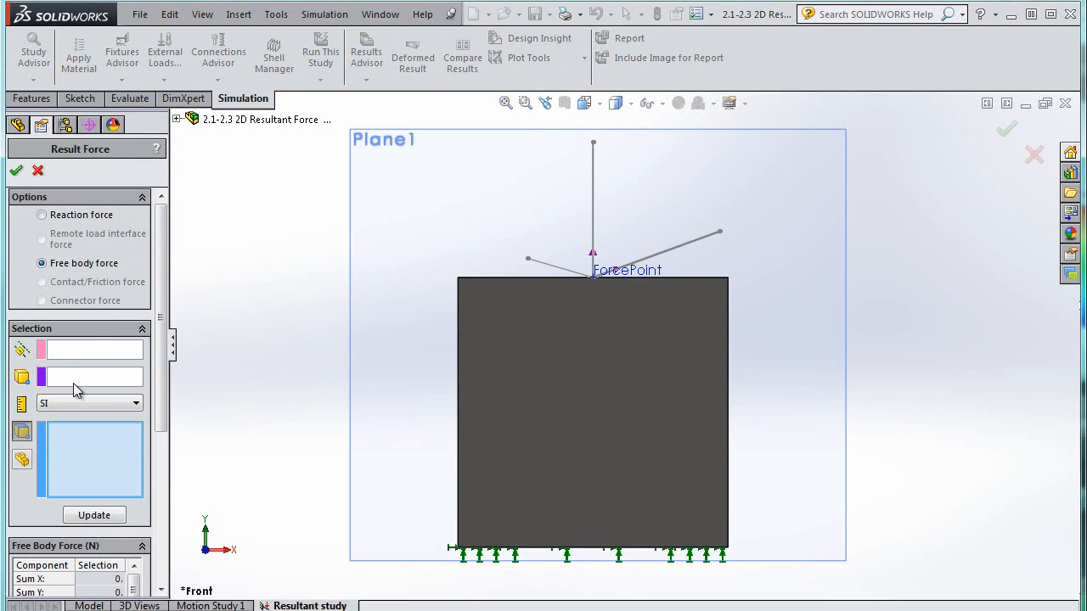
pyautogui.click(605, 276)
# Select the block's top face and update to compute the free body force acting on it
pyautogui.click(94, 515)
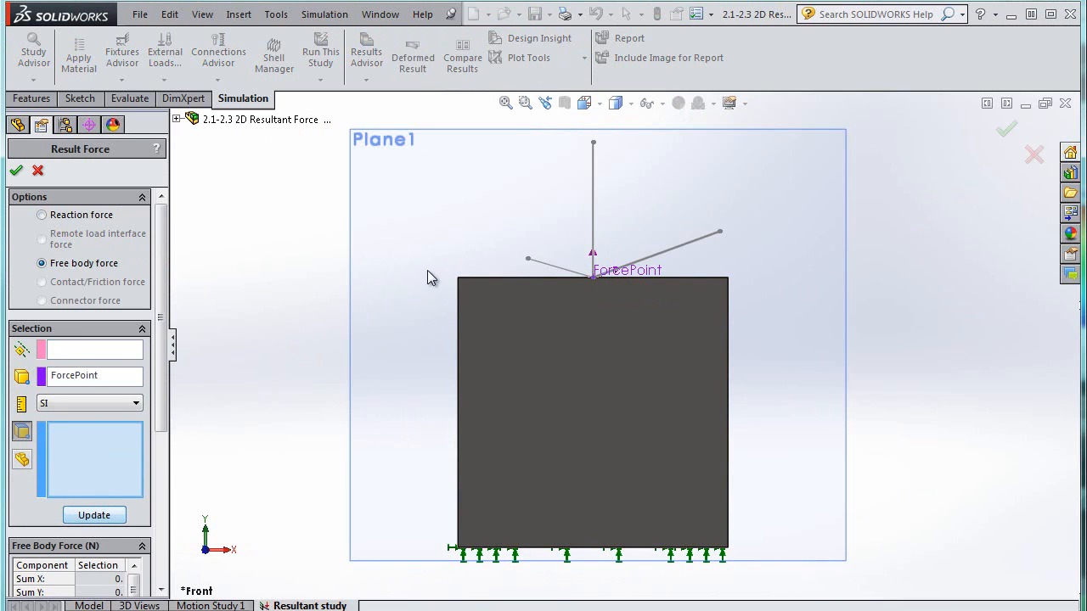
pyautogui.moveTo(429, 279); pyautogui.dragTo(413, 315, button='middle')
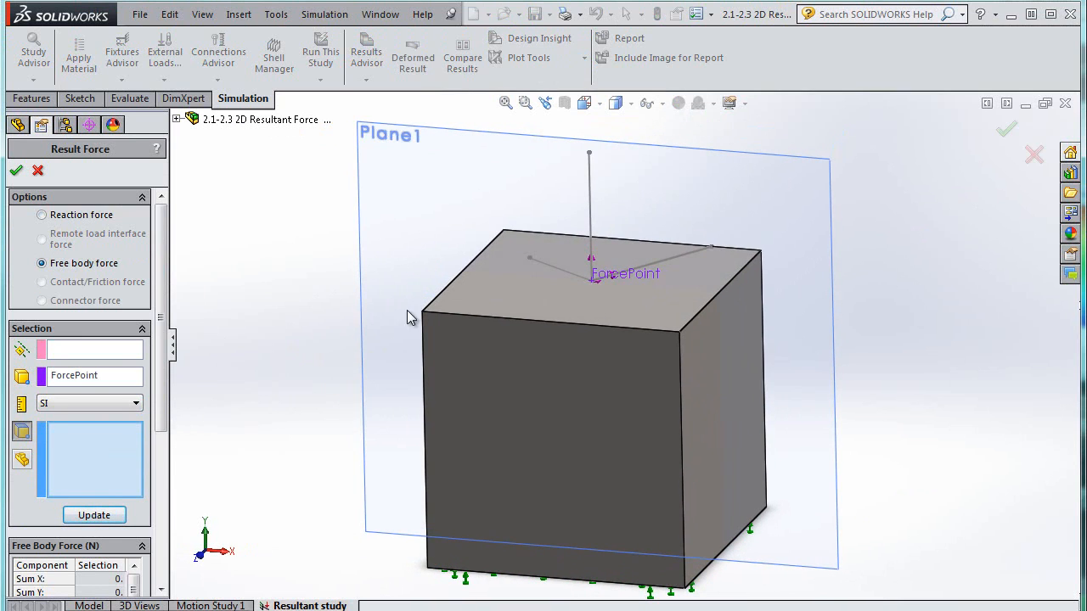
pyautogui.click(498, 295)
pyautogui.click(96, 516)
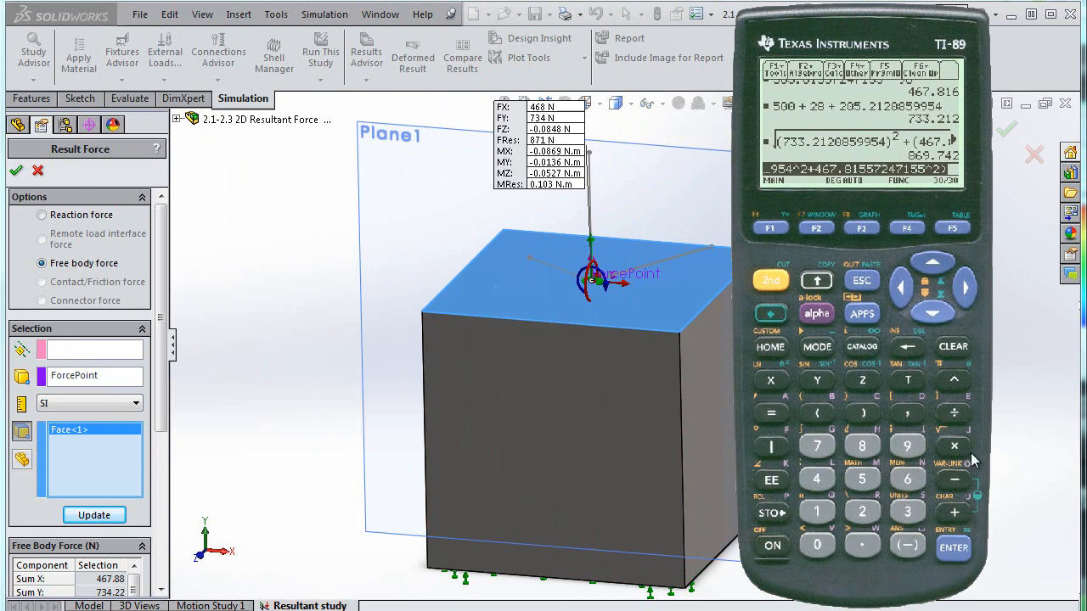
# On the TI-89 calculator, clear the entry line and start a bracketed expression with the previous resultant 869.74213011479
pyautogui.click(953, 514)
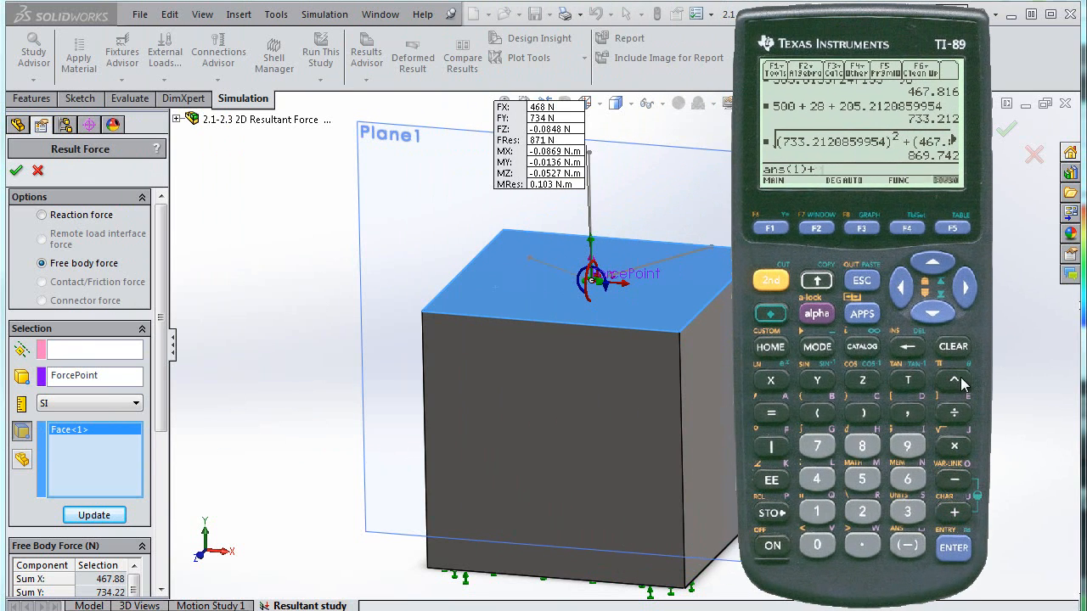
pyautogui.click(961, 346)
pyautogui.click(829, 407)
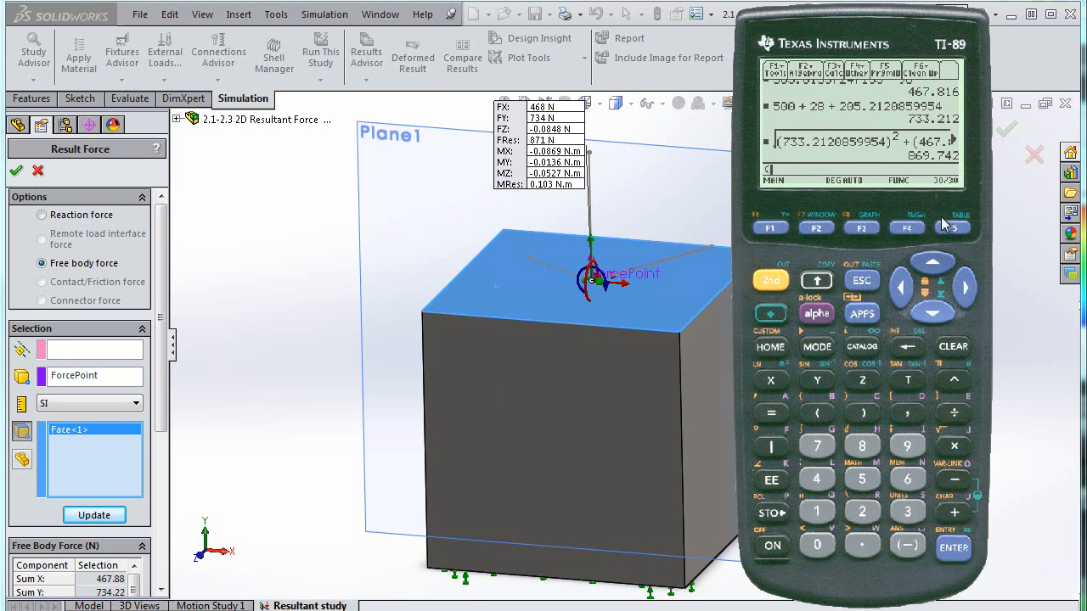
pyautogui.click(933, 263)
pyautogui.click(953, 548)
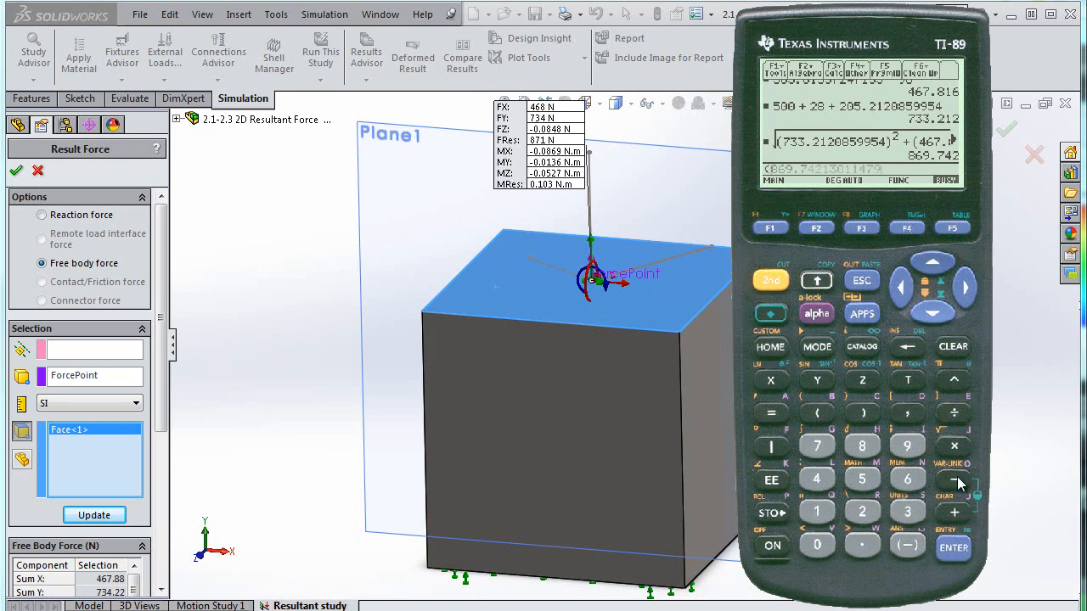
# Complete and evaluate (869.74213011479-871)/869.74213011479 to get the relative error against the simulated 871 N
pyautogui.click(955, 480)
pyautogui.click(862, 446)
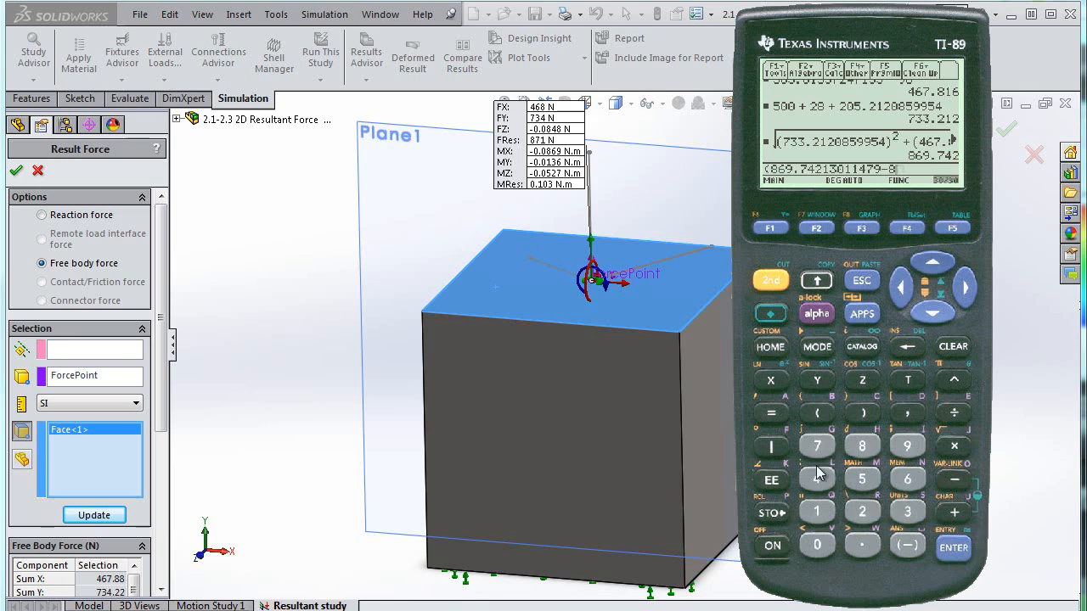
pyautogui.click(817, 446)
pyautogui.click(817, 512)
pyautogui.click(862, 413)
pyautogui.click(955, 412)
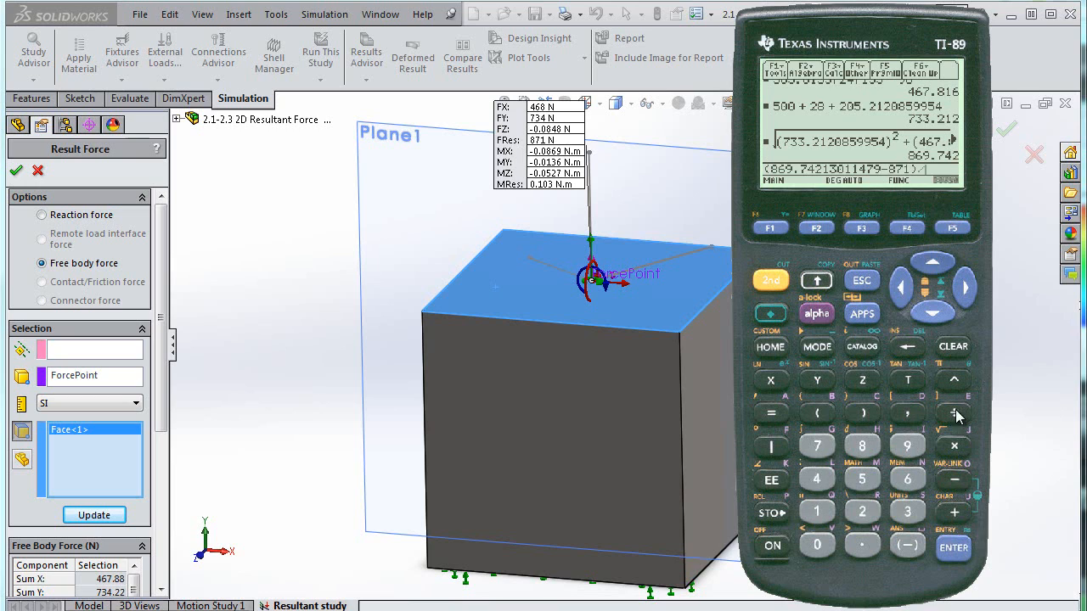
pyautogui.click(939, 265)
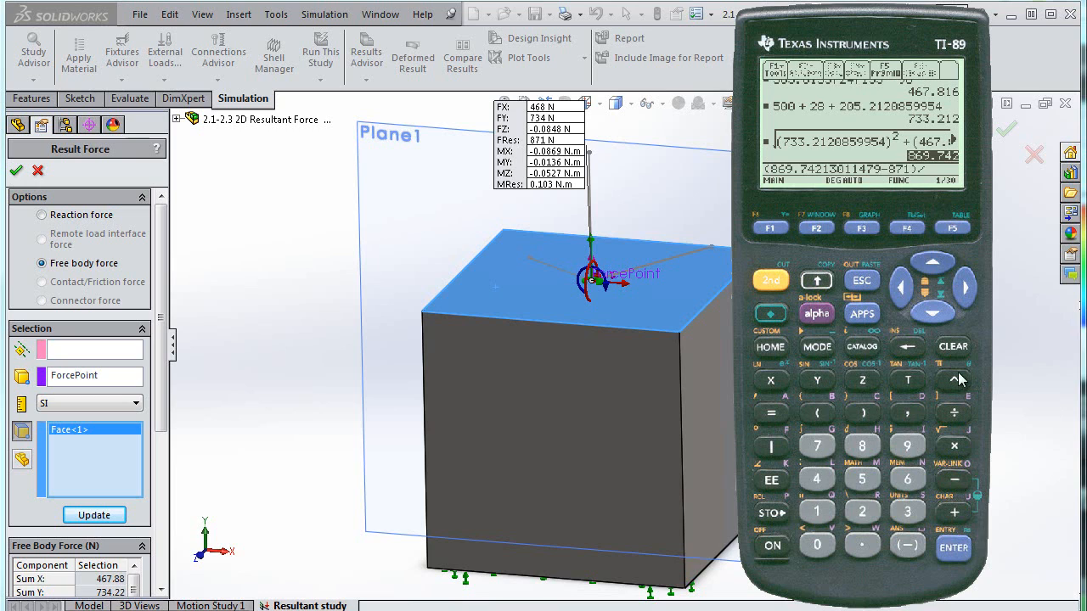
pyautogui.click(955, 549)
pyautogui.click(958, 551)
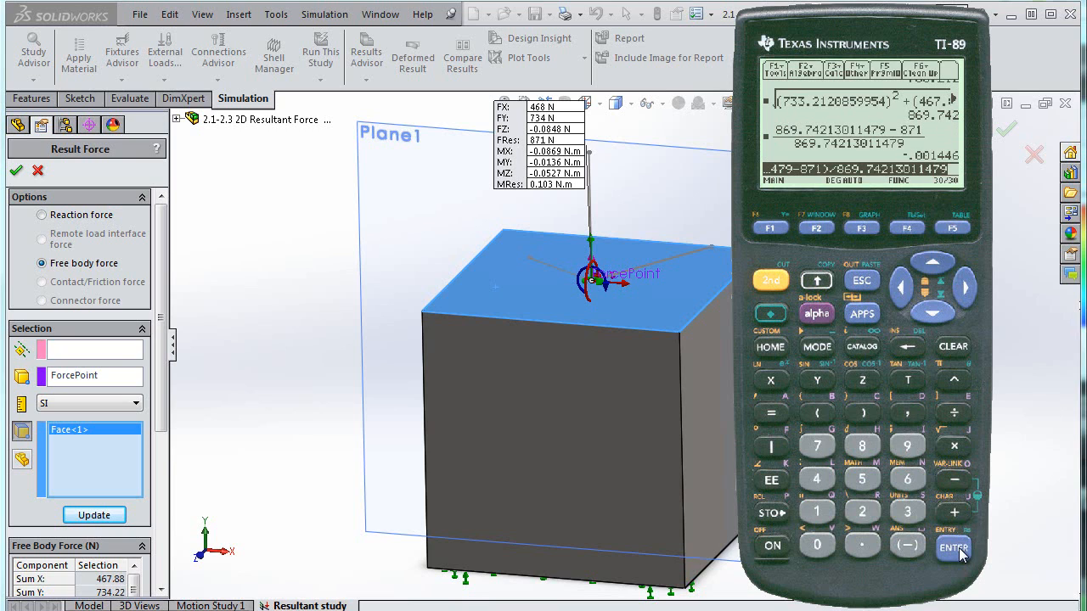
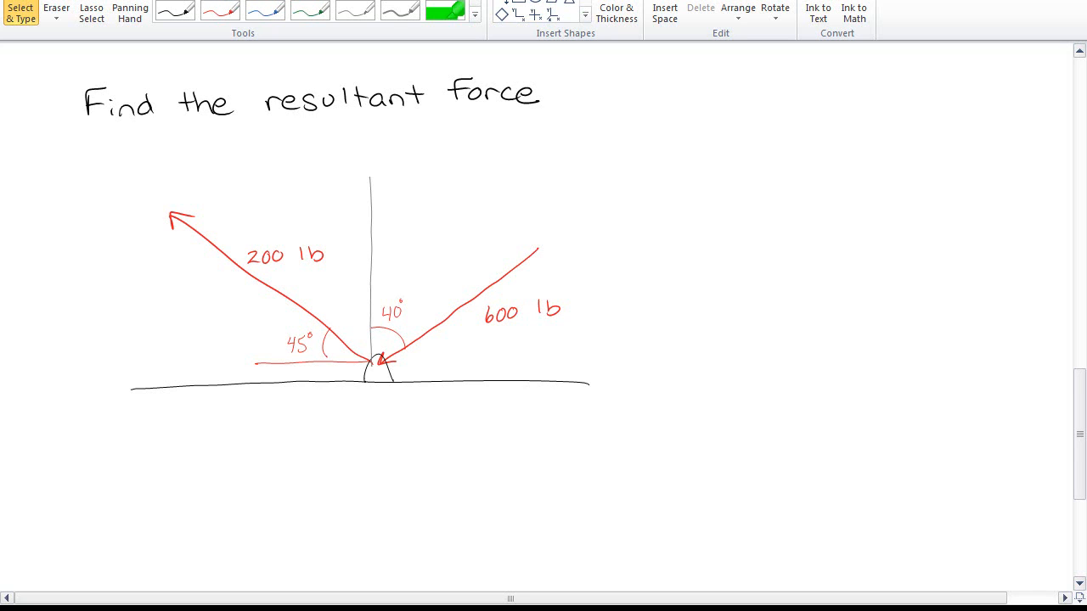
# Label the 200 lb force F1 and the 600 lb force F2 on the diagram
pyautogui.click(175, 10)
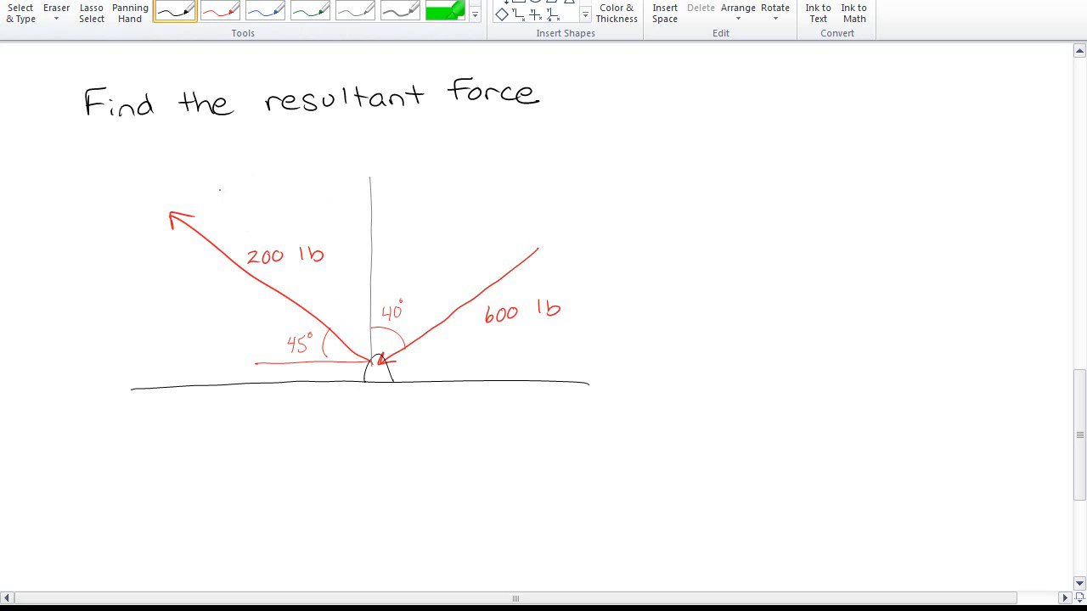
pyautogui.moveTo(190, 177); pyautogui.dragTo(200, 170)
pyautogui.click(270, 15)
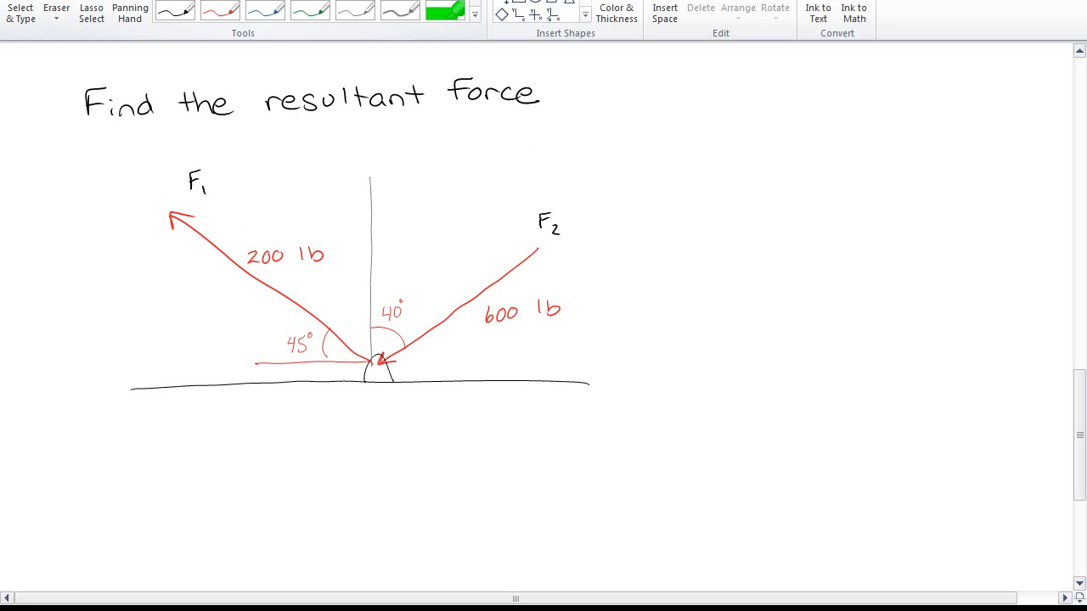
# Sketch the 200 lb force beside the diagram and resolve it into two 100√2 components
pyautogui.moveTo(774, 189); pyautogui.dragTo(657, 102)
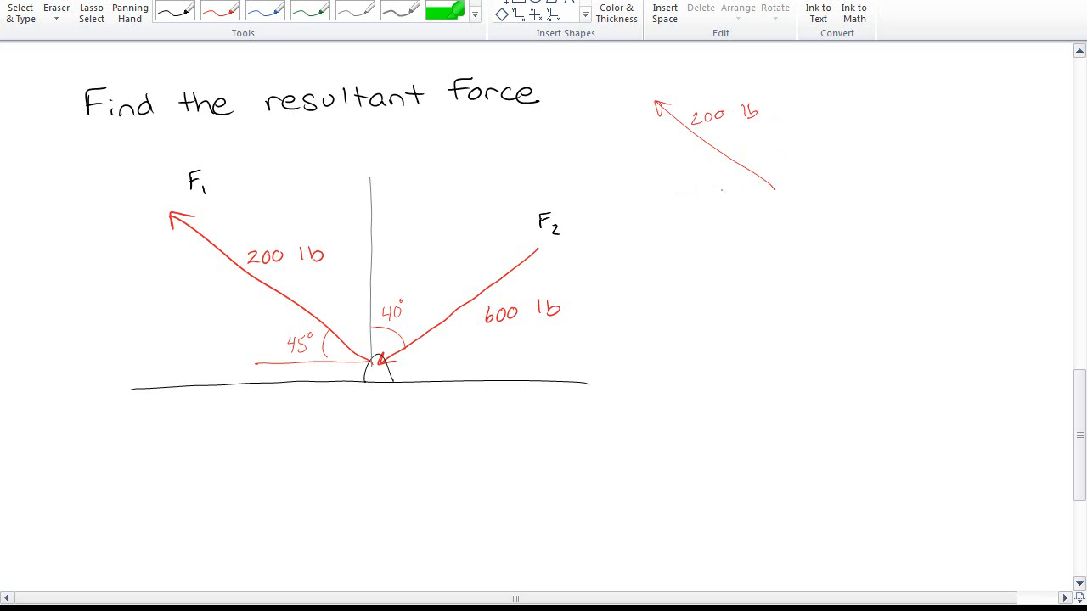
pyautogui.moveTo(655, 191); pyautogui.dragTo(772, 187)
pyautogui.click(698, 190)
pyautogui.moveTo(773, 288)
pyautogui.mouseDown()
pyautogui.moveTo(688, 286)
pyautogui.moveTo(686, 299)
pyautogui.mouseUp()
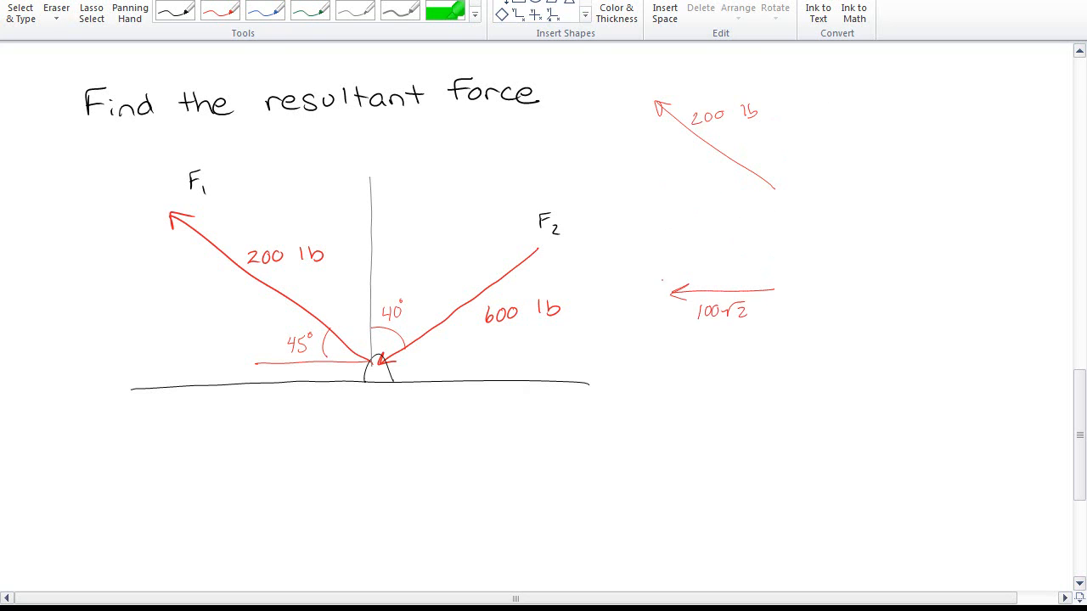
pyautogui.moveTo(663, 291); pyautogui.dragTo(670, 228)
# Sketch the 600 lb force at 40° and resolve it into 600 sin40° horizontal and 600 cos40° vertical components
pyautogui.moveTo(981, 107); pyautogui.dragTo(882, 163)
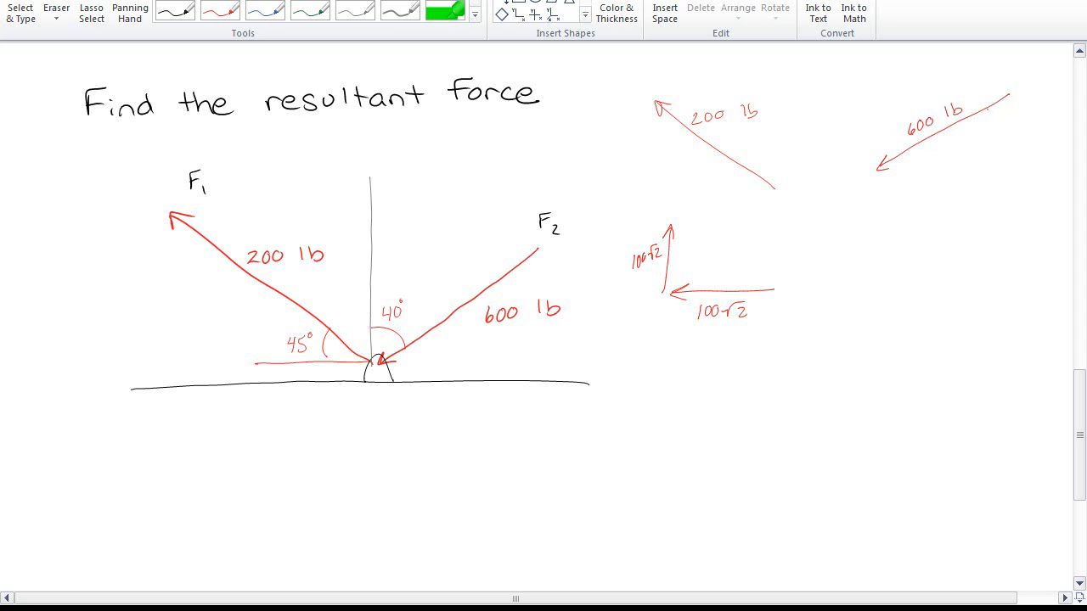
pyautogui.moveTo(1002, 98); pyautogui.dragTo(1003, 129)
pyautogui.moveTo(974, 291); pyautogui.dragTo(883, 292)
pyautogui.moveTo(901, 282); pyautogui.dragTo(900, 300)
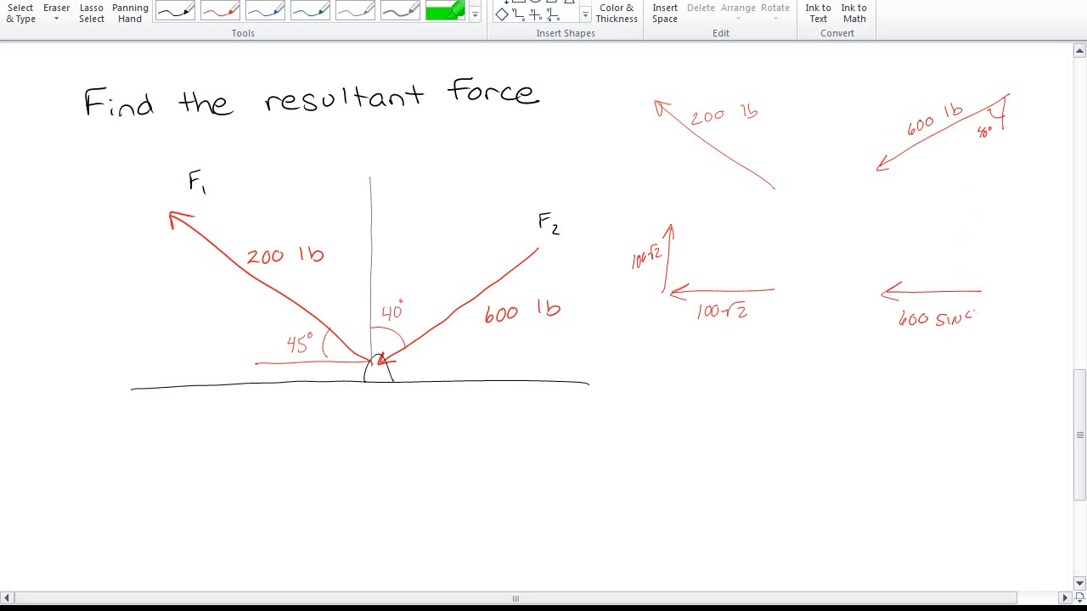
pyautogui.moveTo(972, 228); pyautogui.dragTo(973, 273)
pyautogui.moveTo(967, 257); pyautogui.dragTo(973, 275)
pyautogui.press('Escape')
# On the TI-89 calculator, evaluate 100√(2)
pyautogui.moveTo(1037, 70)
pyautogui.mouseDown()
pyautogui.moveTo(402, 25)
pyautogui.moveTo(355, 1)
pyautogui.mouseUp()
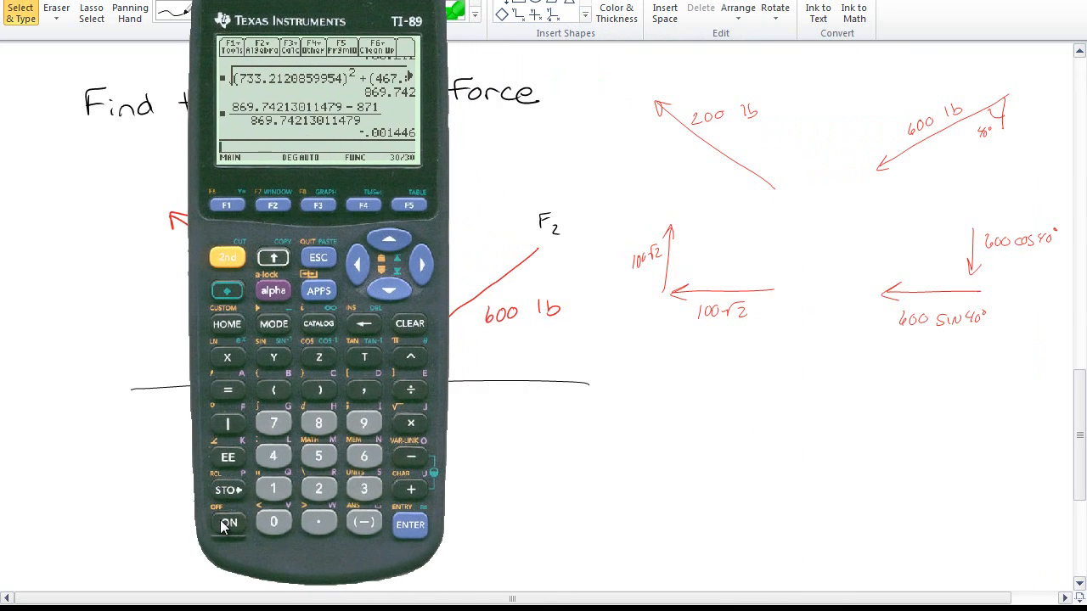
pyautogui.click(273, 489)
pyautogui.click(273, 522)
pyautogui.click(273, 522)
pyautogui.click(411, 423)
pyautogui.click(228, 258)
pyautogui.click(411, 423)
pyautogui.click(319, 489)
pyautogui.click(321, 393)
pyautogui.click(411, 525)
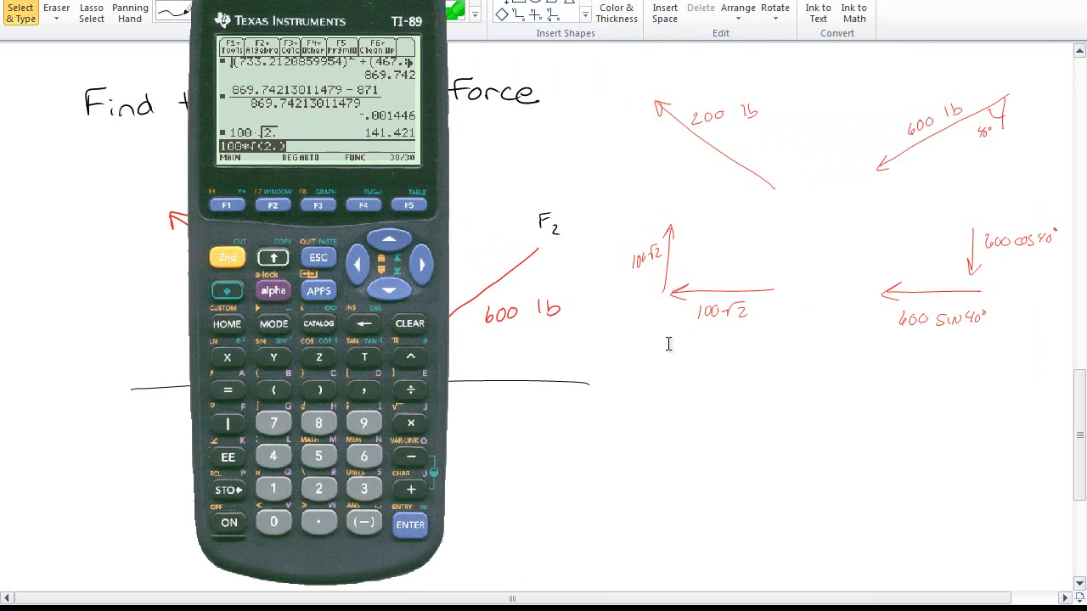
# Write F1 = −141i + 141j below the diagram and begin the F2 vector label
pyautogui.click(629, 423)
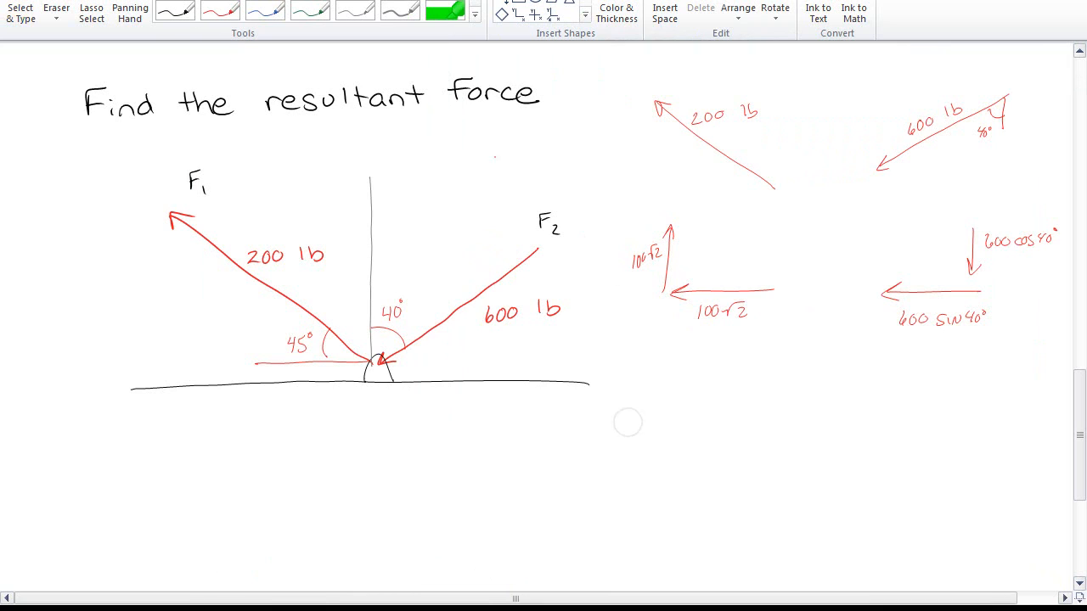
pyautogui.moveTo(104, 450); pyautogui.dragTo(105, 477)
pyautogui.moveTo(105, 450)
pyautogui.mouseDown()
pyautogui.moveTo(125, 445)
pyautogui.moveTo(119, 461)
pyautogui.mouseUp()
pyautogui.moveTo(129, 469); pyautogui.dragTo(129, 474)
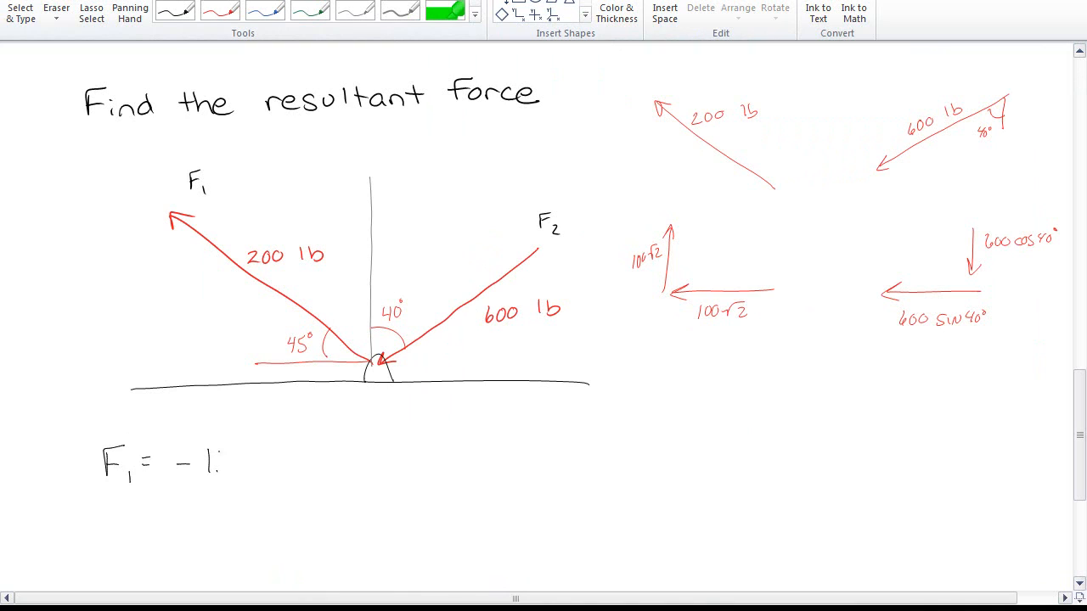
pyautogui.moveTo(232, 465)
pyautogui.mouseDown()
pyautogui.moveTo(226, 474)
pyautogui.moveTo(231, 460)
pyautogui.mouseUp()
pyautogui.moveTo(227, 446); pyautogui.dragTo(228, 470)
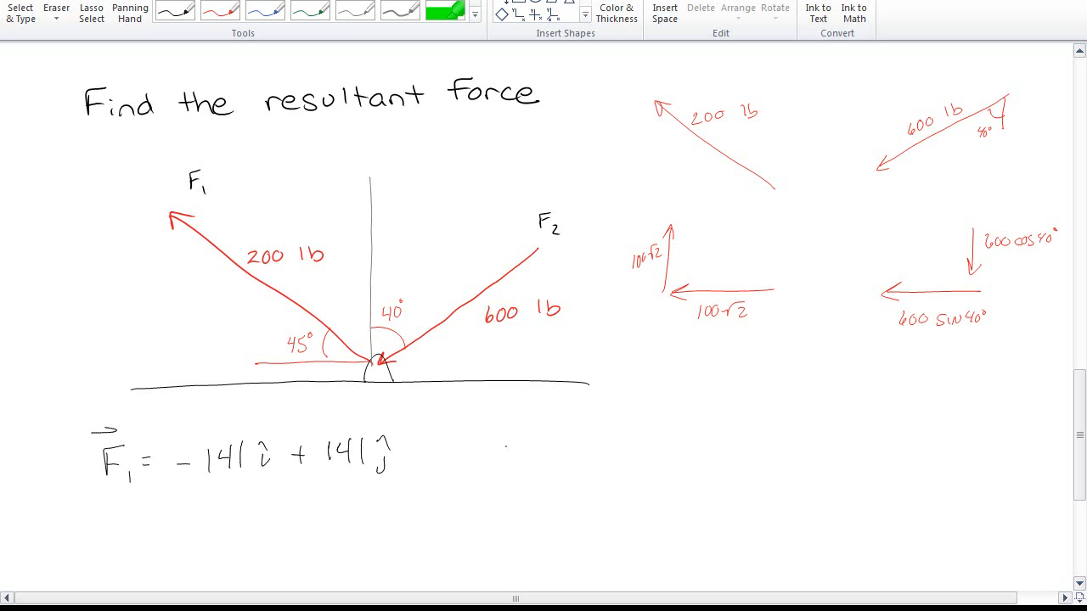
pyautogui.moveTo(511, 434); pyautogui.dragTo(513, 457)
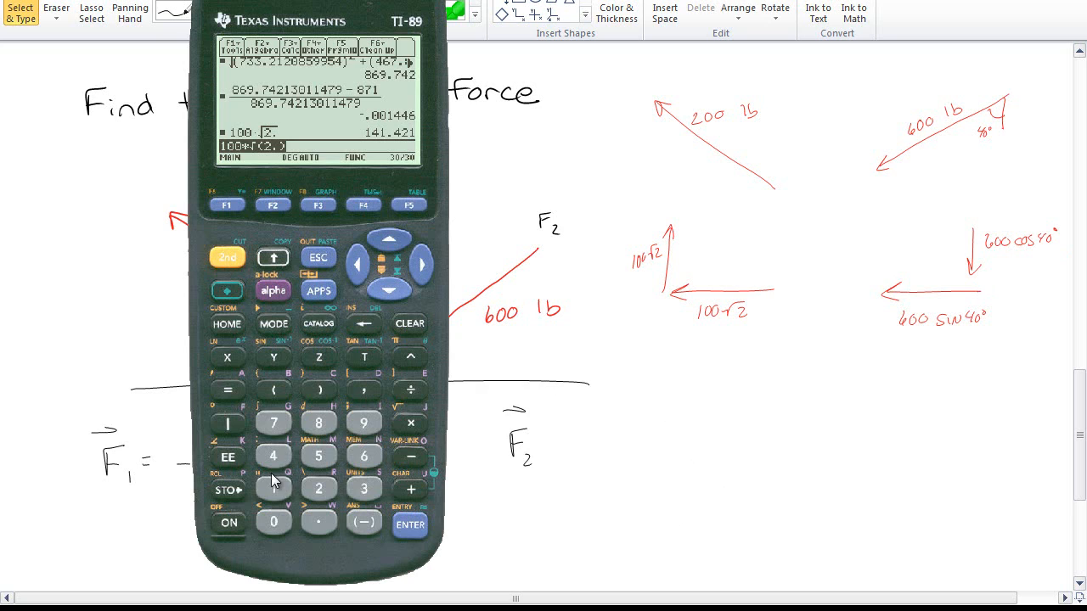
# Evaluate 600cos(40.) on the calculator
pyautogui.click(363, 456)
pyautogui.click(273, 523)
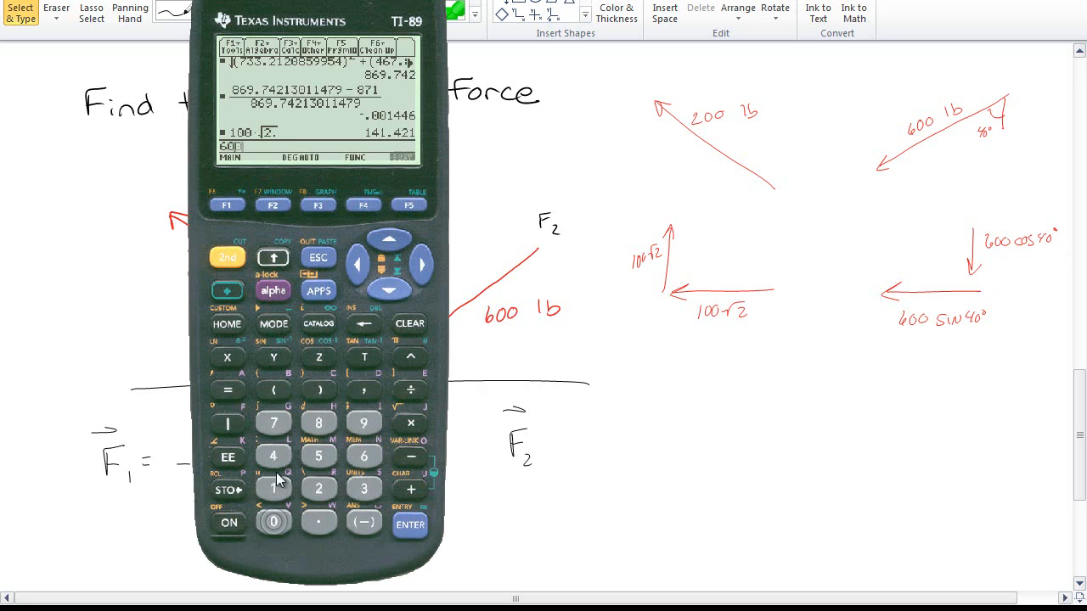
pyautogui.click(273, 522)
pyautogui.click(226, 258)
pyautogui.click(319, 357)
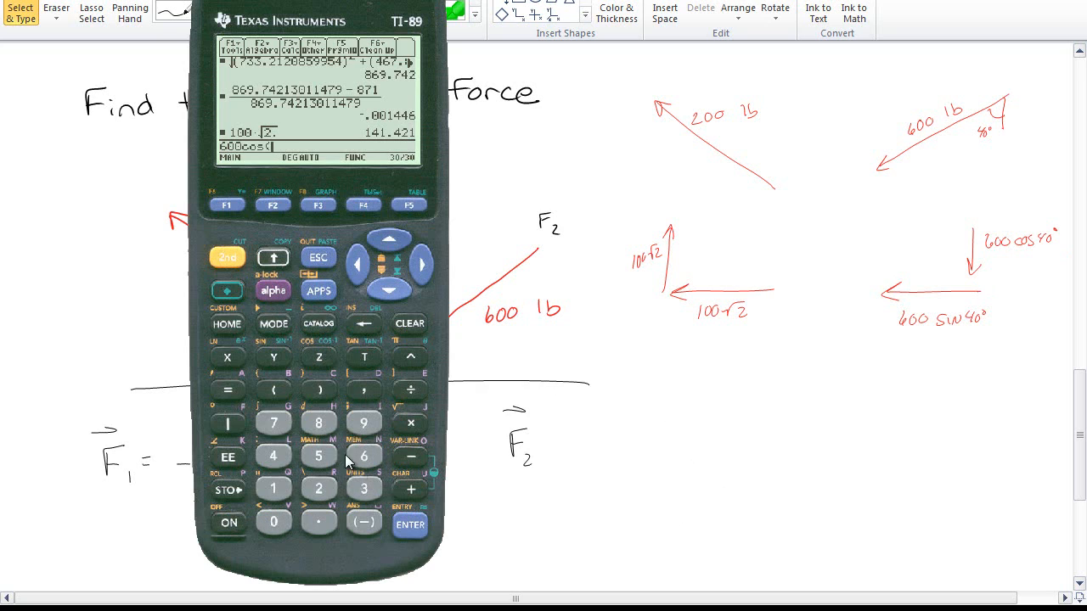
pyautogui.click(272, 456)
pyautogui.click(273, 522)
pyautogui.click(320, 523)
pyautogui.click(319, 390)
pyautogui.click(410, 524)
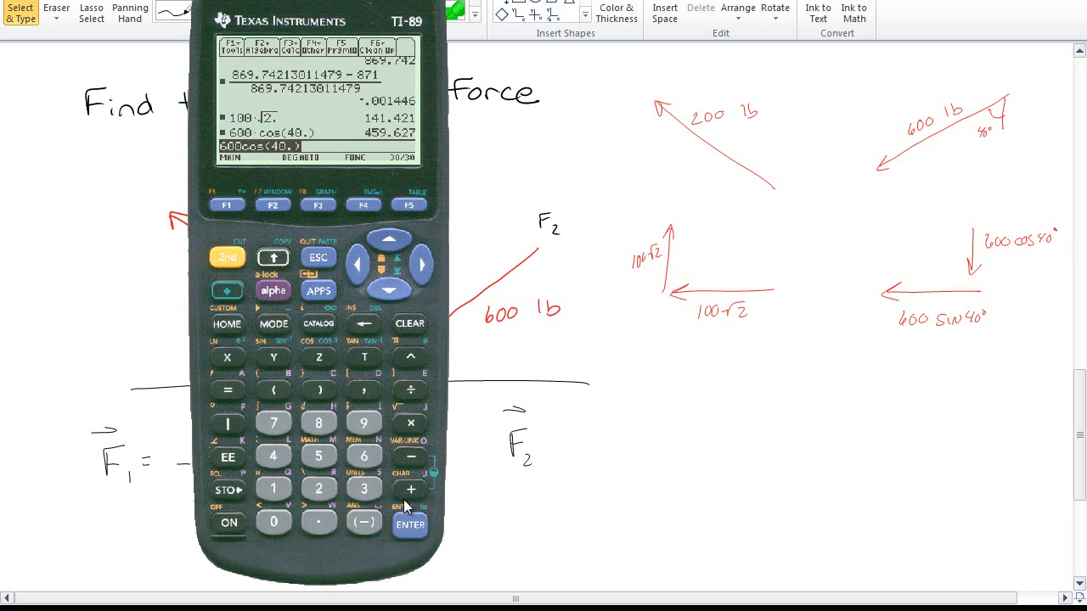
# Edit the previous entry into 600sin(40.) and evaluate it
pyautogui.click(417, 271)
pyautogui.click(352, 269)
pyautogui.click(352, 269)
pyautogui.click(352, 269)
pyautogui.click(352, 269)
pyautogui.click(364, 324)
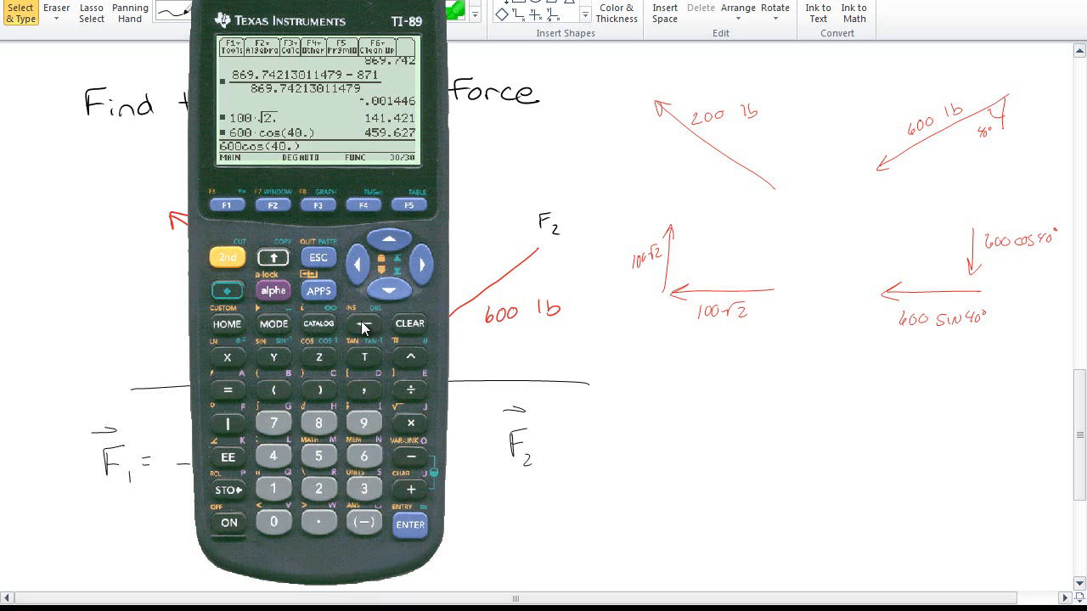
pyautogui.click(363, 324)
pyautogui.click(363, 323)
pyautogui.click(278, 354)
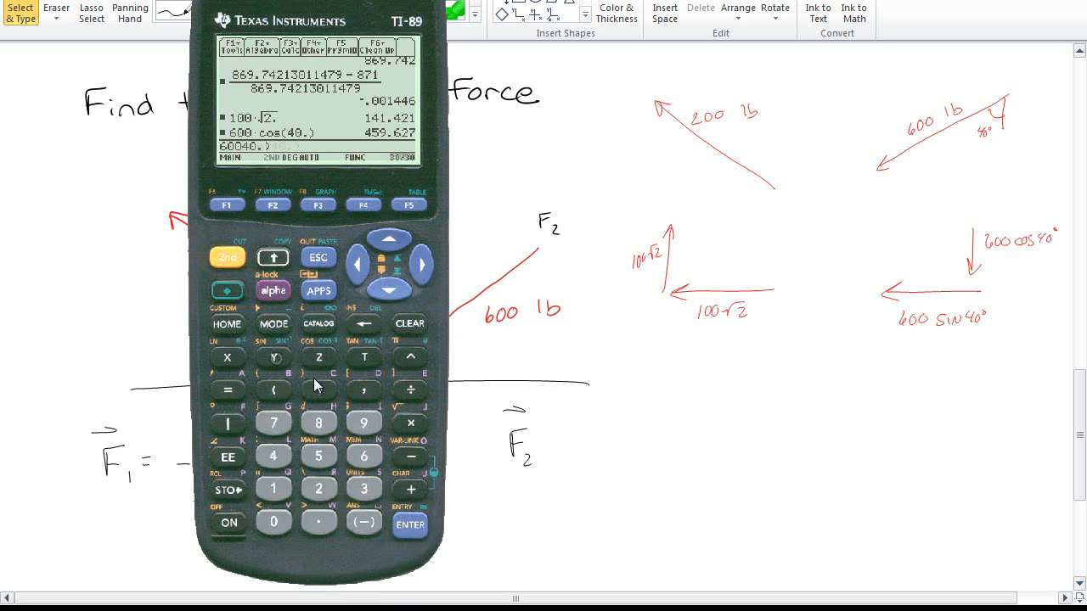
pyautogui.click(413, 529)
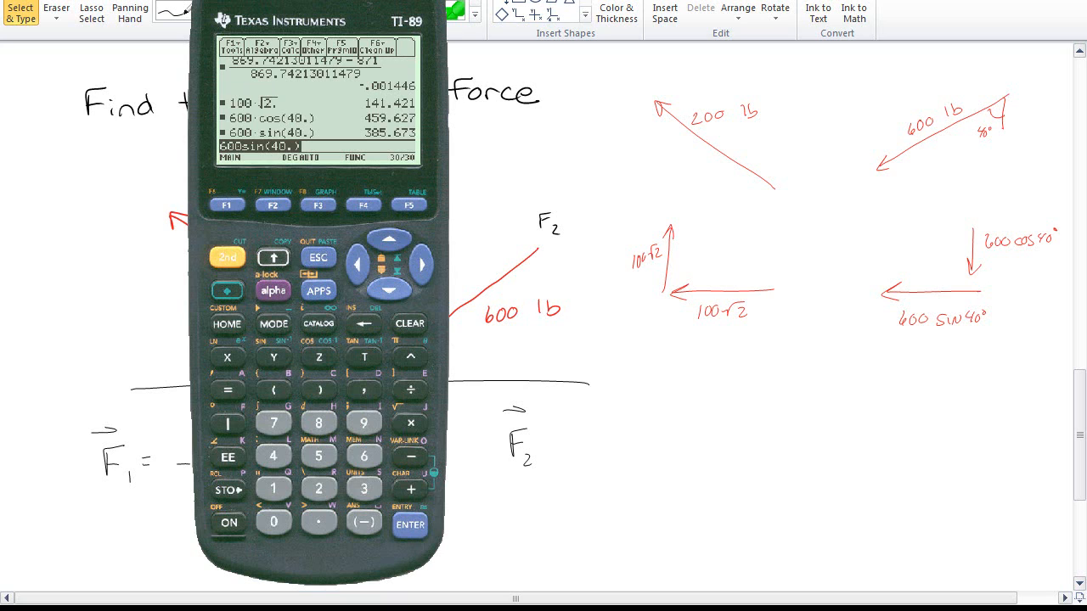
# Write F2 = −386i − 460j beside the F1 vector
pyautogui.moveTo(546, 432)
pyautogui.mouseDown()
pyautogui.moveTo(632, 435)
pyautogui.moveTo(671, 450)
pyautogui.mouseUp()
pyautogui.moveTo(658, 436); pyautogui.dragTo(674, 433)
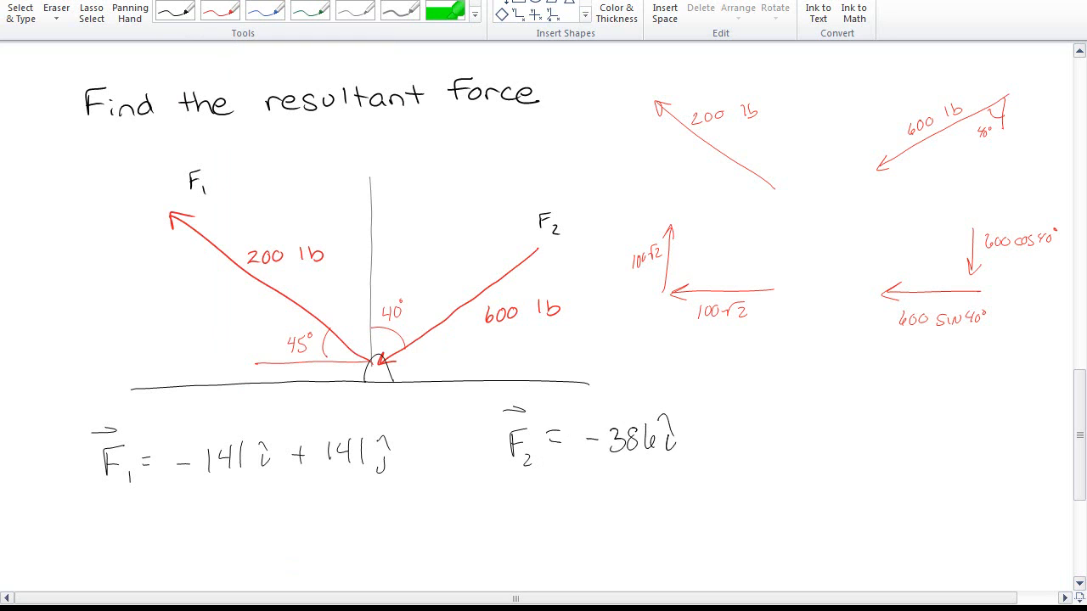
pyautogui.press('Escape')
pyautogui.hotkey('alt', 'Tab')
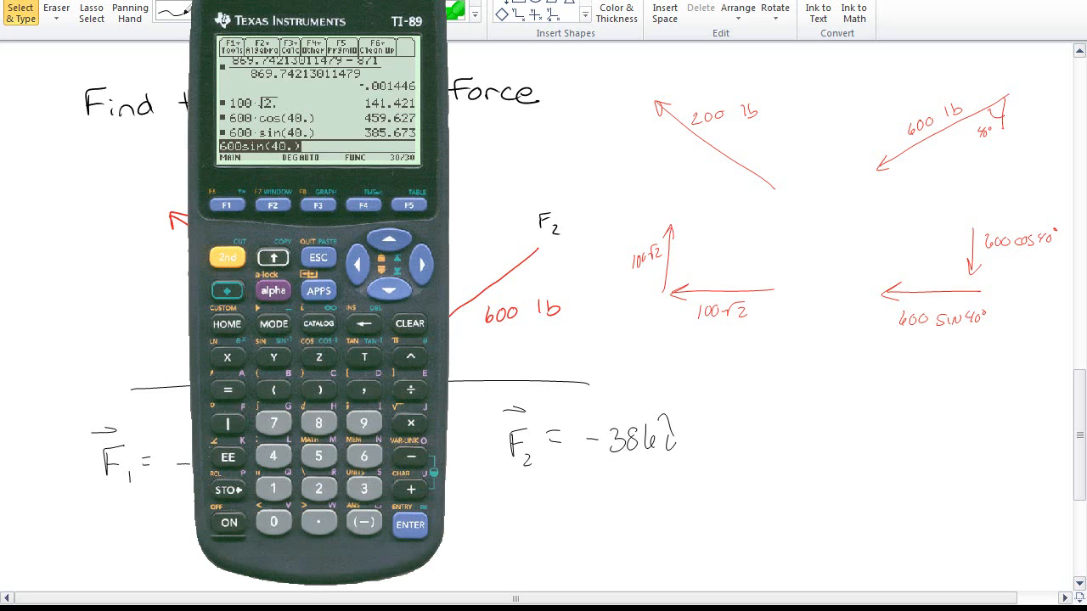
pyautogui.hotkey('alt', 'Tab')
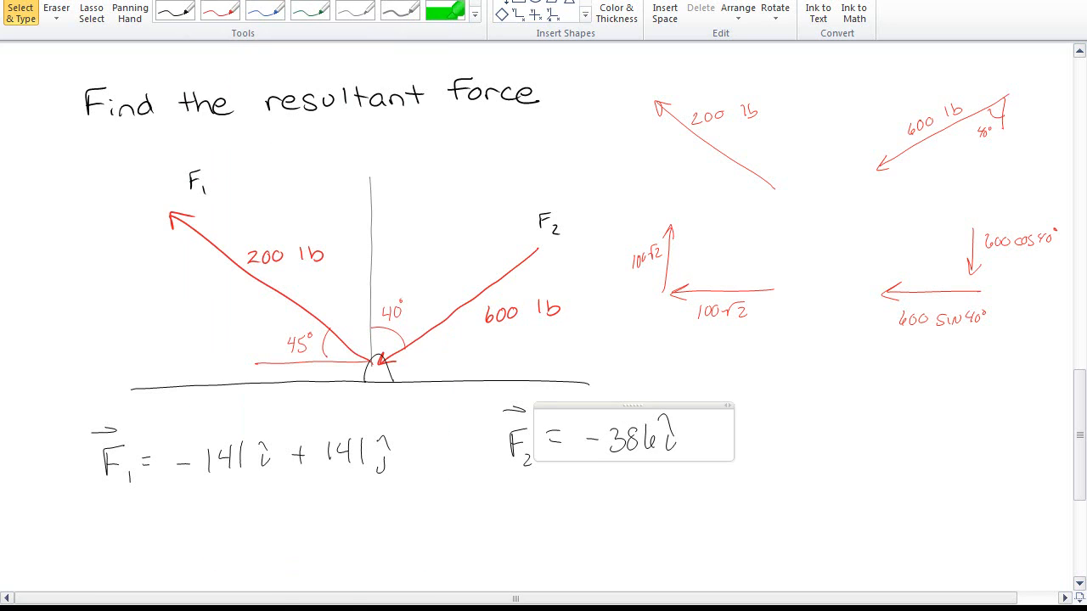
pyautogui.moveTo(695, 441)
pyautogui.mouseDown()
pyautogui.moveTo(745, 435)
pyautogui.moveTo(776, 454)
pyautogui.mouseUp()
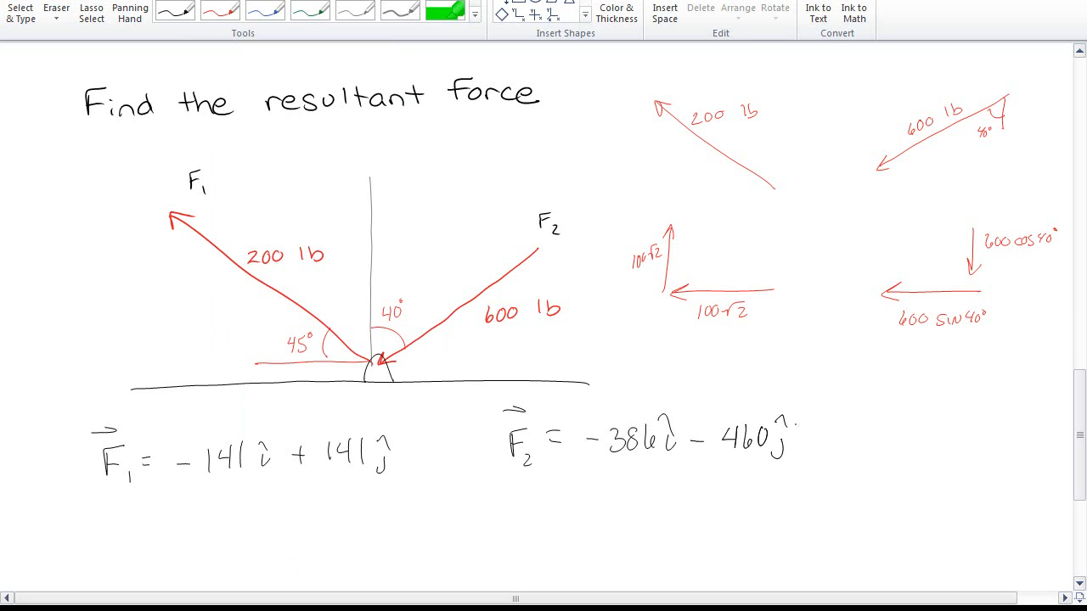
pyautogui.hotkey('alt', 'Tab')
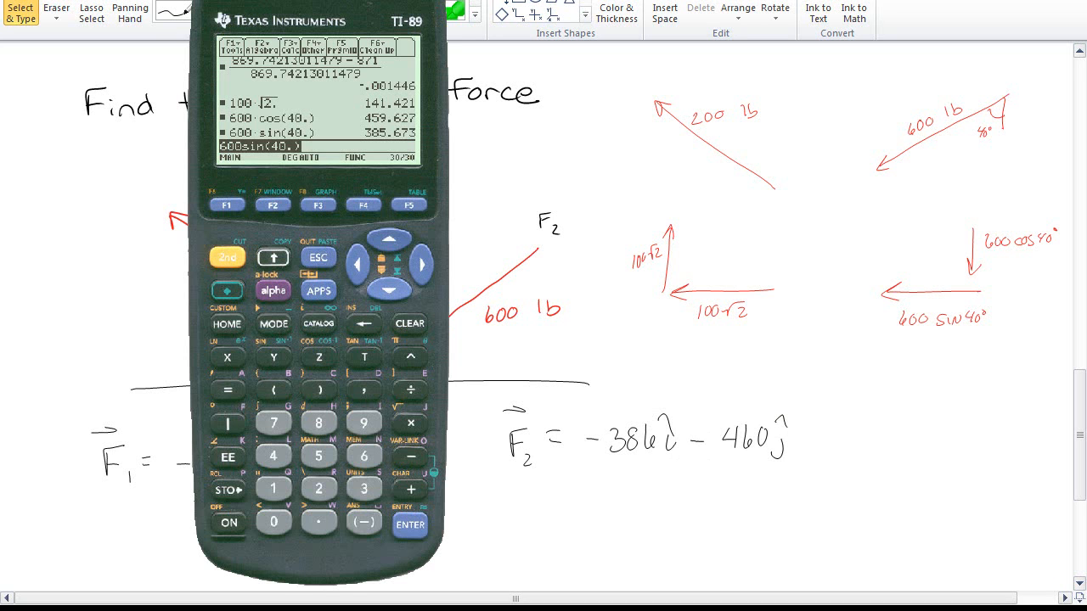
# Compute −141.42135623731 − 385.67256581192 on the calculator by recalling the earlier results
pyautogui.moveTo(340, 5)
pyautogui.mouseDown()
pyautogui.moveTo(907, 17)
pyautogui.moveTo(964, 3)
pyautogui.mouseUp()
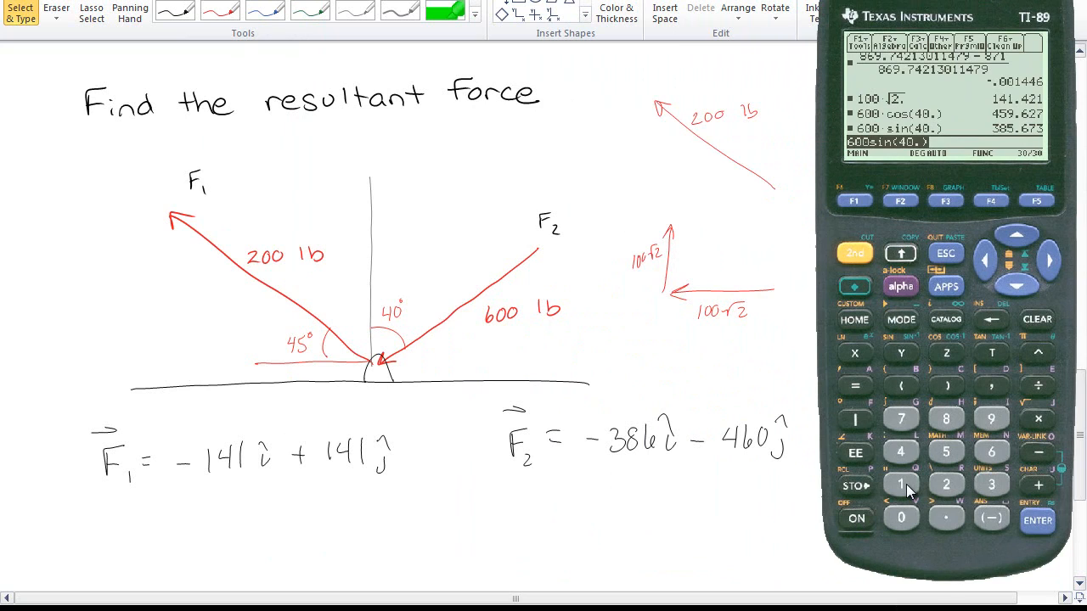
pyautogui.click(1034, 246)
pyautogui.click(1034, 246)
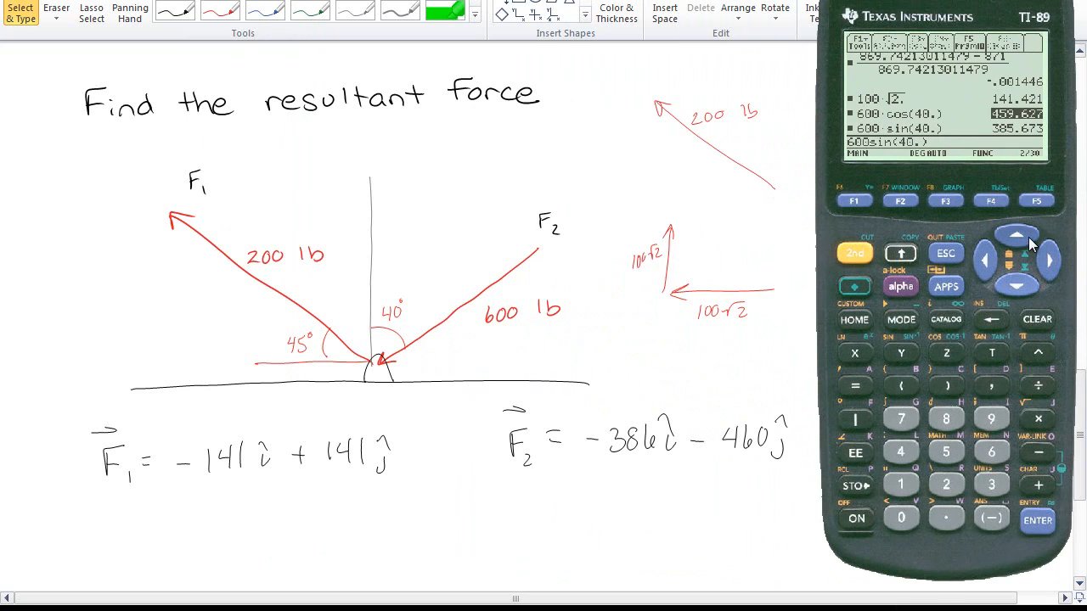
pyautogui.click(1034, 246)
pyautogui.click(1017, 245)
pyautogui.click(1036, 521)
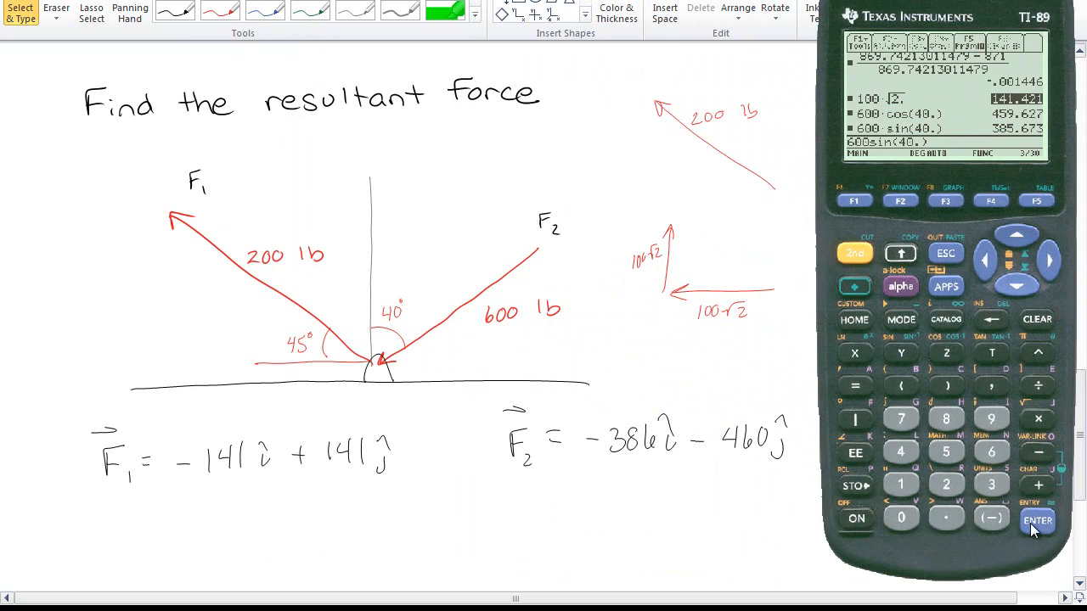
pyautogui.click(855, 253)
pyautogui.click(985, 260)
pyautogui.click(991, 518)
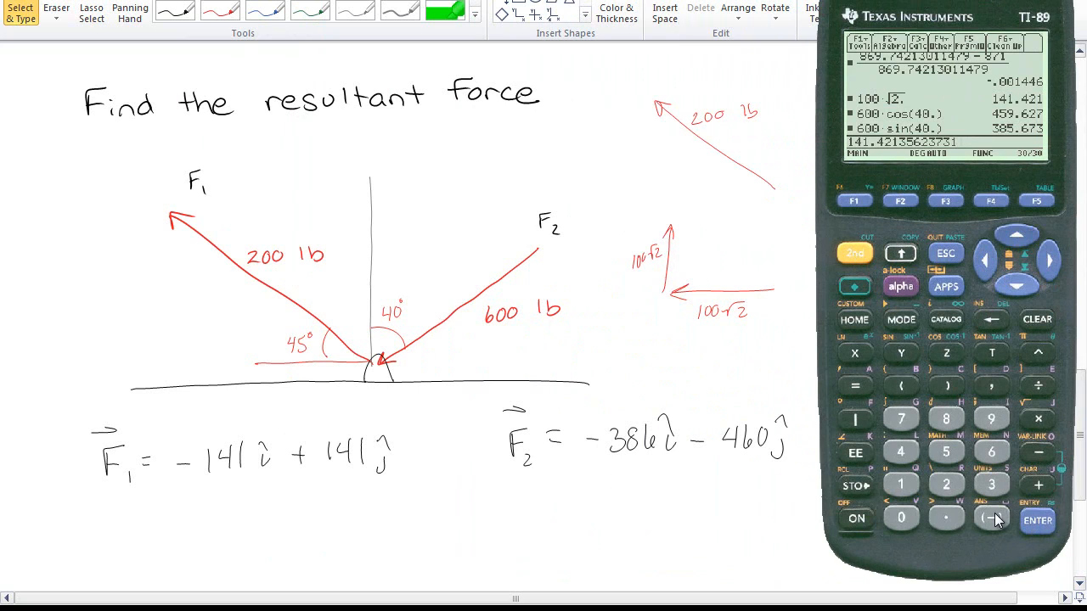
pyautogui.click(853, 255)
pyautogui.click(1050, 258)
pyautogui.click(1039, 453)
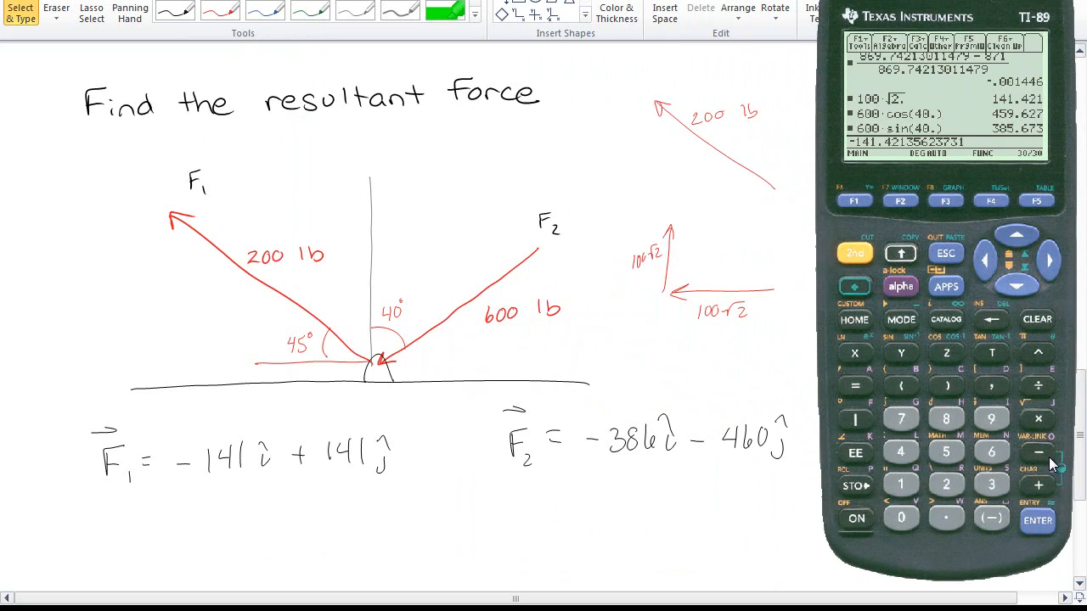
pyautogui.click(1030, 242)
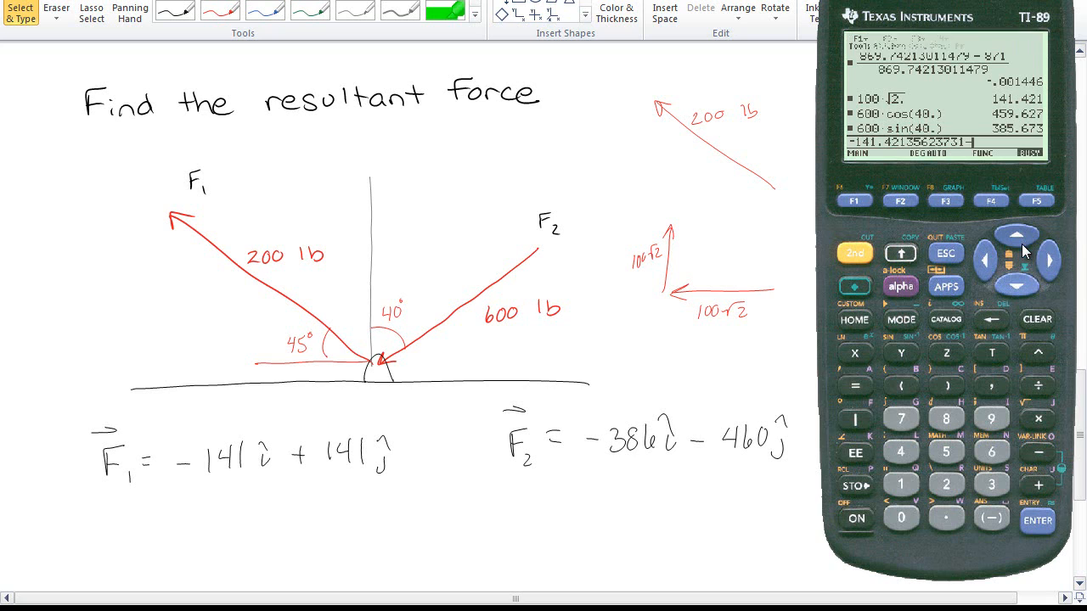
pyautogui.click(1037, 521)
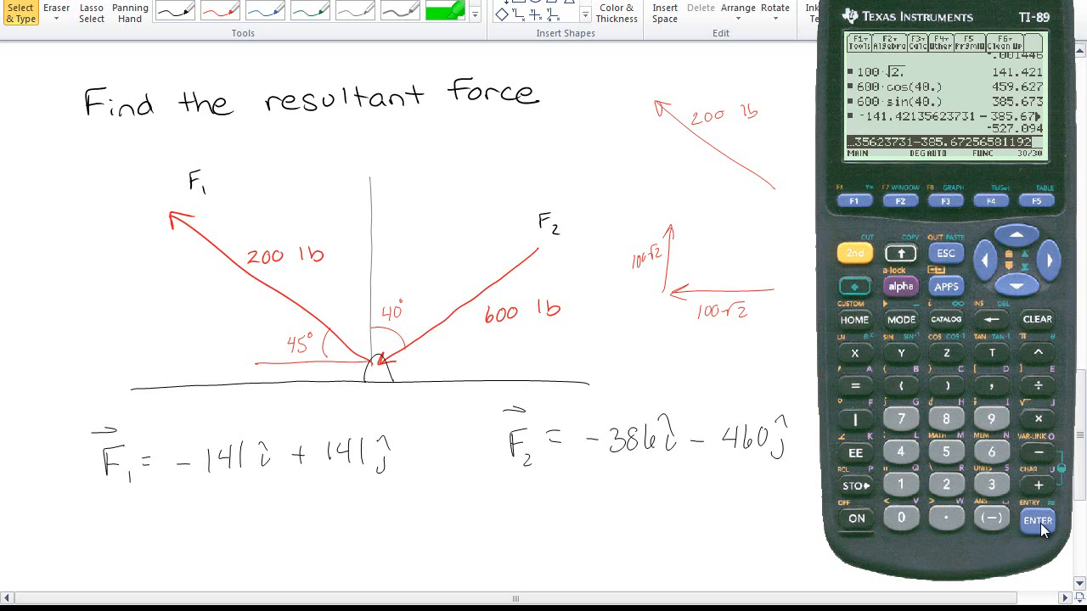
# Write the resultant's x-component as F_R = −527i below F1
pyautogui.moveTo(162, 516)
pyautogui.mouseDown()
pyautogui.moveTo(159, 545)
pyautogui.moveTo(177, 513)
pyautogui.mouseUp()
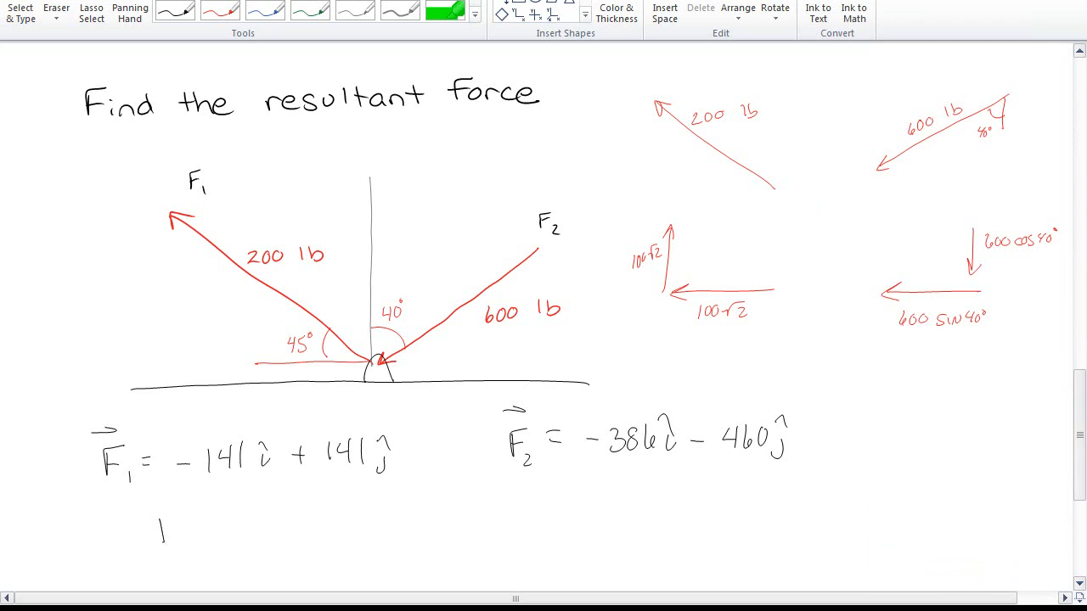
pyautogui.moveTo(161, 529)
pyautogui.mouseDown()
pyautogui.moveTo(177, 524)
pyautogui.moveTo(187, 550)
pyautogui.mouseUp()
pyautogui.moveTo(186, 532); pyautogui.dragTo(205, 548)
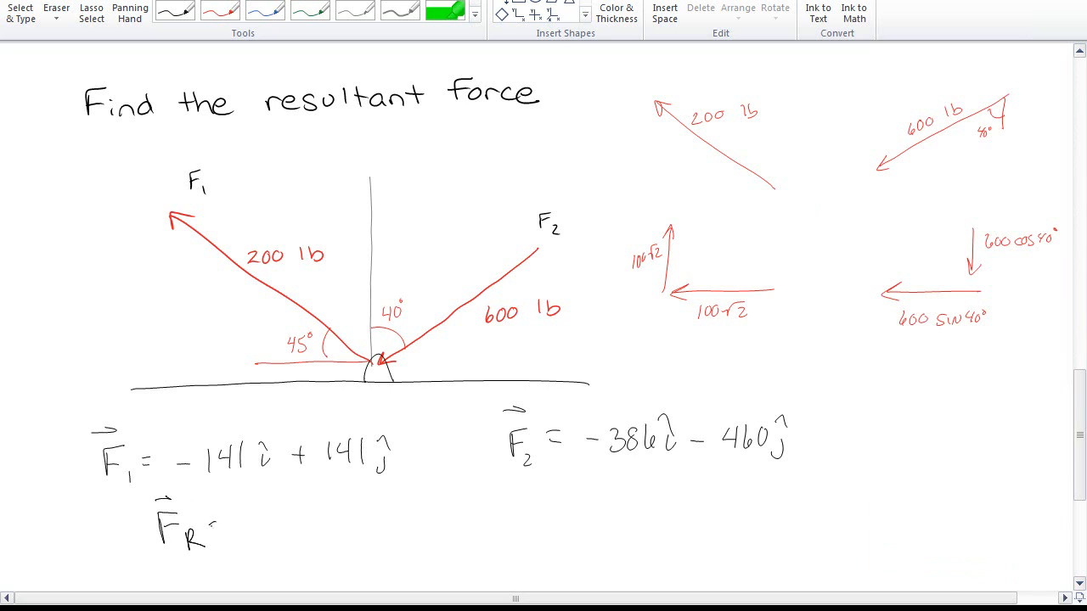
pyautogui.moveTo(287, 516); pyautogui.dragTo(311, 539)
pyautogui.hotkey('alt', 'Tab')
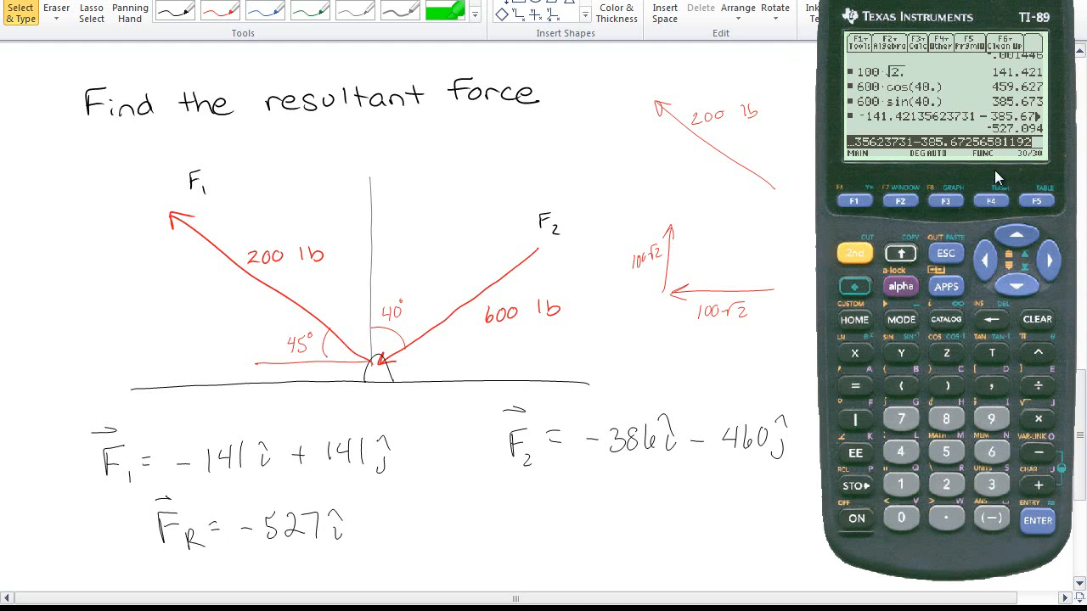
# Compute 141.42135623731 − 459.62666587139 on the calculator by recalling the earlier results
pyautogui.click(1023, 243)
pyautogui.click(1023, 243)
pyautogui.click(1023, 244)
pyautogui.click(1024, 244)
pyautogui.click(1023, 244)
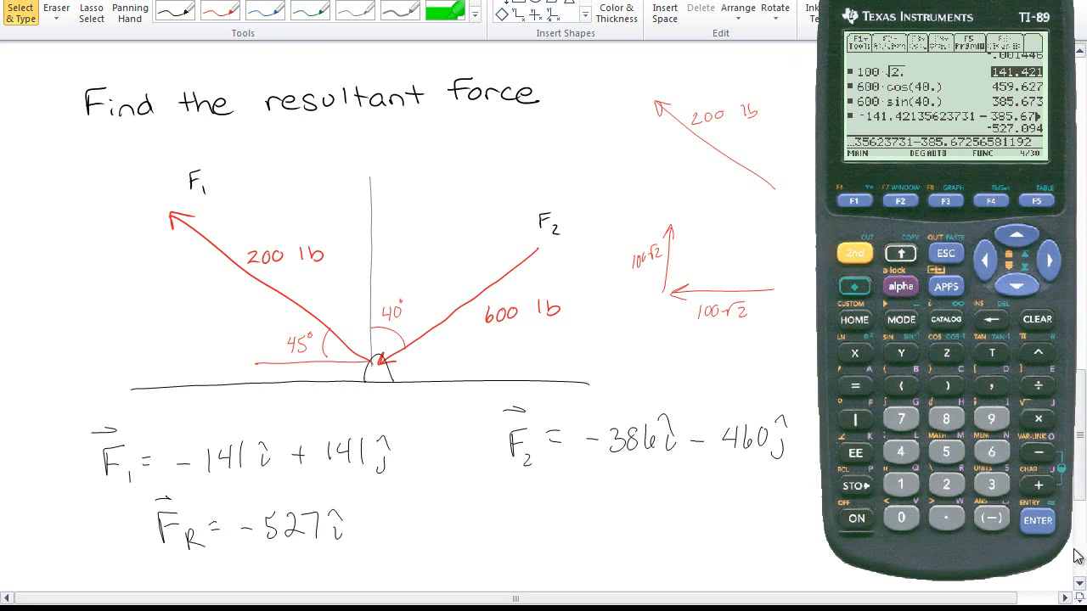
pyautogui.click(1036, 520)
pyautogui.click(1037, 453)
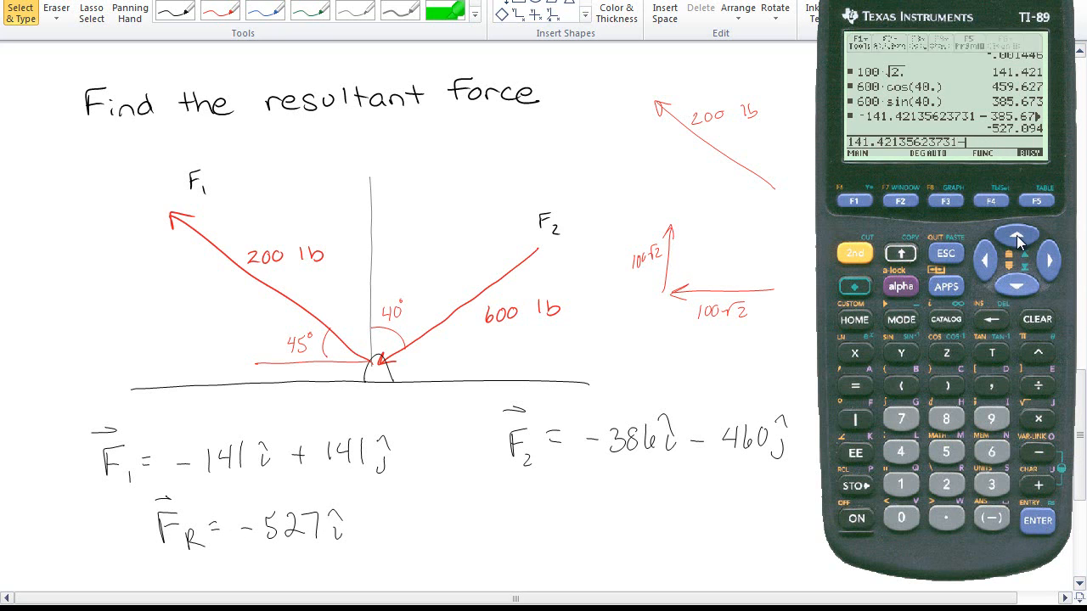
pyautogui.click(1019, 242)
pyautogui.click(1019, 242)
pyautogui.click(1019, 242)
pyautogui.click(1019, 242)
pyautogui.click(1018, 242)
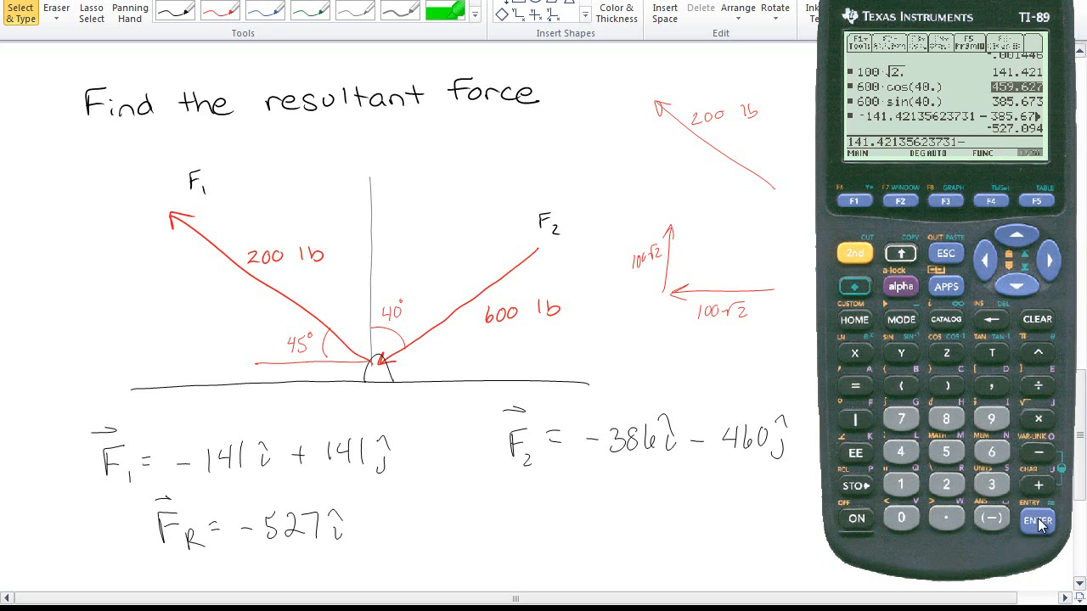
pyautogui.click(1037, 523)
pyautogui.click(1038, 522)
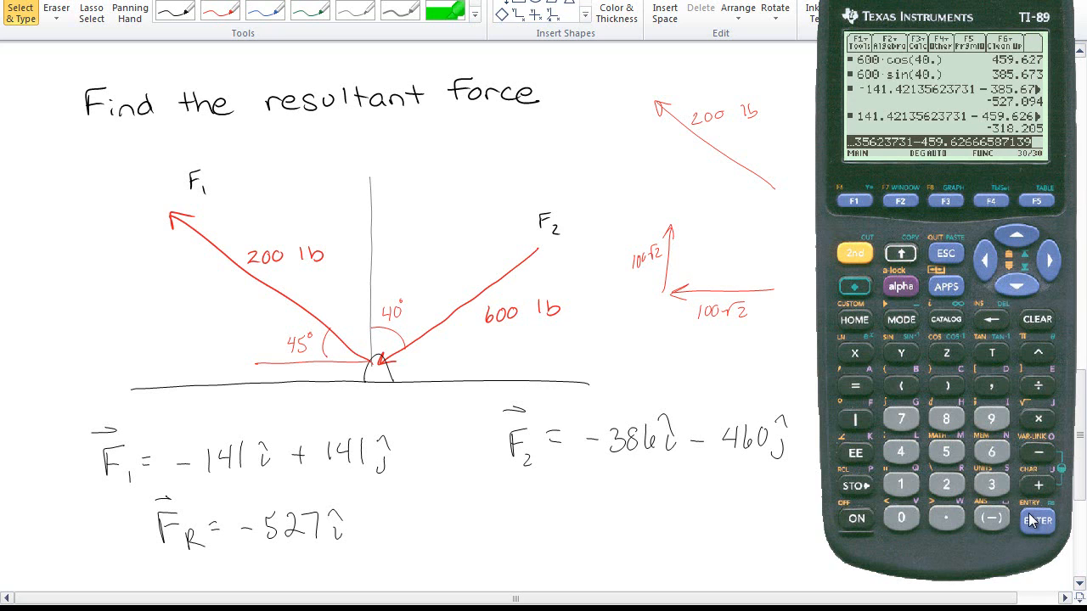
# Add the resultant's y-component −318j after F_R = −527i
pyautogui.click(365, 535)
pyautogui.moveTo(361, 531); pyautogui.dragTo(411, 540)
pyautogui.moveTo(428, 514); pyautogui.dragTo(424, 528)
pyautogui.click(450, 548)
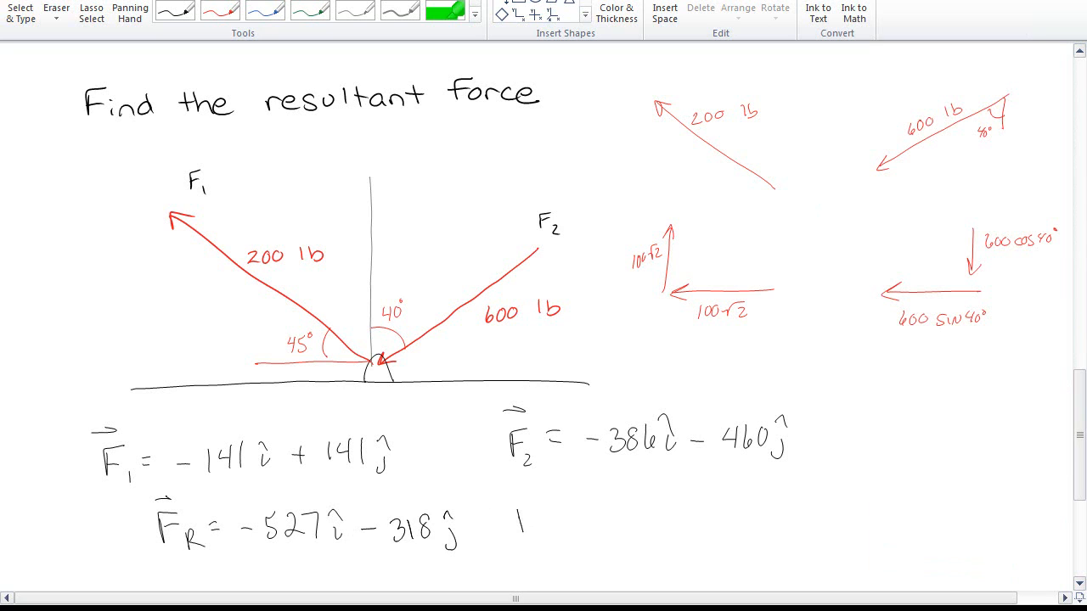
# Write F_R = beside the component form of the resultant and switch back to the calculator
pyautogui.moveTo(517, 508); pyautogui.dragTo(534, 505)
pyautogui.moveTo(519, 517)
pyautogui.mouseDown()
pyautogui.moveTo(530, 516)
pyautogui.moveTo(540, 544)
pyautogui.mouseUp()
pyautogui.moveTo(538, 526); pyautogui.dragTo(554, 540)
pyautogui.press('Escape')
pyautogui.hotkey('alt', 'Tab')
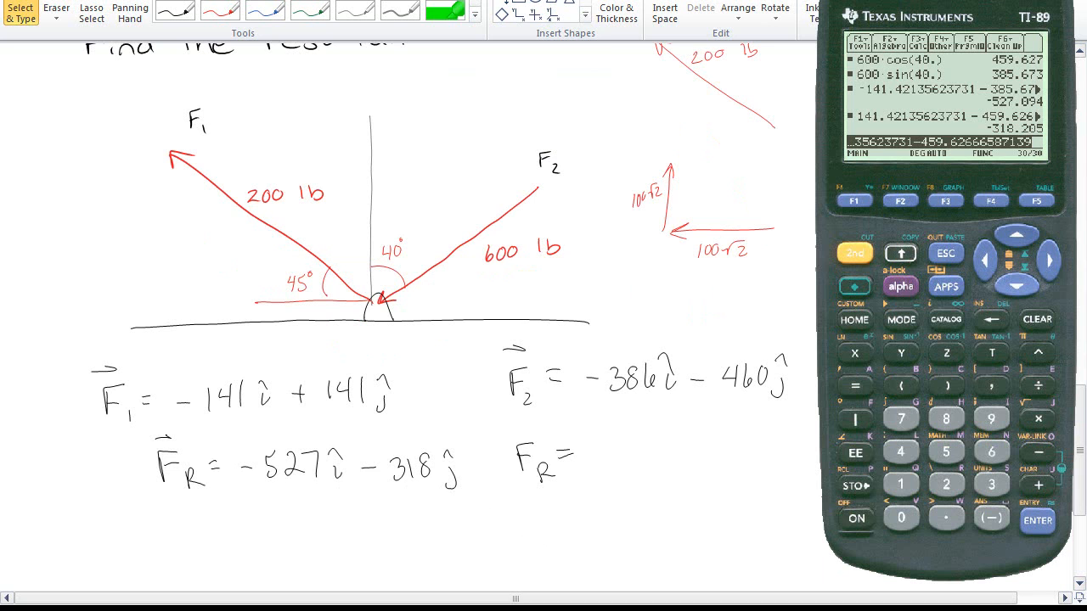
# Start a square-root expression with the recalled −318.20530963408 squared plus
pyautogui.click(863, 255)
pyautogui.click(1037, 417)
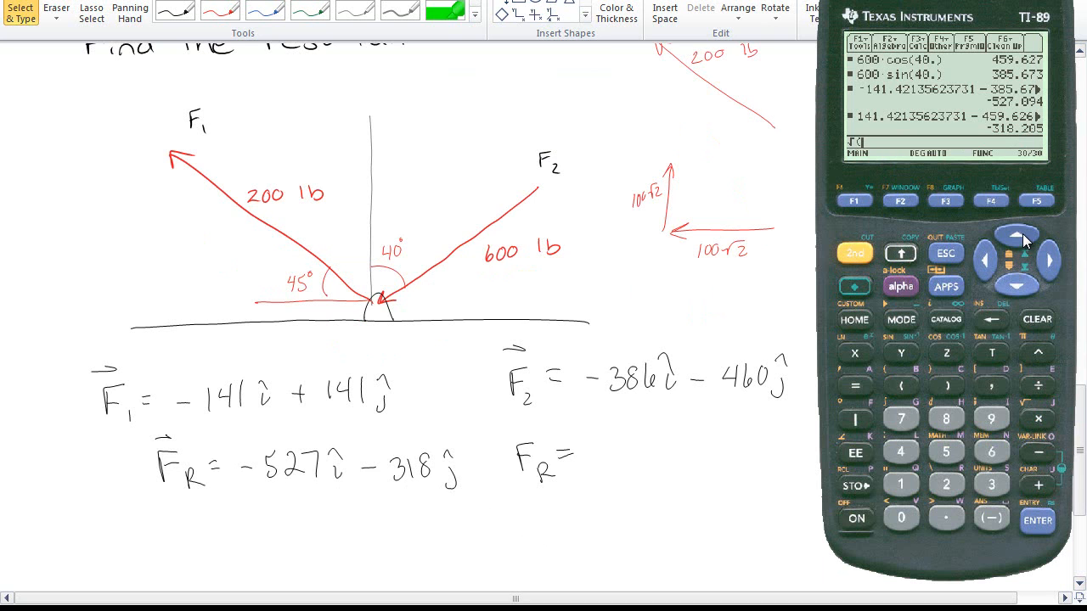
pyautogui.click(1017, 235)
pyautogui.click(1038, 522)
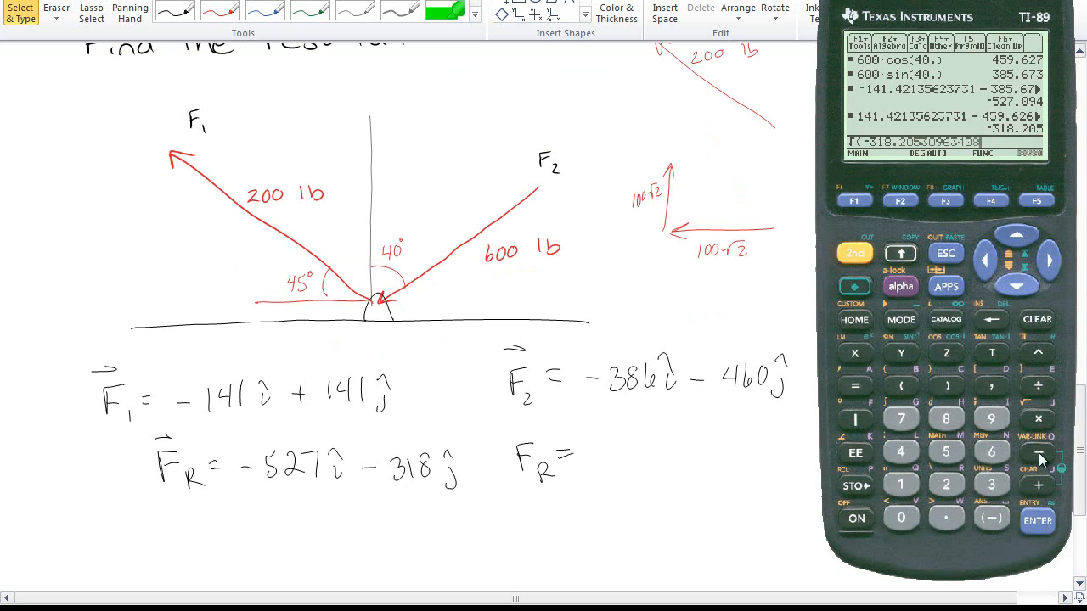
pyautogui.click(1038, 352)
pyautogui.click(947, 484)
pyautogui.click(1038, 485)
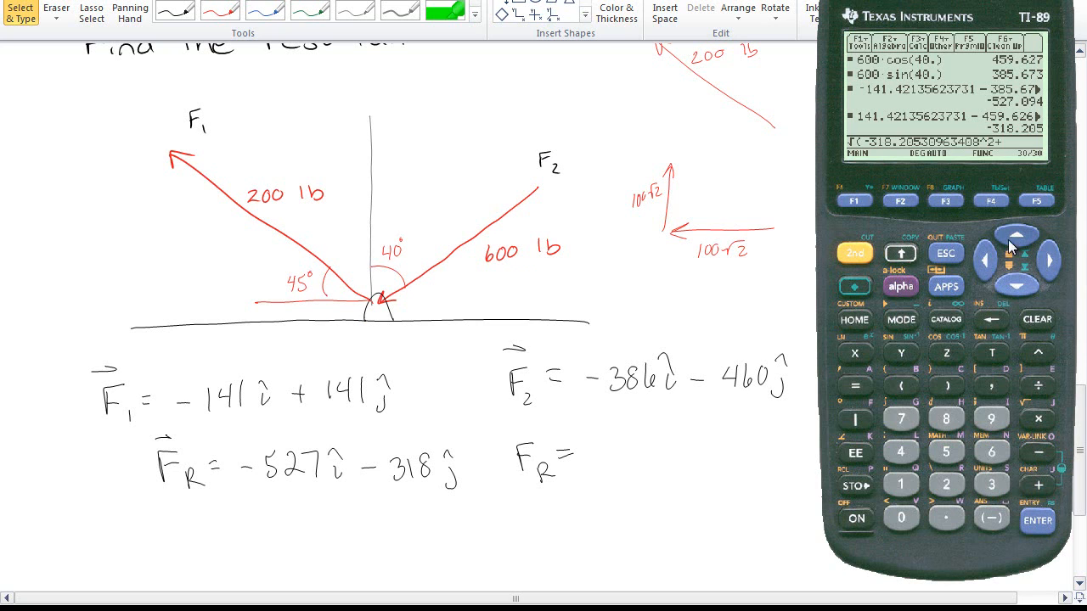
# Append the recalled −527.09392204923 result squared to the square-root expression
pyautogui.click(1019, 243)
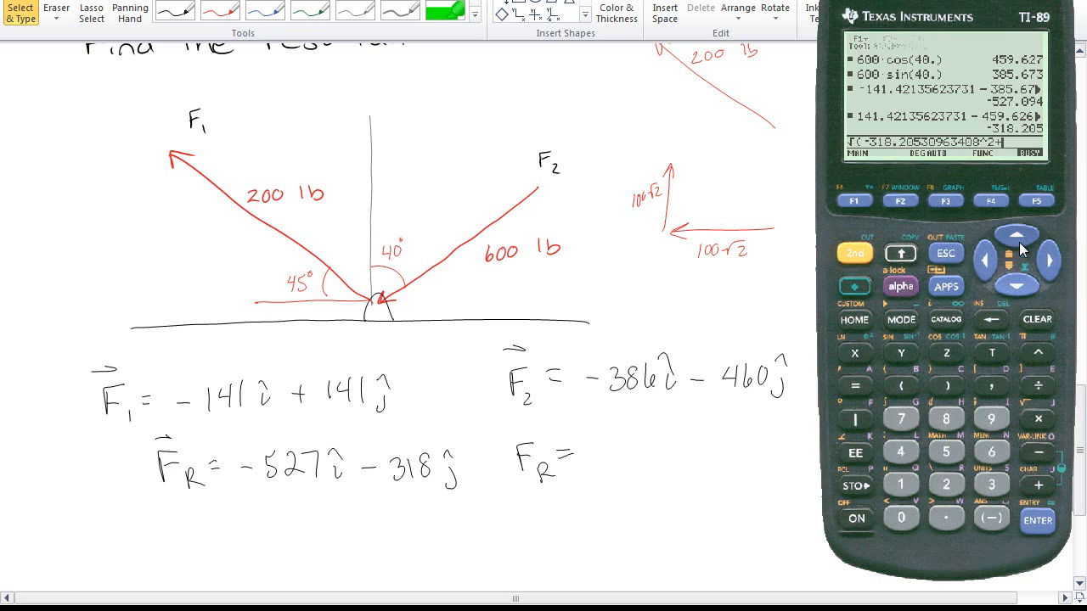
pyautogui.click(1019, 243)
pyautogui.click(1019, 243)
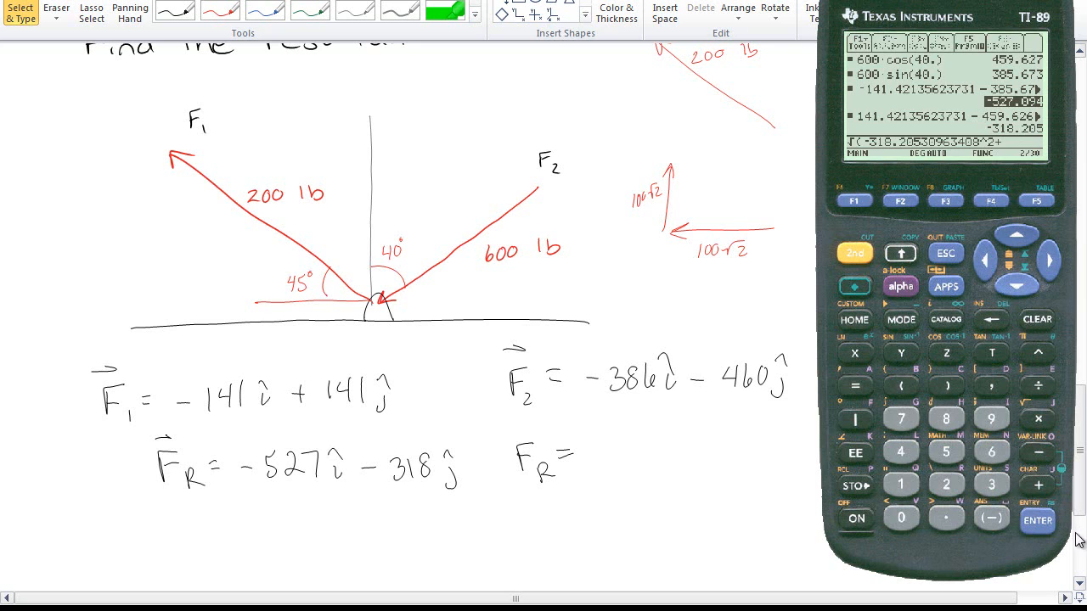
pyautogui.click(1038, 521)
pyautogui.click(1038, 352)
pyautogui.click(949, 485)
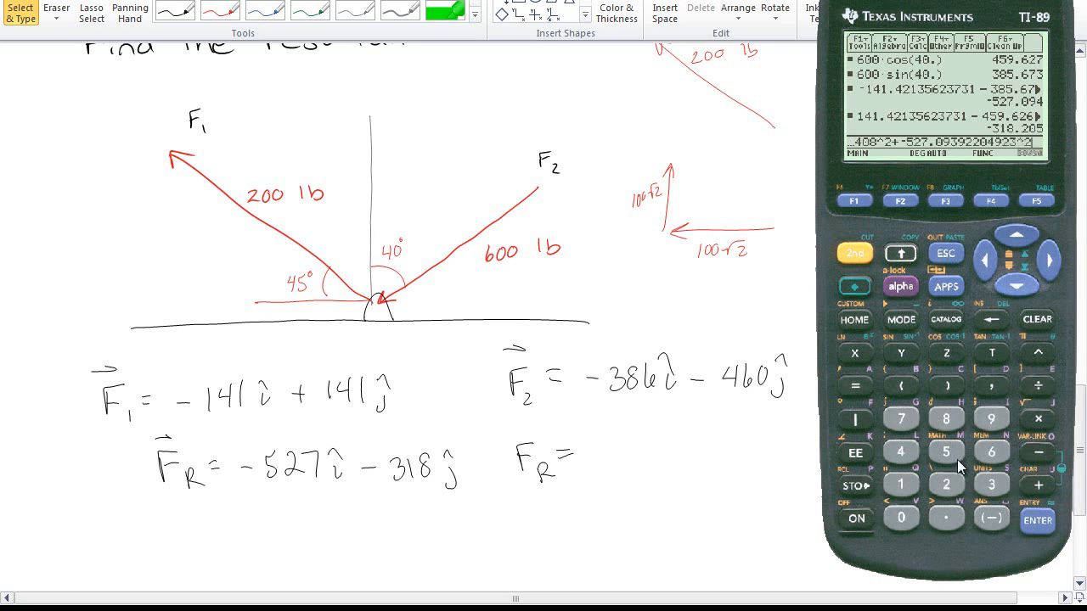
# Remove both minus signs, evaluate √(318.20530963408^2+527.09392204923^2), and write the magnitude after F_R =
pyautogui.click(978, 265)
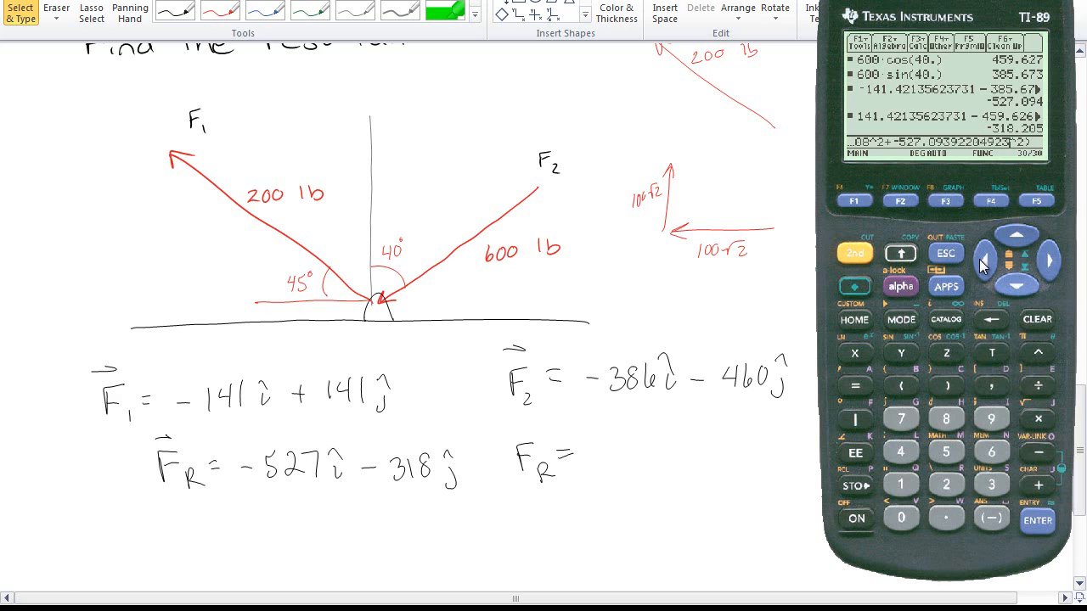
pyautogui.click(982, 265)
pyautogui.click(992, 321)
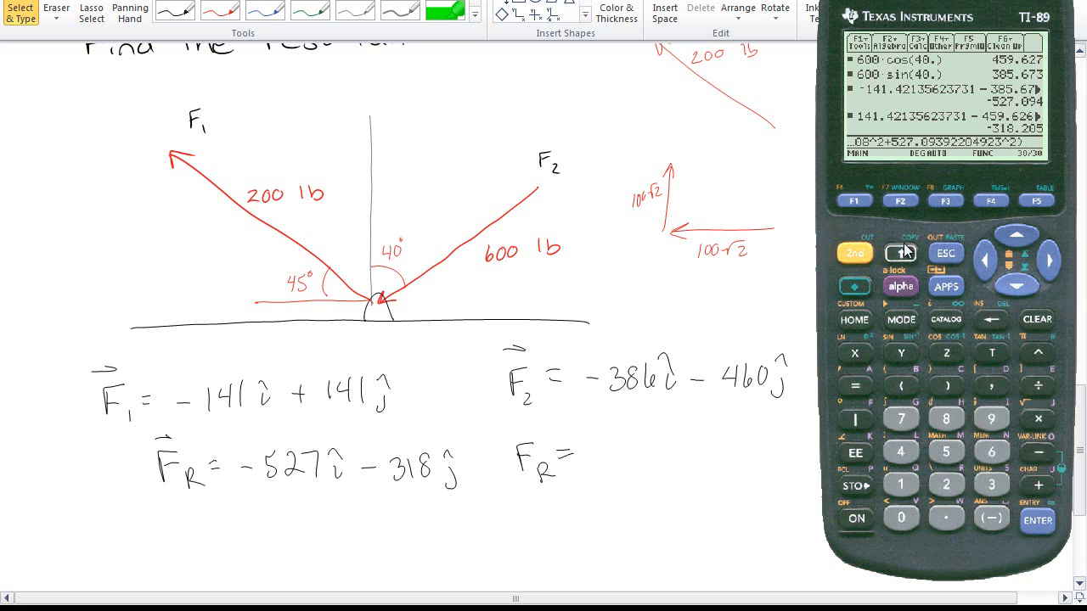
pyautogui.click(1050, 261)
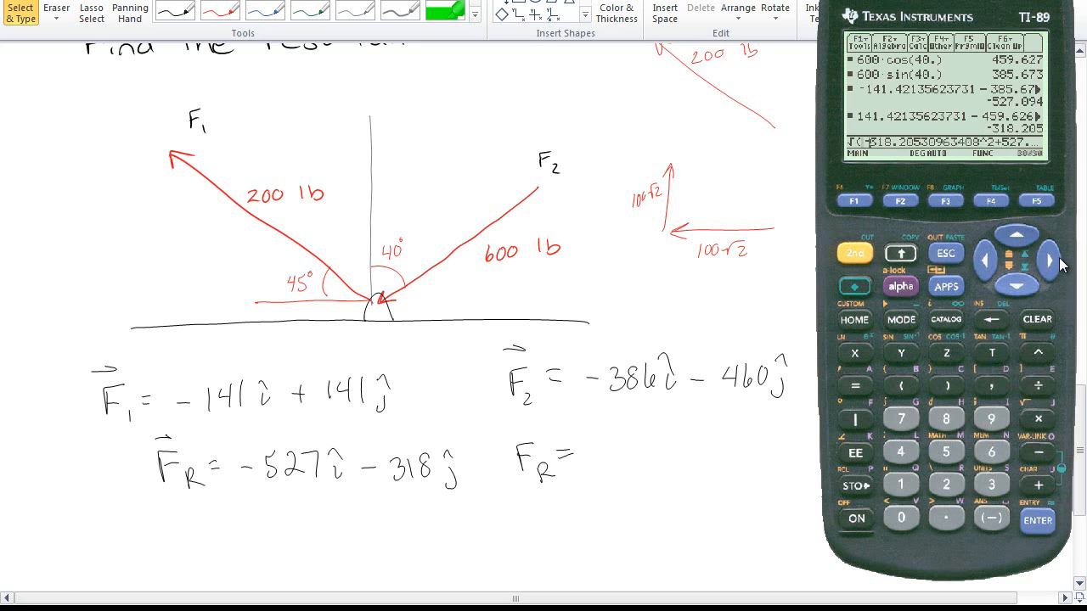
pyautogui.click(991, 320)
pyautogui.click(1038, 521)
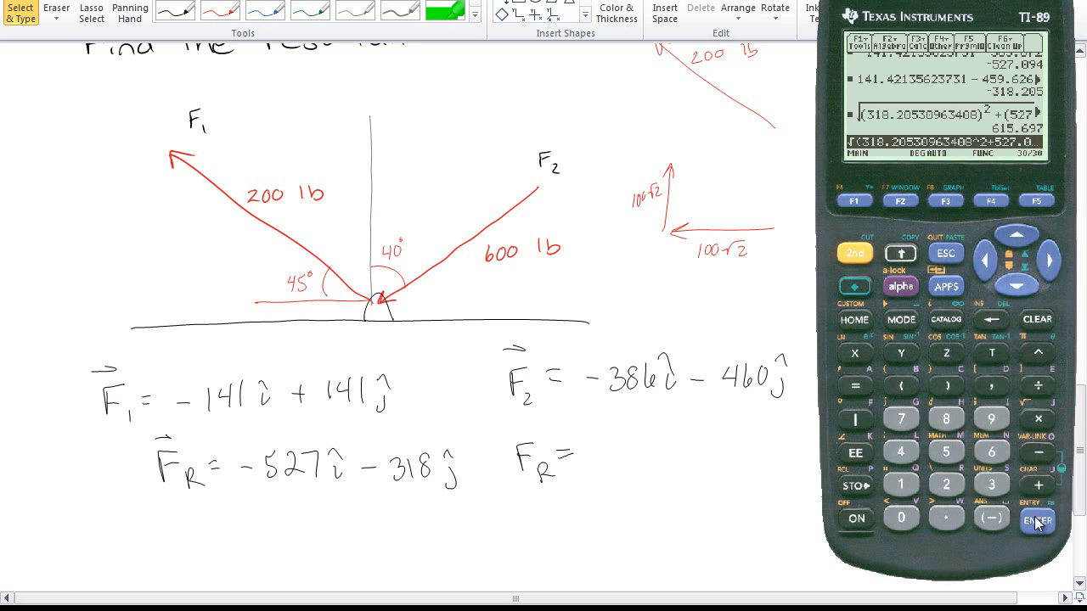
pyautogui.moveTo(601, 437)
pyautogui.mouseDown()
pyautogui.moveTo(598, 466)
pyautogui.moveTo(621, 472)
pyautogui.moveTo(635, 461)
pyautogui.moveTo(697, 461)
pyautogui.mouseUp()
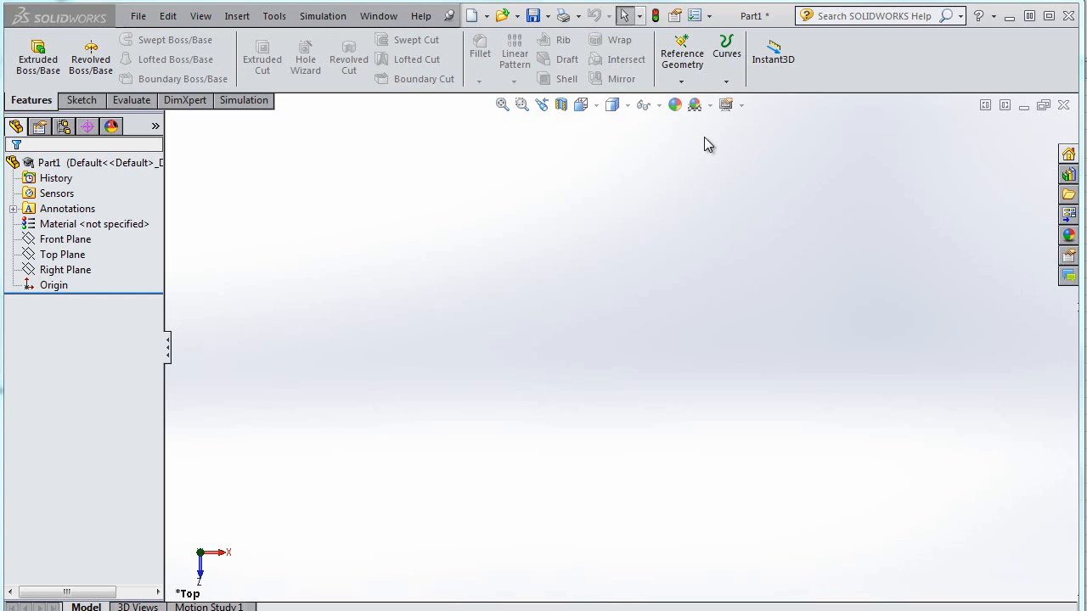
# Set the part's document unit system to IPS (inch, pound, second)
pyautogui.click(711, 16)
pyautogui.click(732, 35)
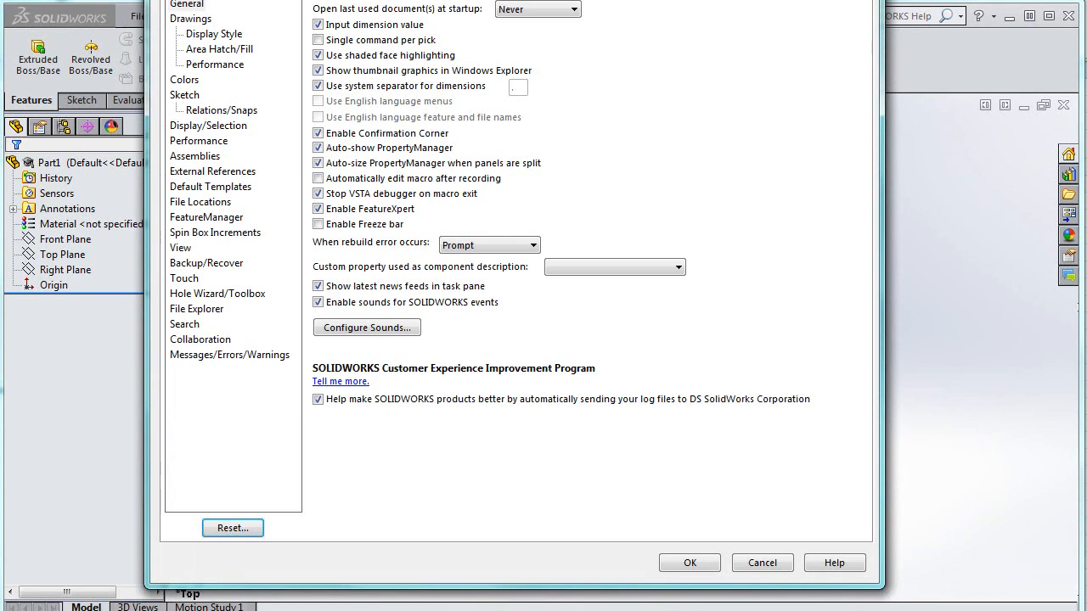
pyautogui.click(293, 51)
pyautogui.click(194, 165)
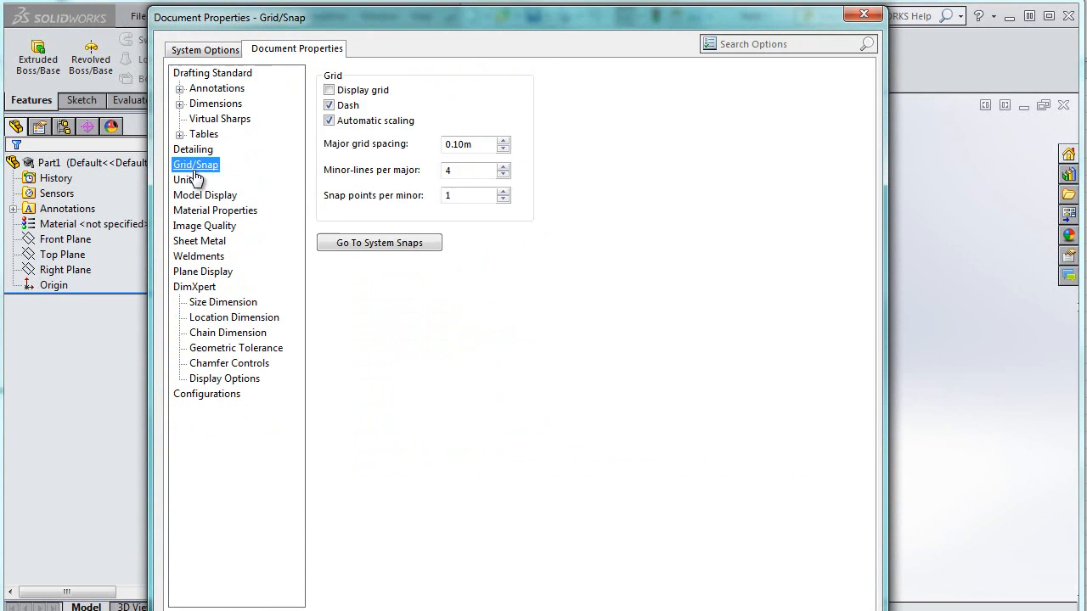
pyautogui.click(185, 179)
pyautogui.click(361, 132)
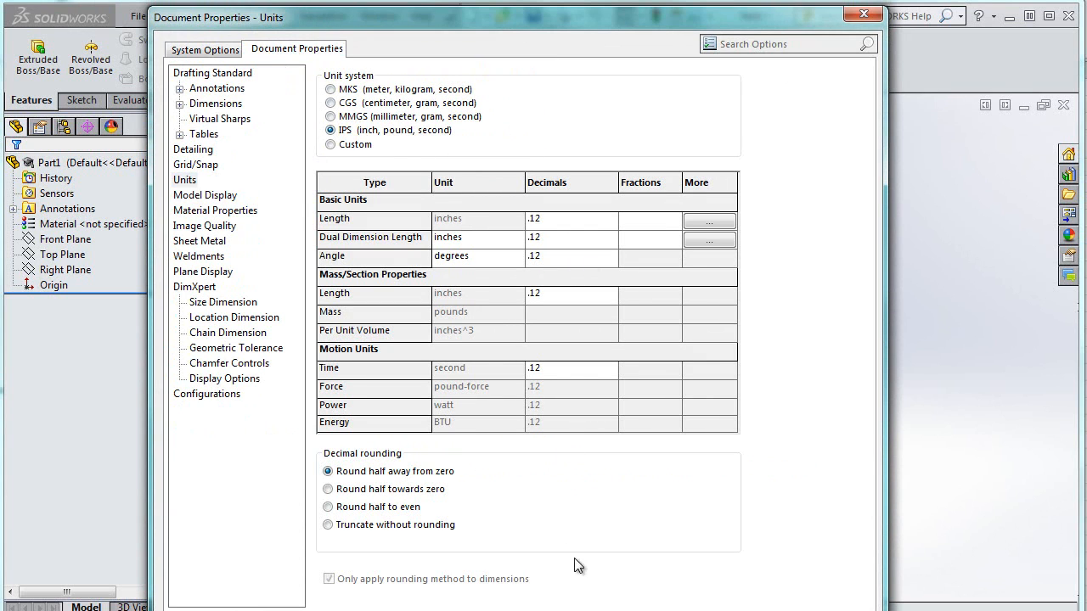
pyautogui.press('Return')
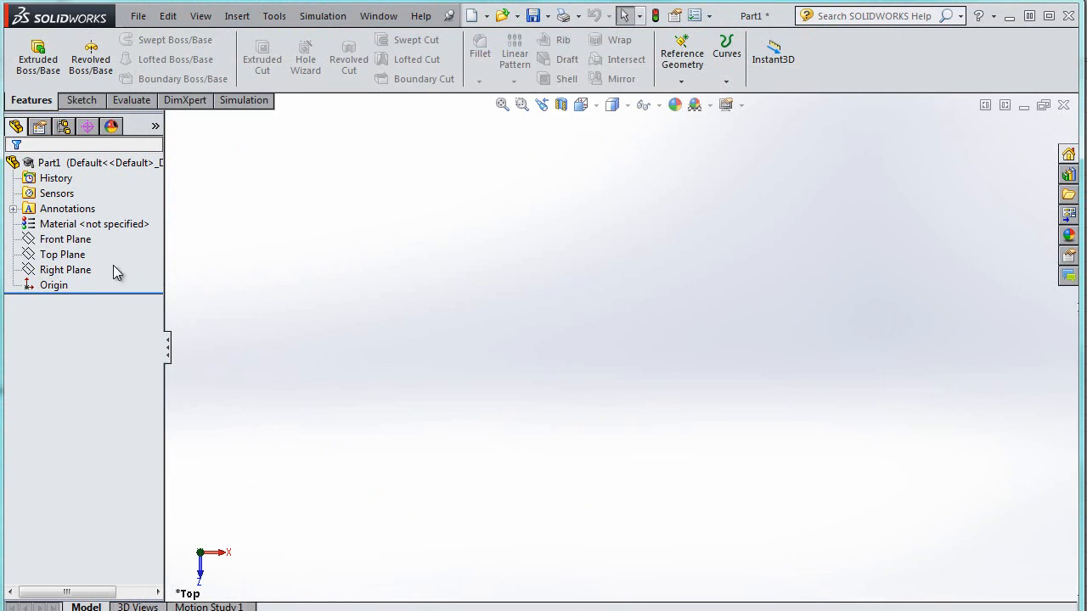
# Open a new sketch on the Top Plane
pyautogui.click(64, 255)
pyautogui.rightClick(66, 257)
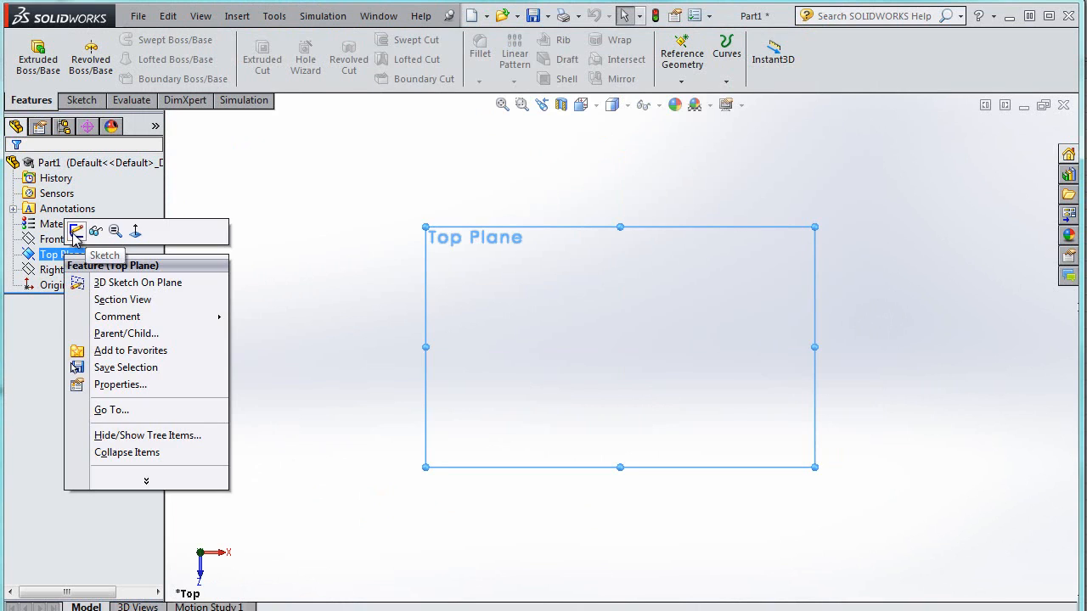
pyautogui.click(76, 231)
pyautogui.click(621, 347)
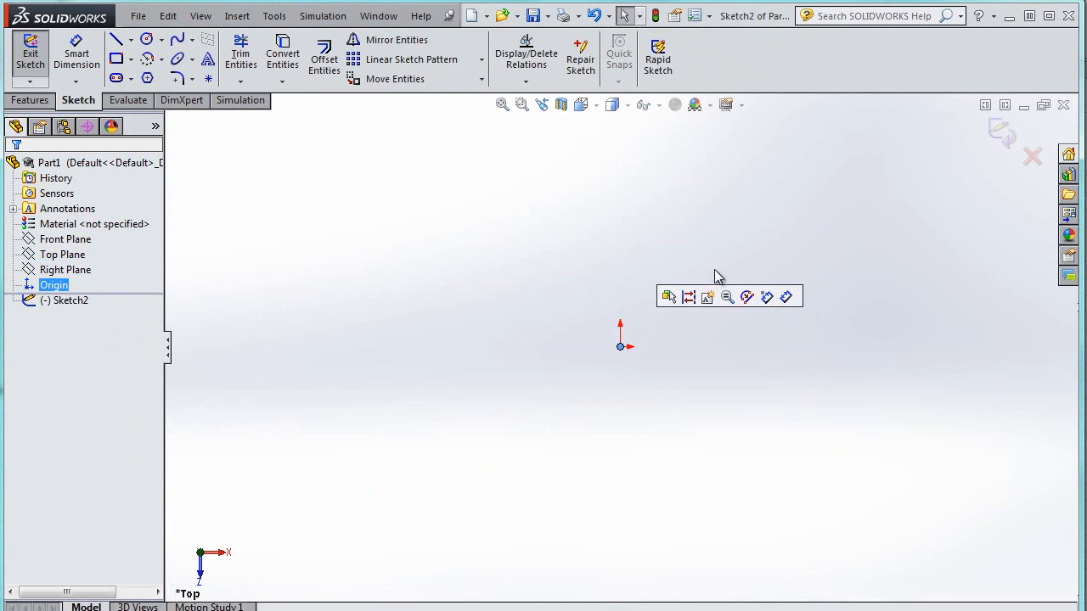
# Draw a corner rectangle from the origin about 1.33 by 1.19 in
pyautogui.click(130, 40)
pyautogui.click(118, 40)
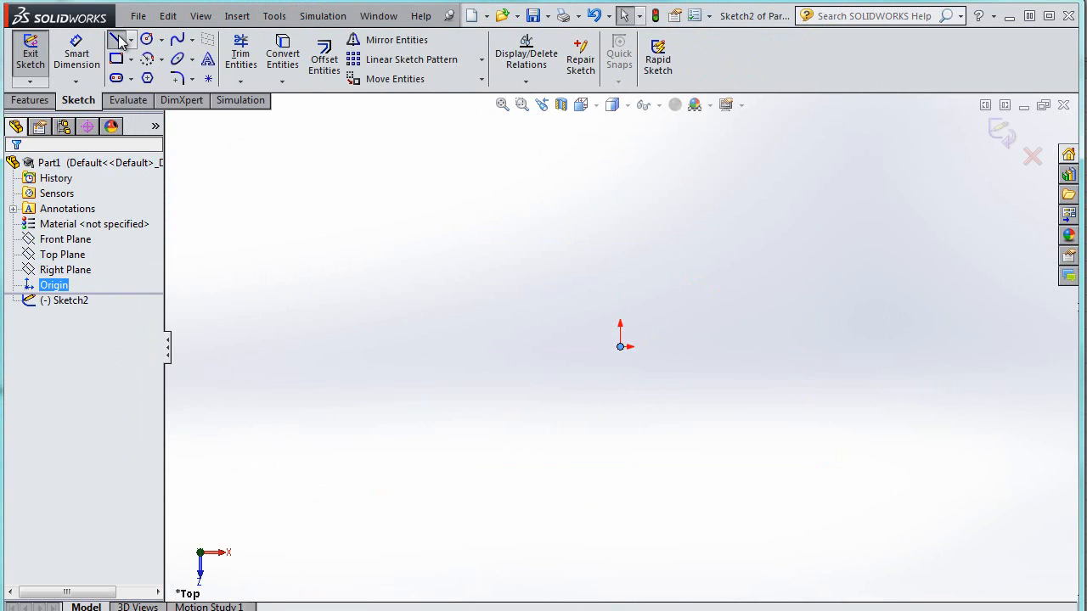
pyautogui.click(117, 58)
pyautogui.click(623, 349)
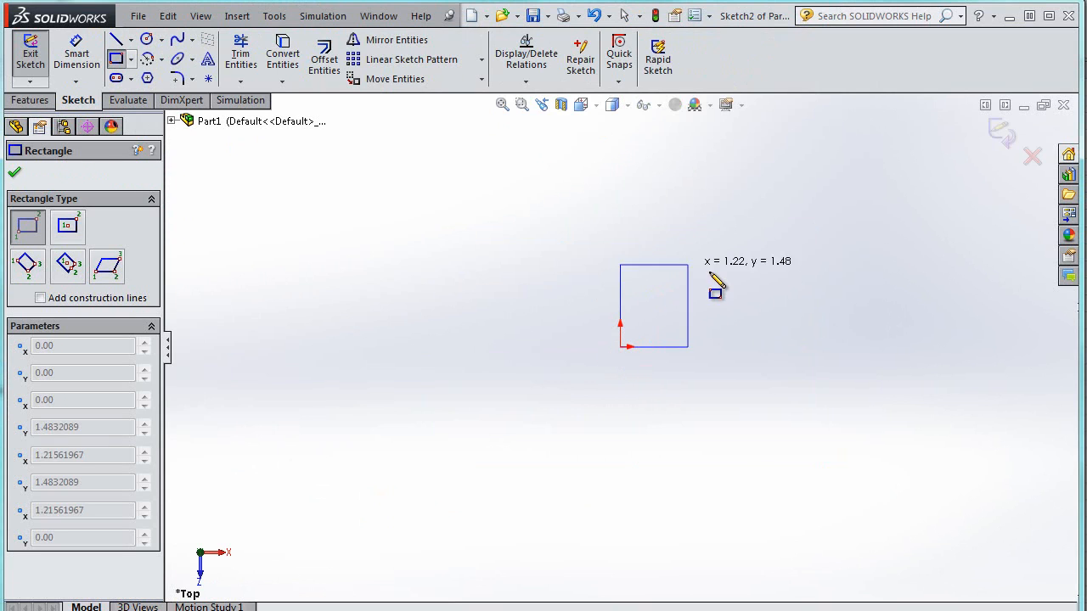
pyautogui.click(709, 280)
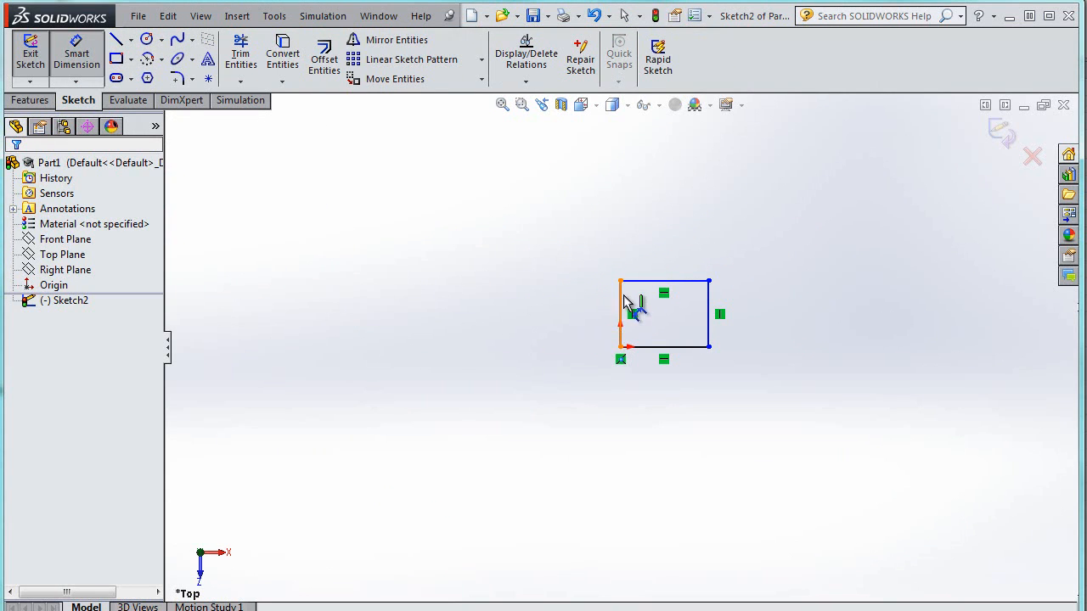
# Dimension the rectangle's vertical side to 1 in
pyautogui.click(621, 310)
pyautogui.click(581, 325)
pyautogui.write('1')
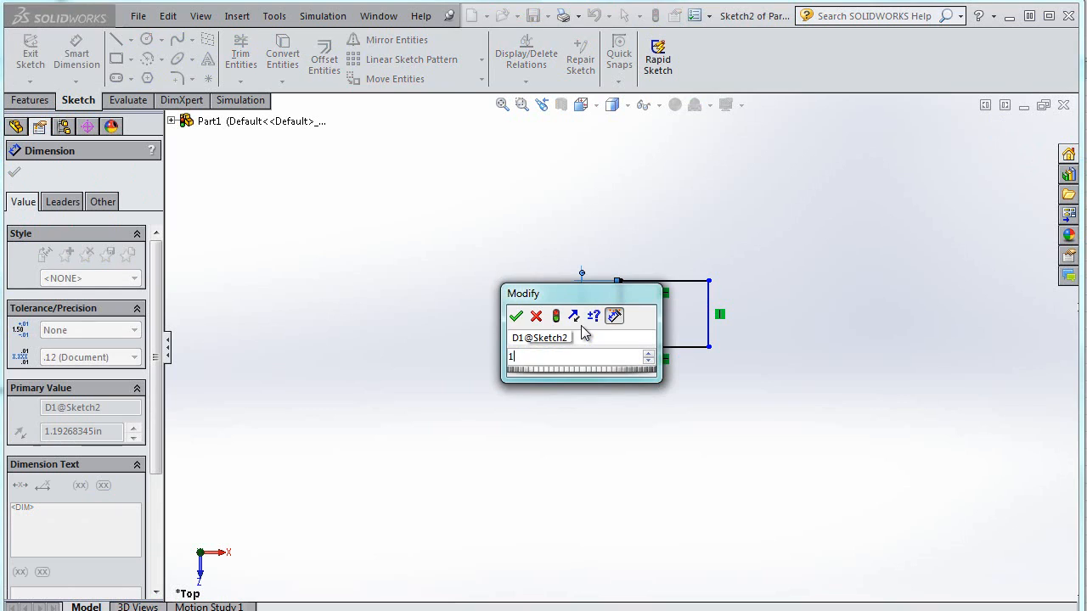
pyautogui.press('Return')
# Dimension the rectangle's top side to 1 in
pyautogui.click(667, 282)
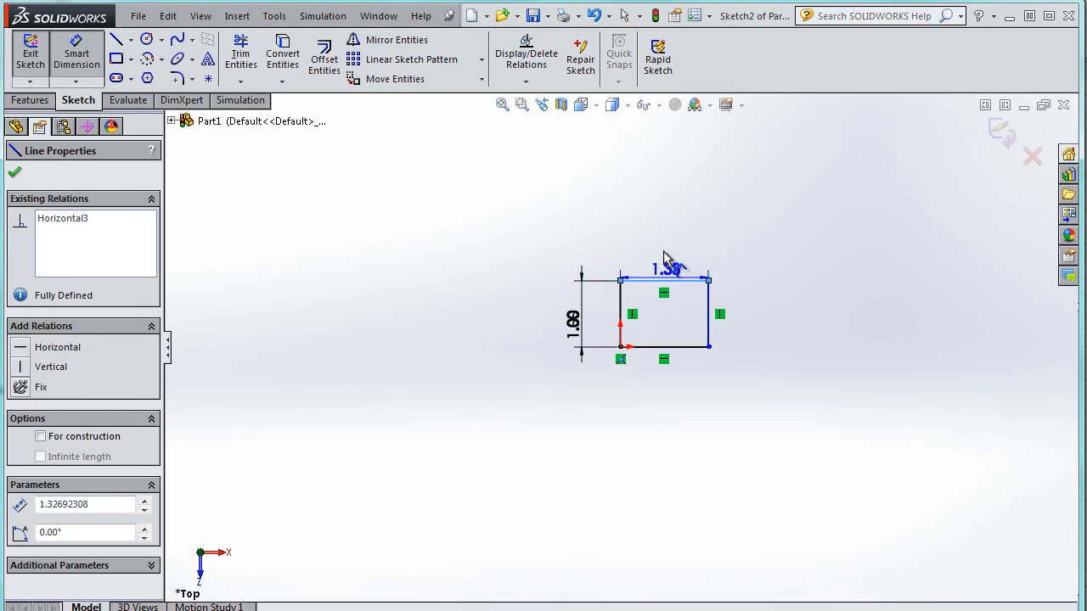
pyautogui.click(671, 261)
pyautogui.write('1.00in')
pyautogui.press('Return')
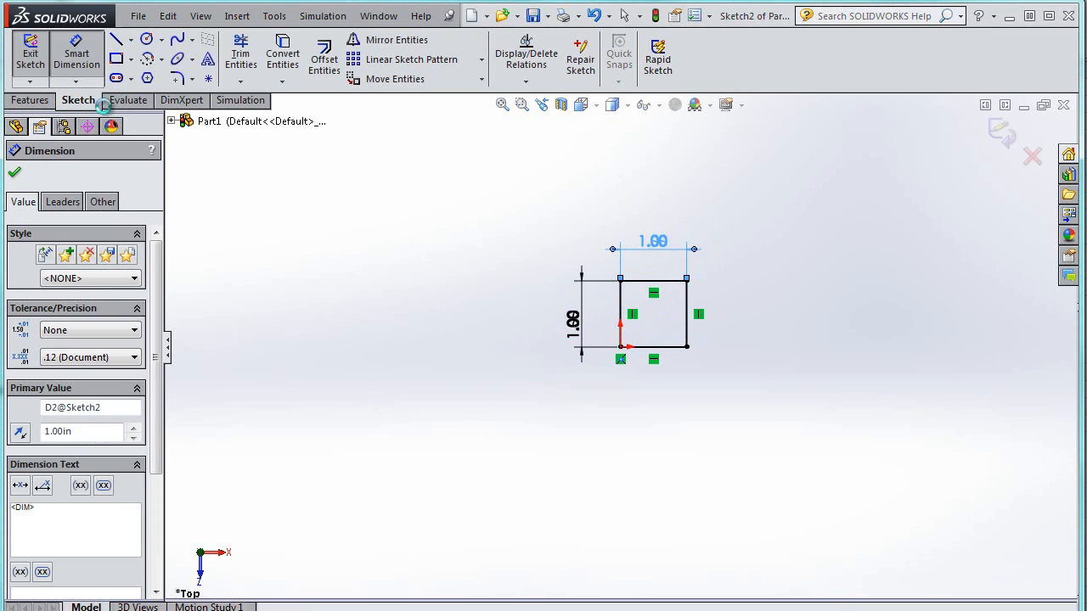
pyautogui.click(14, 172)
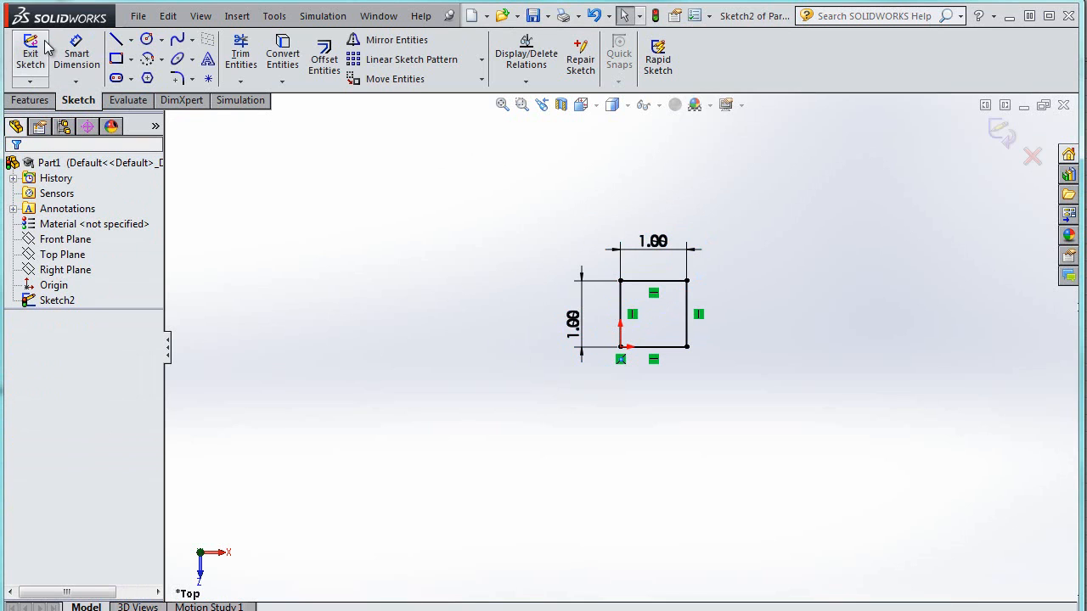
# Exit the sketch and extrude it as a boss 1 in deep
pyautogui.click(30, 55)
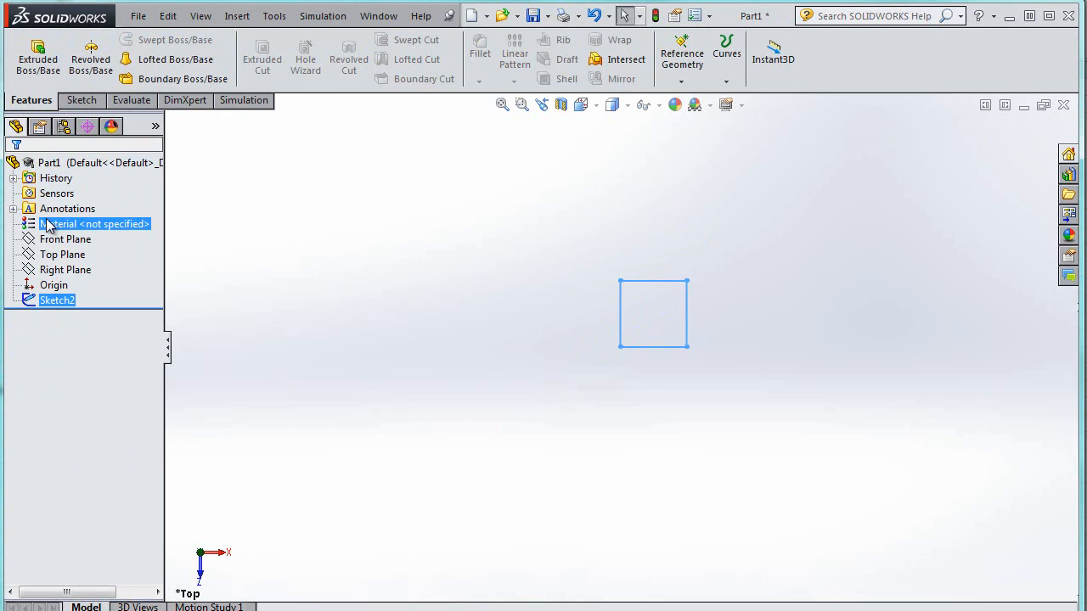
pyautogui.click(42, 58)
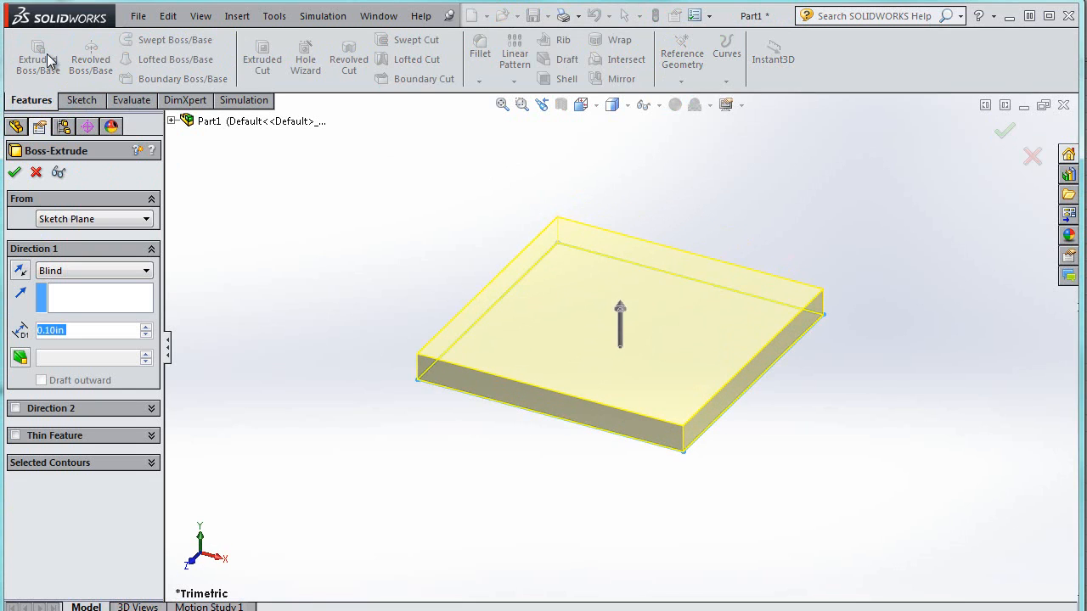
pyautogui.write('1.')
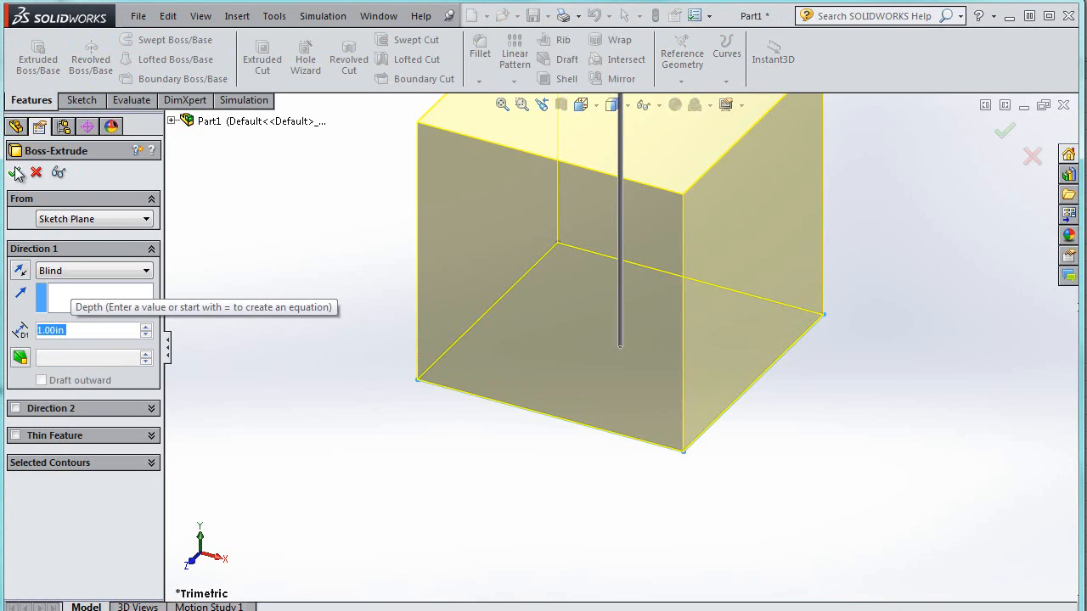
pyautogui.click(16, 173)
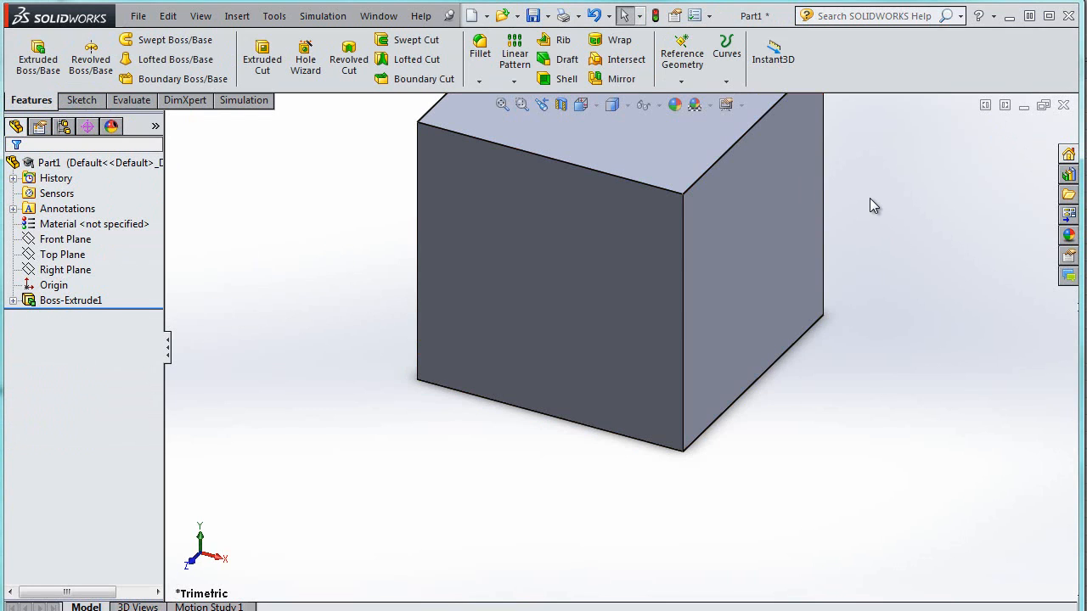
# Create a reference point at the center of the cube's top face
pyautogui.press('f')
pyautogui.rightClick(659, 218)
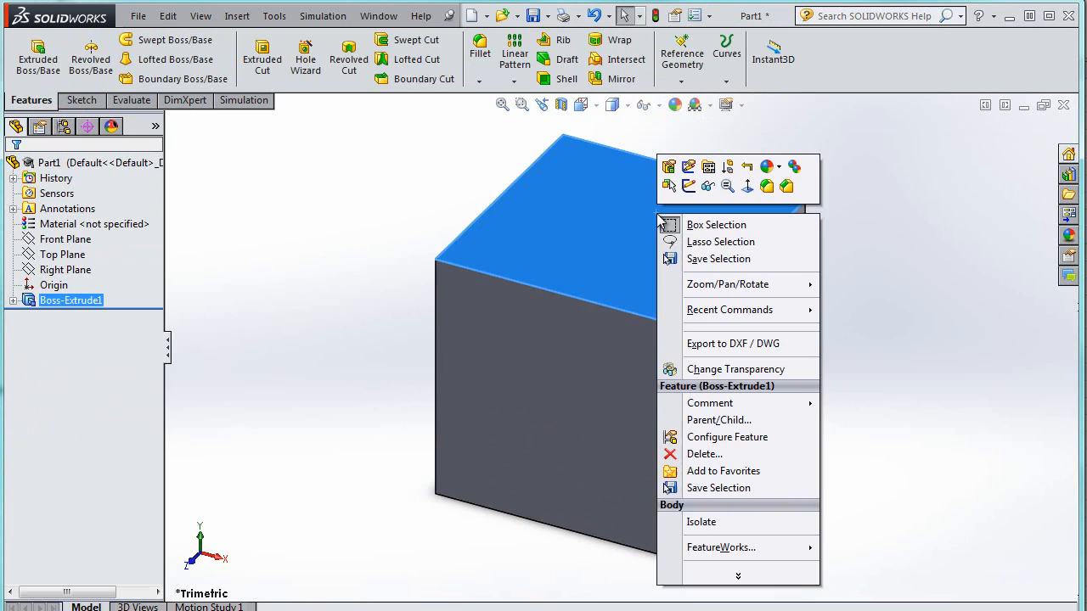
pyautogui.click(682, 80)
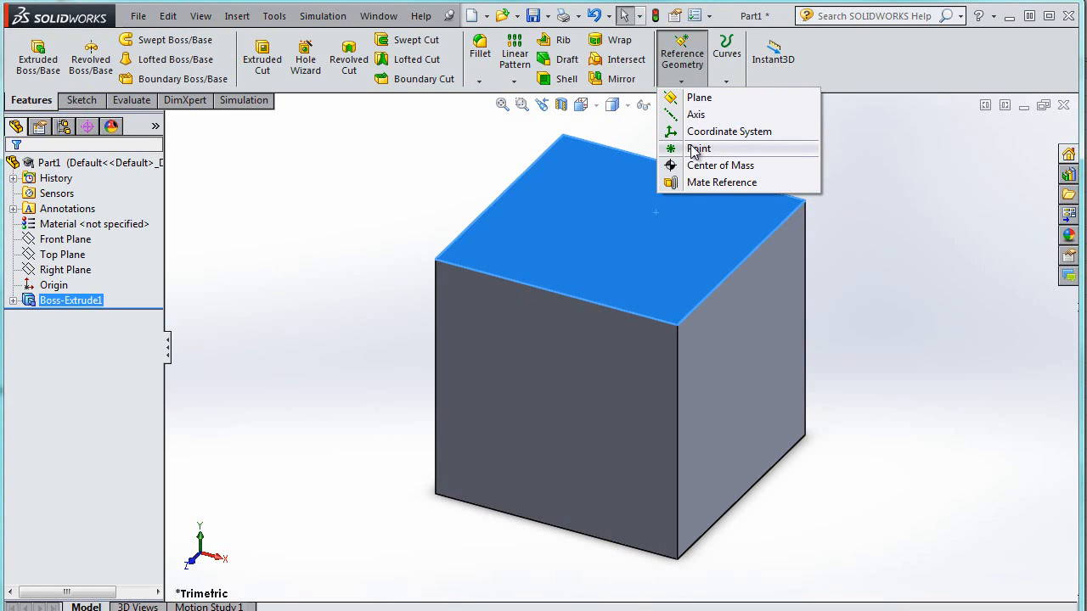
pyautogui.click(680, 146)
pyautogui.click(587, 213)
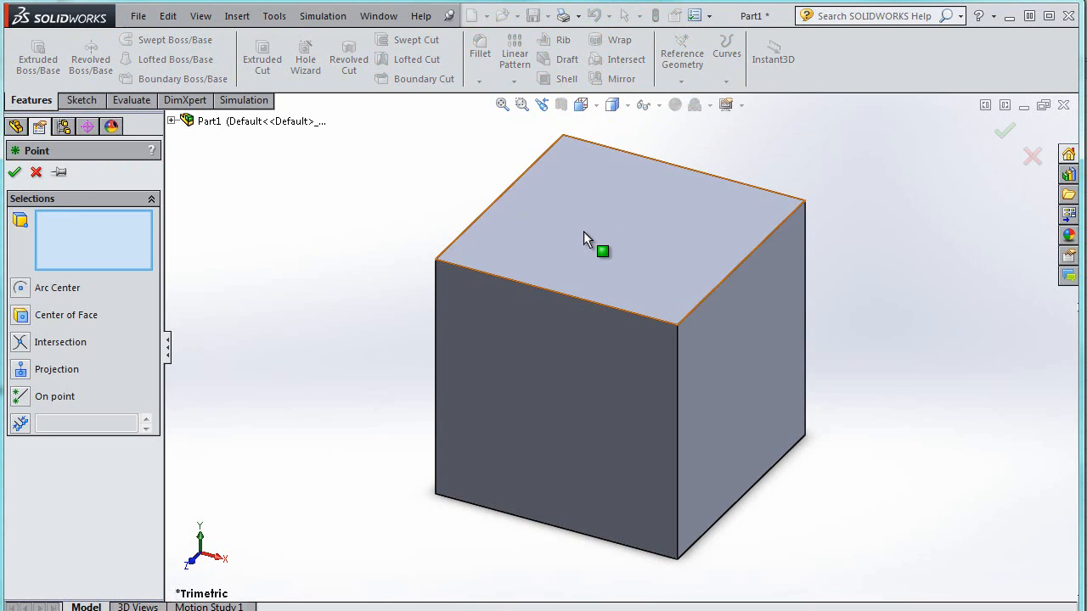
pyautogui.click(584, 231)
pyautogui.click(15, 173)
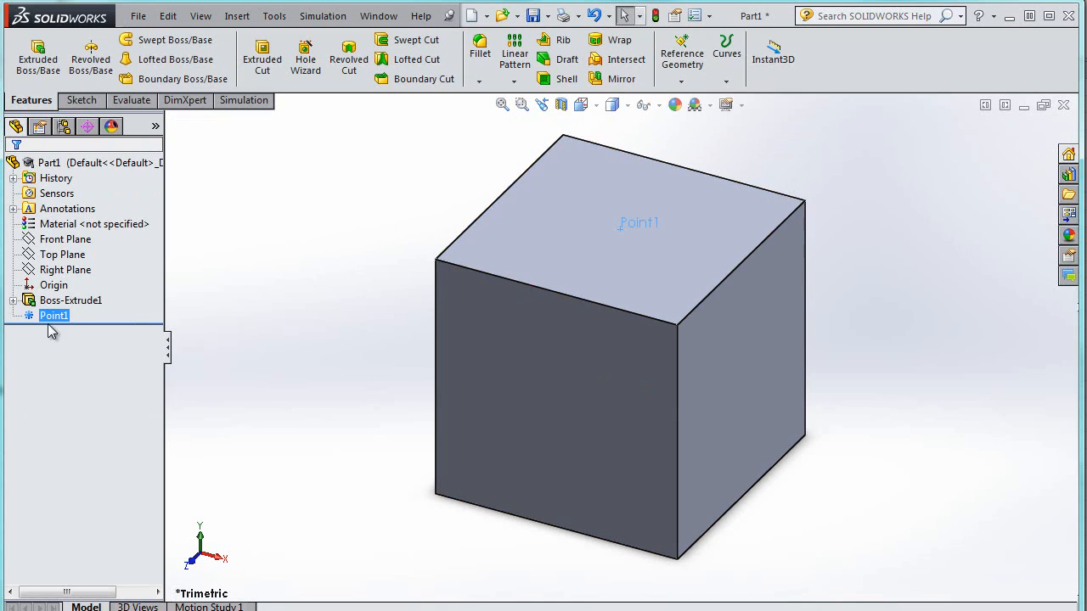
# Rename the new reference point ForcePoint
pyautogui.click(53, 318)
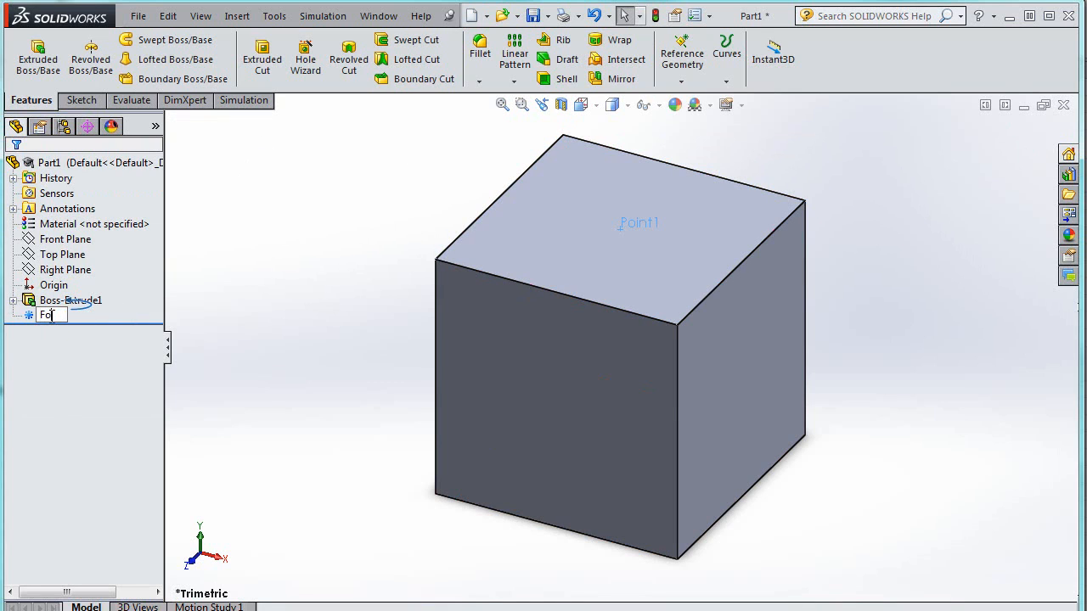
pyautogui.press('Return')
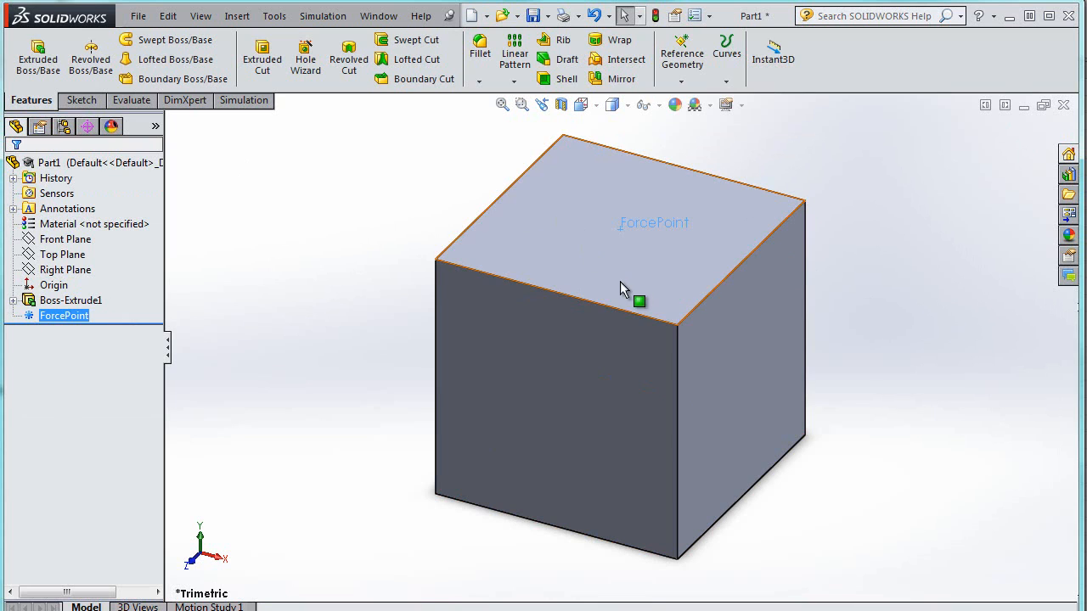
# Create a reference plane midway between the cube's front and back faces, passing through ForcePoint
pyautogui.click(679, 80)
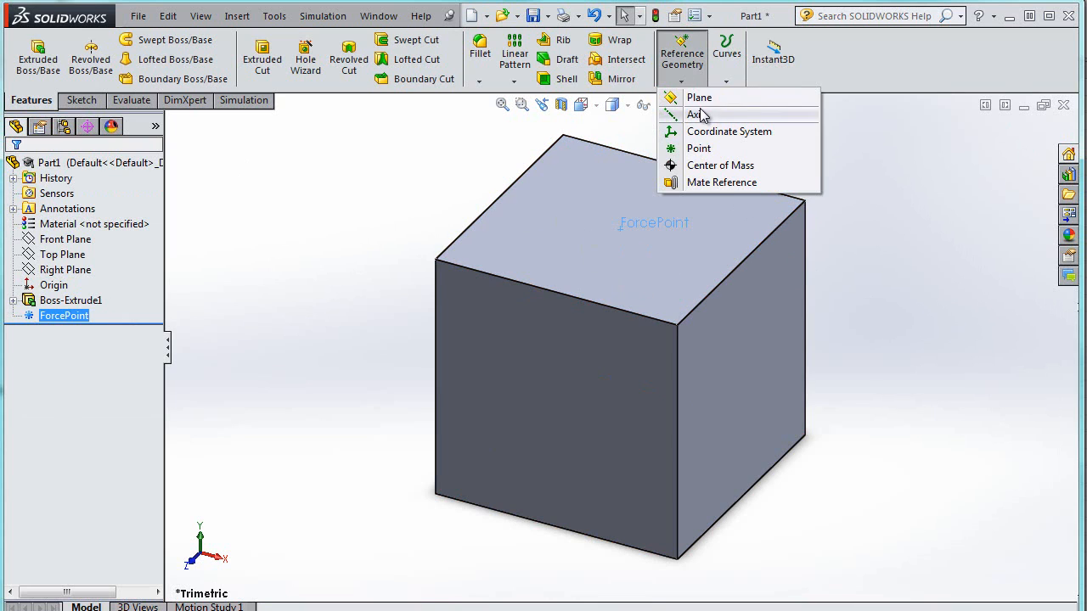
pyautogui.click(699, 111)
pyautogui.click(573, 366)
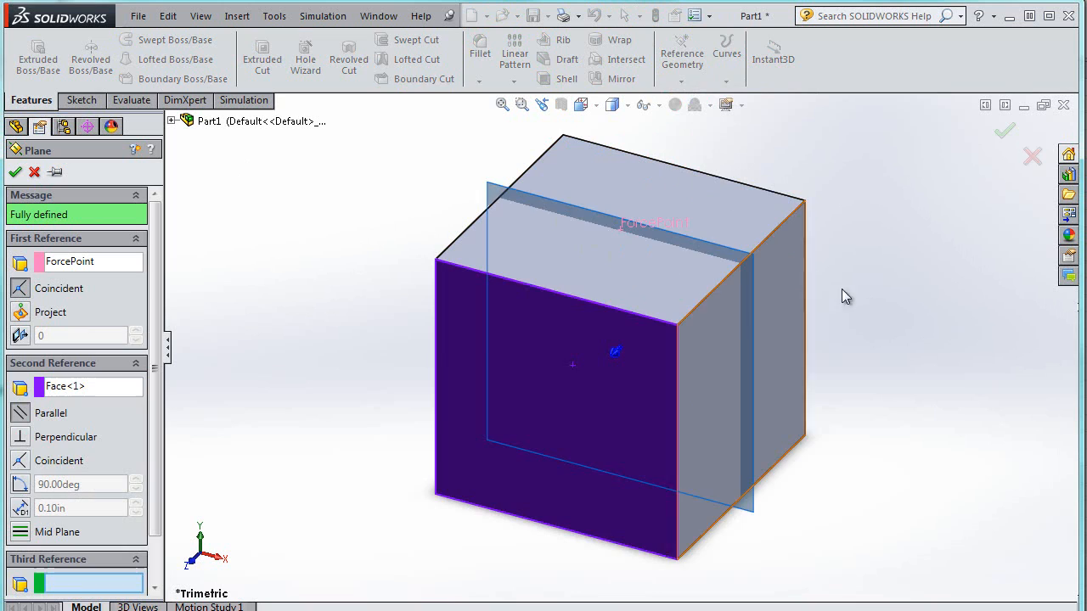
pyautogui.moveTo(925, 235); pyautogui.dragTo(228, 244, button='middle')
pyautogui.click(120, 266)
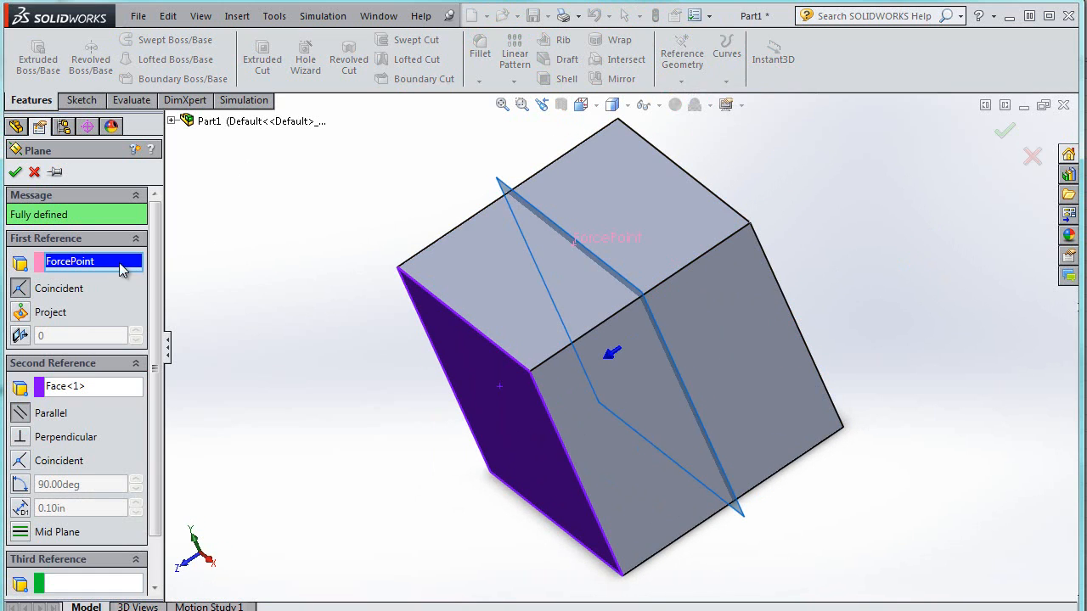
pyautogui.rightClick(47, 268)
pyautogui.click(57, 277)
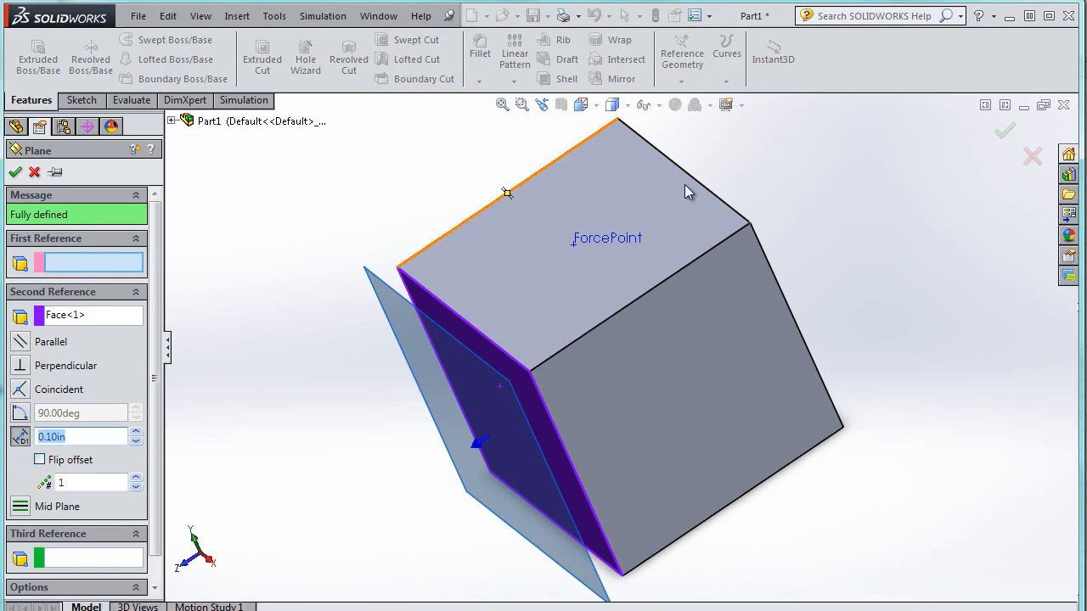
pyautogui.moveTo(902, 187); pyautogui.dragTo(687, 308, button='middle')
pyautogui.click(684, 305)
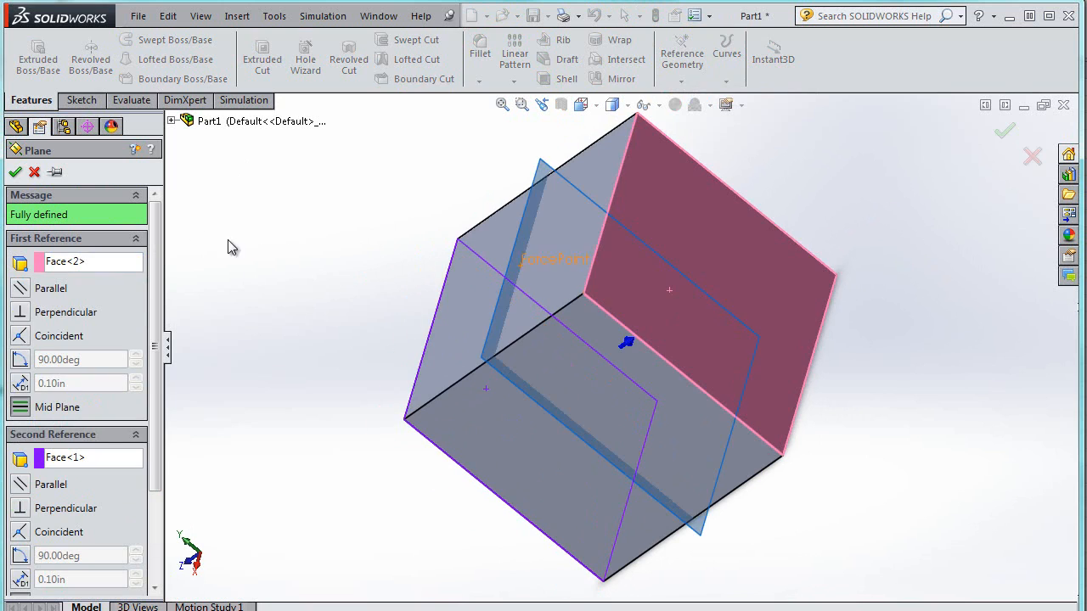
pyautogui.click(15, 173)
# Resize Plane1 so it extends beyond the cube
pyautogui.moveTo(413, 166); pyautogui.dragTo(391, 183, button='middle')
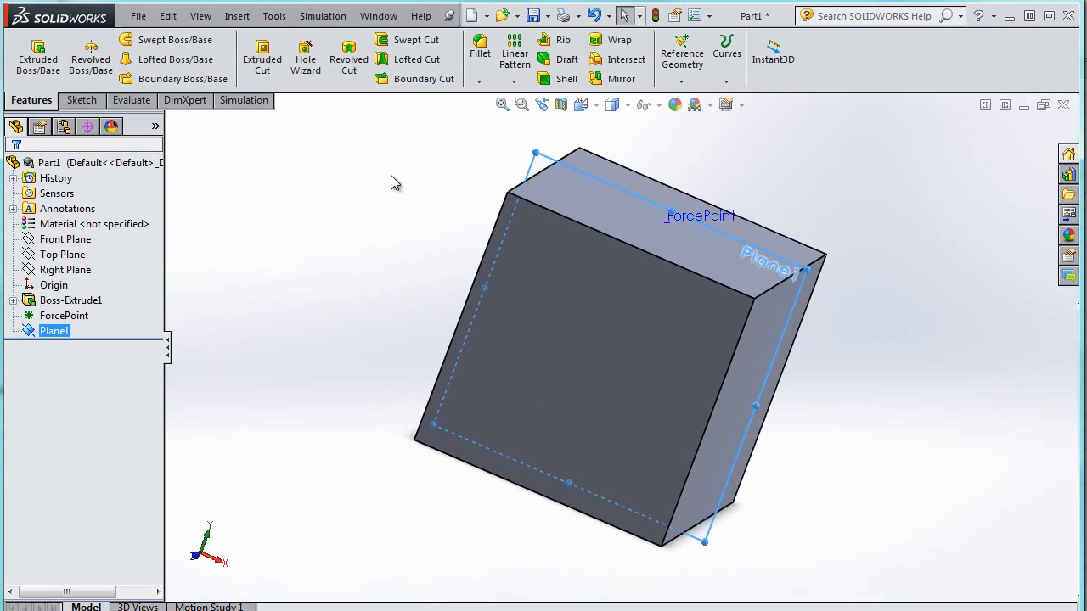
pyautogui.moveTo(536, 151); pyautogui.dragTo(524, 107)
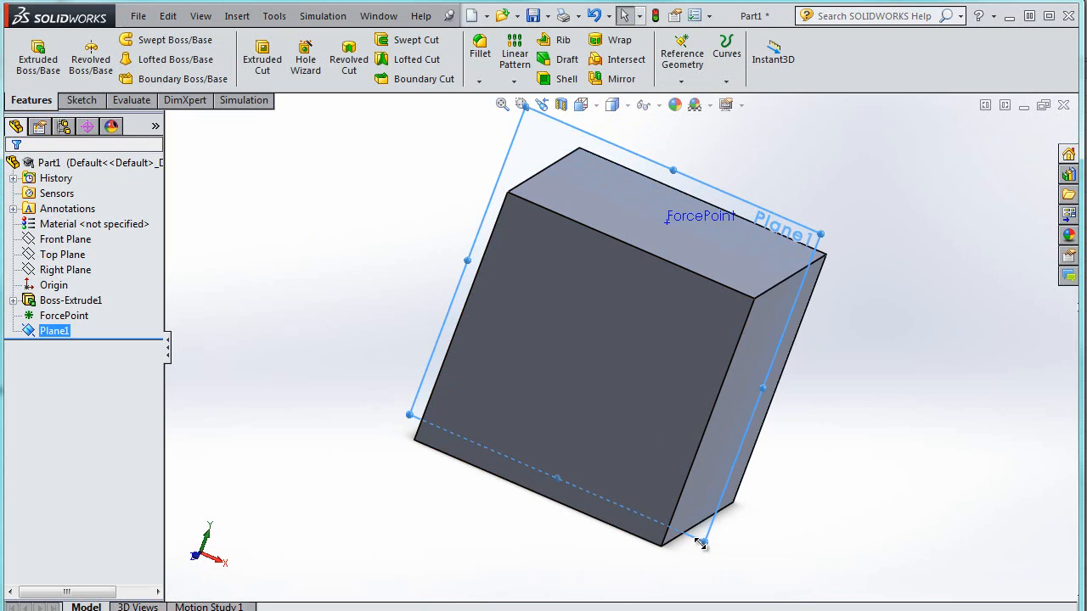
pyautogui.moveTo(701, 544); pyautogui.dragTo(756, 607)
# Orient the view normal to Plane1 and open a new sketch on it
pyautogui.rightClick(674, 328)
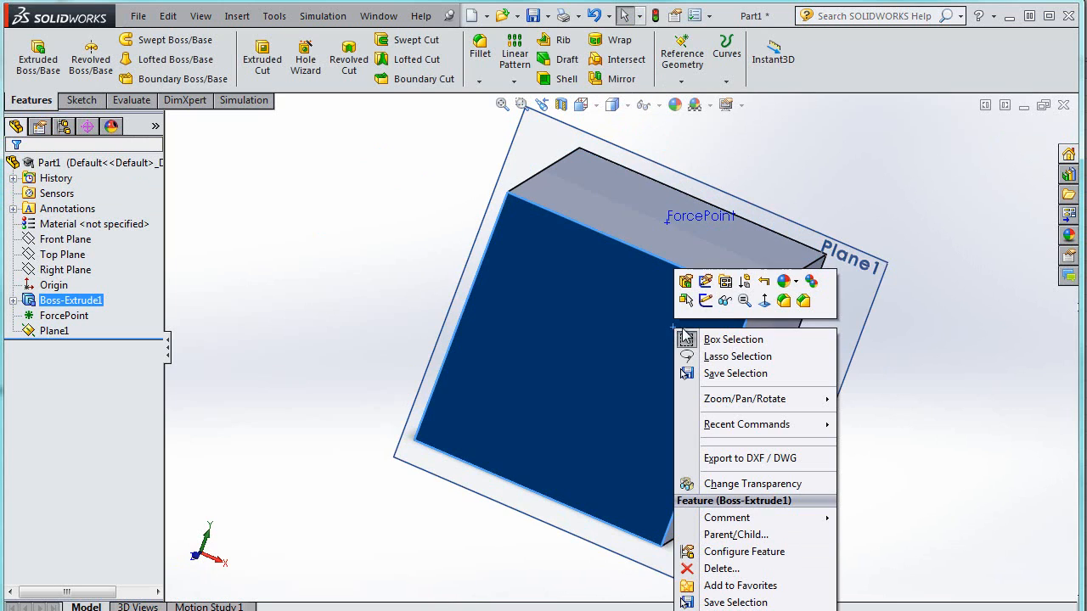
pyautogui.click(764, 300)
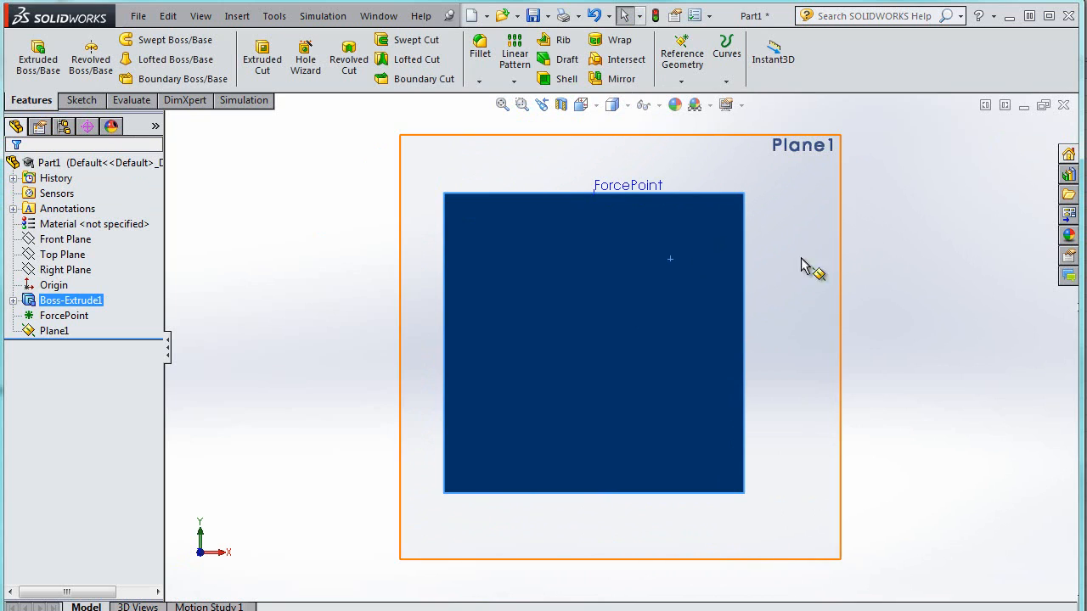
pyautogui.click(919, 256)
pyautogui.moveTo(772, 269); pyautogui.dragTo(790, 274, button='middle')
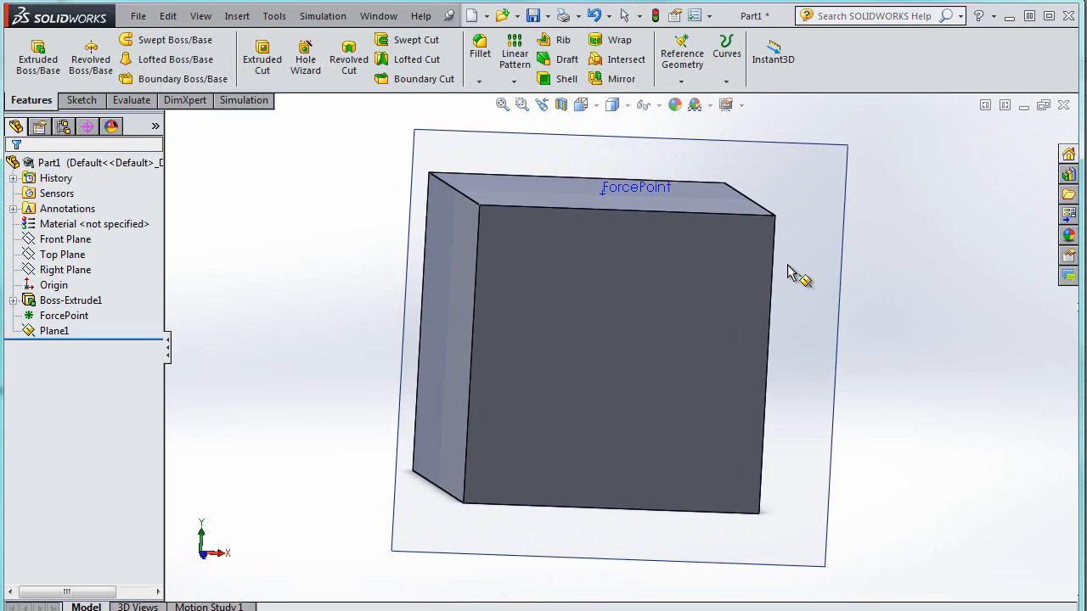
pyautogui.rightClick(620, 332)
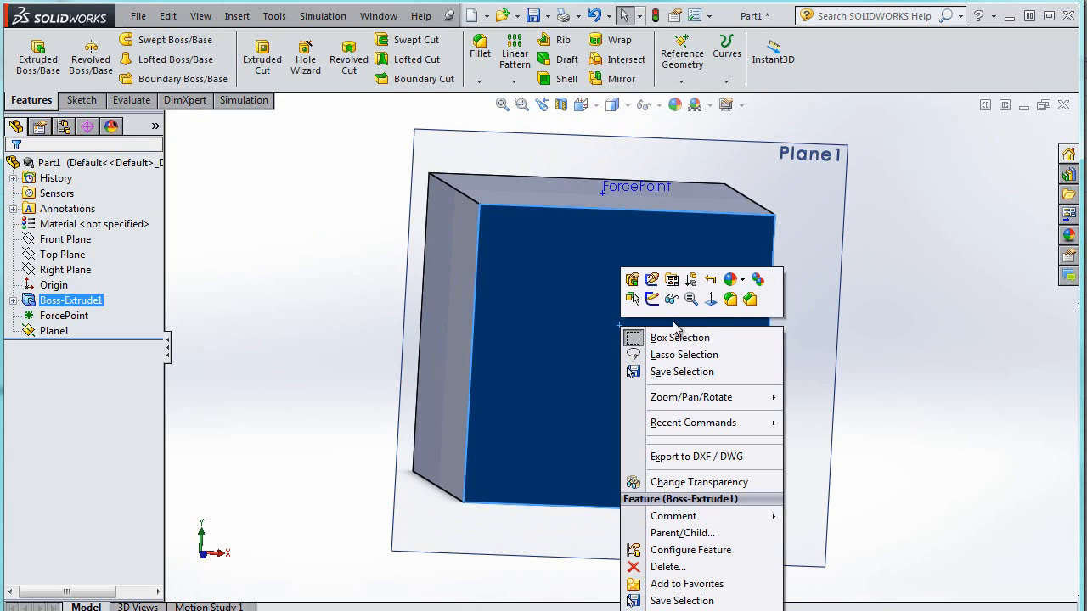
pyautogui.click(729, 301)
pyautogui.rightClick(804, 243)
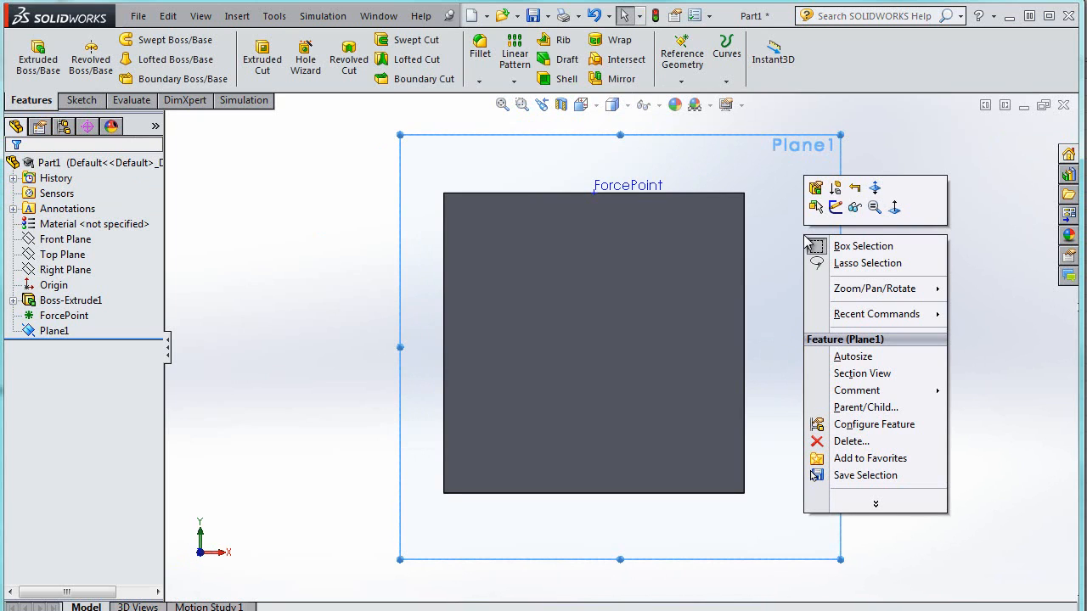
pyautogui.click(836, 208)
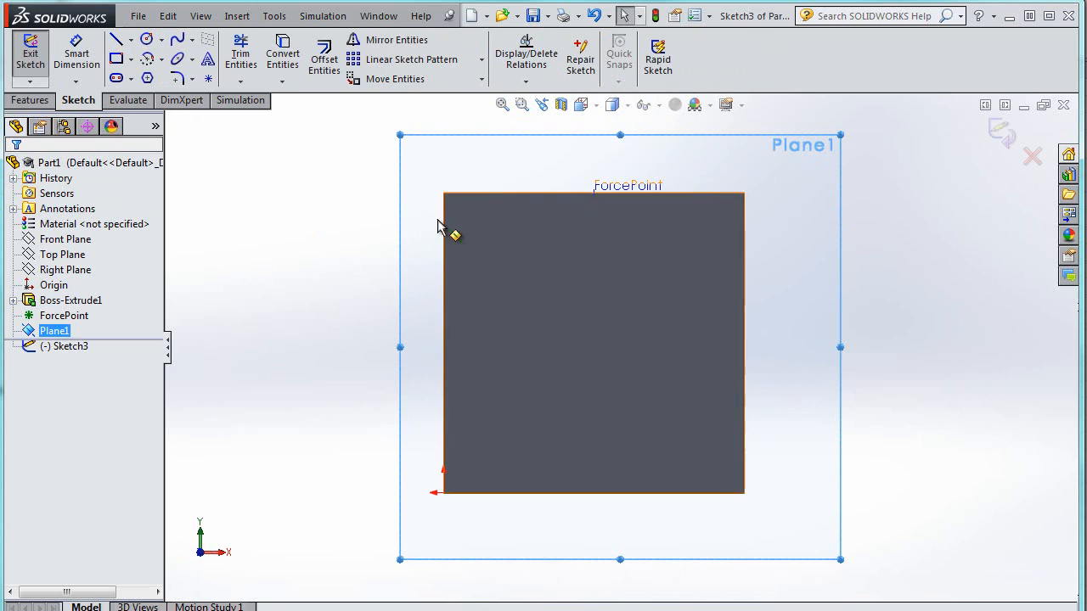
# Draw a line from ForcePoint upward to the left, about 0.47 in long
pyautogui.scroll(3, 507, 201)
pyautogui.scroll(-6, 522, 197)
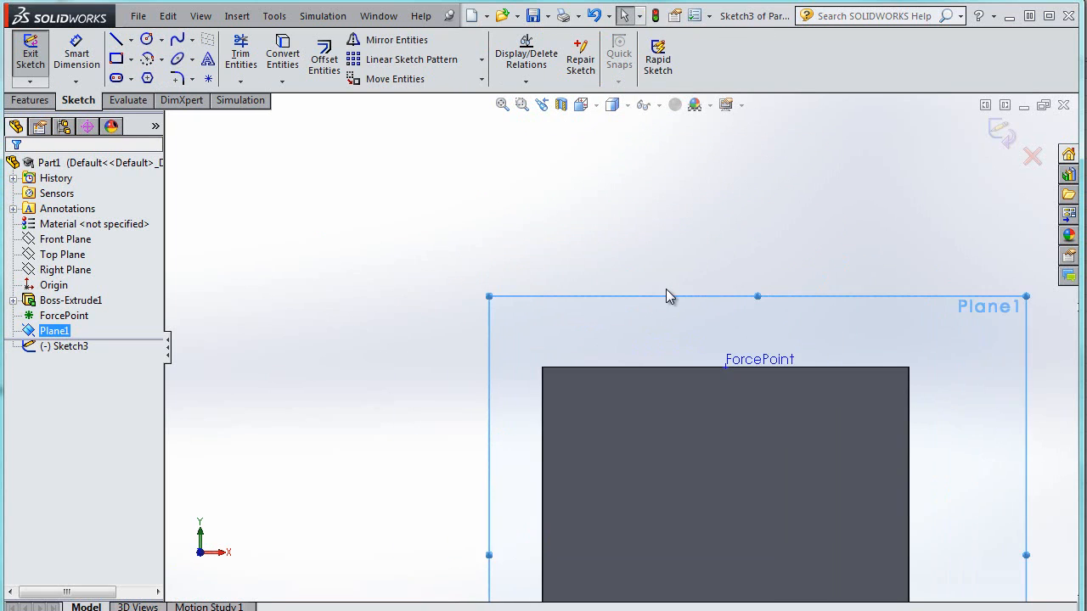
pyautogui.click(116, 40)
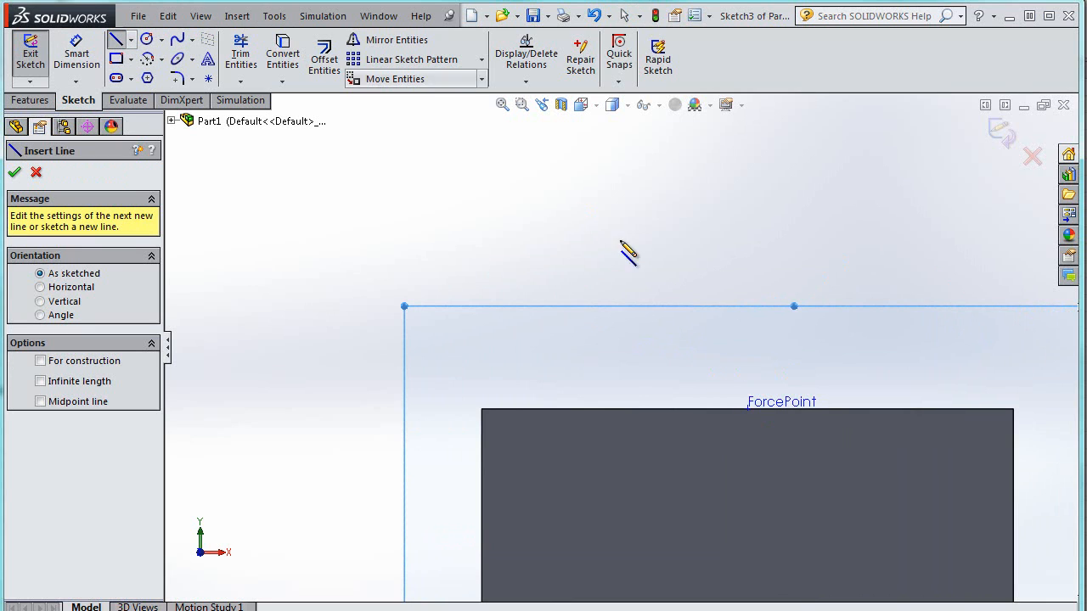
pyautogui.click(748, 410)
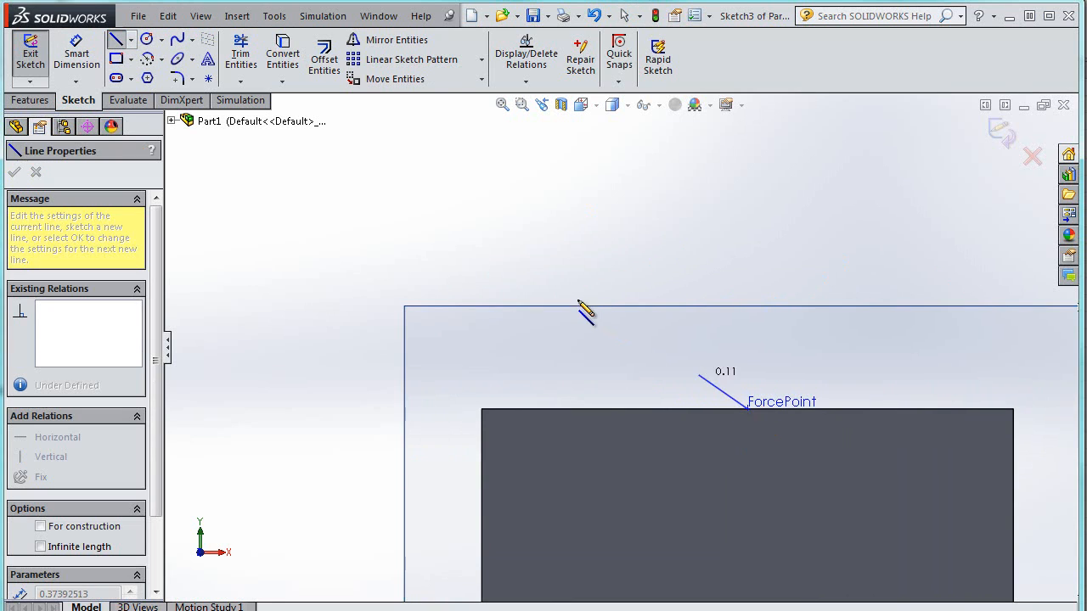
pyautogui.click(535, 277)
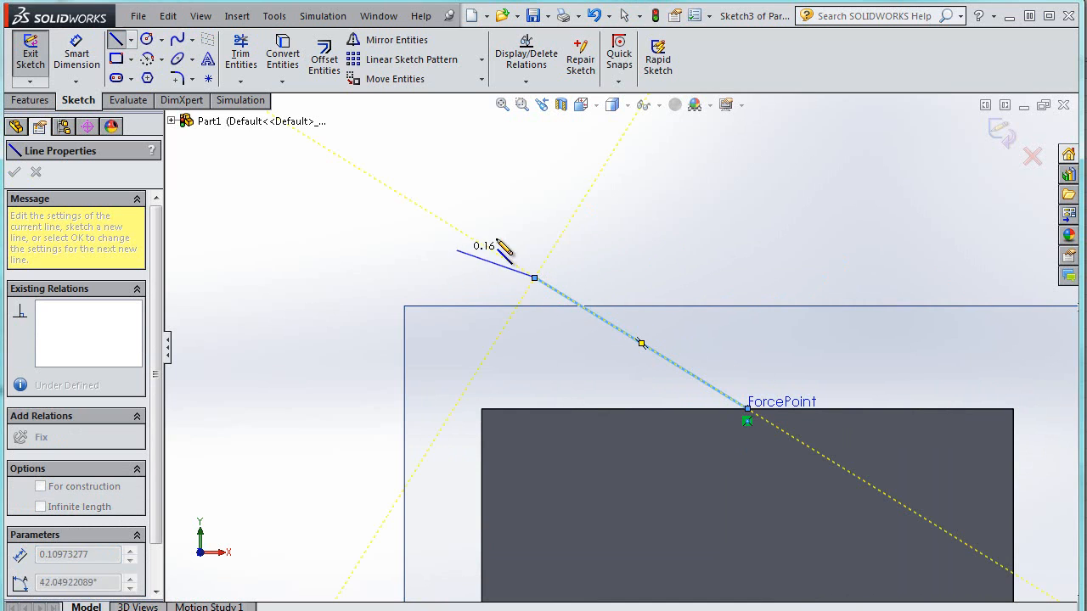
pyautogui.press('Escape')
# Draw a second line from ForcePoint upward to the right, about 0.48 in long
pyautogui.click(119, 41)
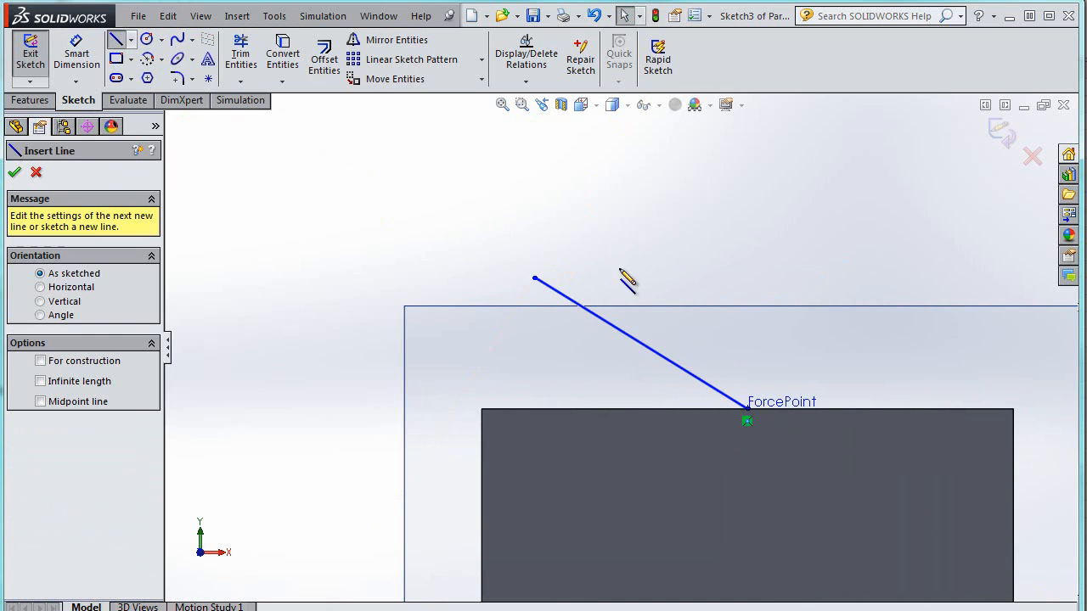
pyautogui.click(747, 410)
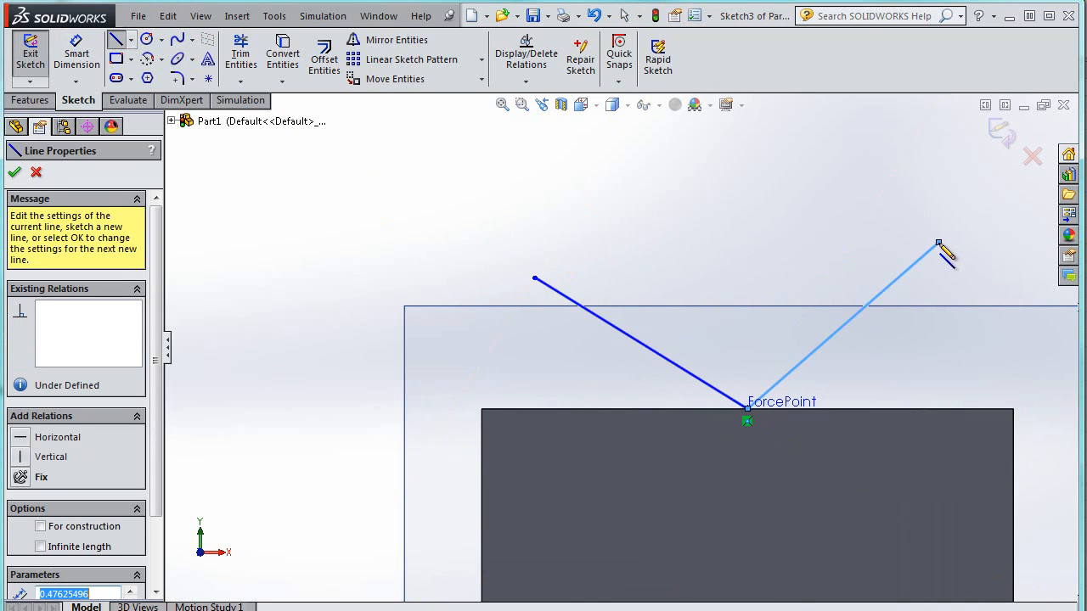
pyautogui.click(939, 244)
pyautogui.press('Escape')
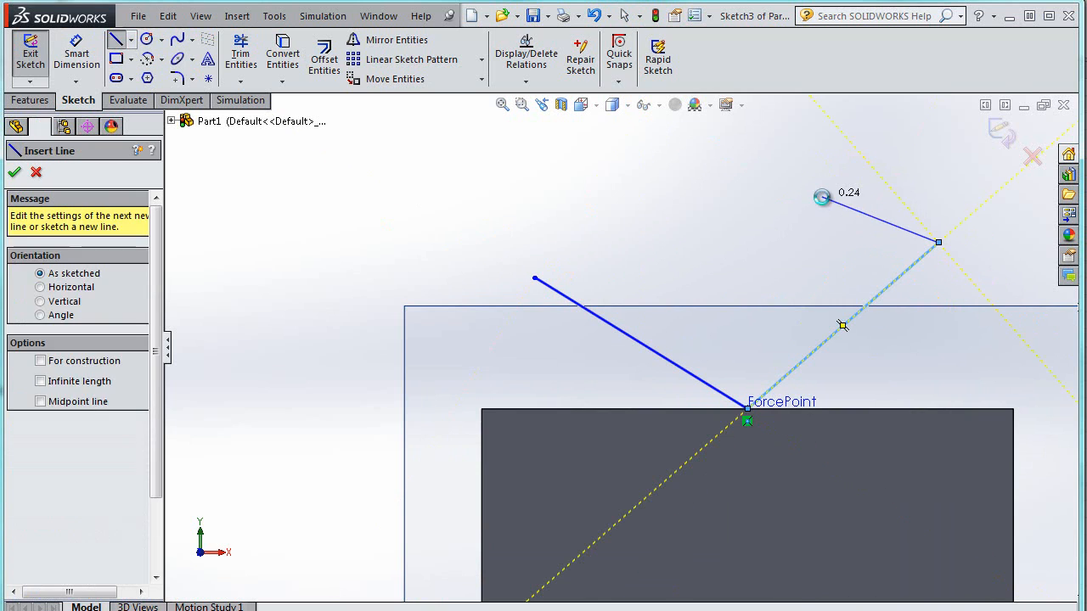
pyautogui.press('Escape')
pyautogui.click(80, 55)
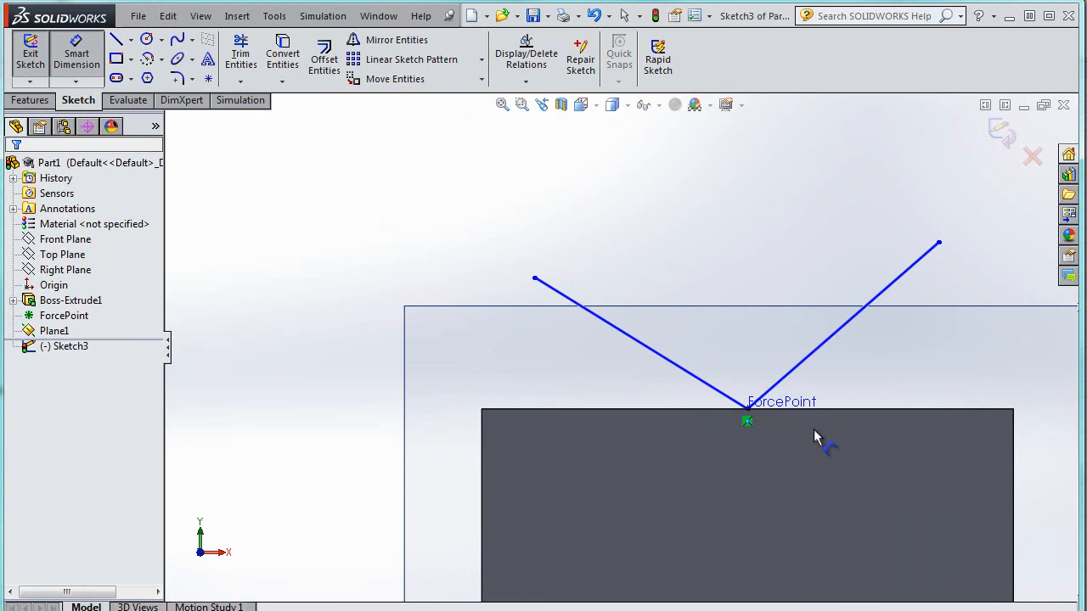
pyautogui.moveTo(891, 347); pyautogui.dragTo(881, 408, button='middle')
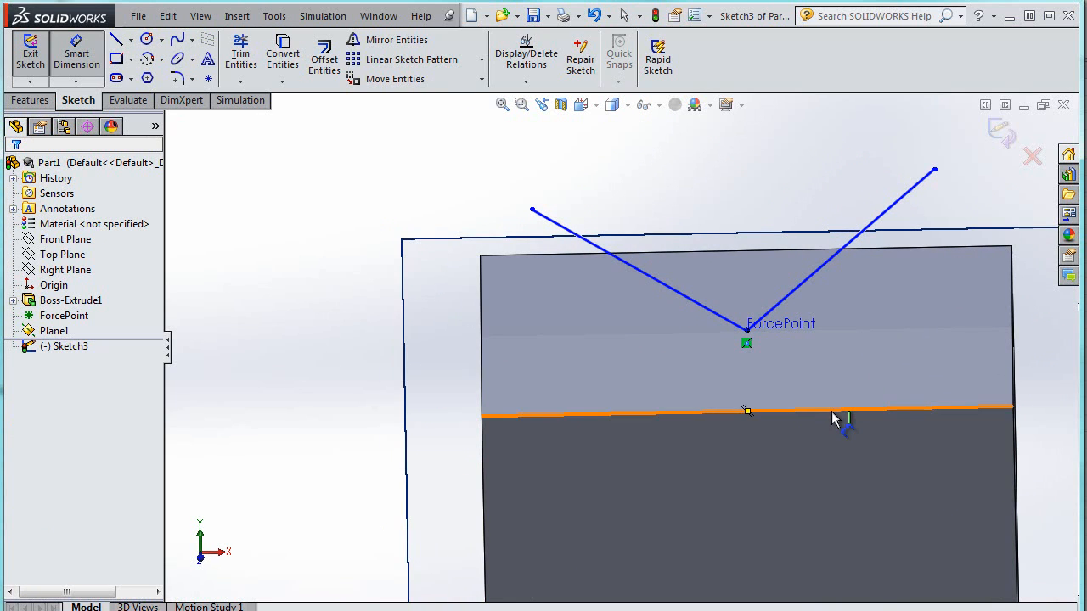
pyautogui.click(828, 264)
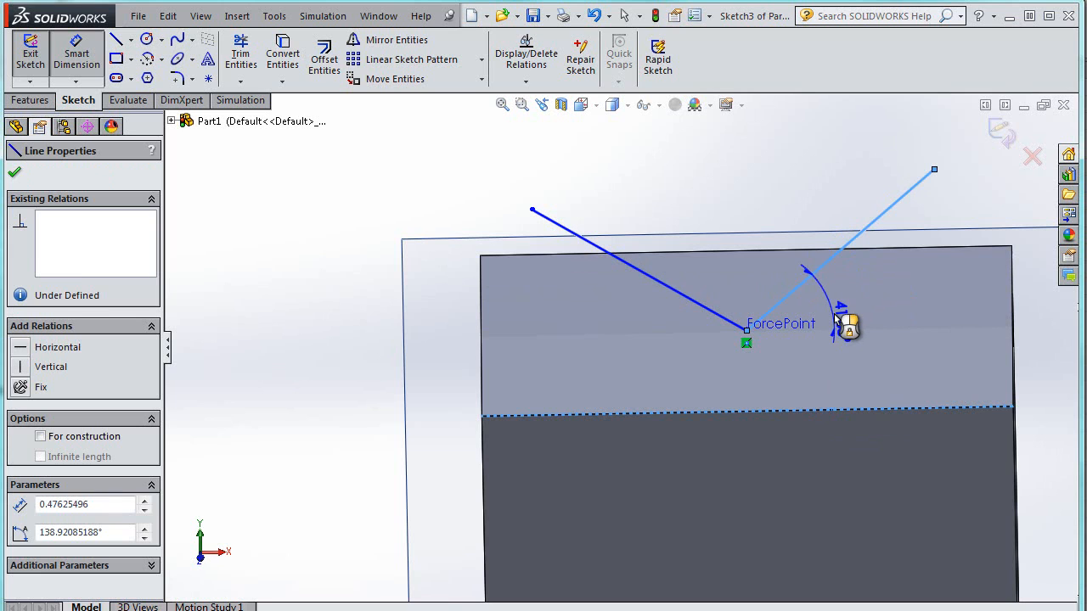
pyautogui.press('Escape')
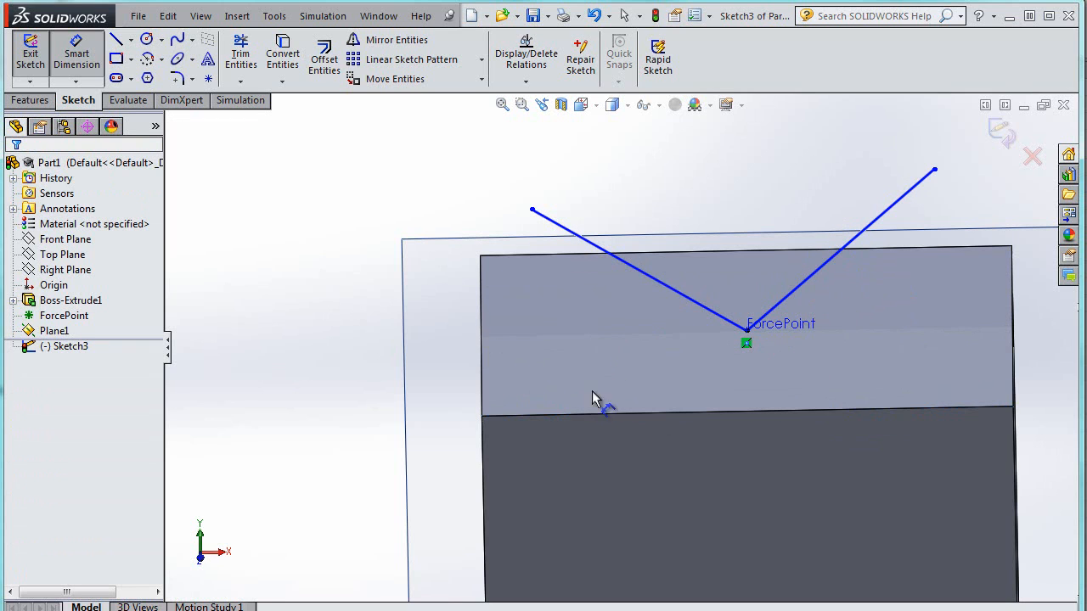
# Draw a vertical line from ForcePoint straight up, about 0.40 in long
pyautogui.moveTo(604, 427); pyautogui.dragTo(585, 370, button='middle')
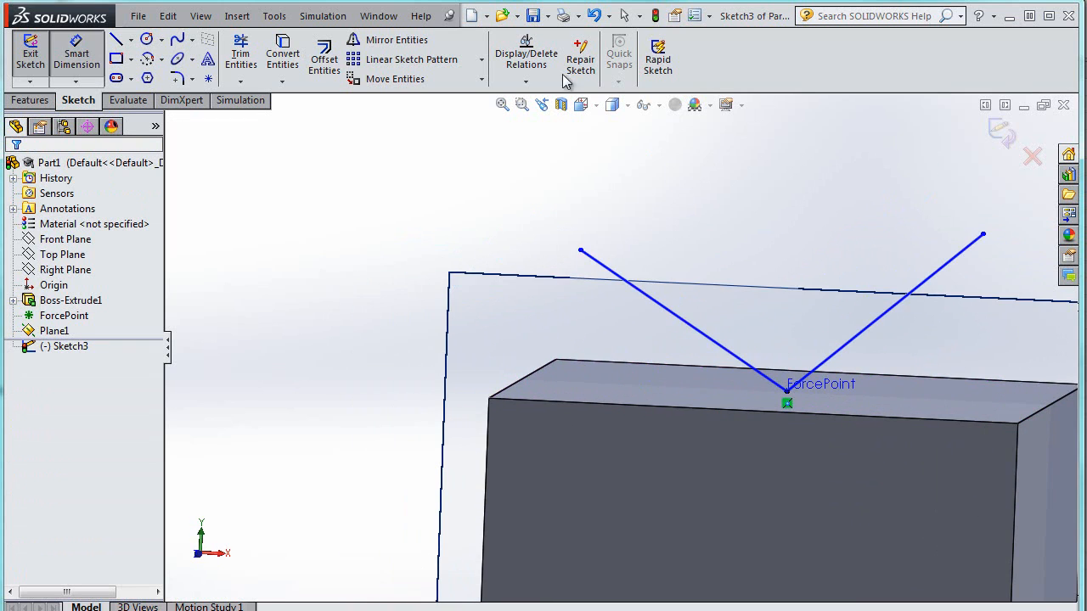
pyautogui.click(117, 40)
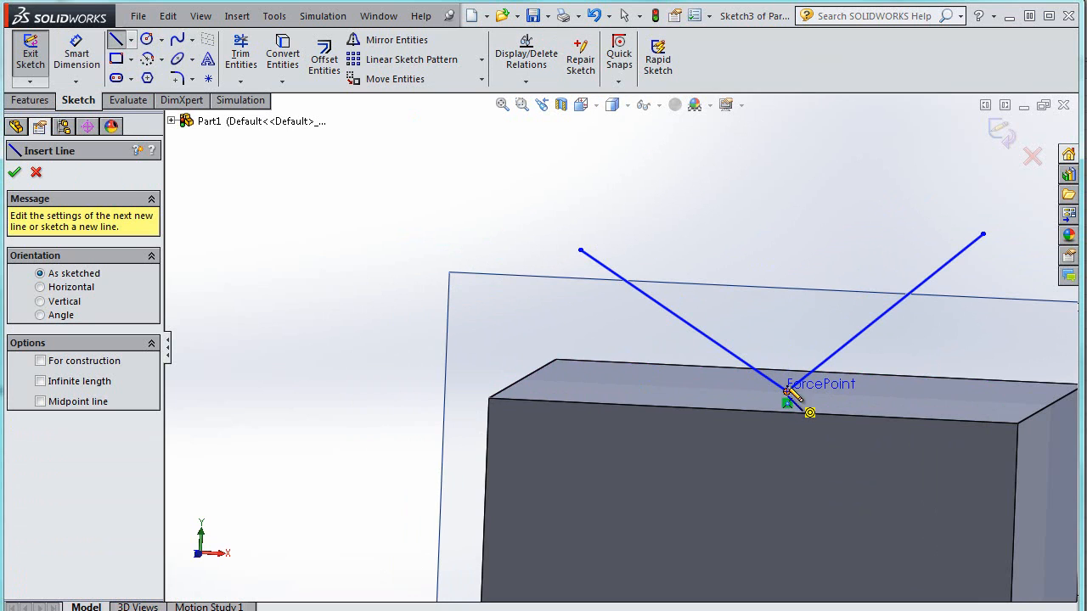
pyautogui.click(788, 392)
pyautogui.click(794, 179)
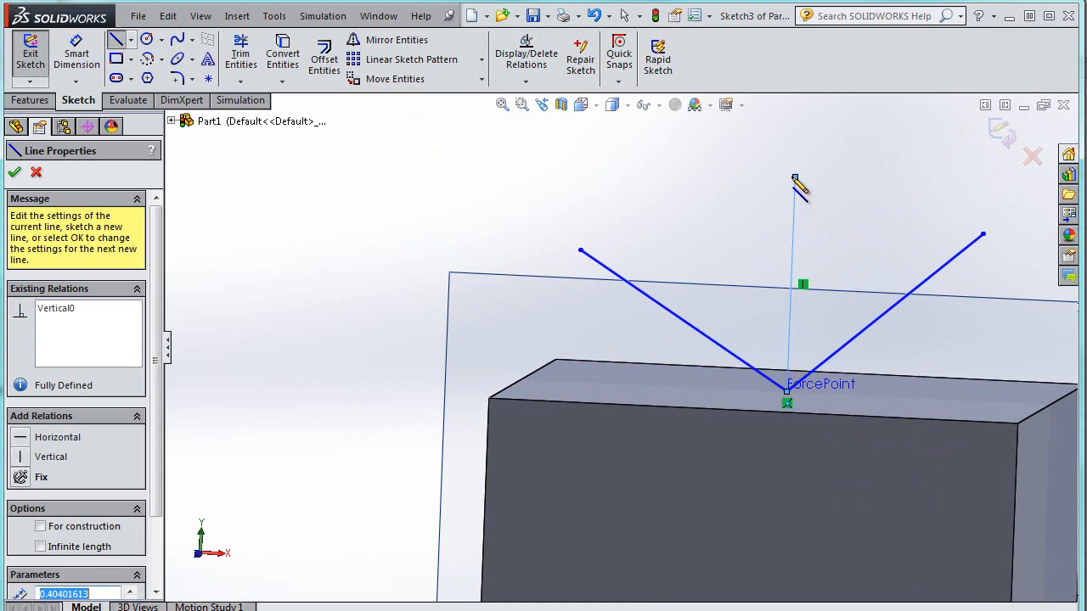
pyautogui.press('Escape')
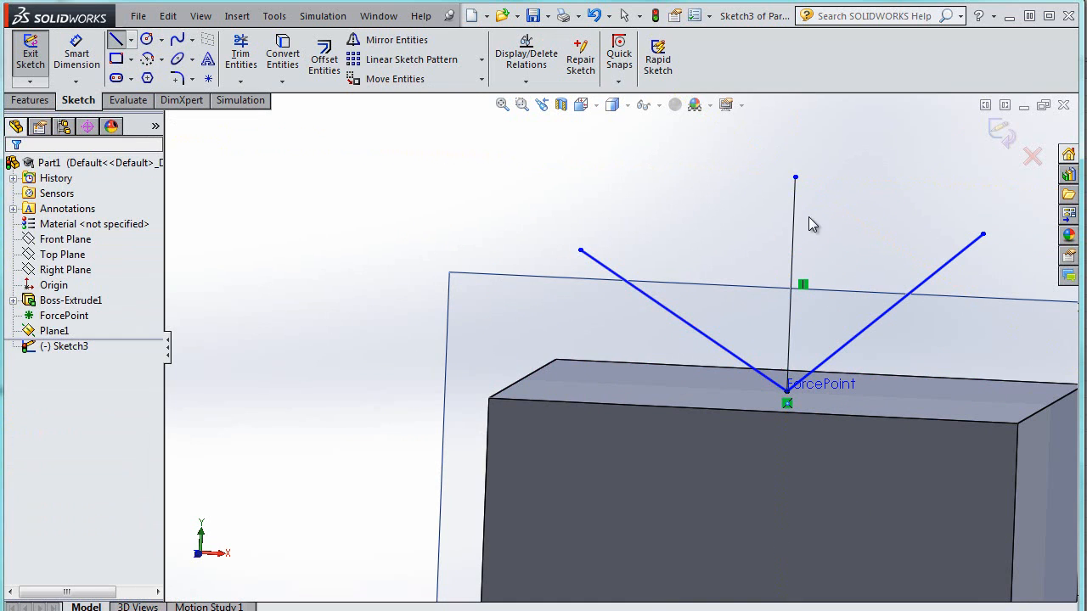
# Convert the vertical line from ForcePoint into construction geometry
pyautogui.click(793, 224)
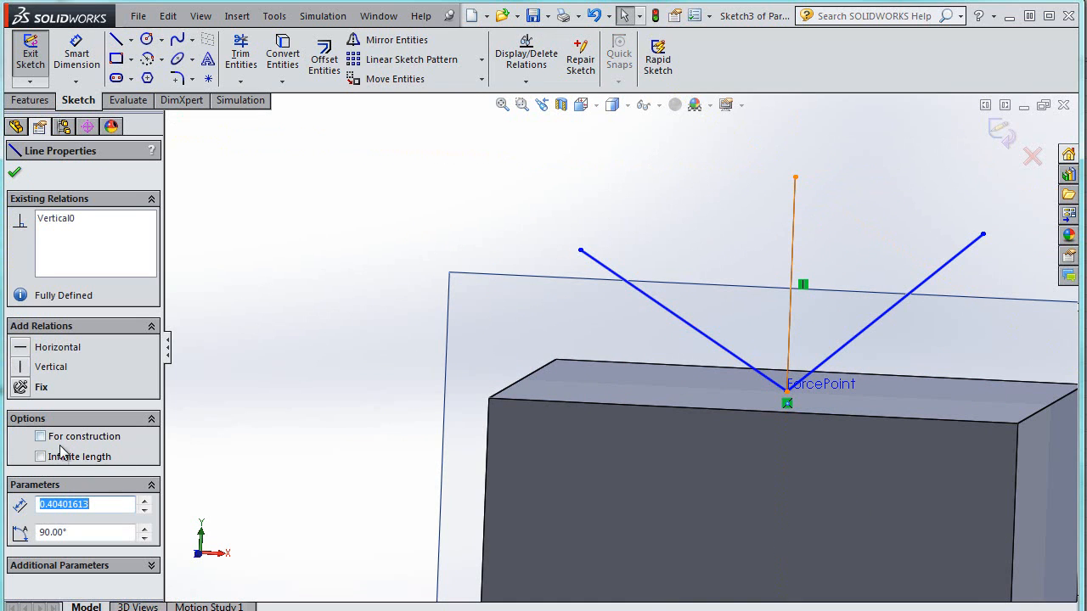
pyautogui.click(40, 437)
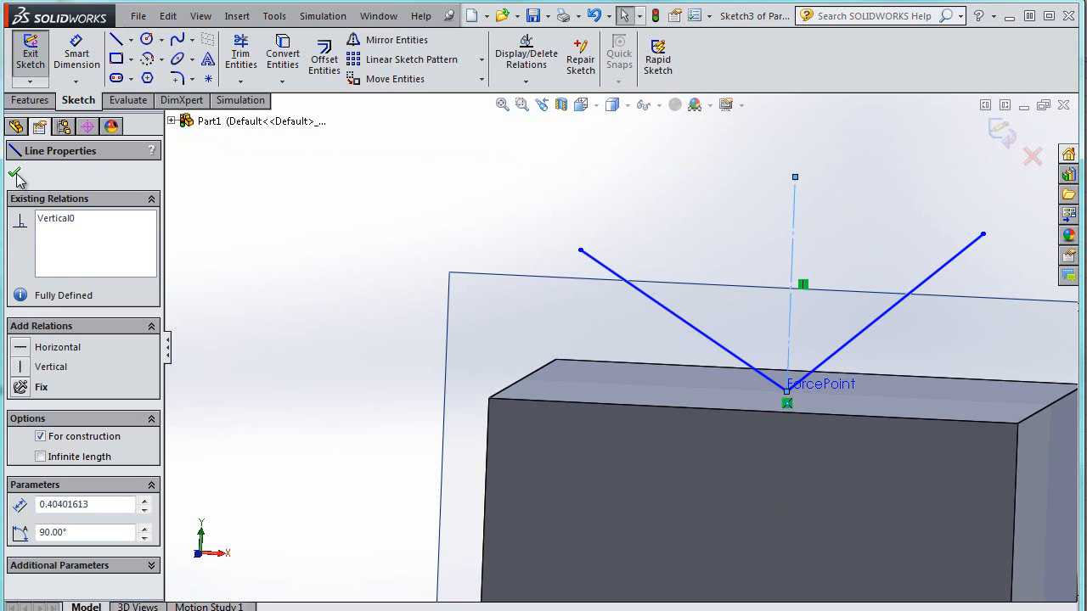
pyautogui.click(15, 175)
# Dimension the vertical construction line's length to 0.5 in
pyautogui.click(76, 52)
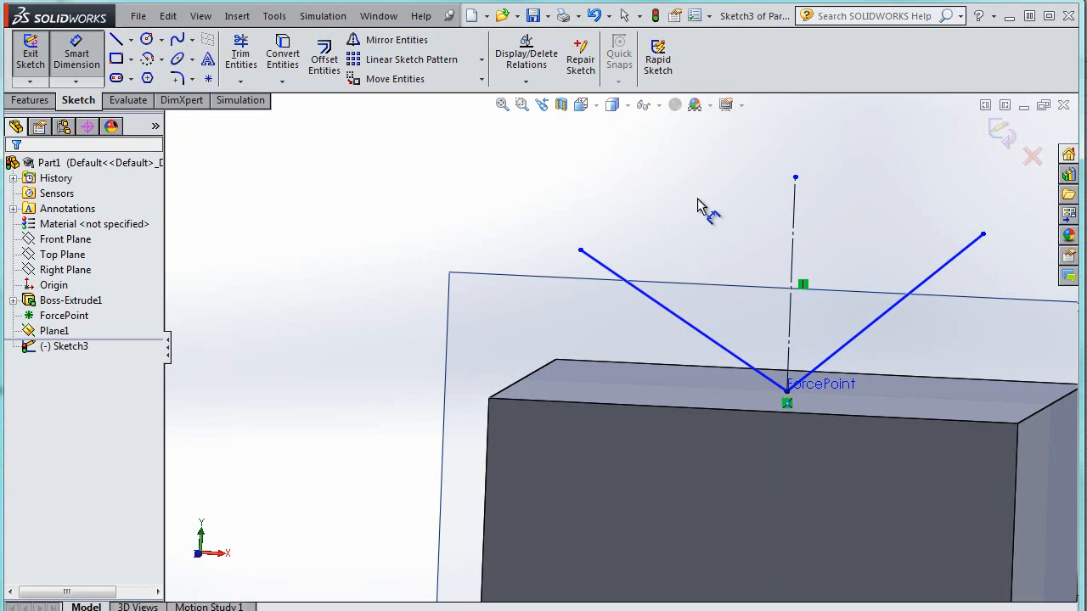
pyautogui.click(794, 219)
pyautogui.click(820, 230)
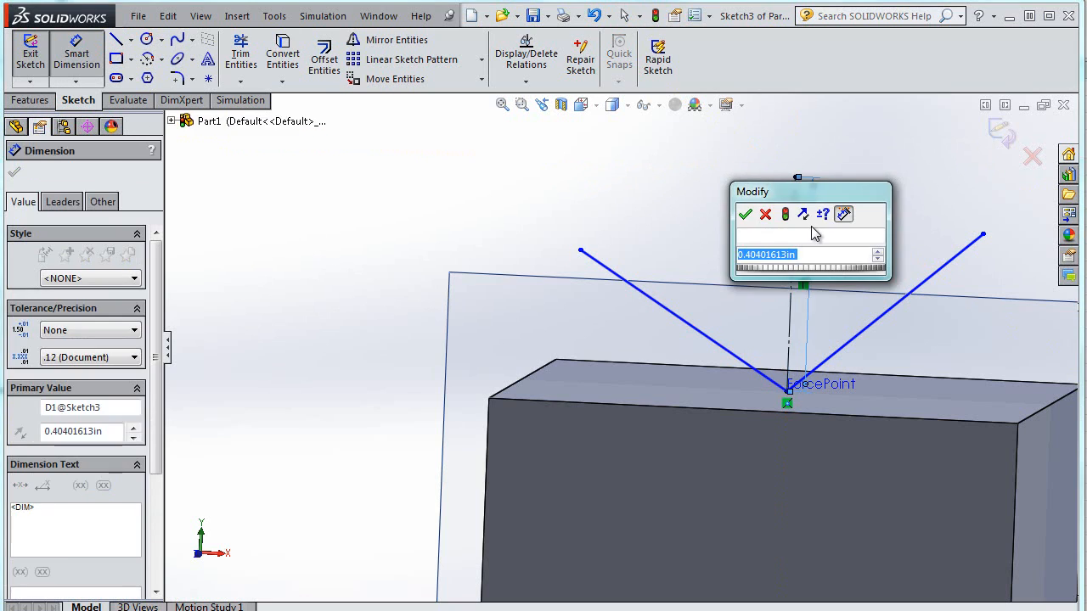
pyautogui.write('.5')
pyautogui.press('Return')
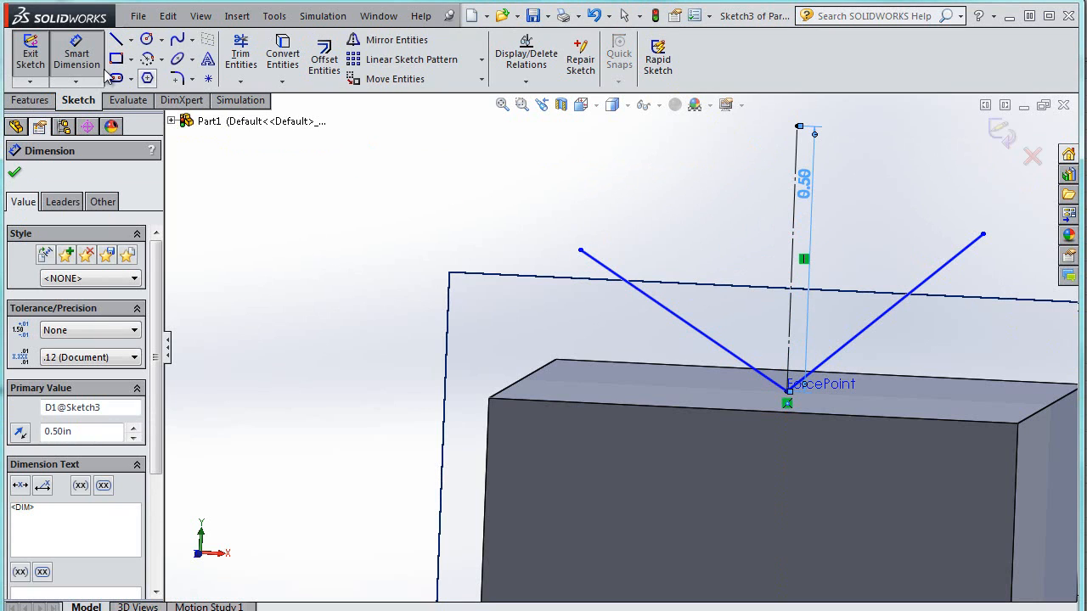
# Dimension the angle between the vertical construction line and the right line as 40°
pyautogui.click(815, 270)
pyautogui.click(875, 321)
pyautogui.click(868, 263)
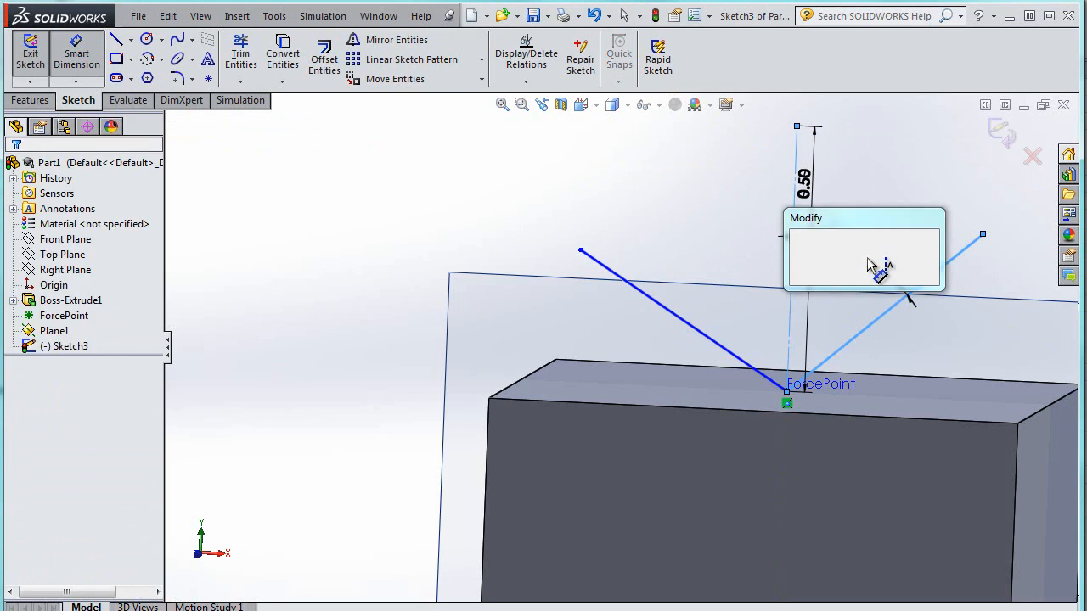
pyautogui.write('40')
pyautogui.press('Return')
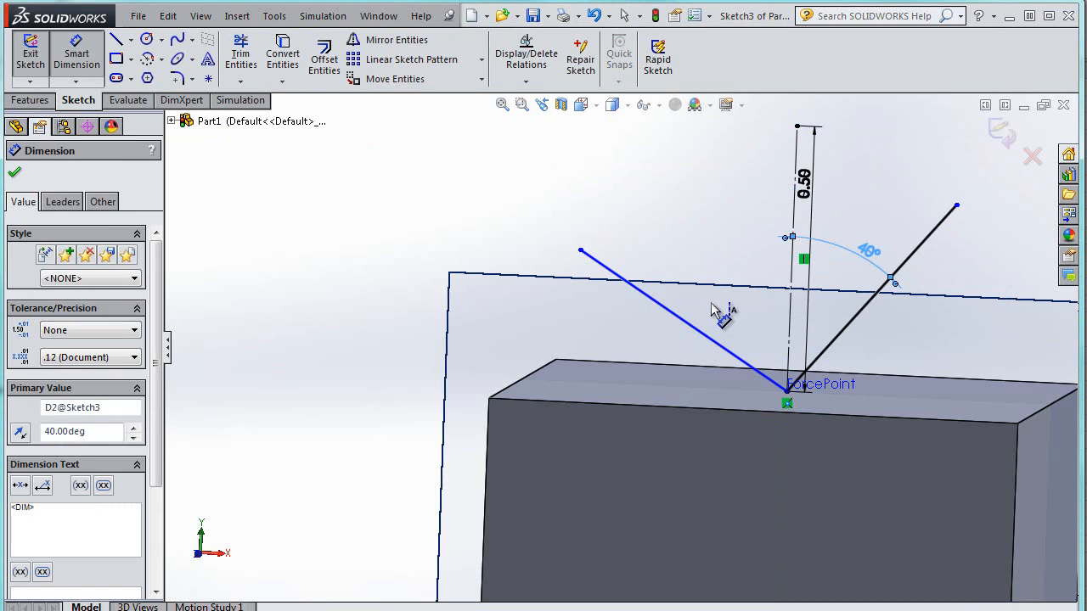
# Dimension the angle between the left line and the cube's top edge as 45°, then exit the sketch
pyautogui.click(698, 336)
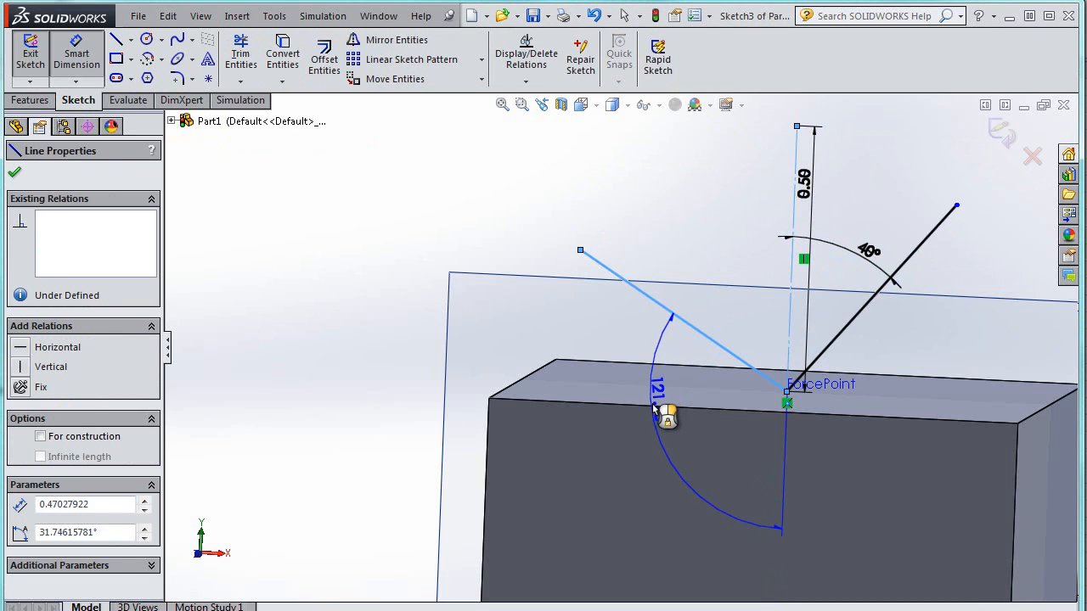
pyautogui.click(659, 406)
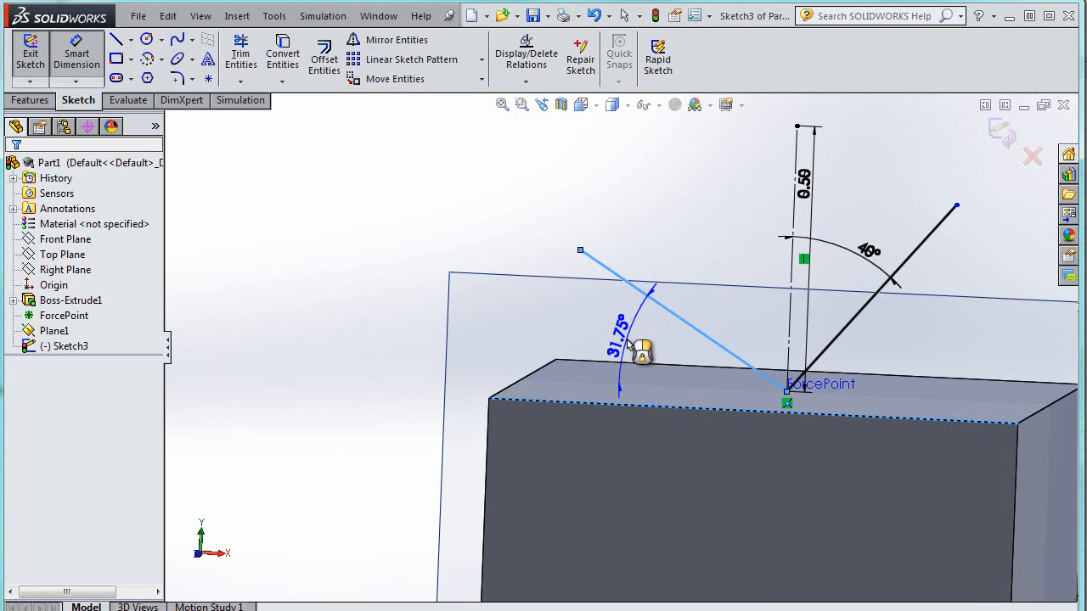
pyautogui.click(635, 346)
pyautogui.write('45')
pyautogui.press('Return')
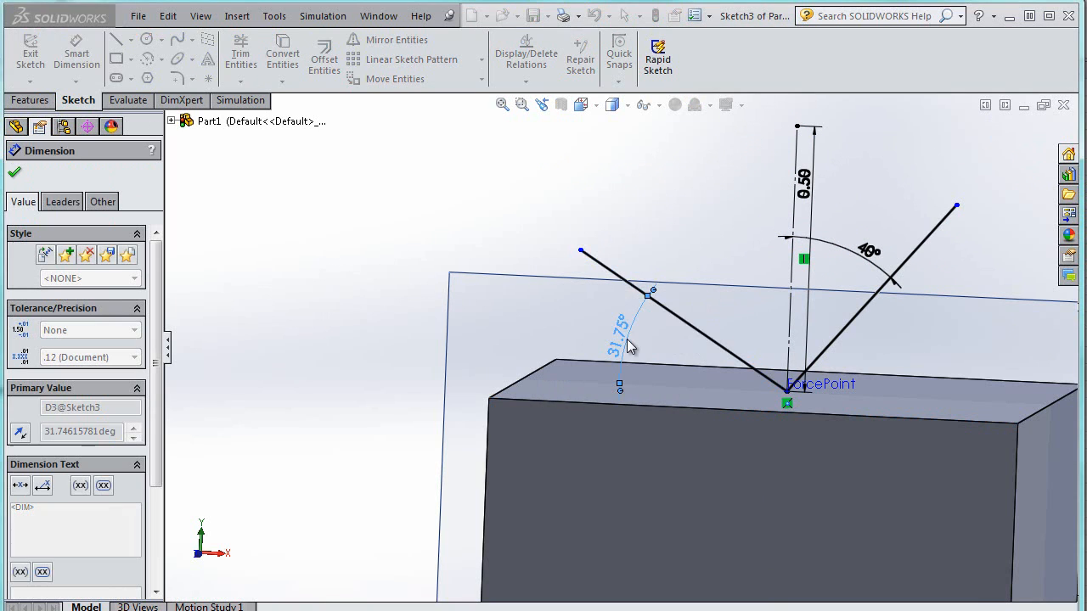
pyautogui.click(17, 174)
pyautogui.click(31, 52)
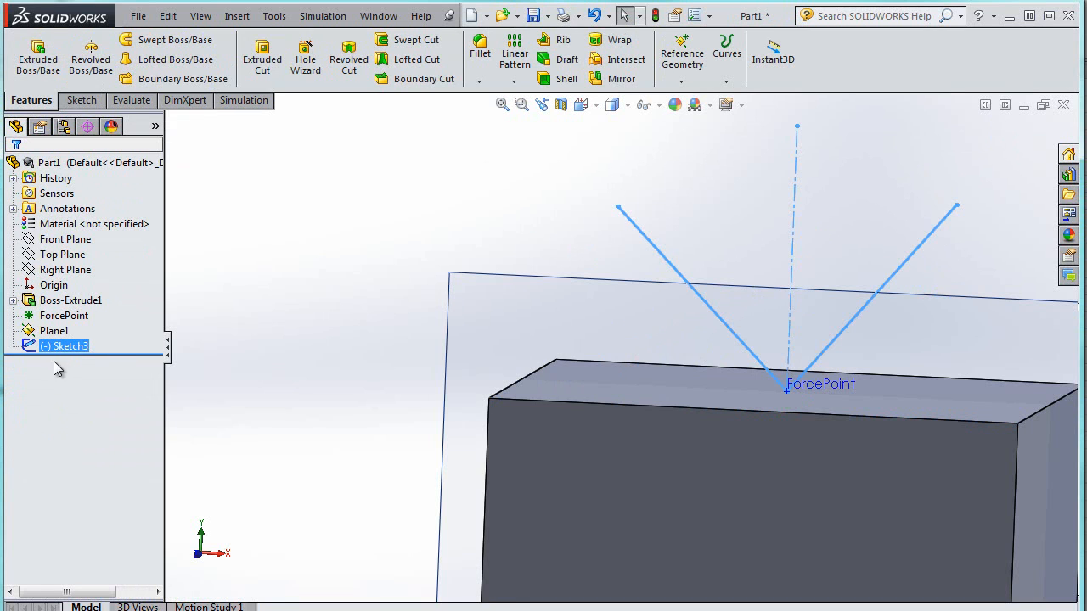
# Reopen Sketch3 for editing and drag the left line's free endpoint farther out
pyautogui.rightClick(74, 350)
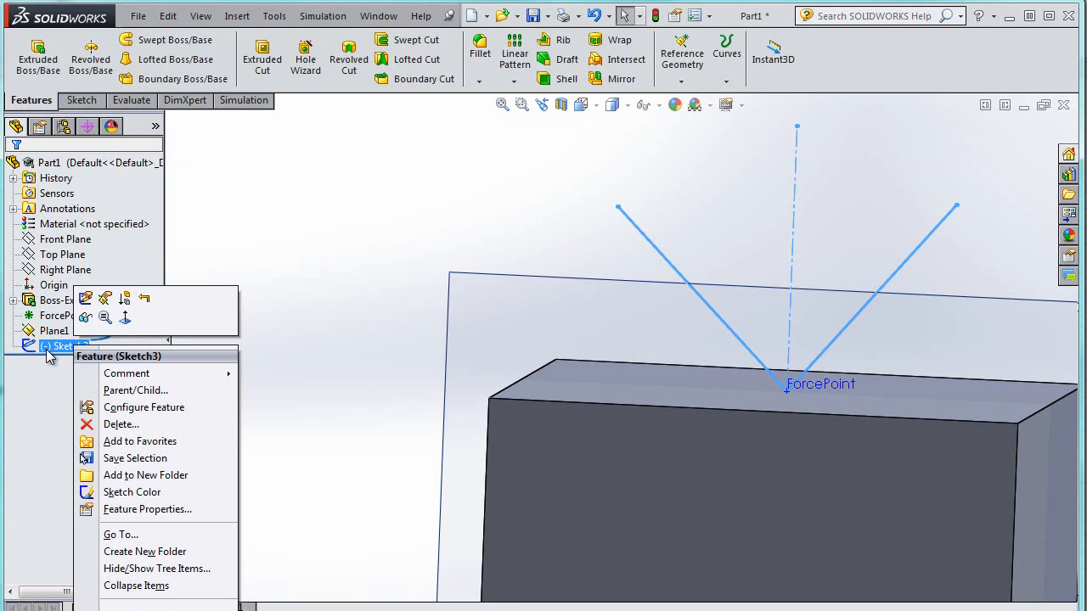
pyautogui.click(85, 298)
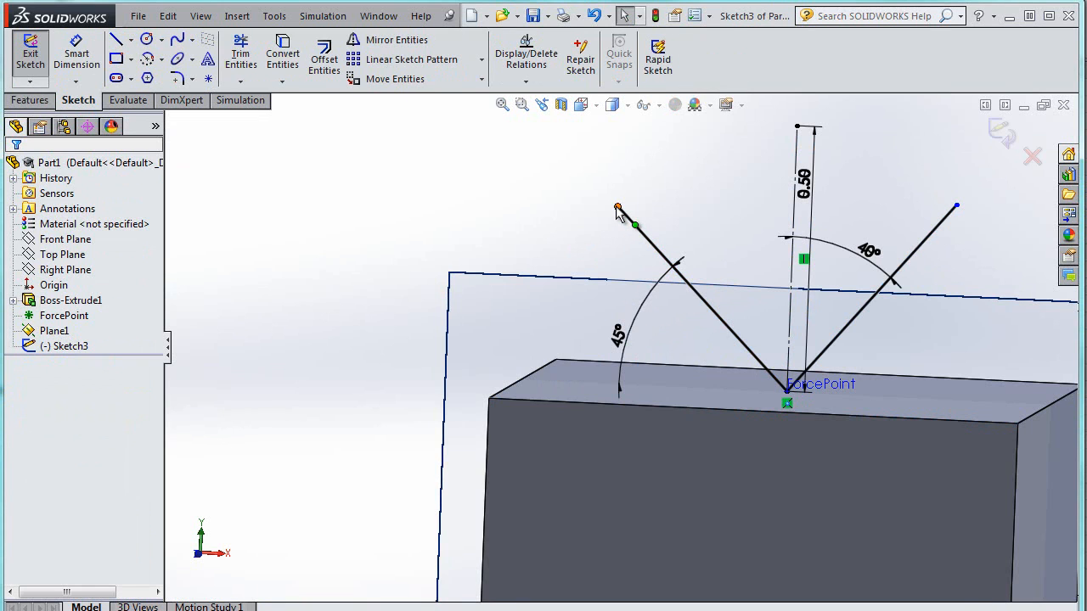
pyautogui.moveTo(617, 209); pyautogui.dragTo(577, 164)
pyautogui.moveTo(643, 252); pyautogui.dragTo(608, 197)
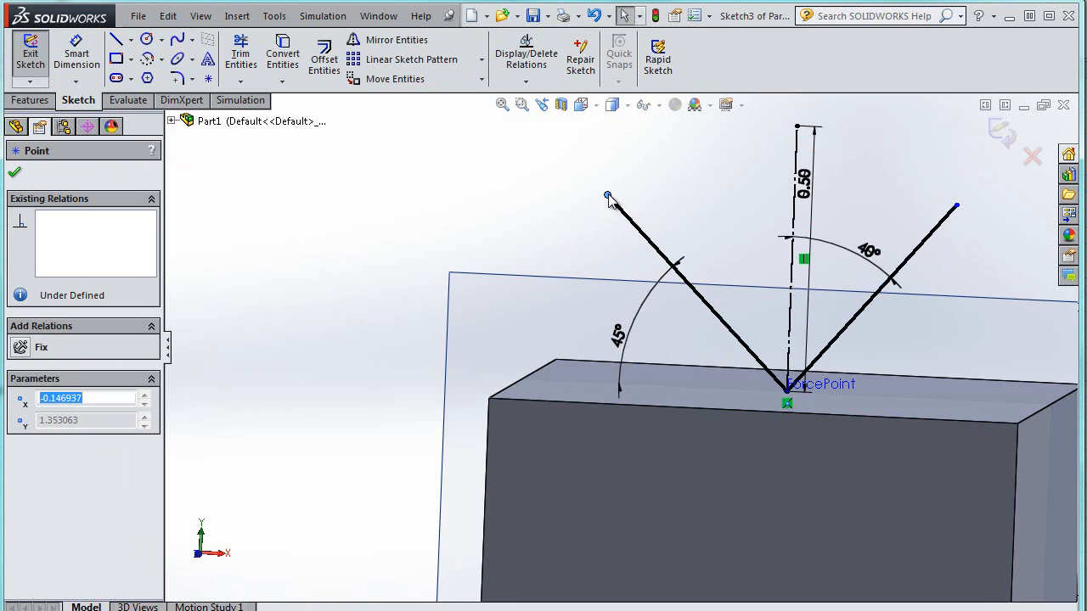
pyautogui.click(77, 53)
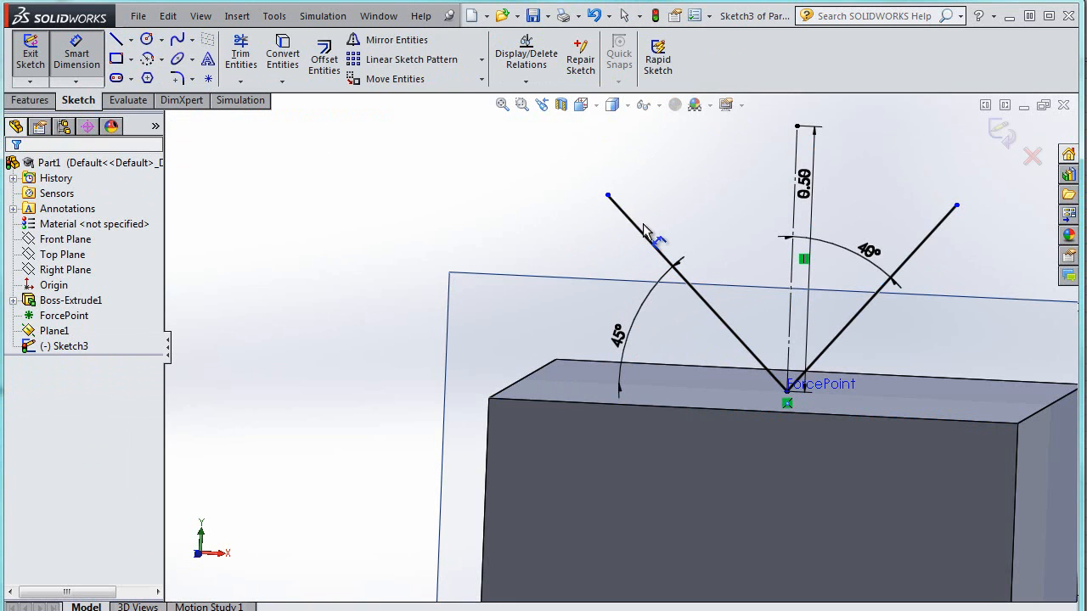
pyautogui.click(642, 230)
pyautogui.click(607, 259)
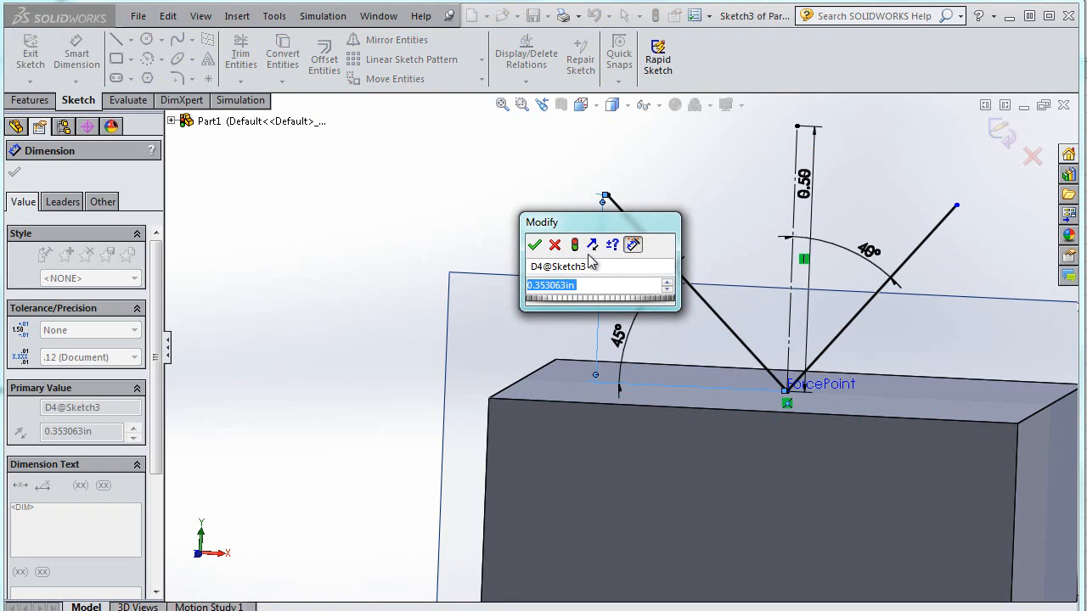
pyautogui.click(556, 247)
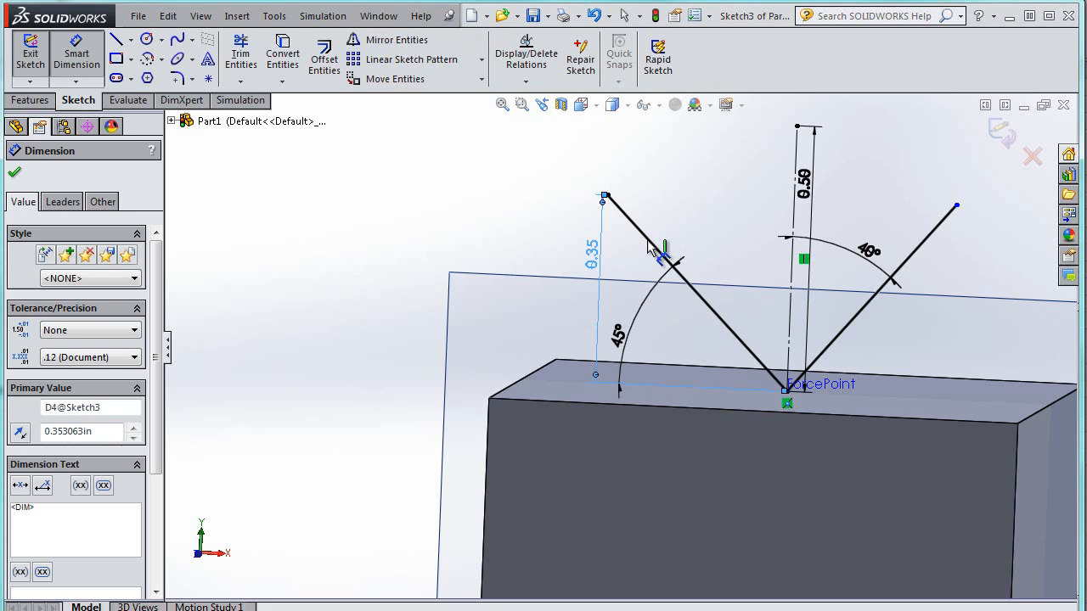
pyautogui.press('Delete')
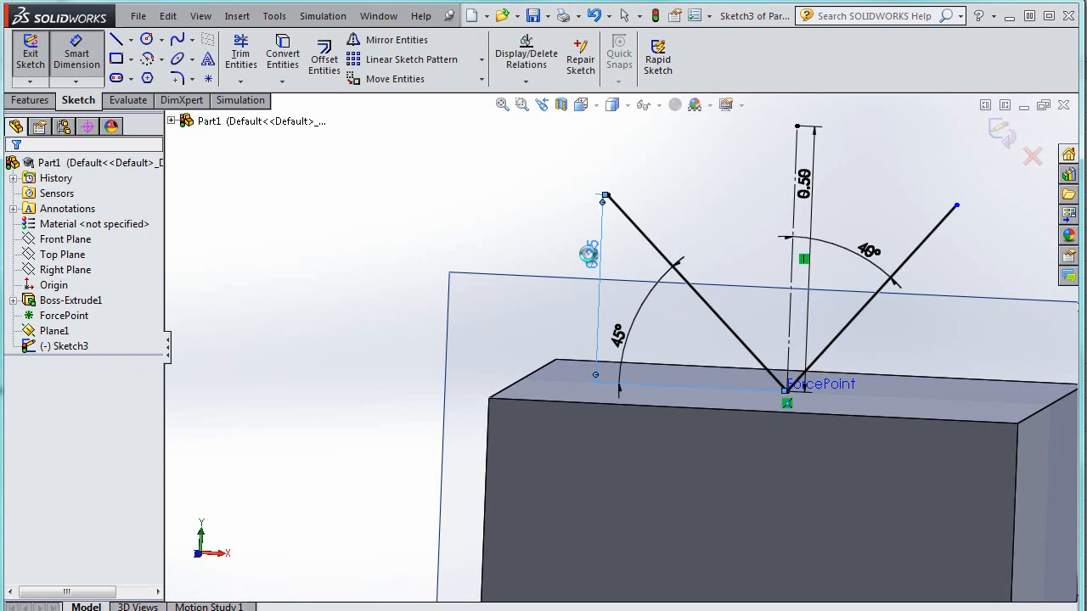
# Set the left line's length to 0.5 in
pyautogui.click(661, 261)
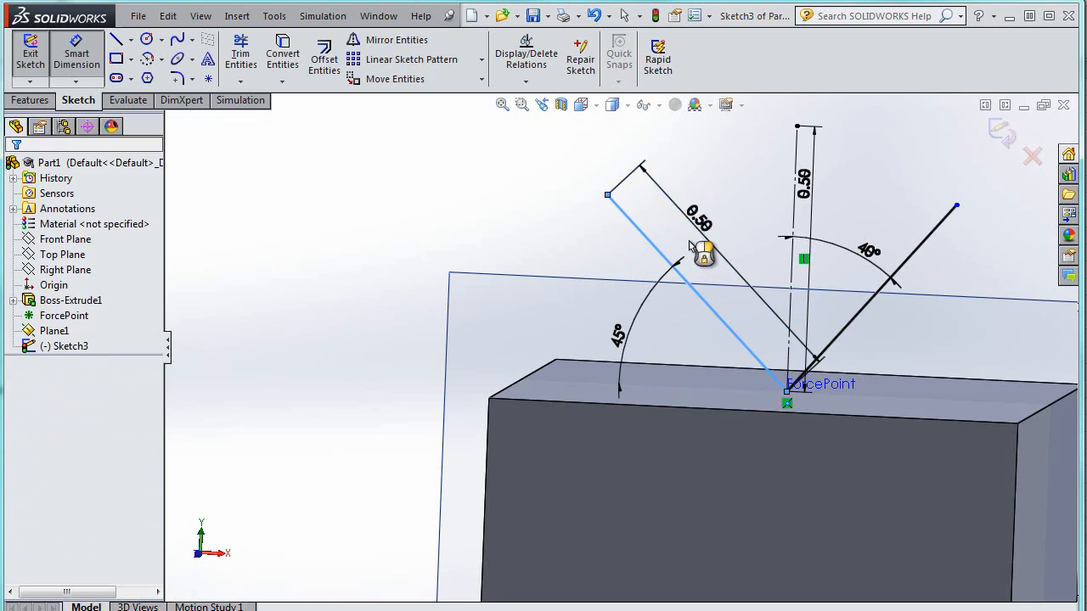
pyautogui.click(691, 246)
pyautogui.write('.5')
pyautogui.press('Return')
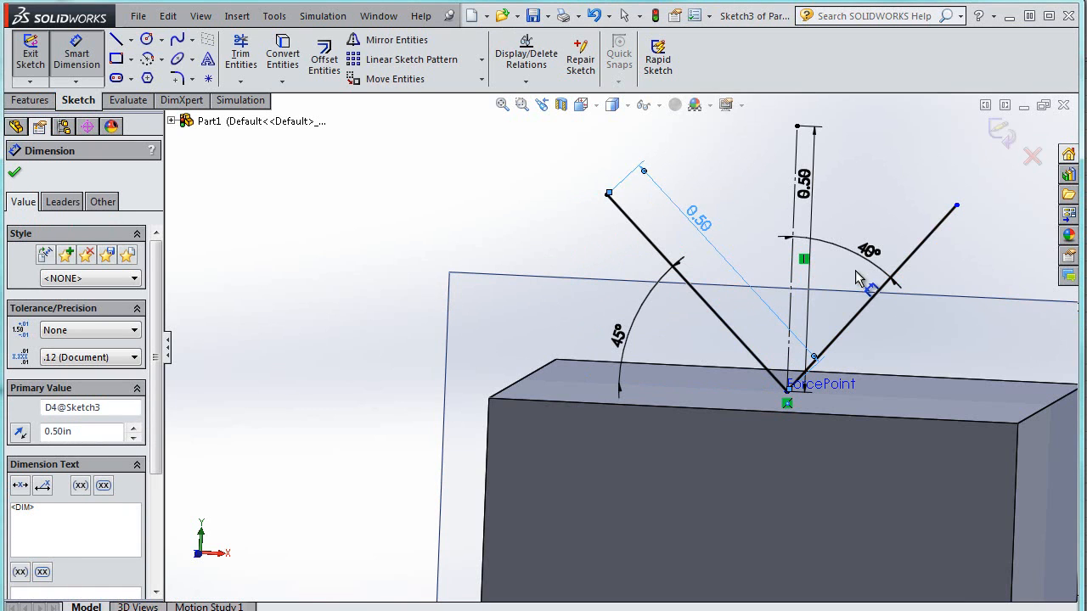
# Set the right line's length to 0.5 in and exit the sketch
pyautogui.click(917, 253)
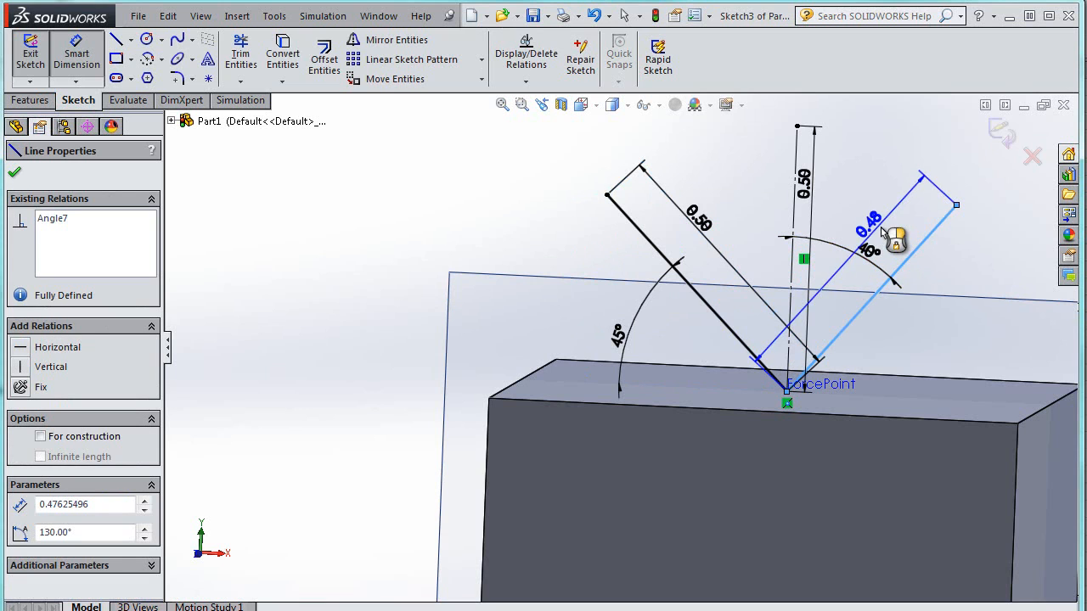
pyautogui.click(928, 329)
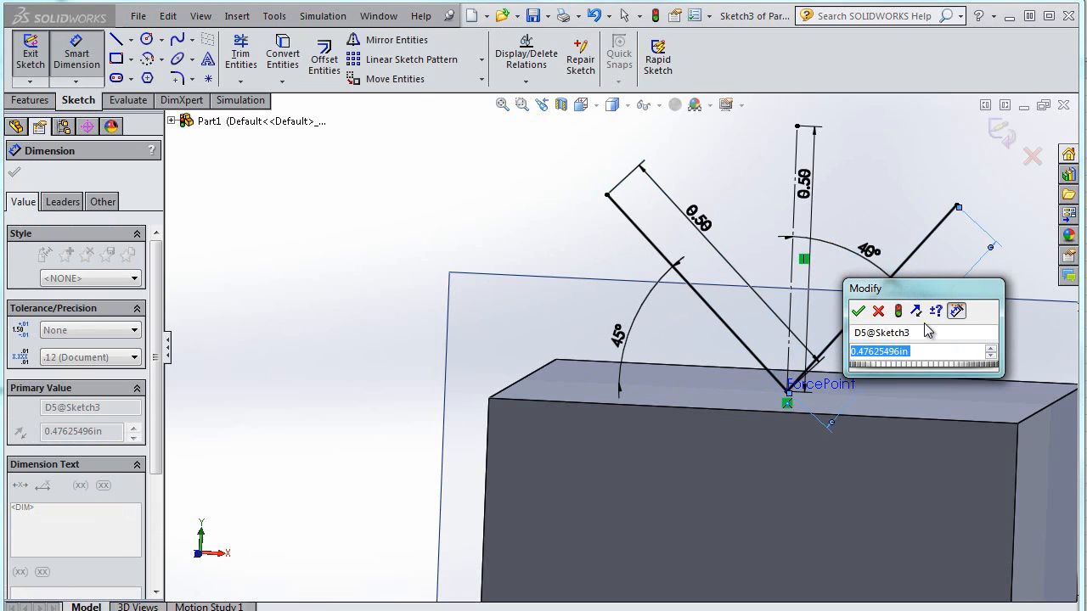
pyautogui.write('.5')
pyautogui.press('Return')
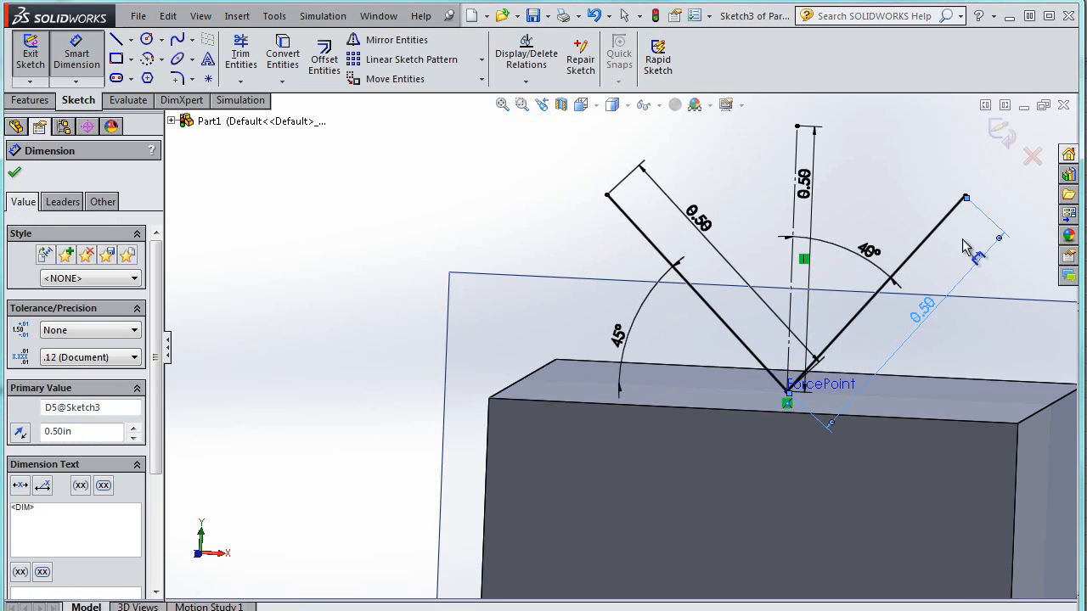
pyautogui.click(1002, 133)
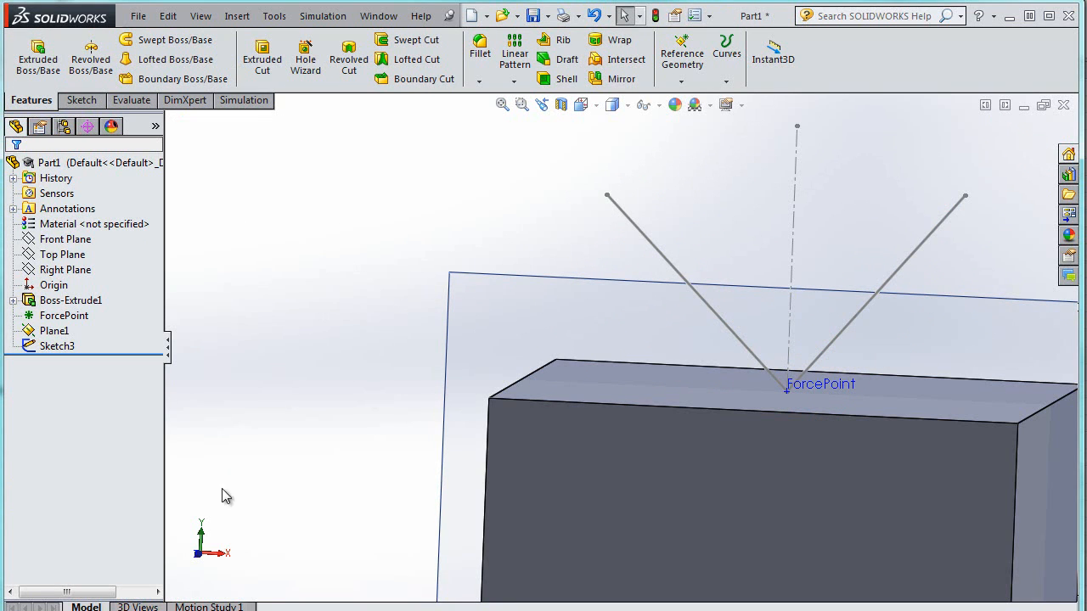
# Create a new Static simulation study for the part
pyautogui.click(323, 15)
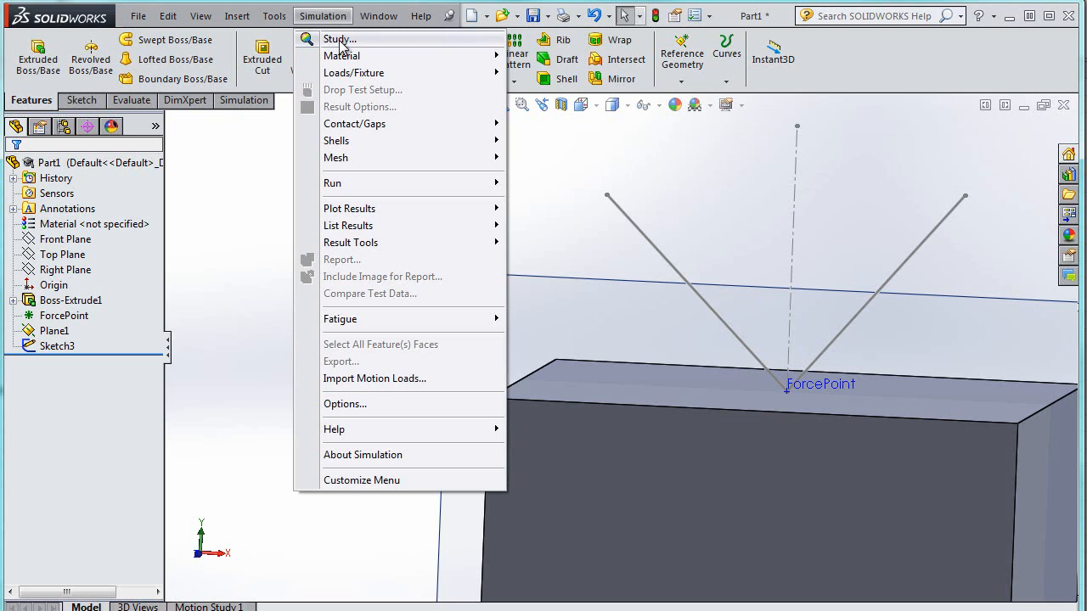
pyautogui.click(309, 37)
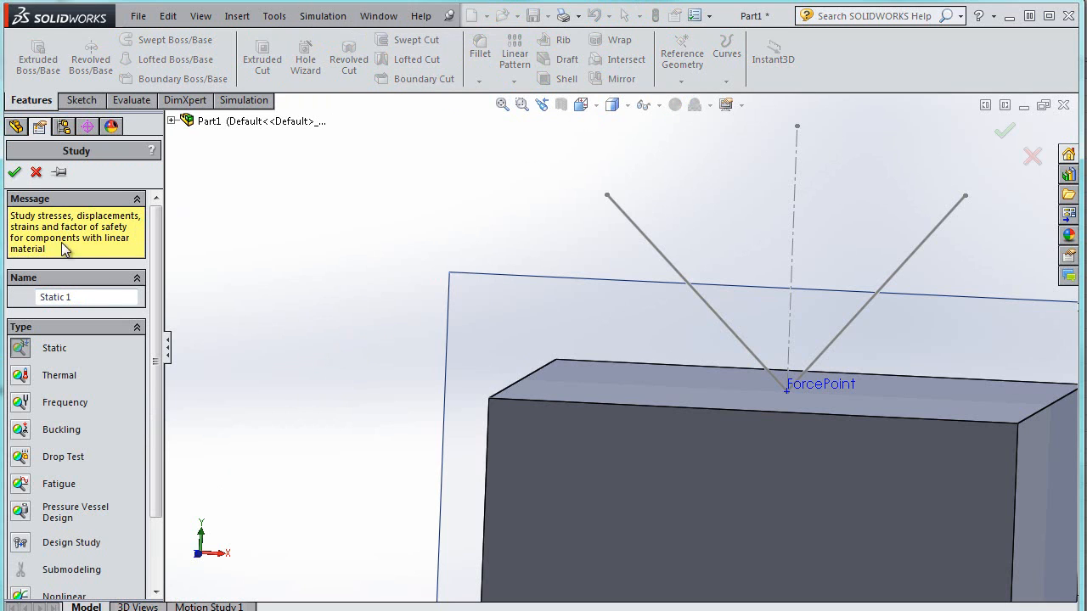
pyautogui.click(16, 173)
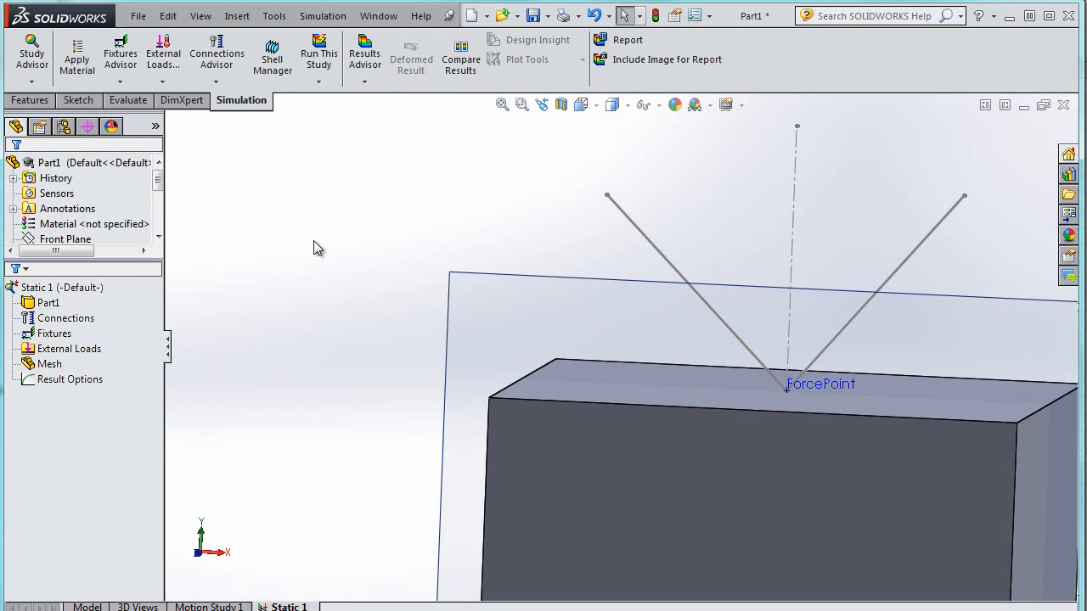
# Apply a 200 N force at ForcePoint directed along the left 45° line, with reversed direction
pyautogui.rightClick(51, 349)
pyautogui.click(80, 378)
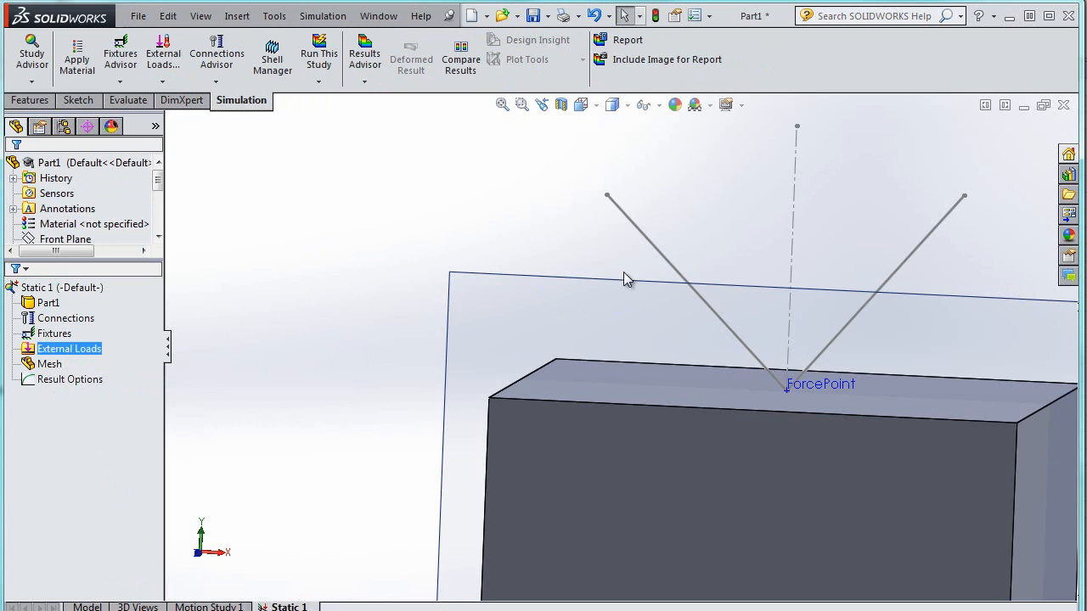
pyautogui.click(768, 388)
pyautogui.click(68, 397)
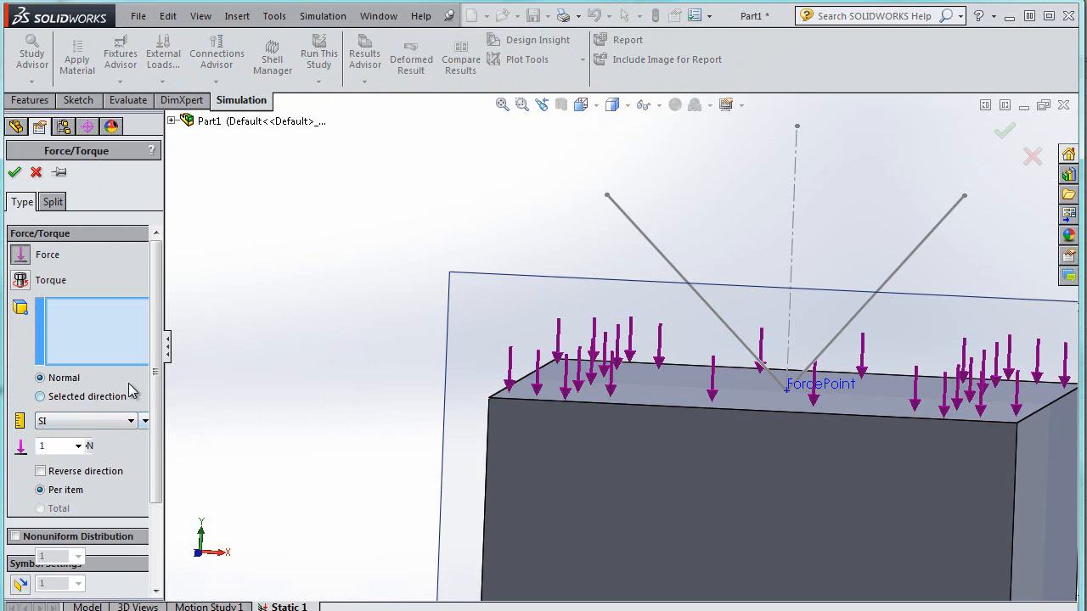
pyautogui.click(811, 381)
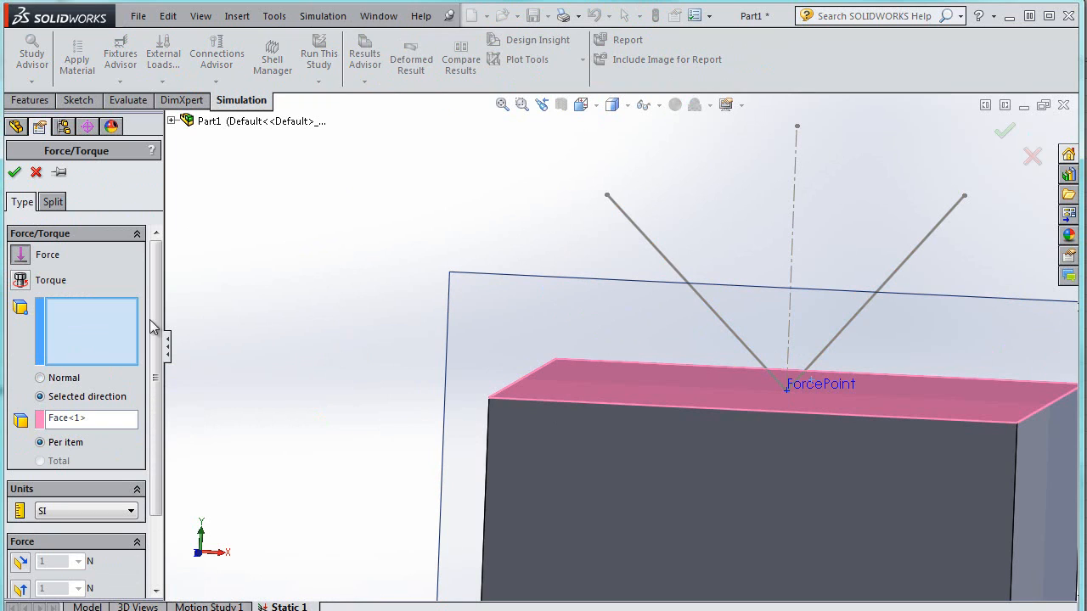
pyautogui.click(825, 384)
pyautogui.rightClick(91, 422)
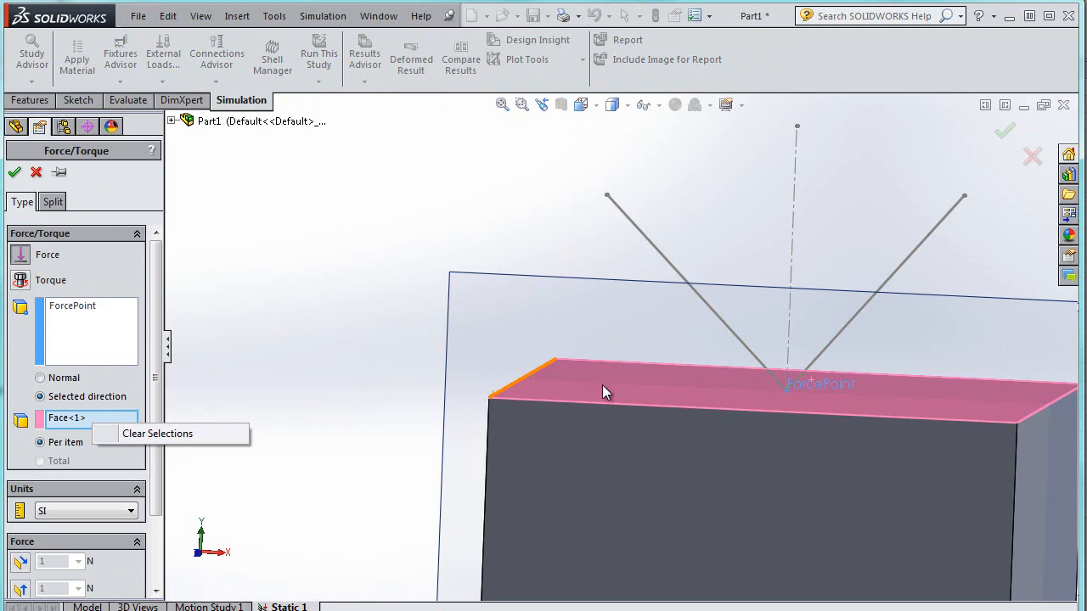
pyautogui.click(650, 244)
pyautogui.click(655, 246)
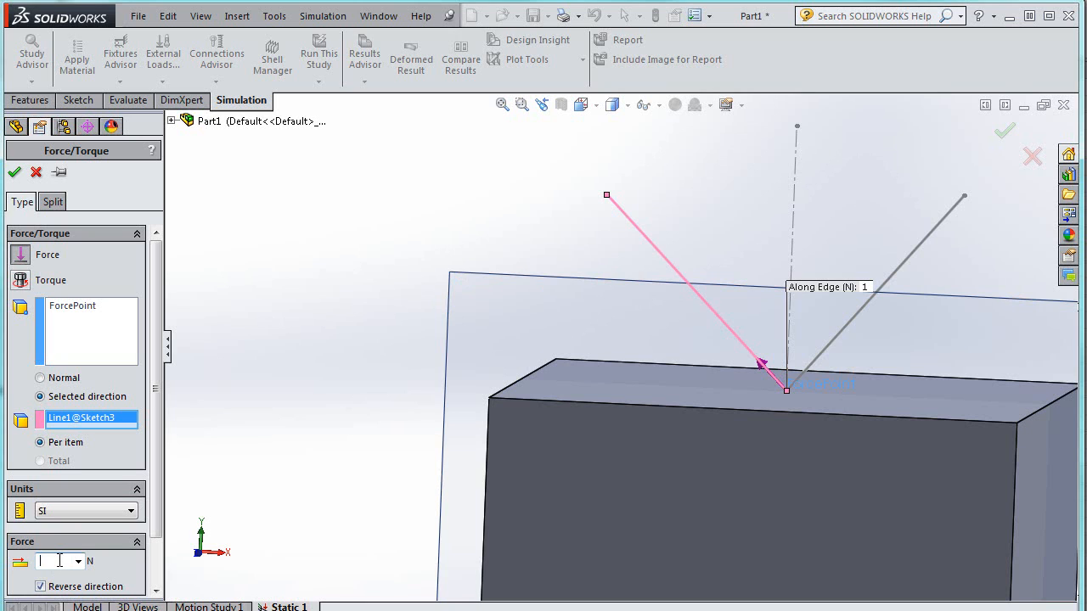
pyautogui.click(15, 173)
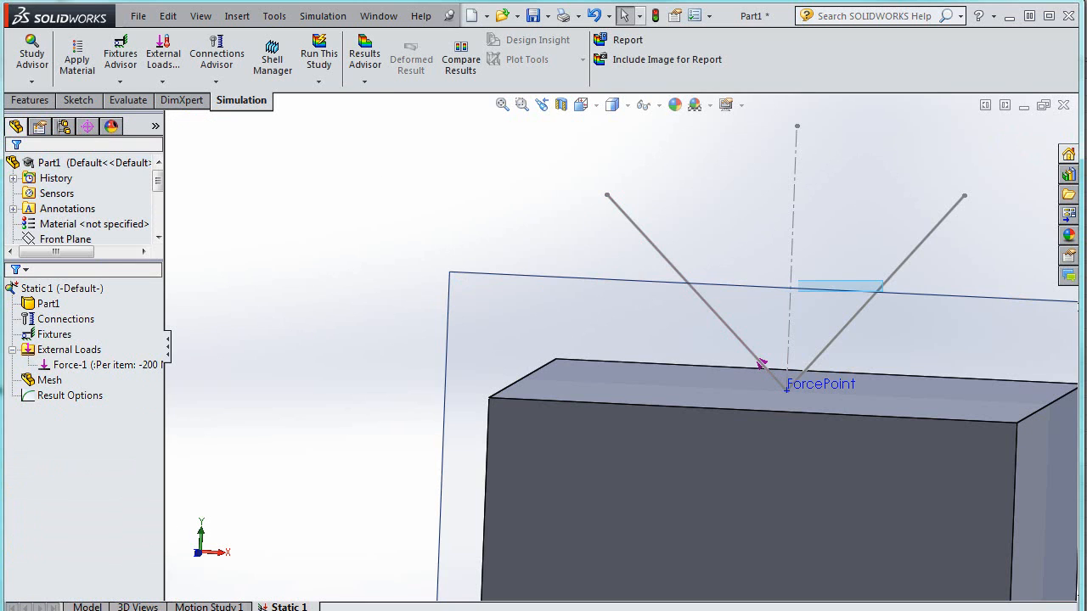
# Apply a 600 N force at ForcePoint directed along the right 45° line
pyautogui.rightClick(68, 334)
pyautogui.click(97, 383)
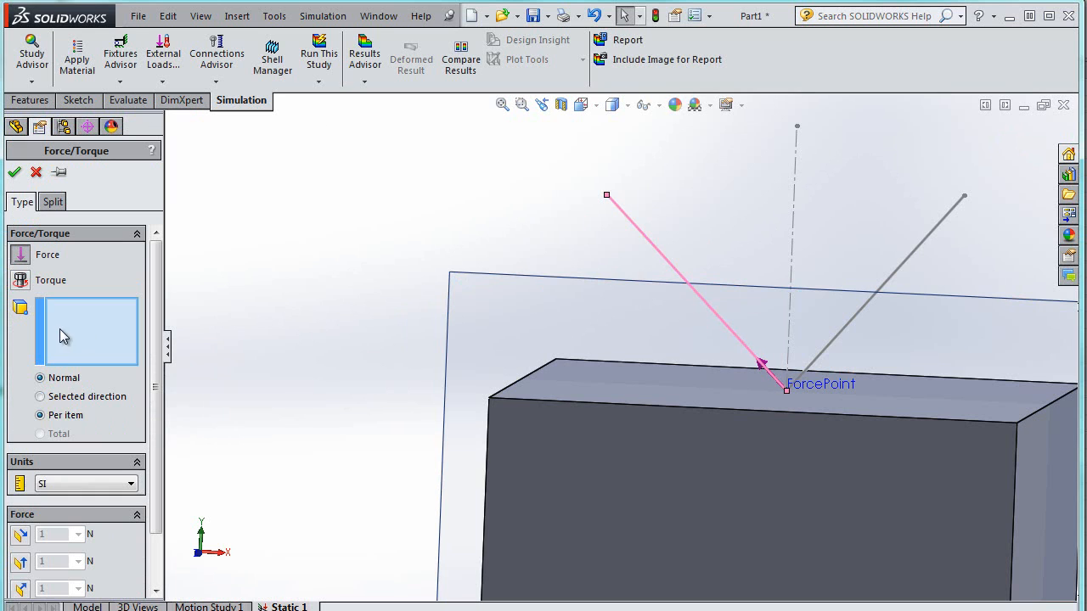
pyautogui.click(53, 397)
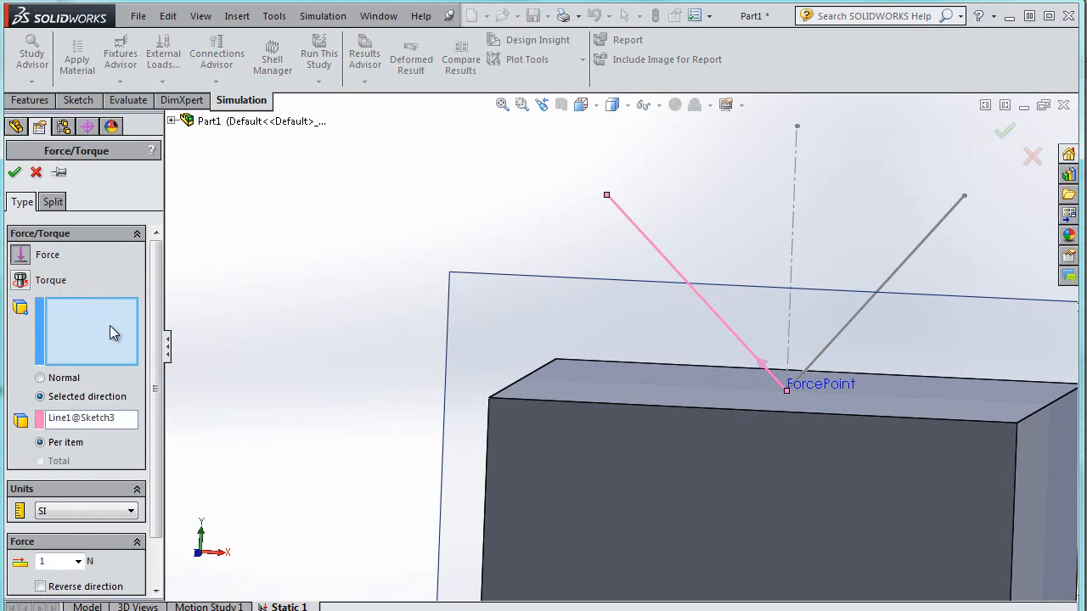
pyautogui.click(127, 419)
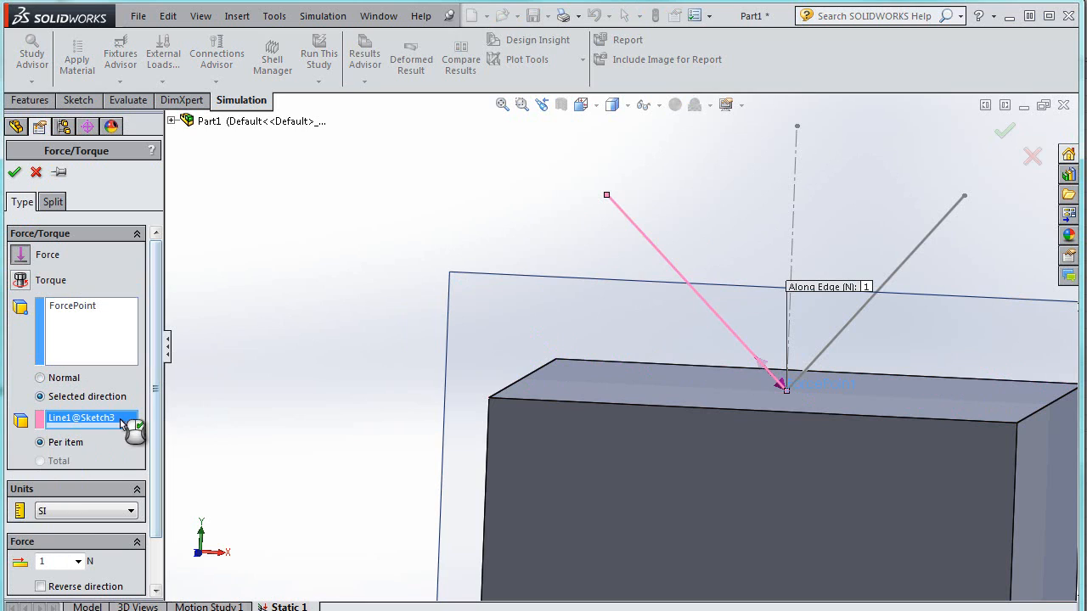
pyautogui.rightClick(128, 419)
pyautogui.click(195, 431)
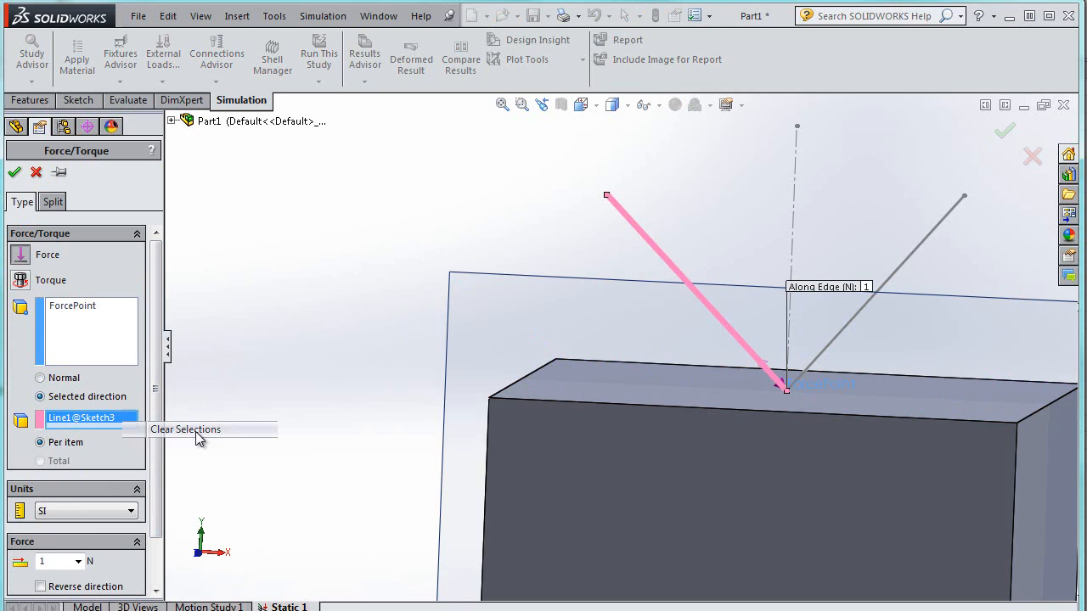
pyautogui.click(933, 232)
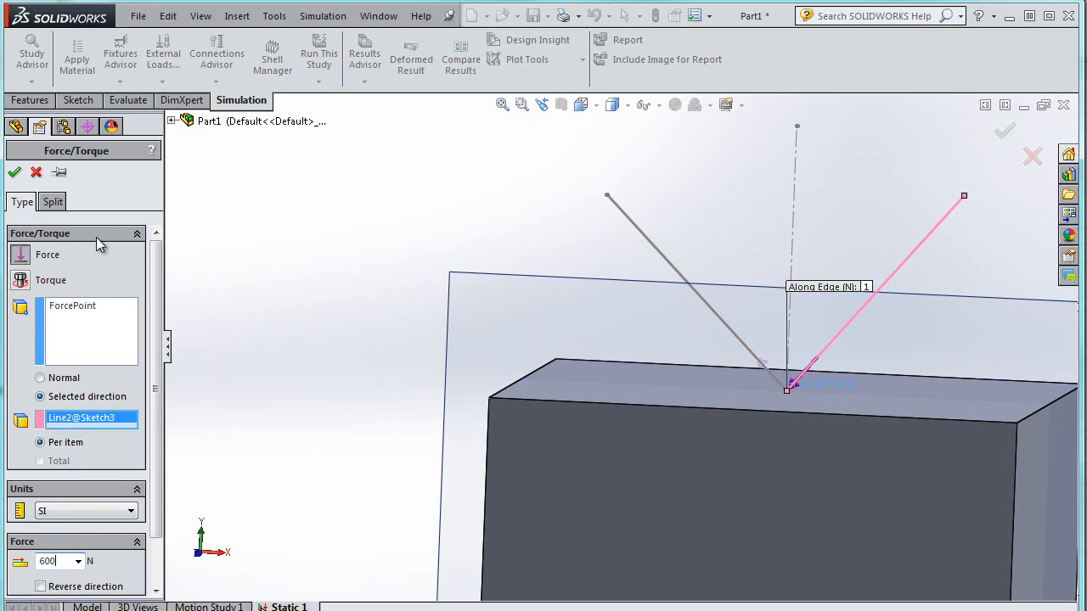
pyautogui.click(15, 175)
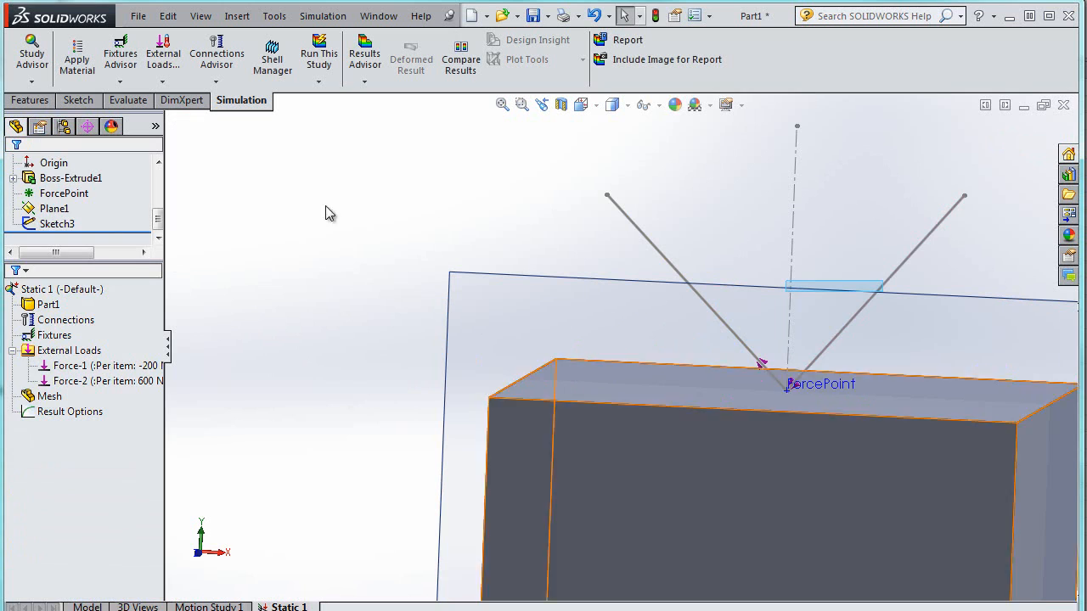
# Check the part's document unit system in the options dialog
pyautogui.click(709, 16)
pyautogui.click(733, 34)
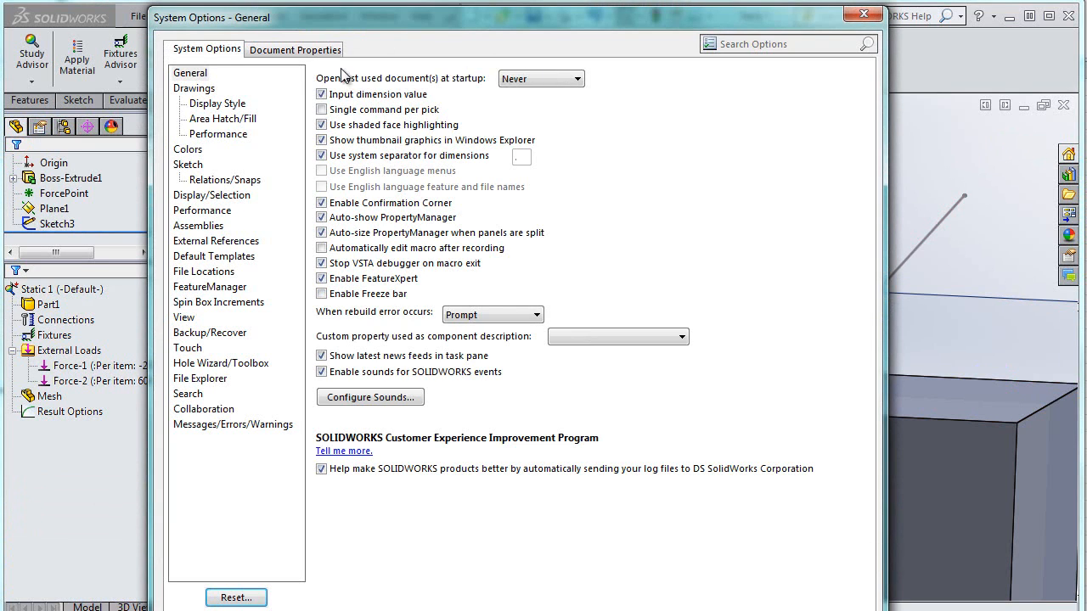
pyautogui.click(298, 50)
pyautogui.click(185, 180)
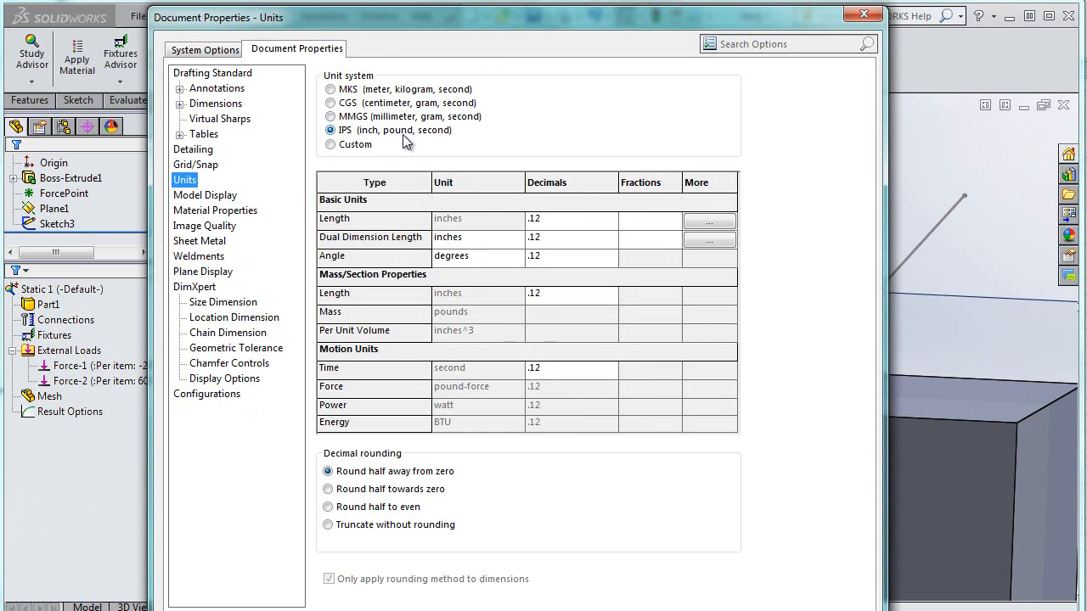
pyautogui.press('Return')
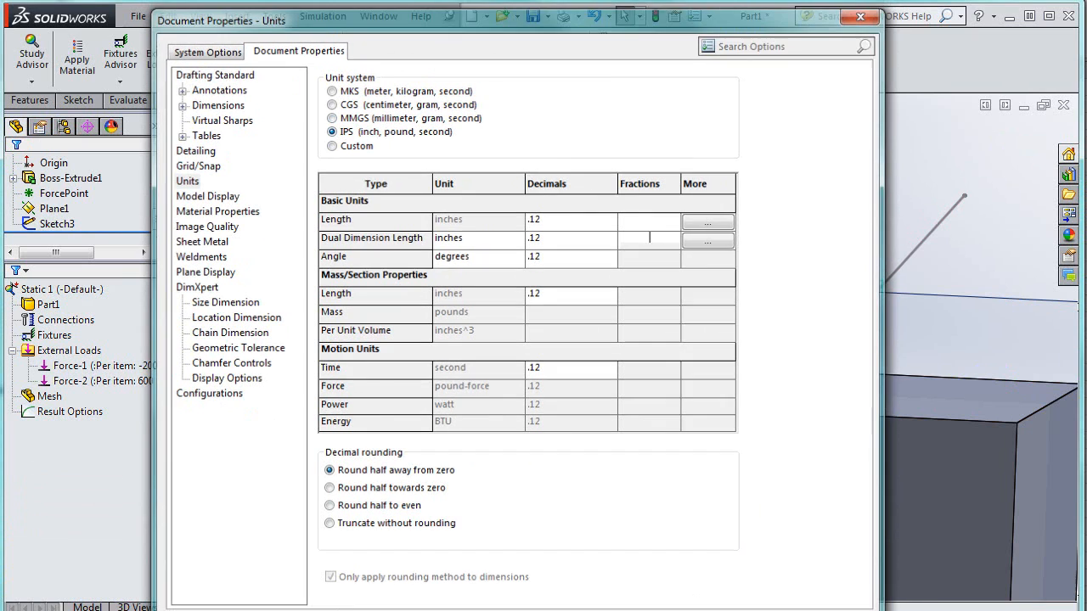
# Switch the 600 N force to English (IPS) units and try to set its value to 600 lbf
pyautogui.moveTo(122, 387)
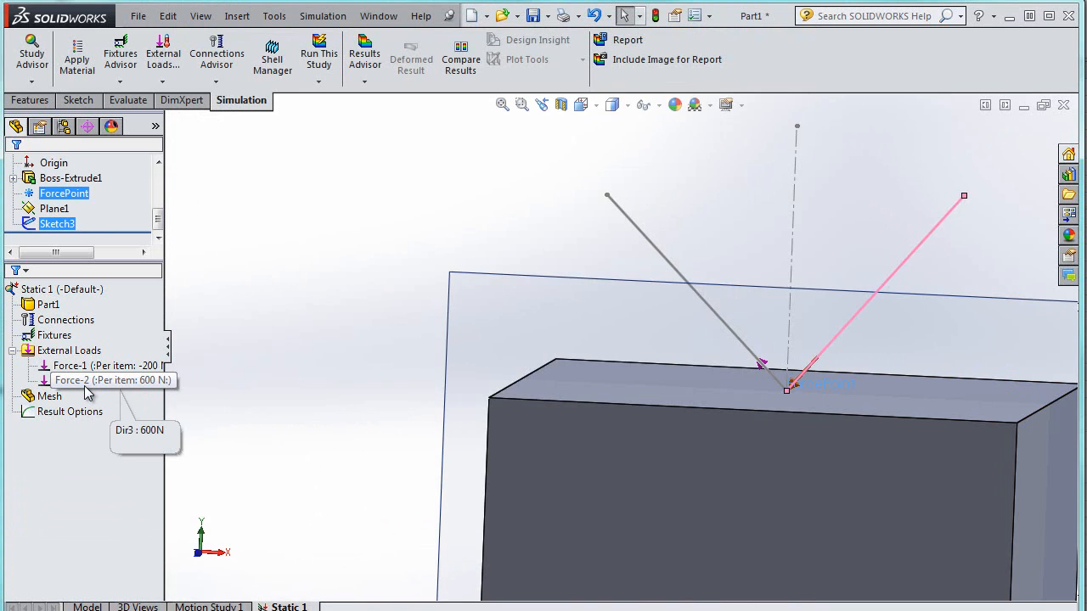
pyautogui.rightClick(85, 385)
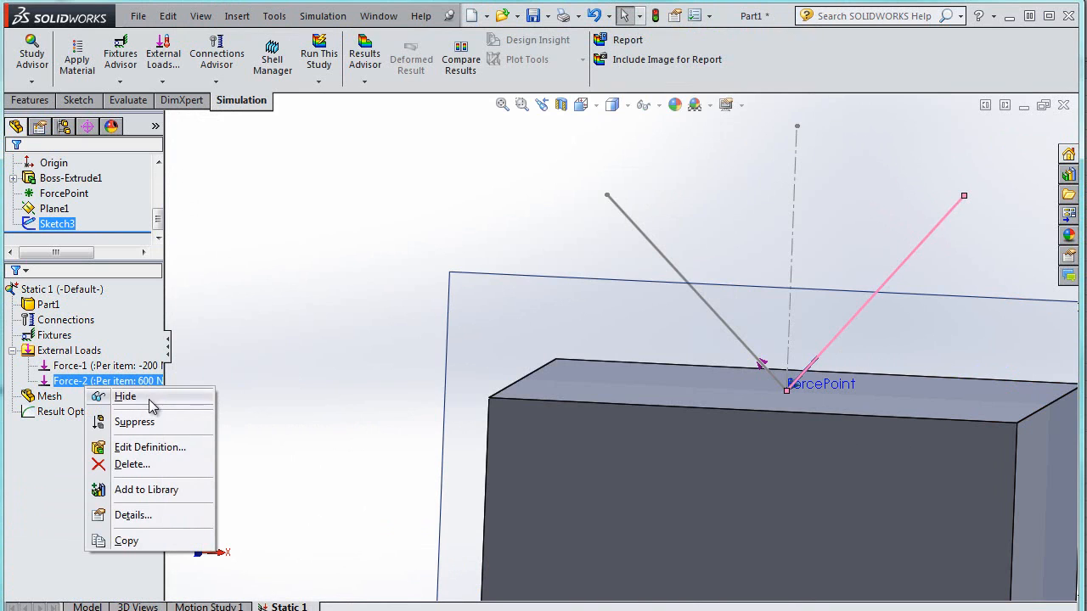
pyautogui.click(141, 448)
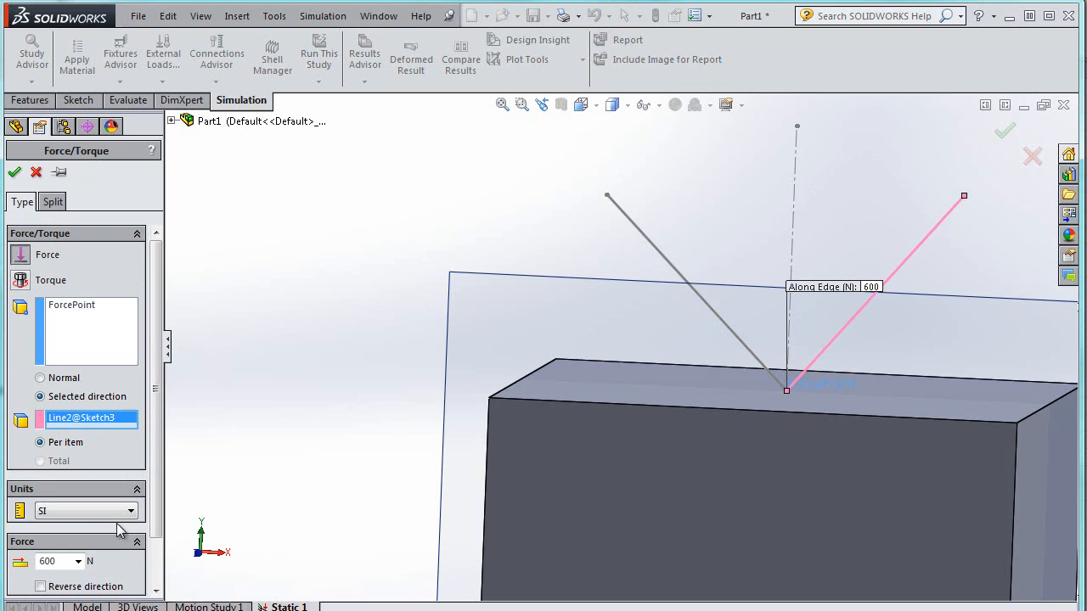
pyautogui.click(115, 511)
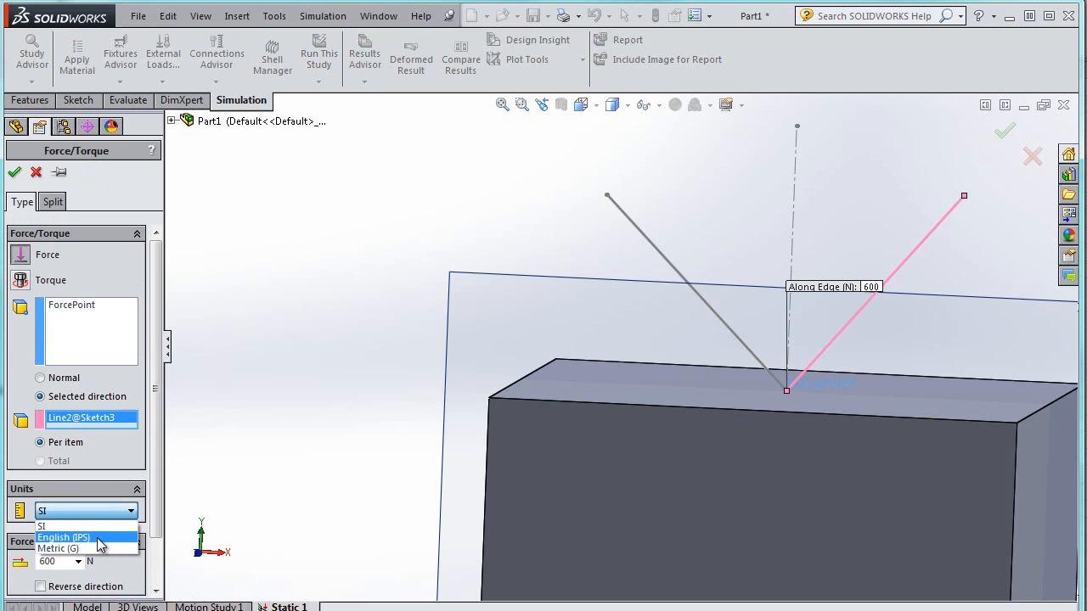
pyautogui.click(99, 538)
pyautogui.doubleClick(70, 563)
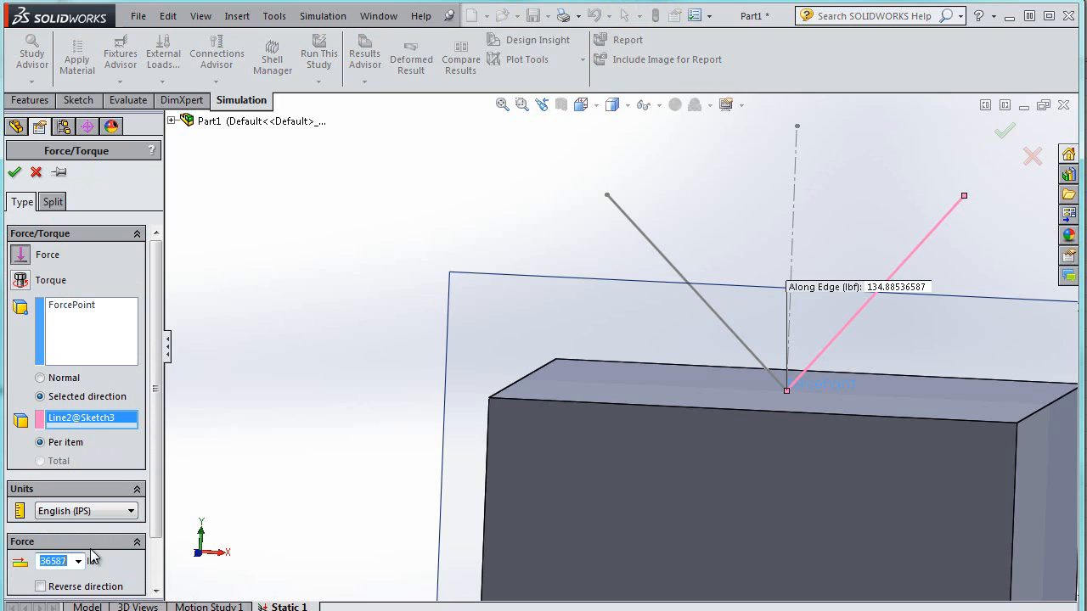
pyautogui.press('Return')
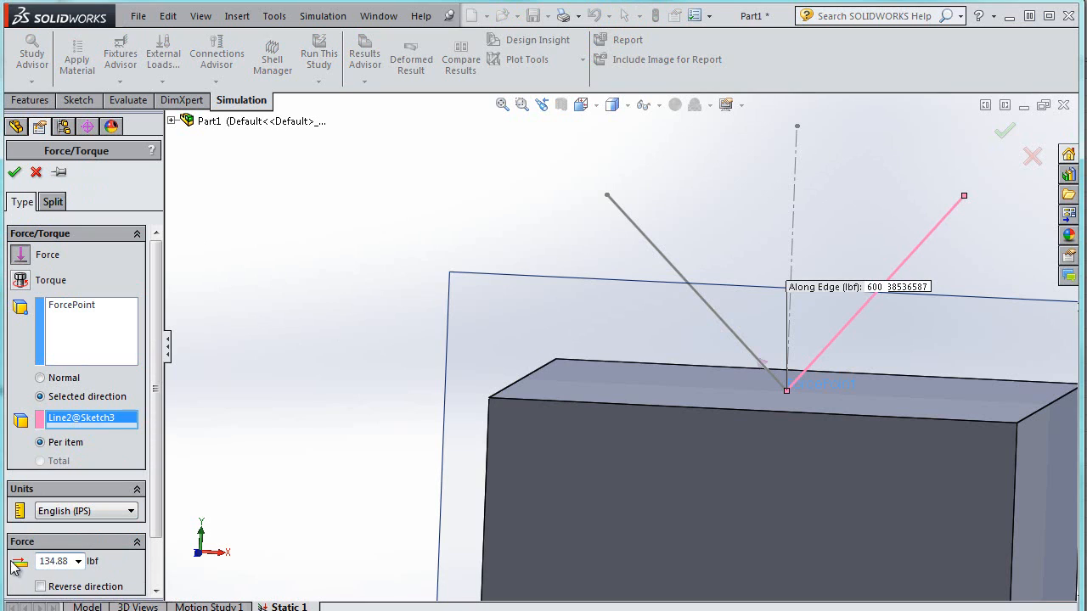
pyautogui.doubleClick(42, 564)
pyautogui.press('Return')
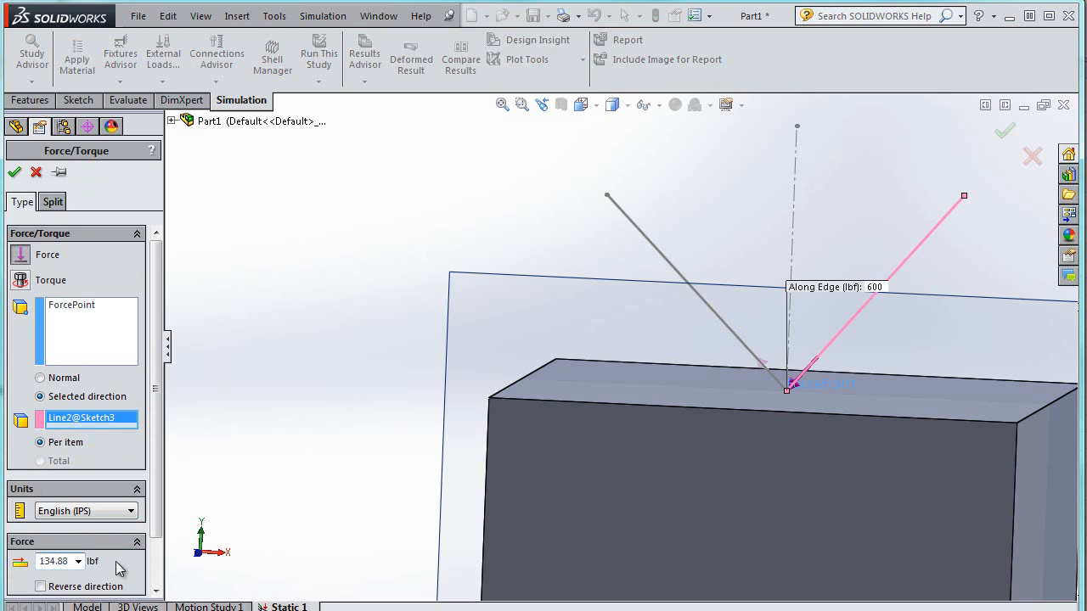
pyautogui.press('Delete')
pyautogui.press('Delete')
pyautogui.press('Delete')
pyautogui.press('Delete')
pyautogui.press('Delete')
pyautogui.press('Delete')
pyautogui.press('Delete')
pyautogui.press('Delete')
pyautogui.press('Delete')
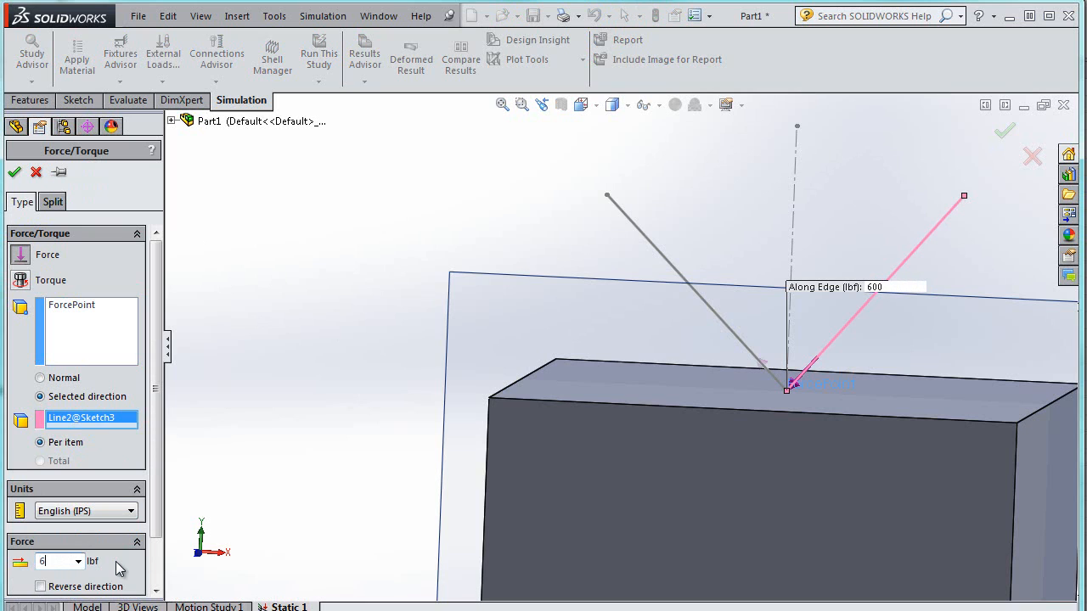
pyautogui.write('600')
pyautogui.press('Return')
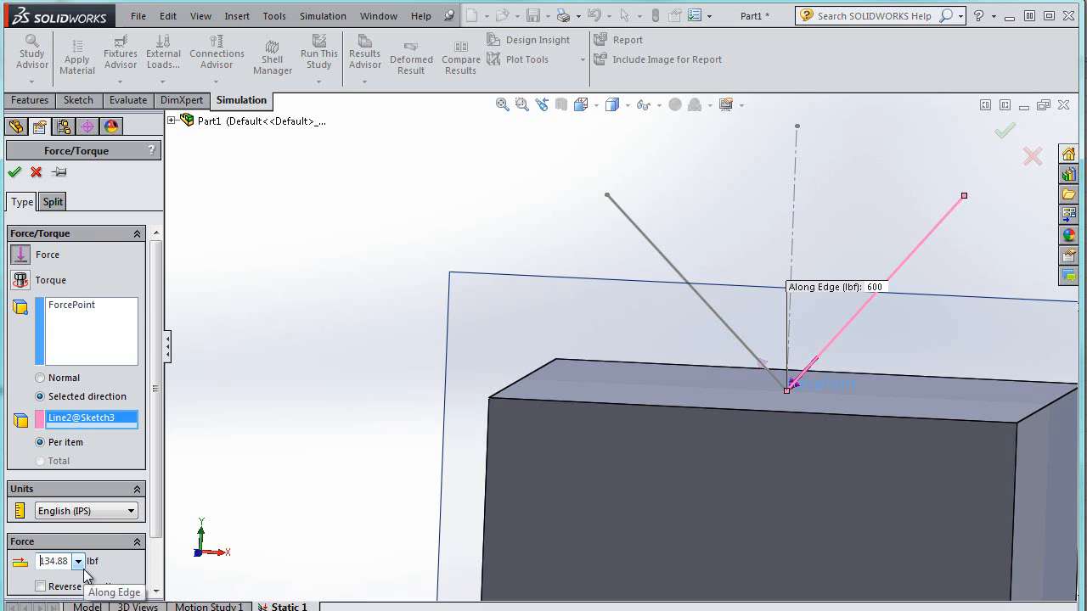
pyautogui.click(14, 173)
# Edit the right-line force and set its magnitude to 600 lbf
pyautogui.rightClick(80, 383)
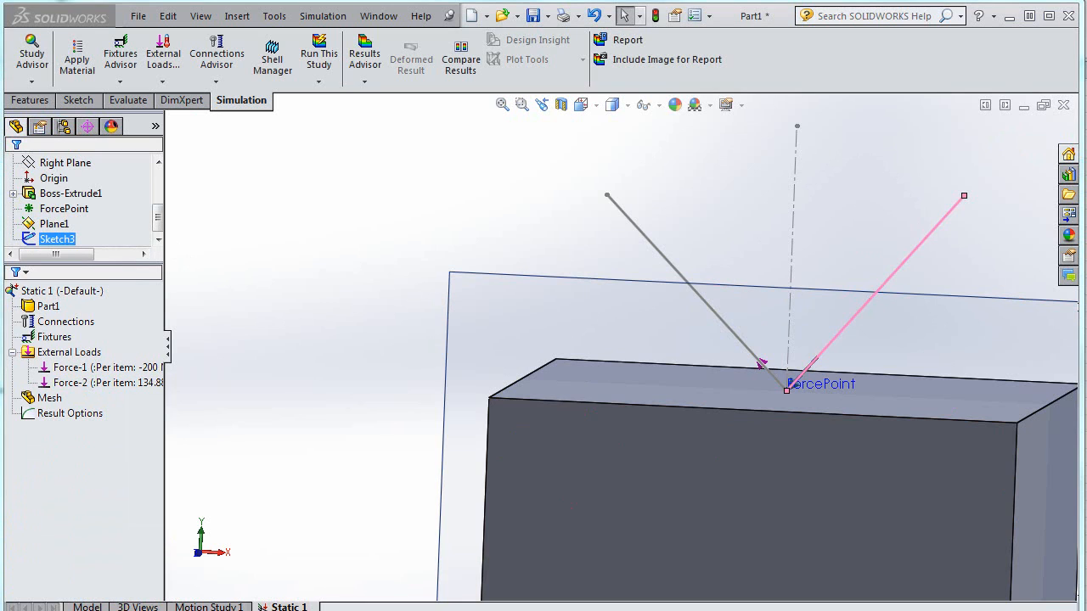
pyautogui.click(123, 383)
pyautogui.rightClick(126, 383)
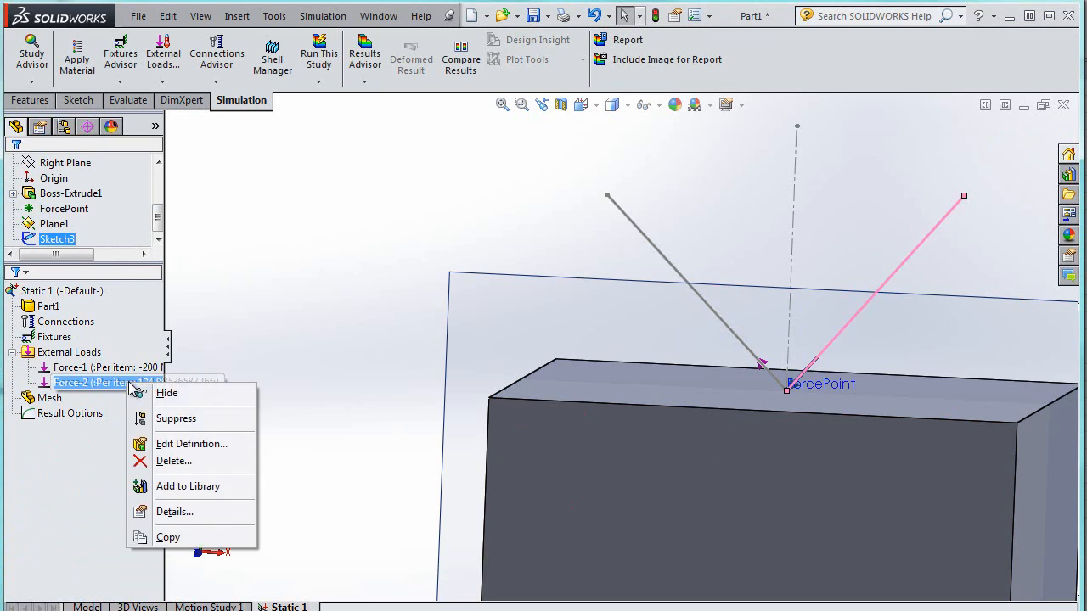
pyautogui.click(178, 444)
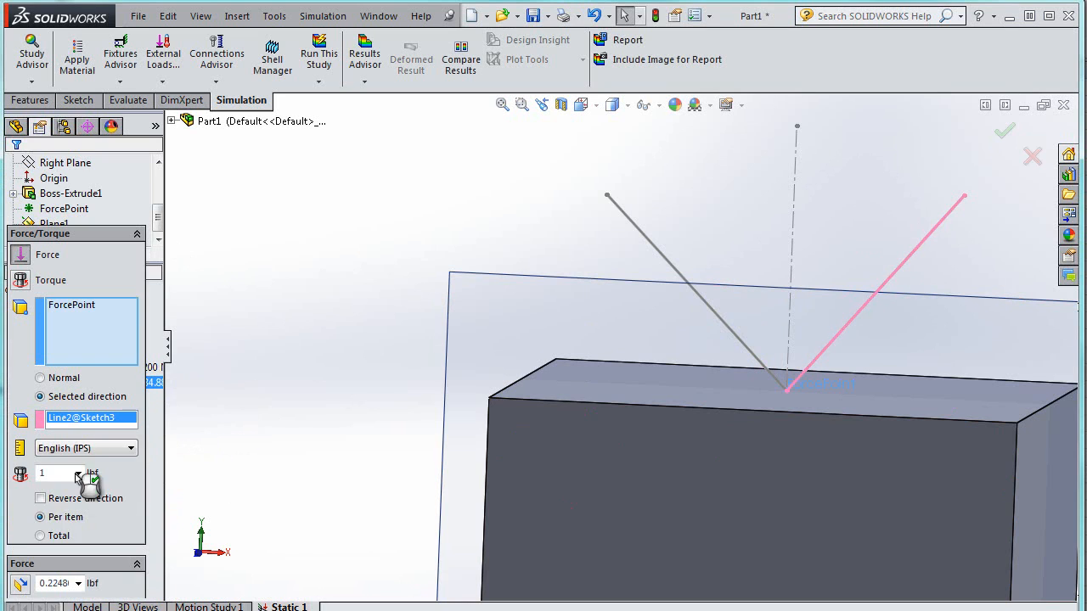
pyautogui.click(898, 288)
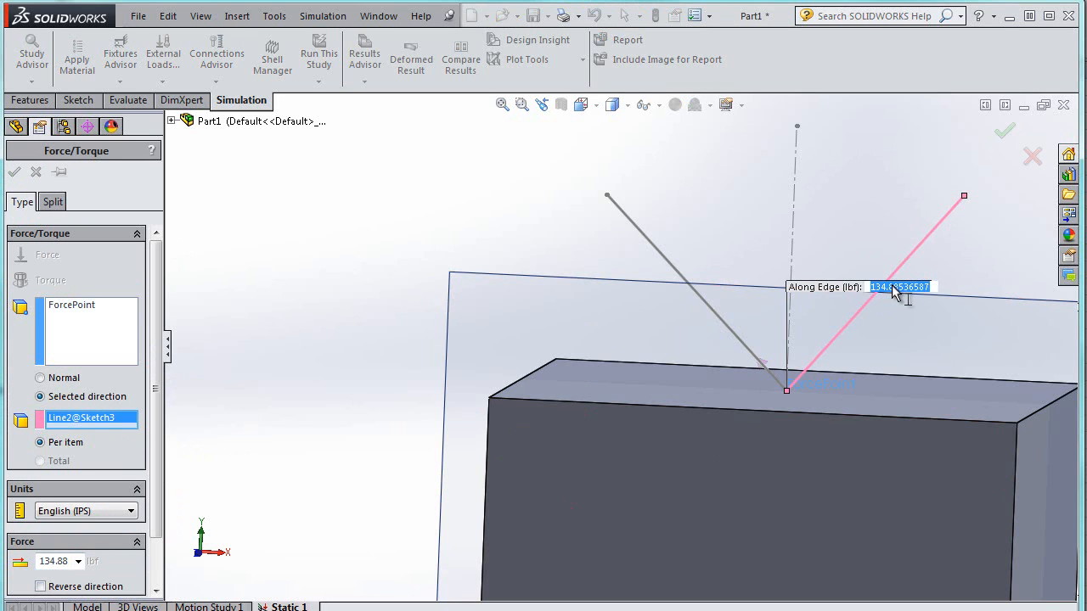
pyautogui.write('600')
pyautogui.press('Return')
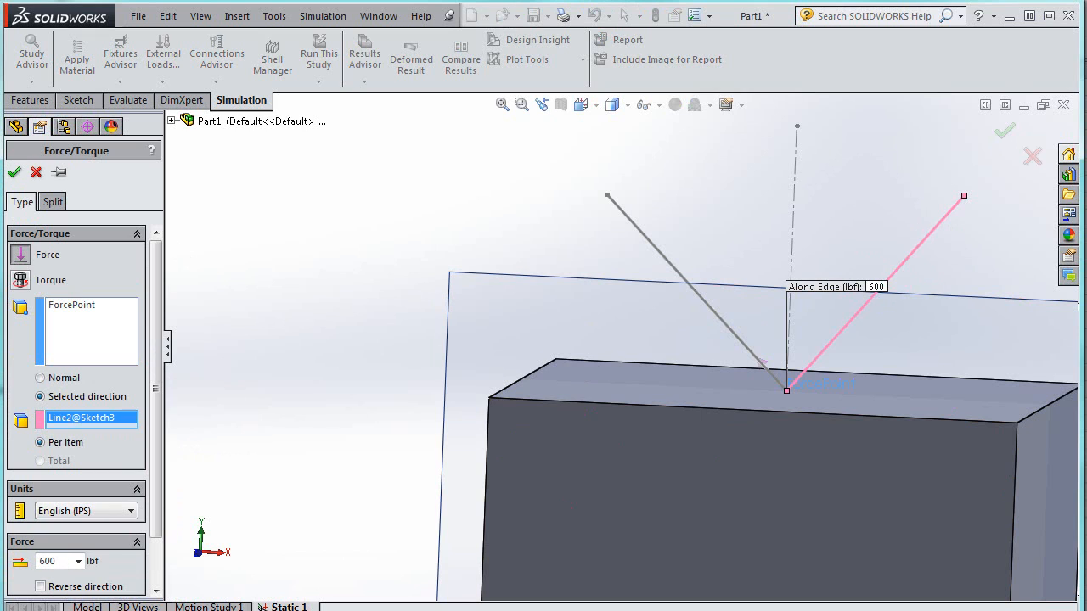
pyautogui.click(14, 173)
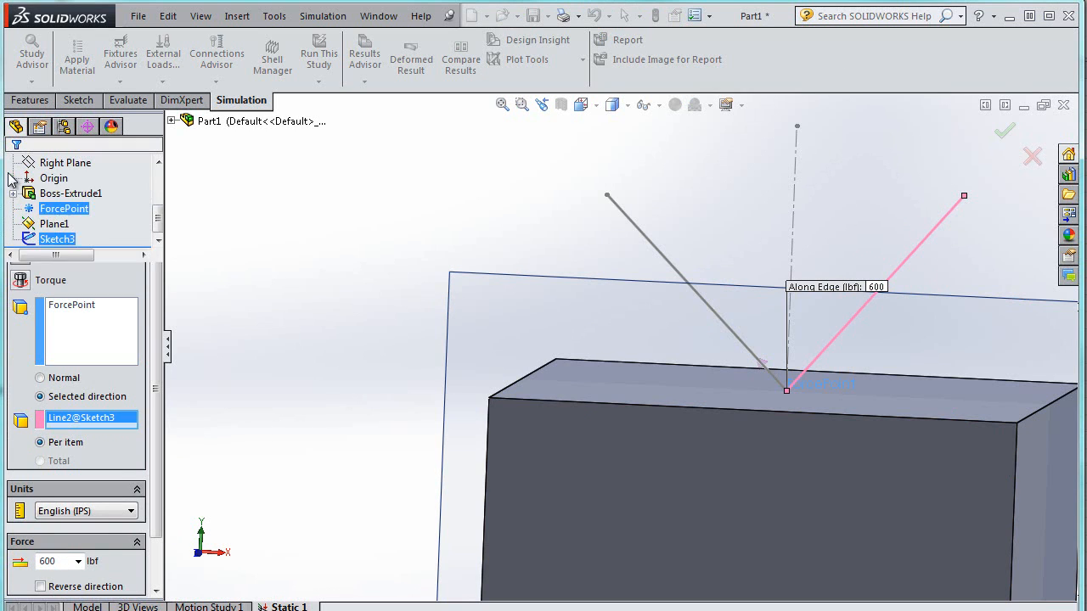
# Switch the left-line force to English (IPS) units and set it to 200 lbf, keeping the reversed direction
pyautogui.click(84, 383)
pyautogui.rightClick(103, 367)
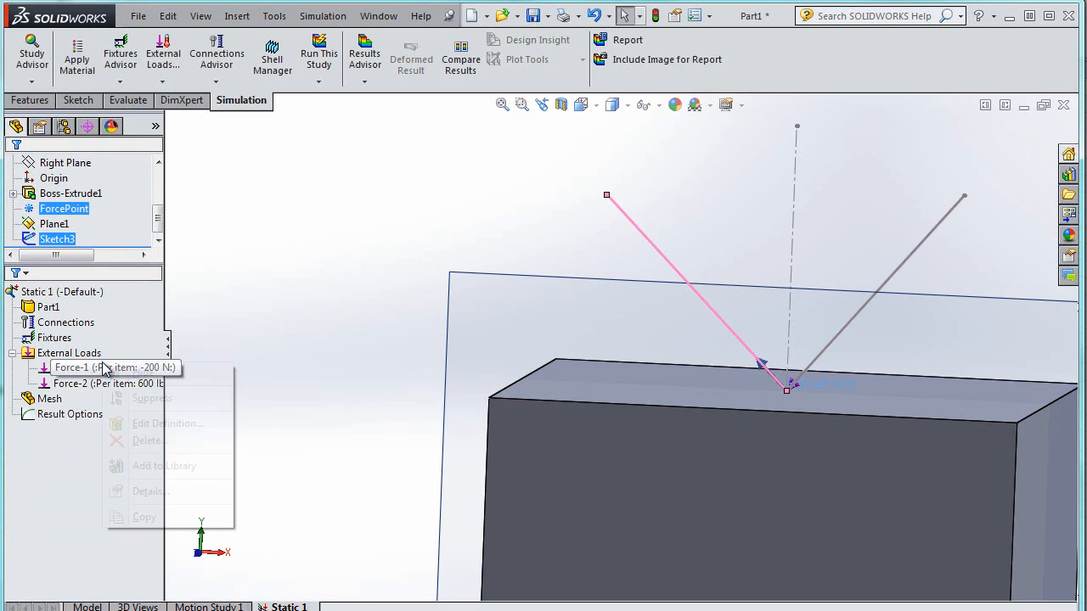
pyautogui.click(166, 423)
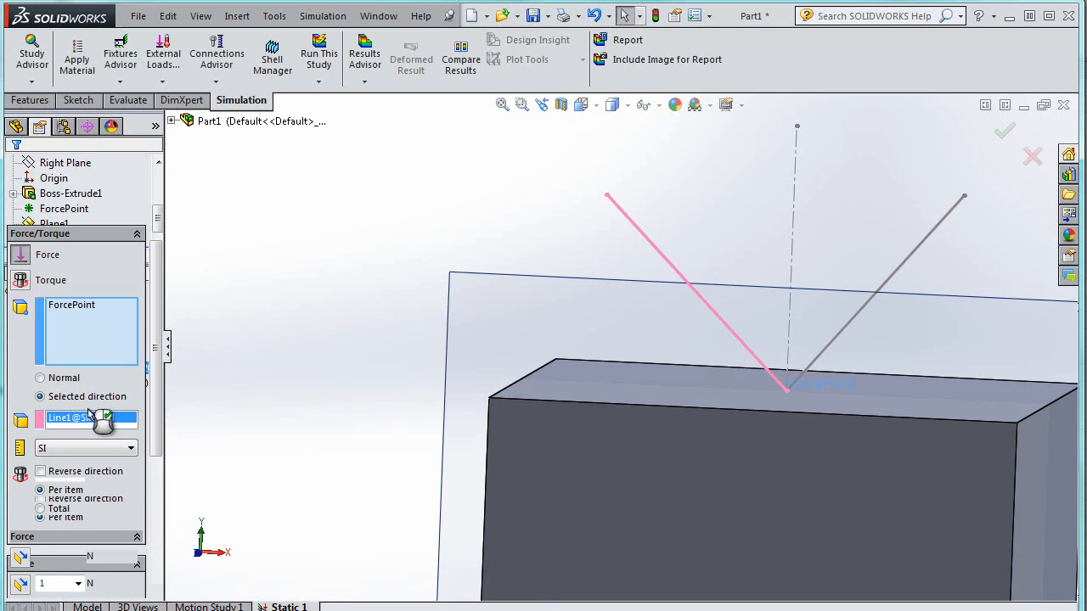
pyautogui.click(94, 511)
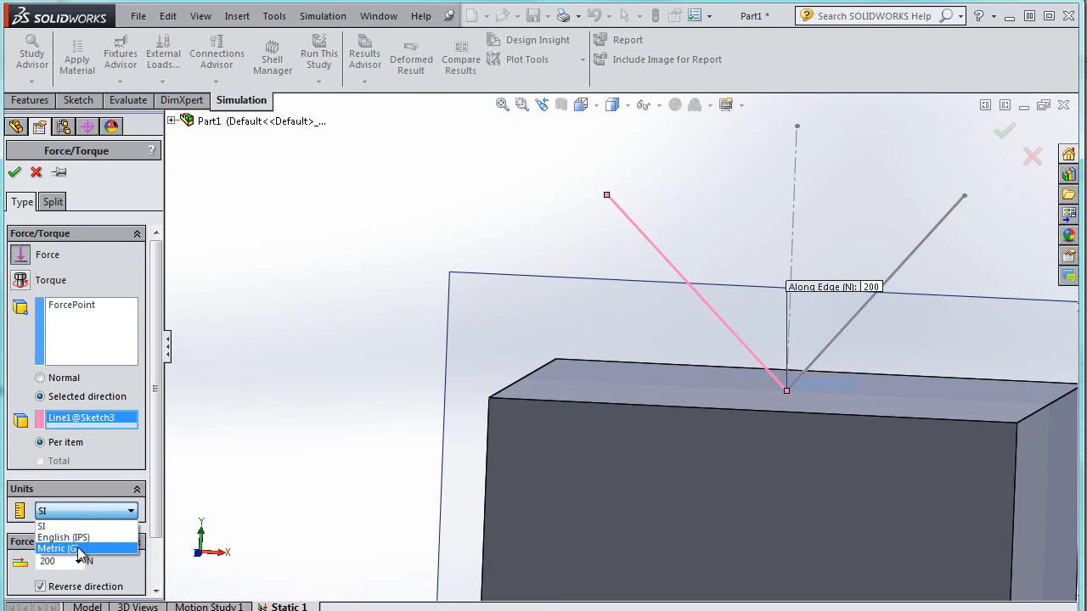
pyautogui.click(63, 538)
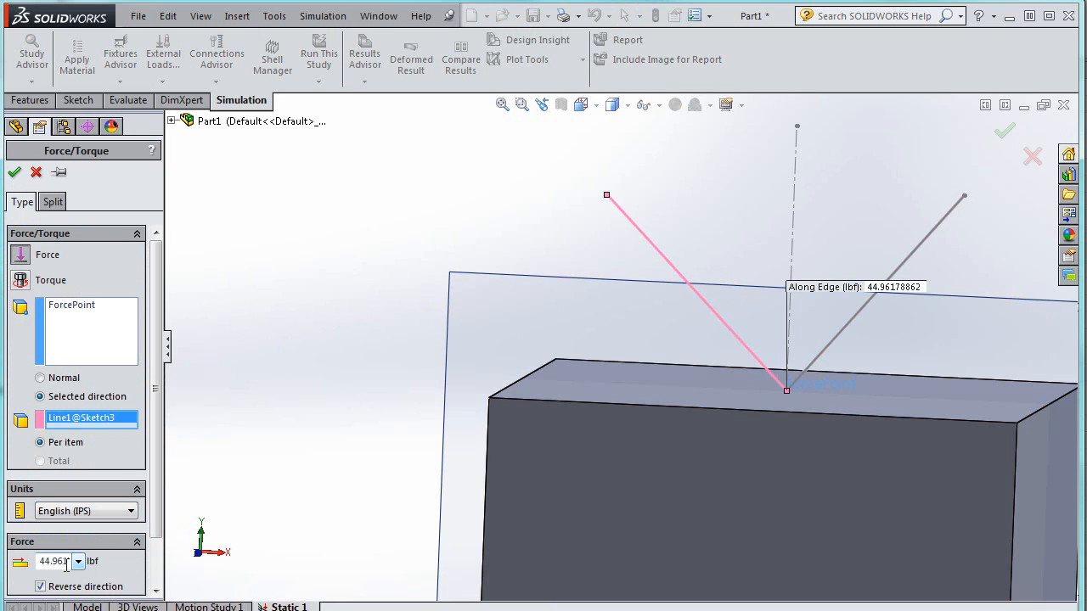
pyautogui.doubleClick(66, 564)
pyautogui.write('200')
pyautogui.press('Return')
pyautogui.click(873, 292)
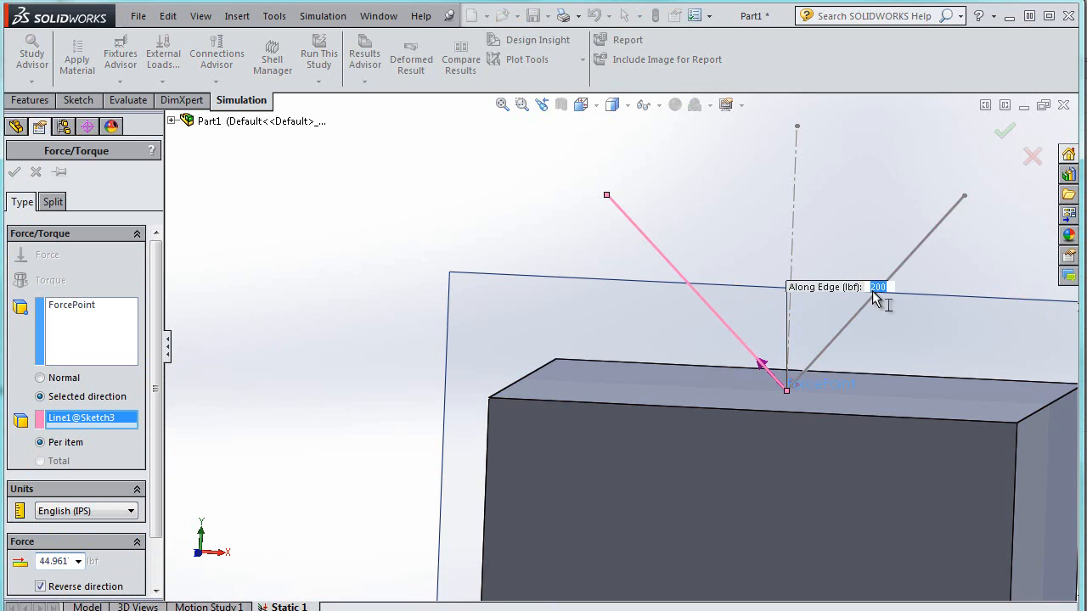
pyautogui.press('Return')
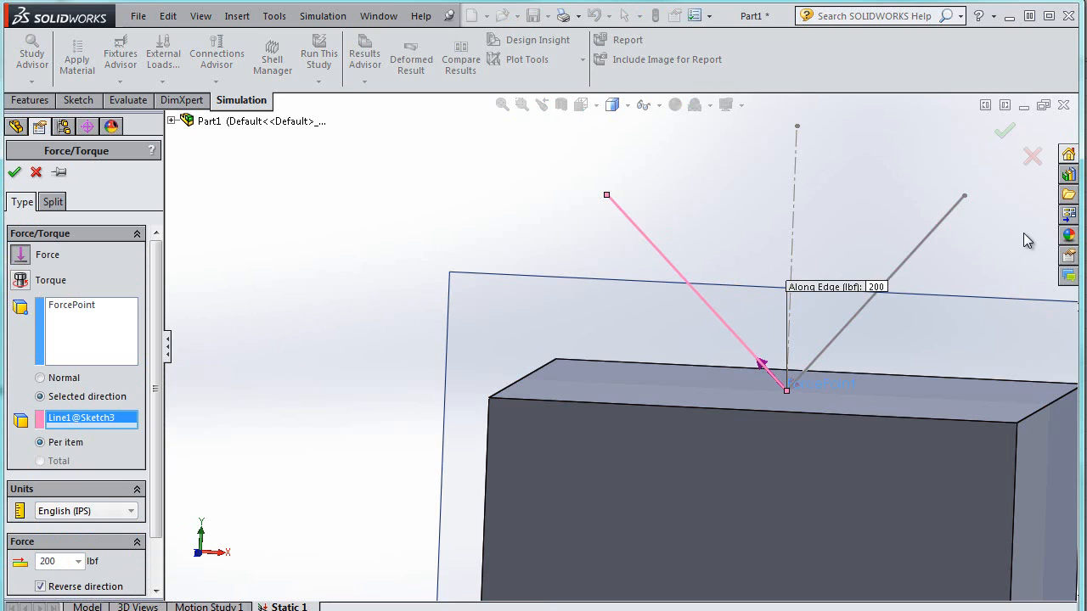
pyautogui.click(15, 171)
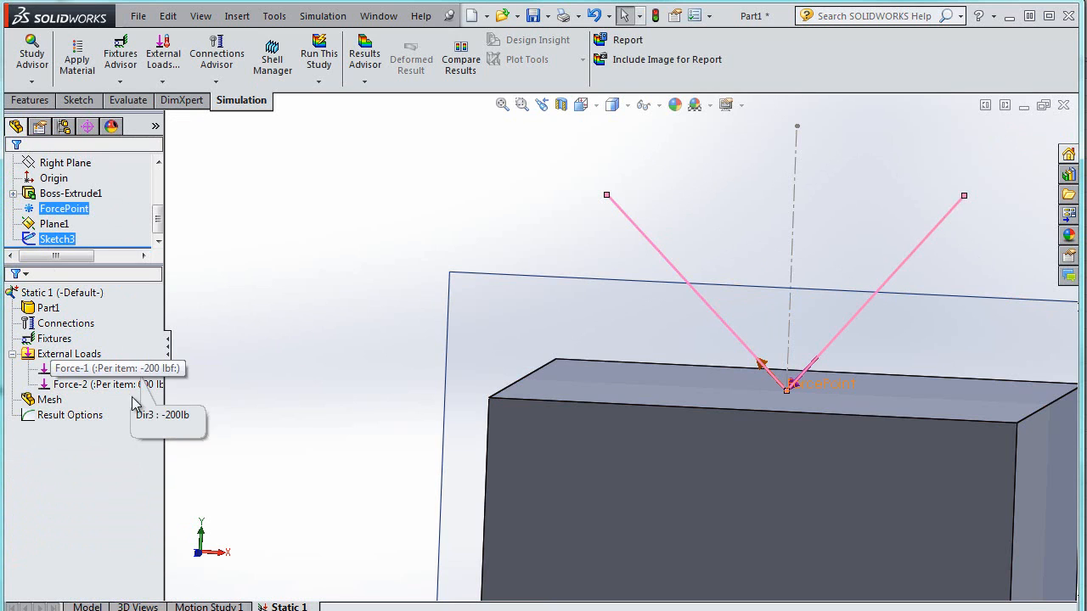
# Apply a Fixed Geometry fixture to the cube's bottom face
pyautogui.click(83, 326)
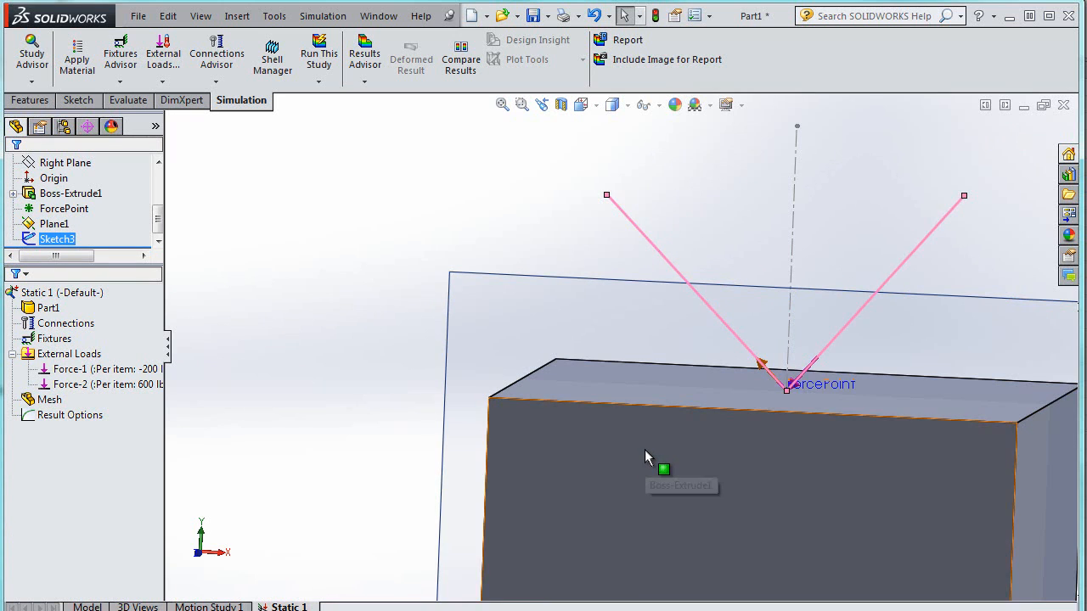
pyautogui.scroll(3, 644, 450)
pyautogui.scroll(-5, 643, 448)
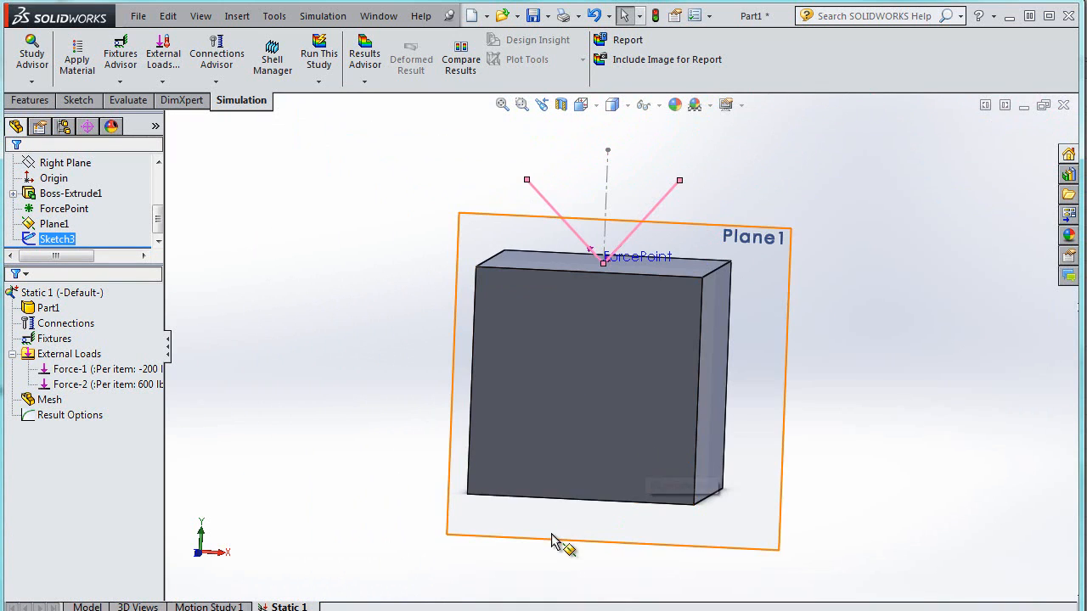
pyautogui.moveTo(563, 495); pyautogui.dragTo(570, 459, button='middle')
pyautogui.click(580, 460)
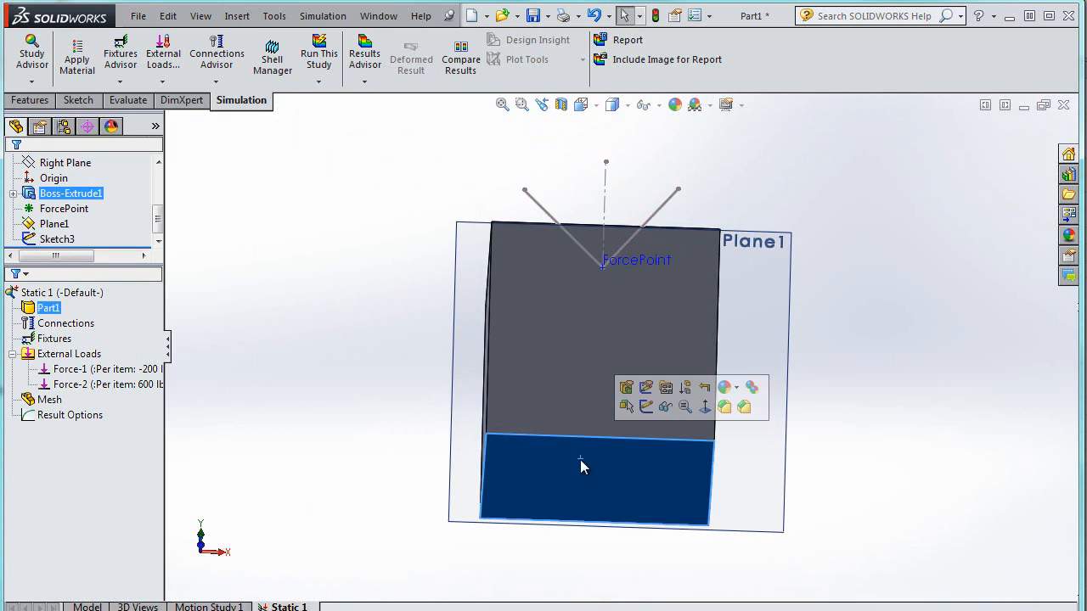
pyautogui.rightClick(580, 459)
pyautogui.click(406, 429)
pyautogui.click(583, 462)
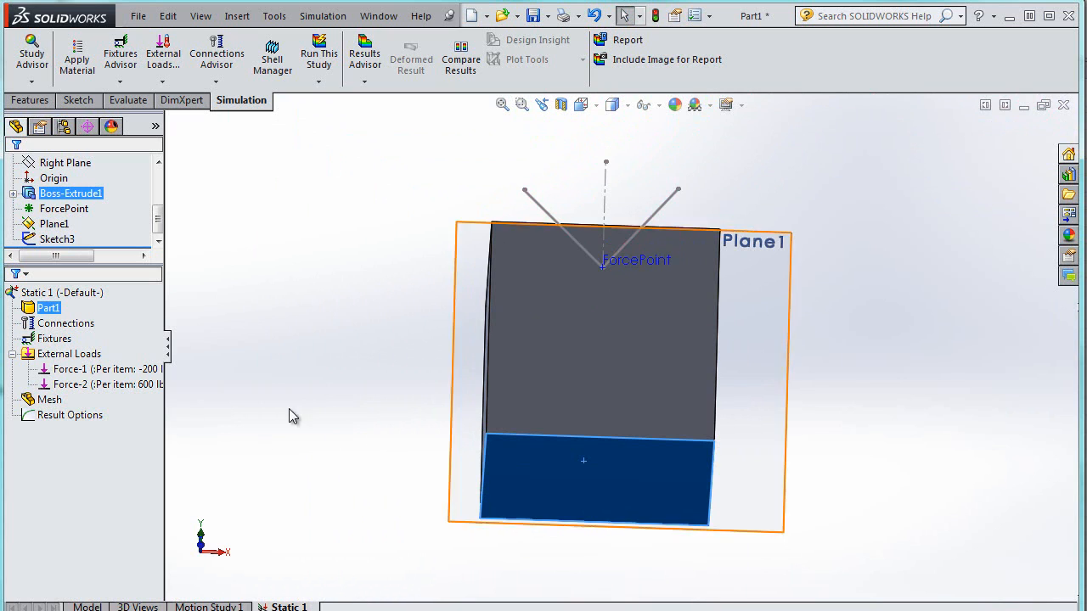
pyautogui.click(55, 339)
pyautogui.rightClick(55, 341)
pyautogui.click(102, 372)
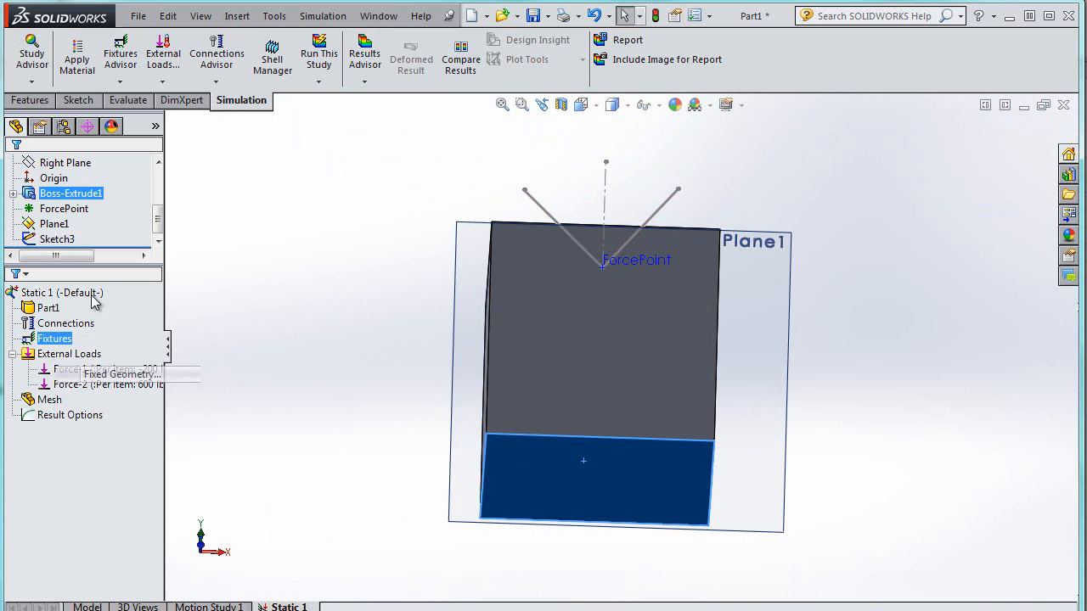
pyautogui.click(15, 171)
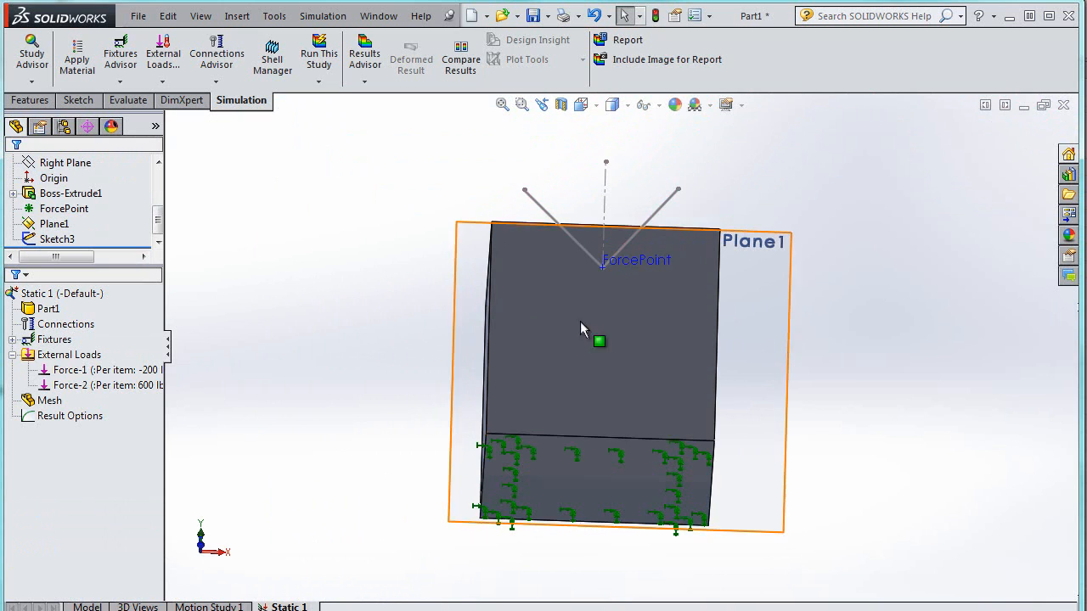
# Assign Plain Carbon Steel as the part's material and run the static study
pyautogui.moveTo(878, 204); pyautogui.dragTo(872, 301, button='middle')
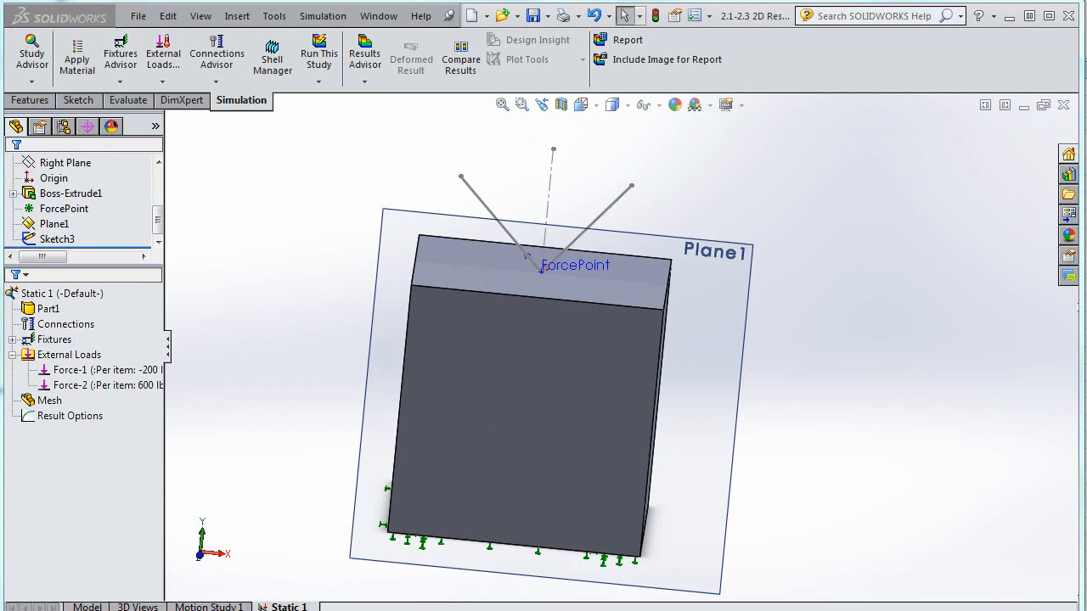
pyautogui.click(323, 60)
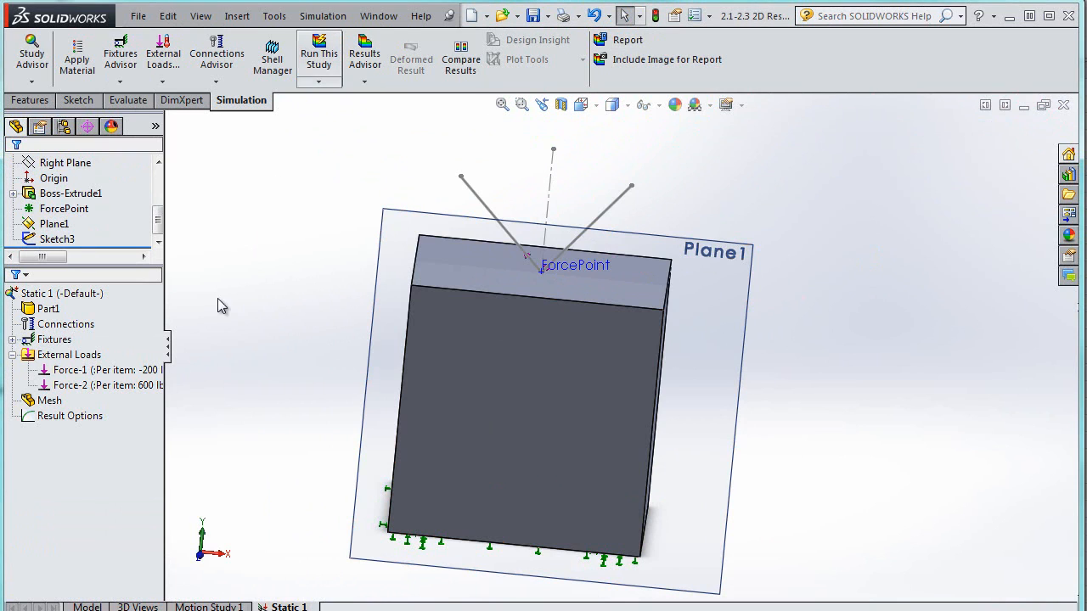
pyautogui.rightClick(50, 310)
pyautogui.moveTo(212, 338)
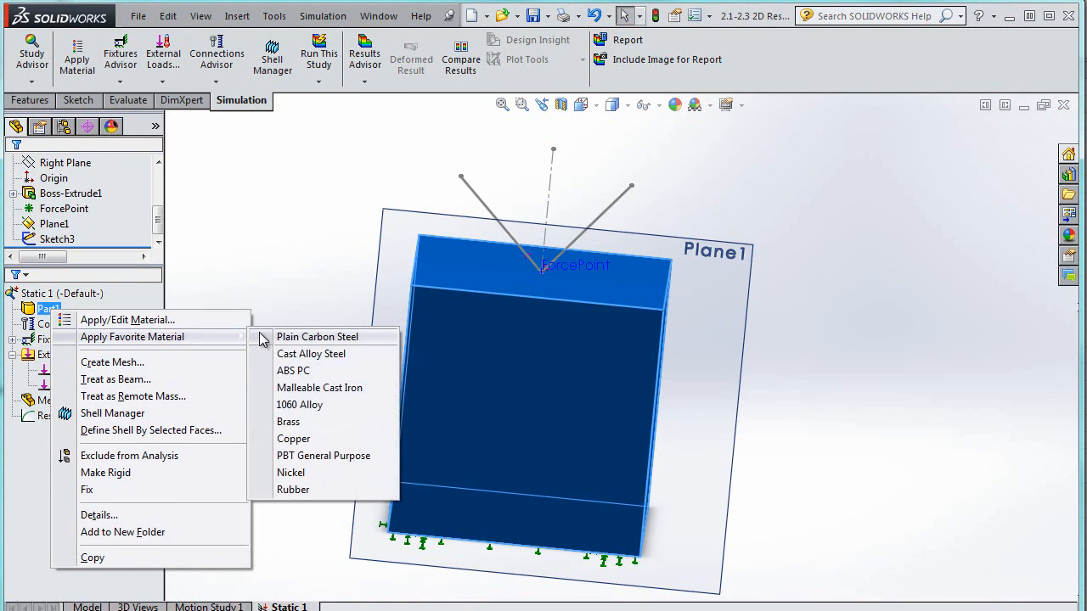
pyautogui.click(263, 337)
pyautogui.click(328, 56)
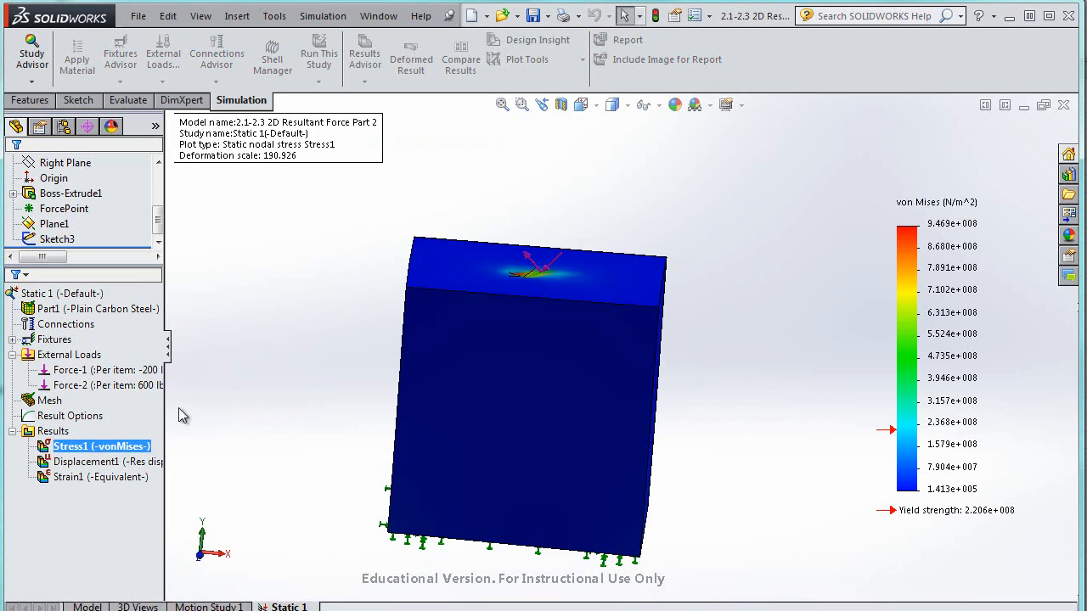
# Turn off the deformed result display and save the part
pyautogui.rightClick(65, 433)
pyautogui.click(432, 141)
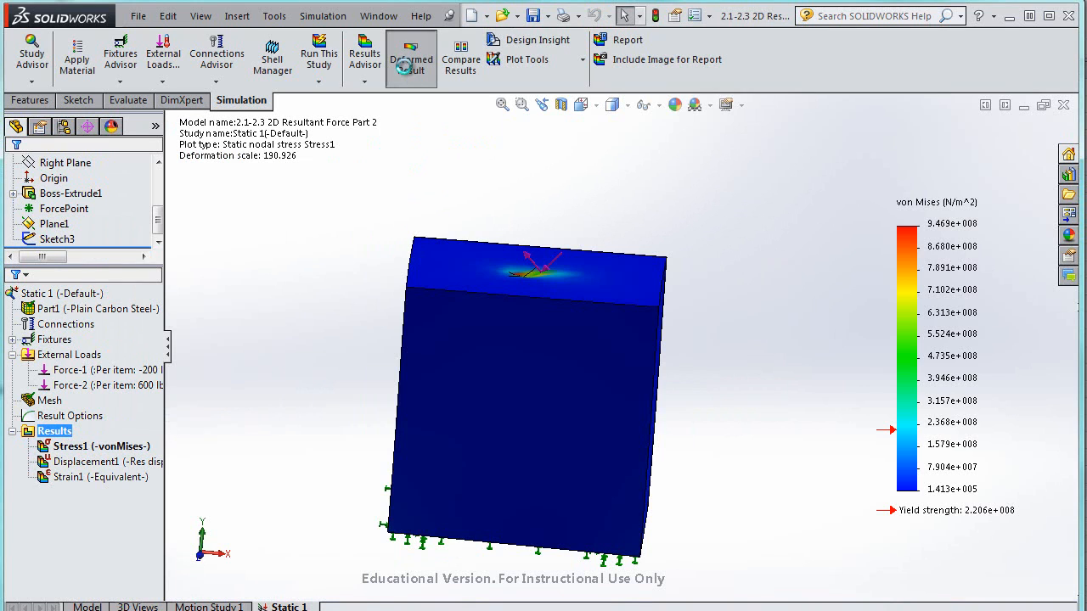
pyautogui.click(404, 66)
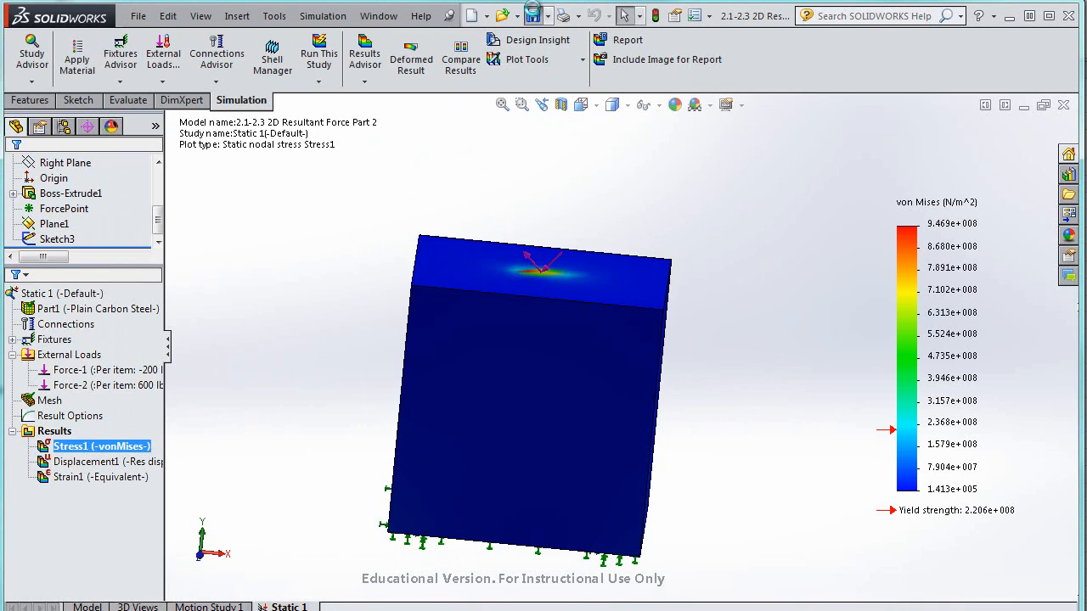
pyautogui.click(532, 12)
# List the free body result force at ForcePoint on the cube's top face
pyautogui.rightClick(57, 434)
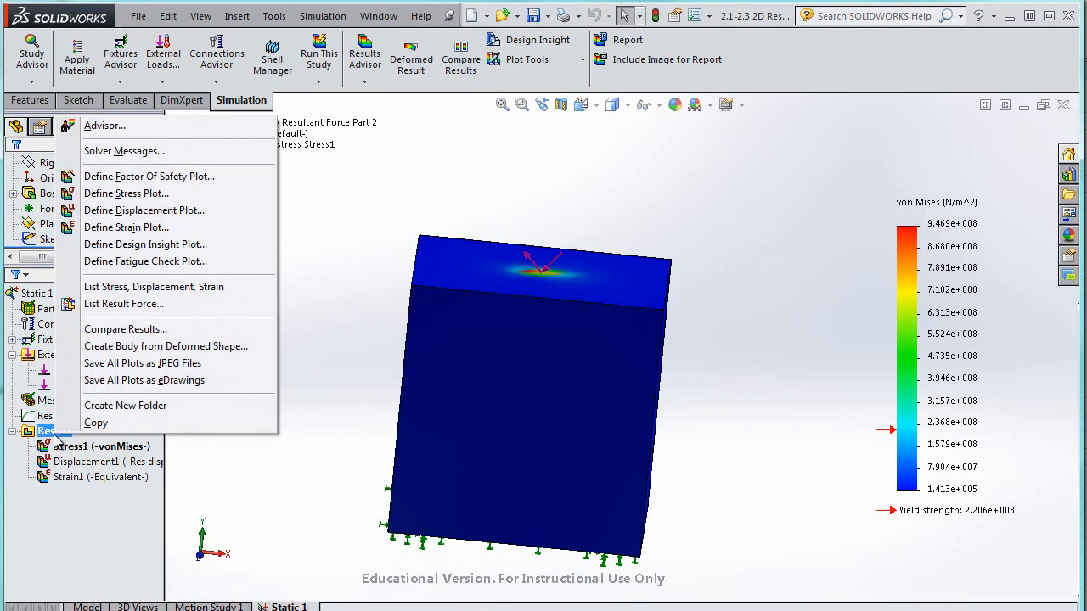
pyautogui.click(180, 308)
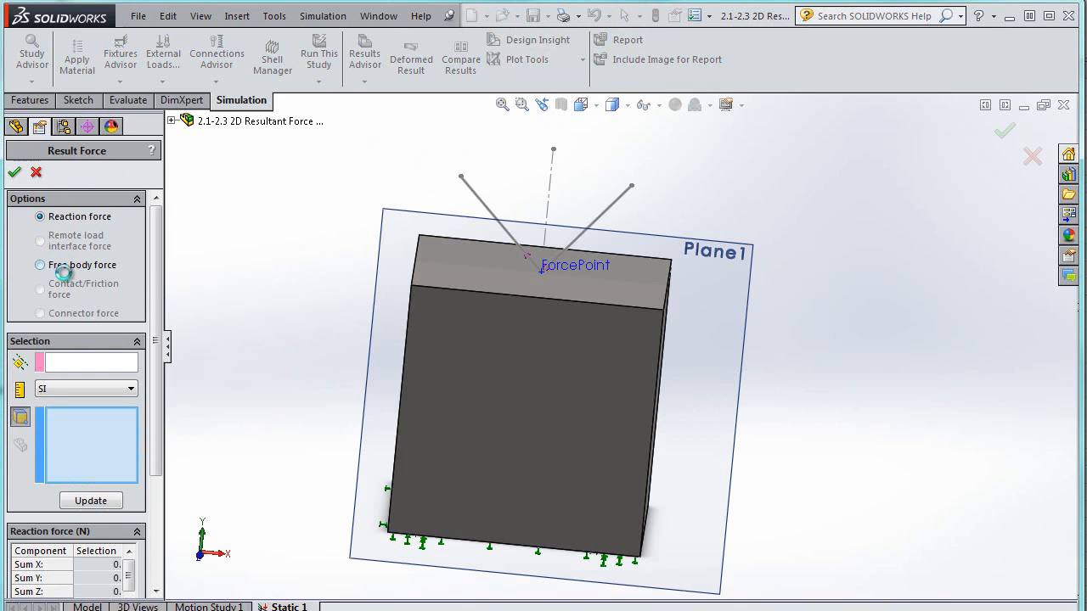
pyautogui.click(67, 268)
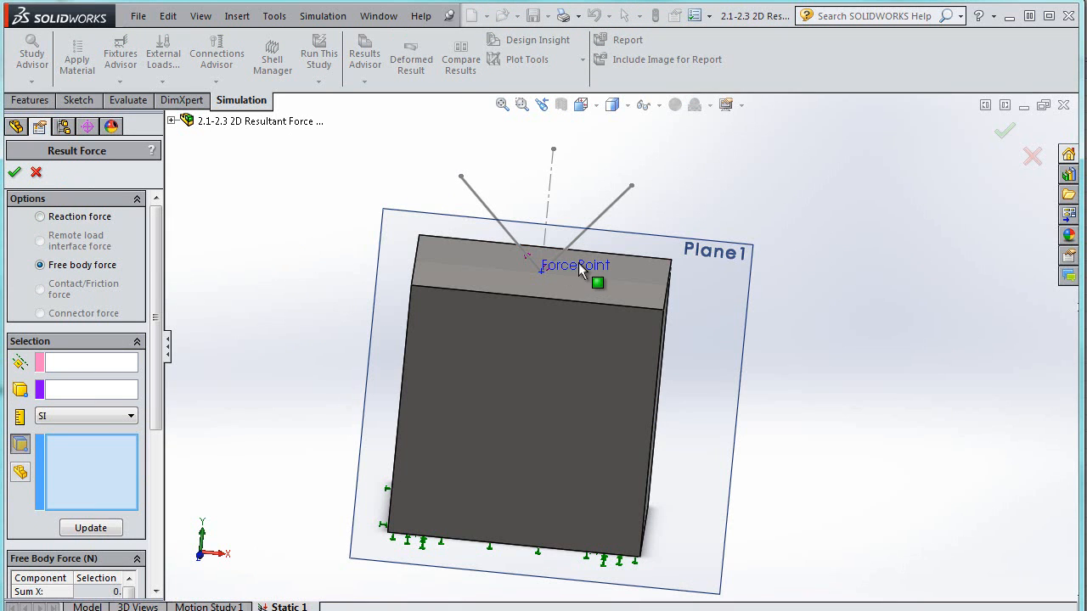
pyautogui.click(85, 392)
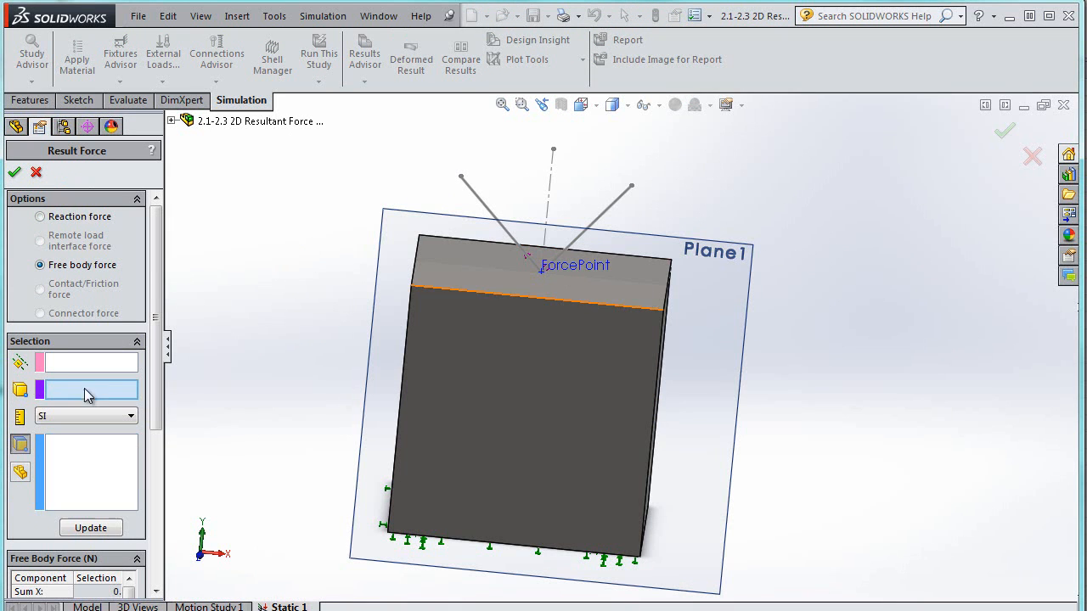
pyautogui.click(554, 272)
pyautogui.click(620, 289)
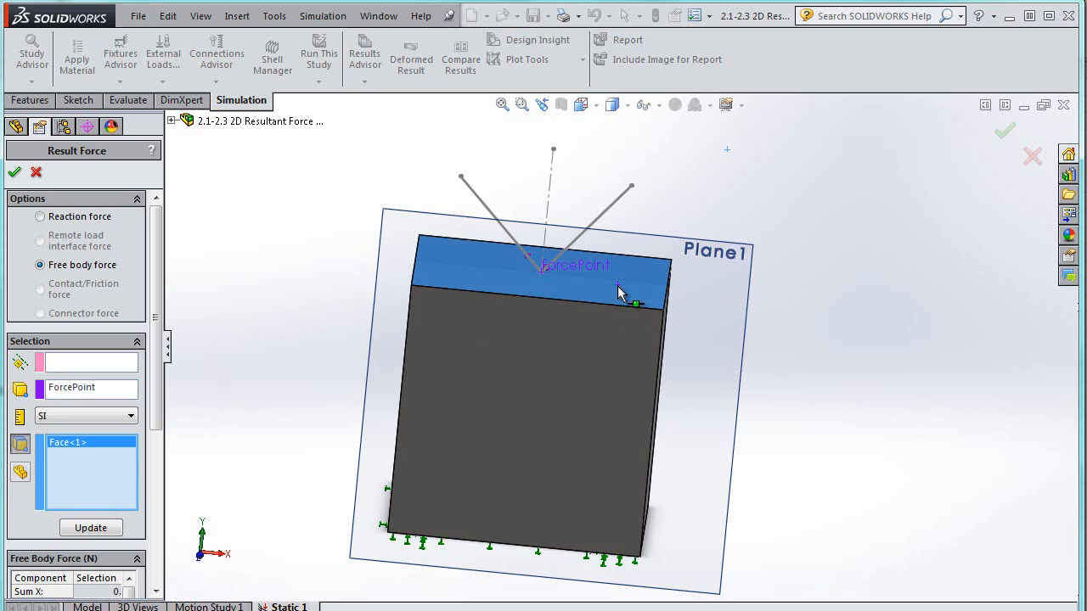
pyautogui.click(92, 528)
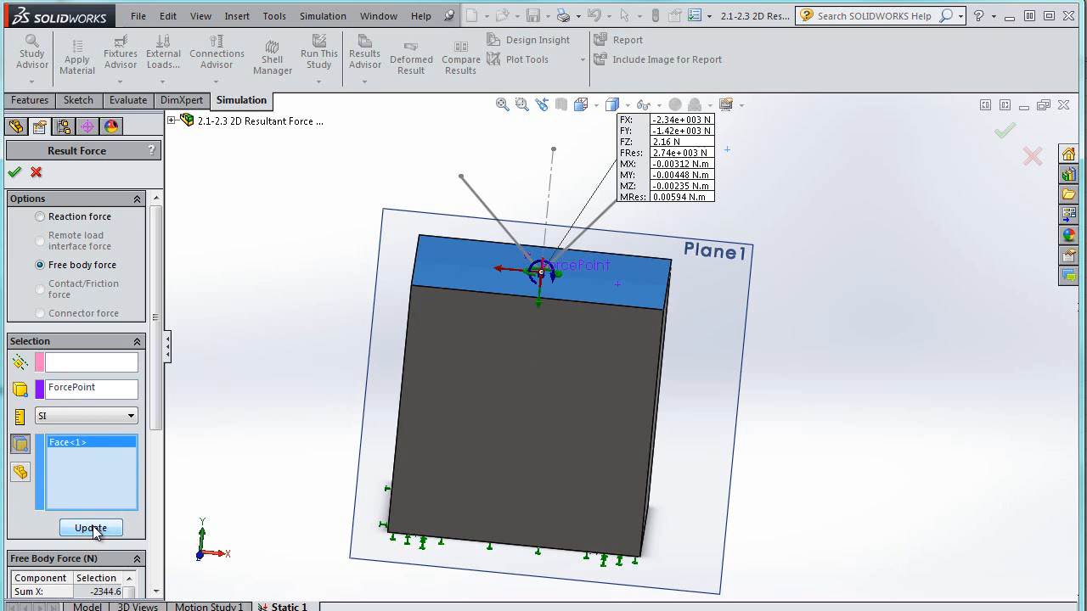
# Switch the result force units to English (IPS) and update the listing
pyautogui.click(126, 416)
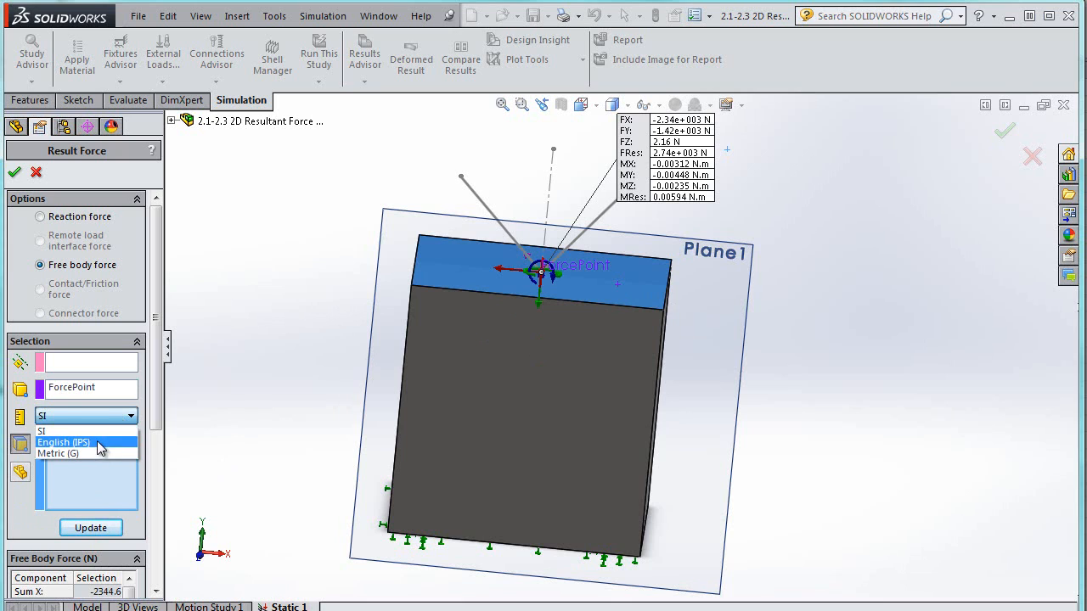
pyautogui.click(64, 442)
pyautogui.click(102, 529)
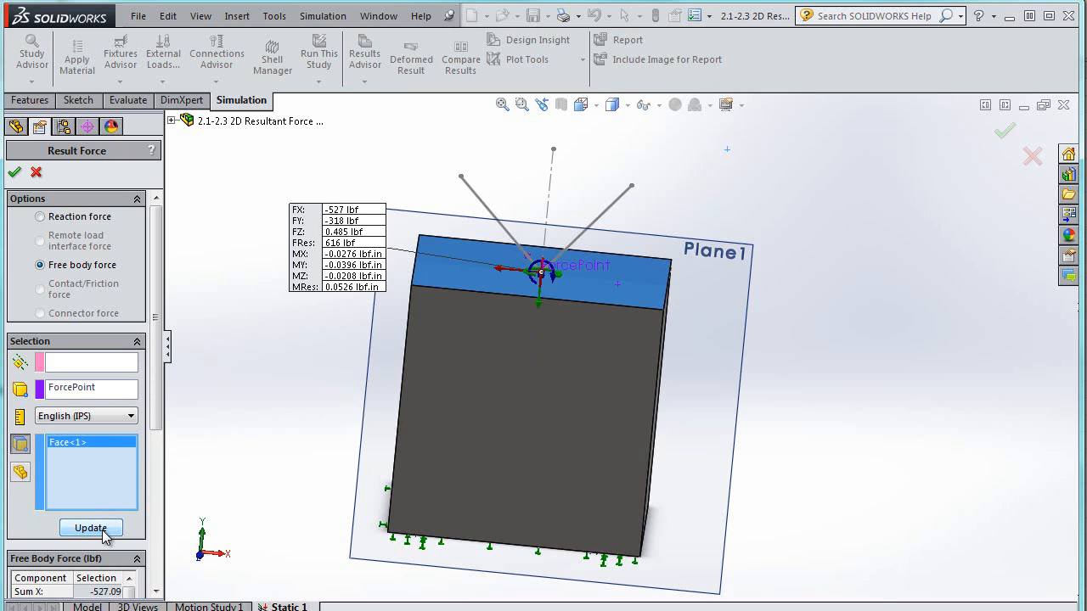